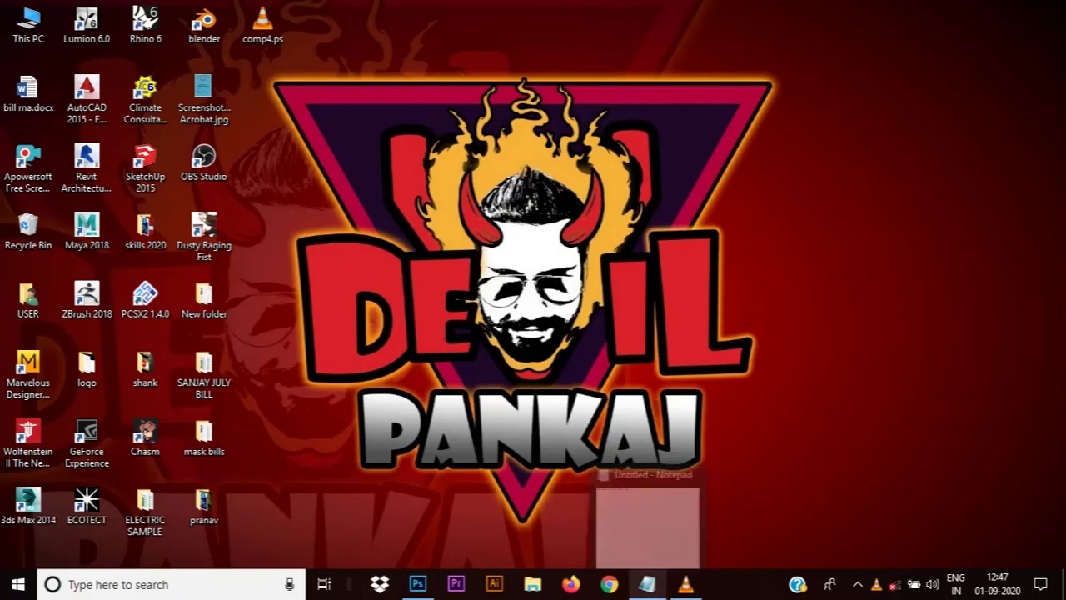
Restore and narrow Notepad, type 'hello guys!!! and welcome to my chanel', then erase it
{"action": "left_click", "coordinate": [647, 583]}
{"action": "left_click_drag", "start_coordinate": [503, 250], "coordinate": [648, 250]}
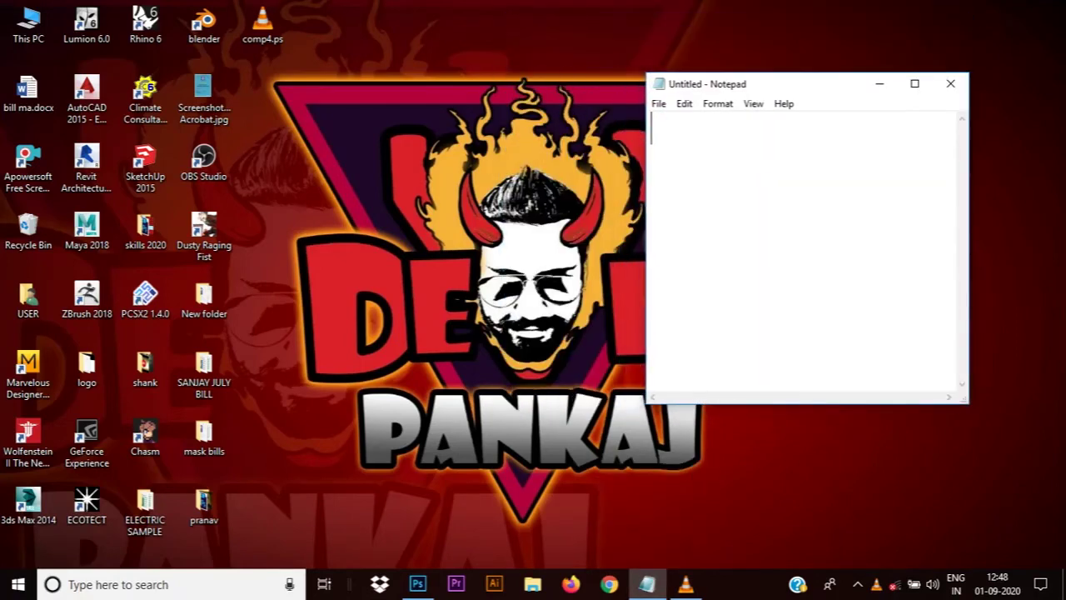
{"action": "type", "text": "hello"}
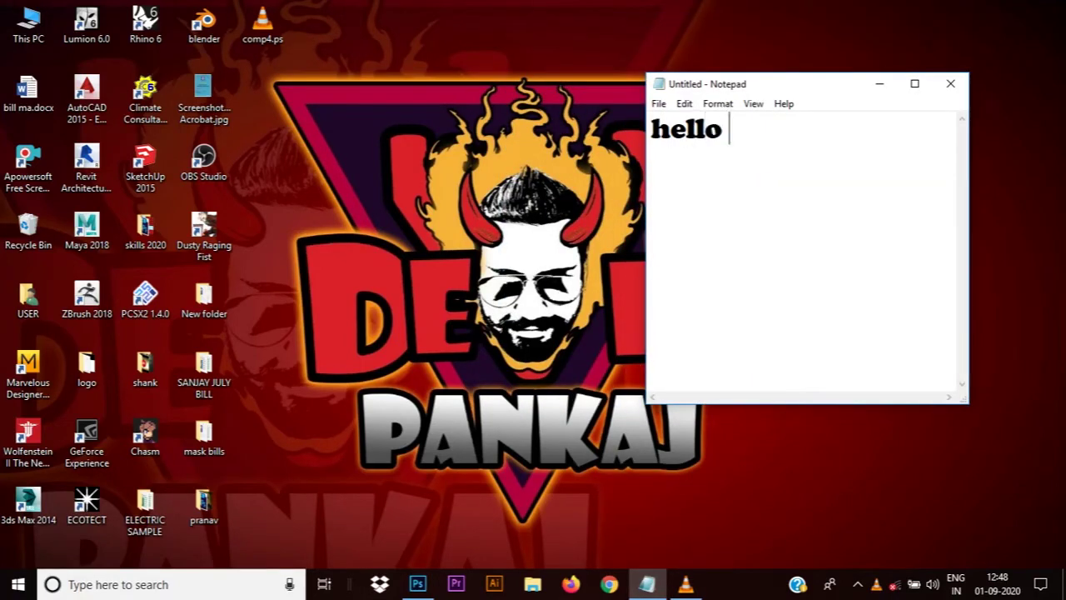
{"action": "type", "text": " guys"}
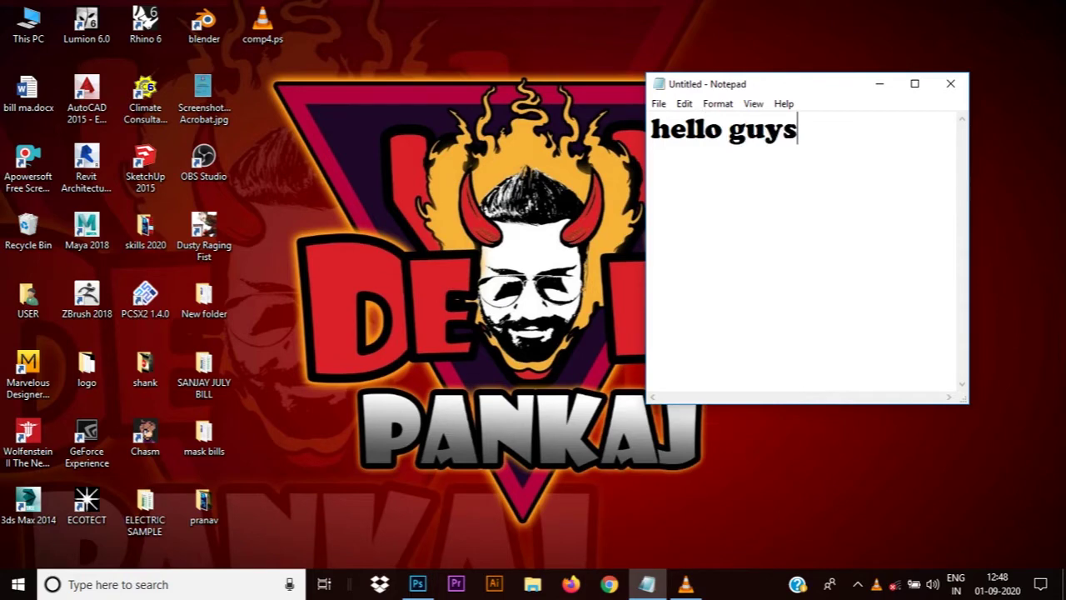
{"action": "type", "text": "!!!"}
{"action": "key", "text": "Return"}
{"action": "type", "text": "and w"}
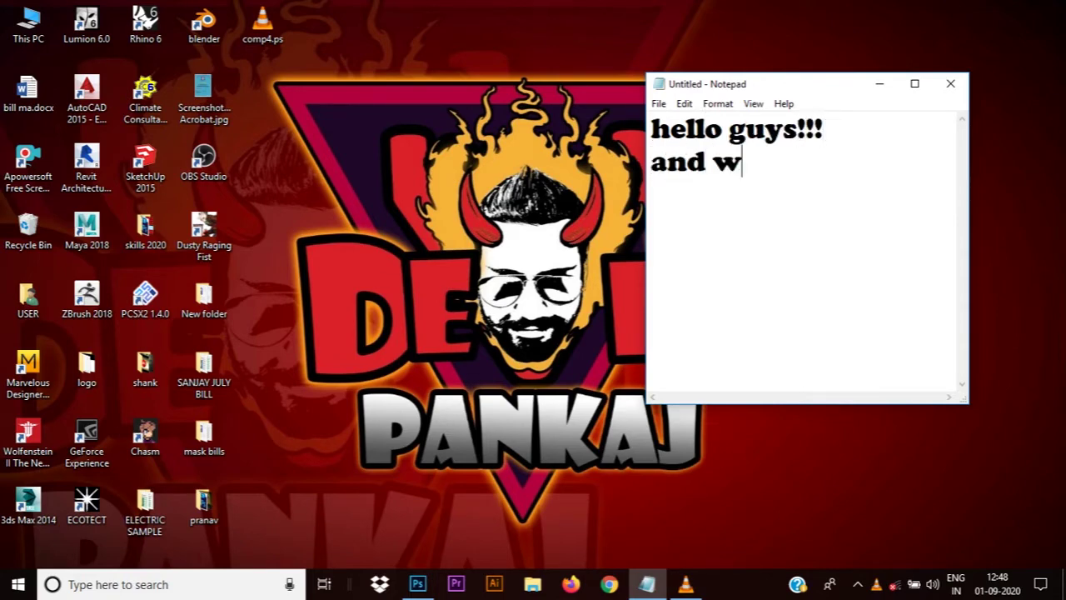
{"action": "type", "text": "elcome to"}
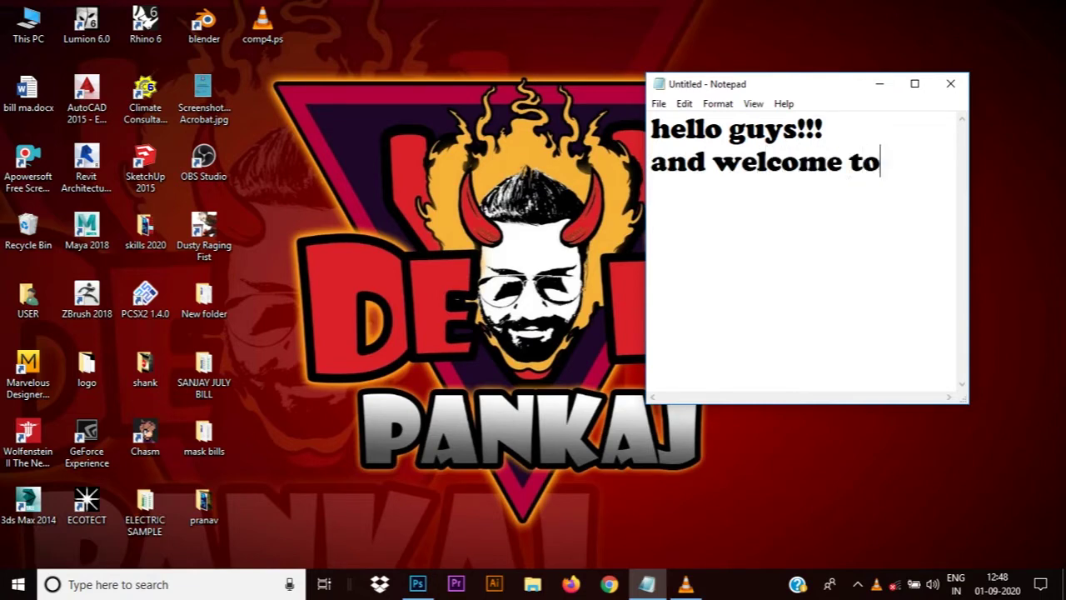
{"action": "type", "text": " my"}
{"action": "key", "text": "Return"}
{"action": "type", "text": "c"}
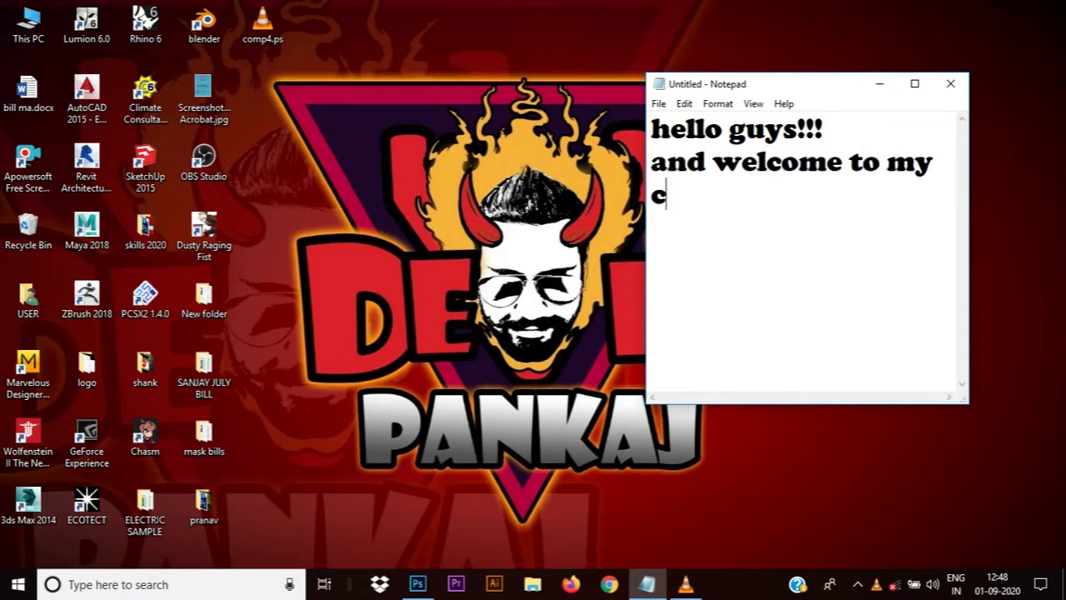
{"action": "type", "text": "hanel"}
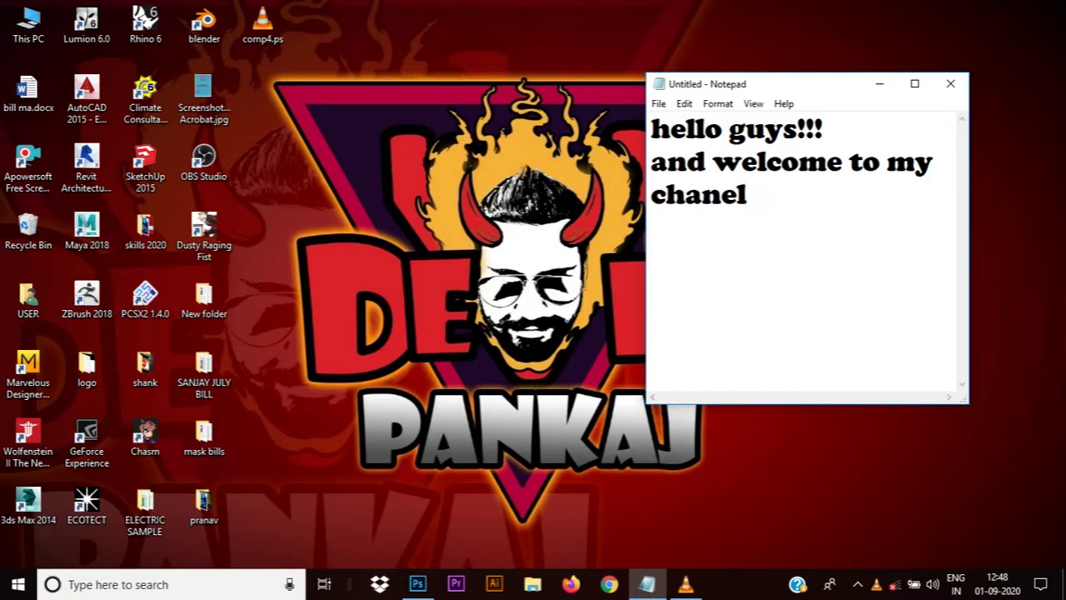
{"action": "key", "text": "BackSpace"}
{"action": "key", "text": "BackSpace"}
{"action": "key", "text": "BackSpace"}
{"action": "key", "text": "BackSpace"}
{"action": "key", "text": "BackSpace"}
{"action": "key", "text": "BackSpace"}
{"action": "key", "text": "BackSpace"}
{"action": "key", "text": "BackSpace"}
{"action": "key", "text": "BackSpace"}
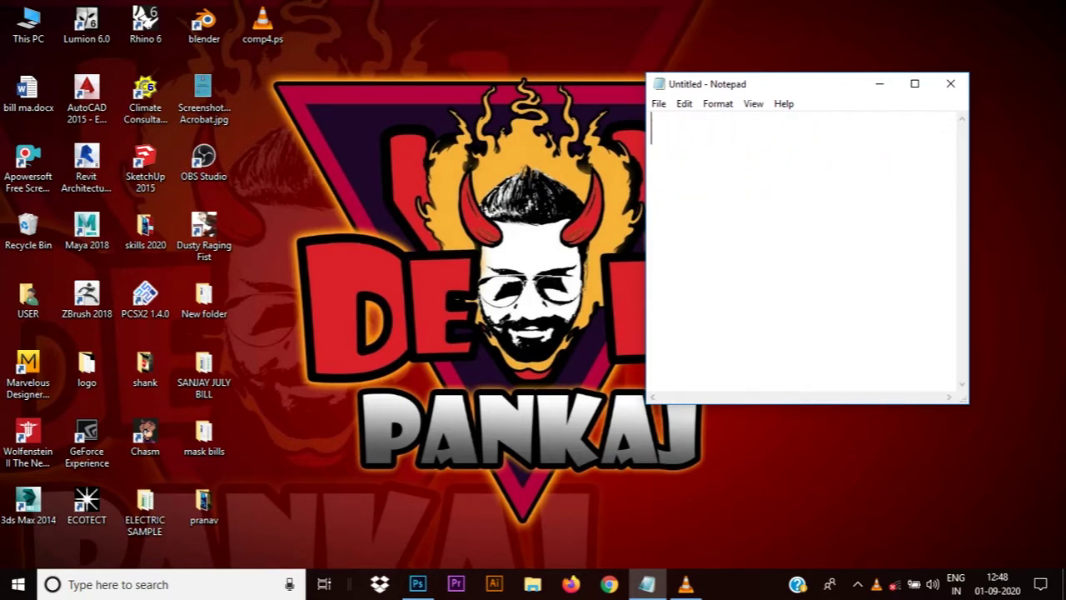
Type 'sorry 4 late video..' and 'so lets get started with' on two lines
{"action": "type", "text": "sorry"}
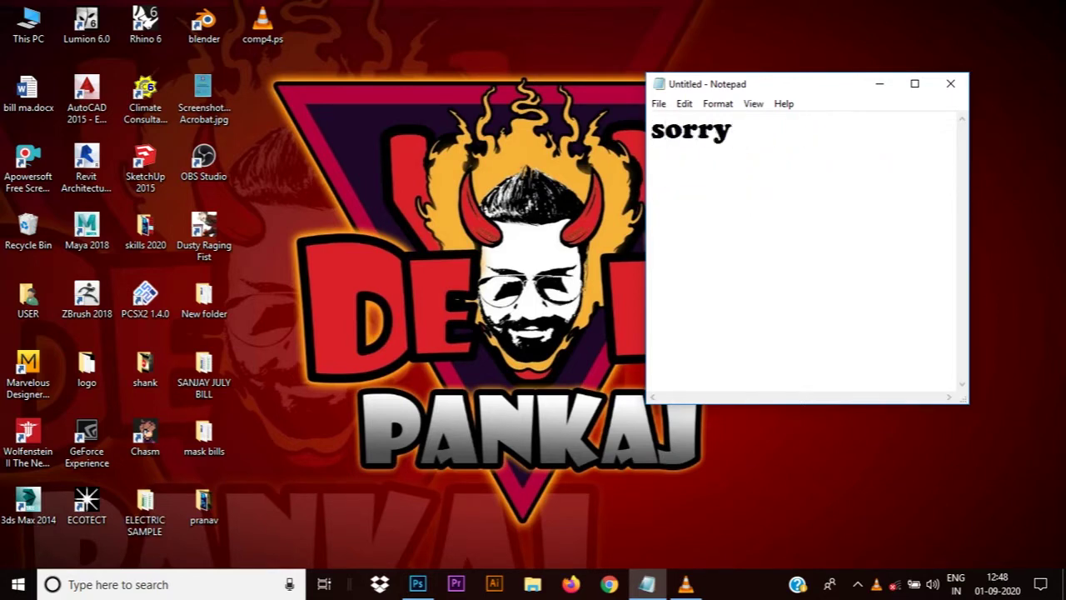
{"action": "type", "text": " 4 lef"}
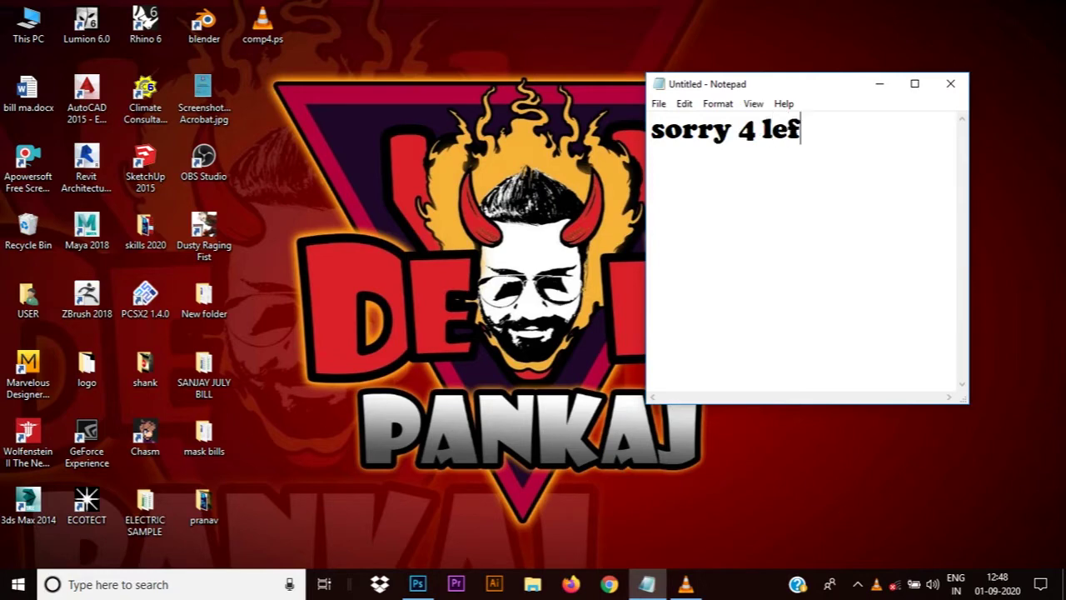
{"action": "key", "text": "BackSpace"}
{"action": "key", "text": "BackSpace"}
{"action": "type", "text": "ate "}
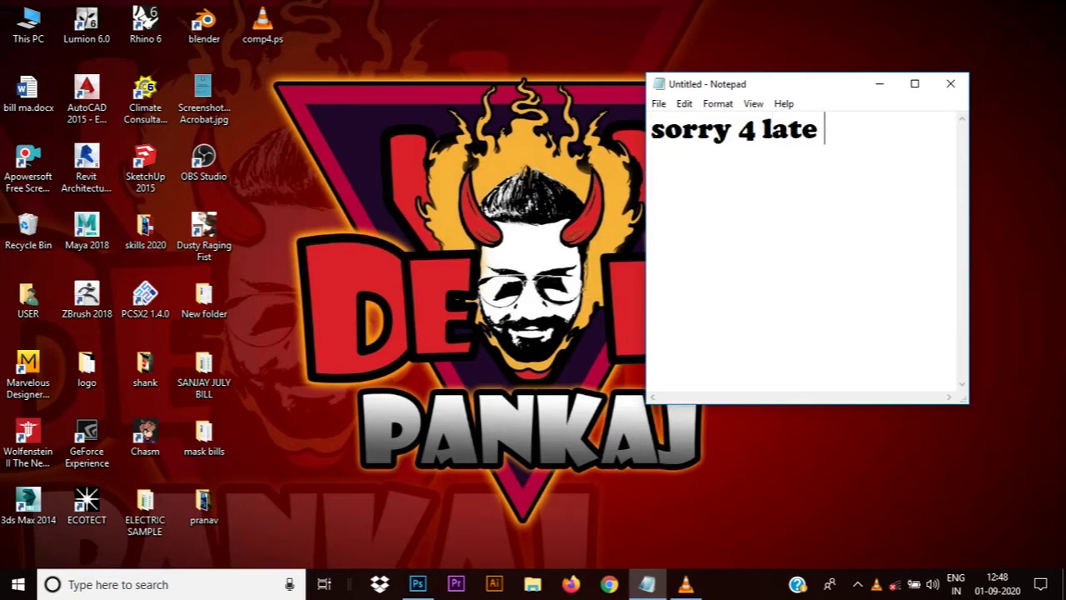
{"action": "type", "text": "video.."}
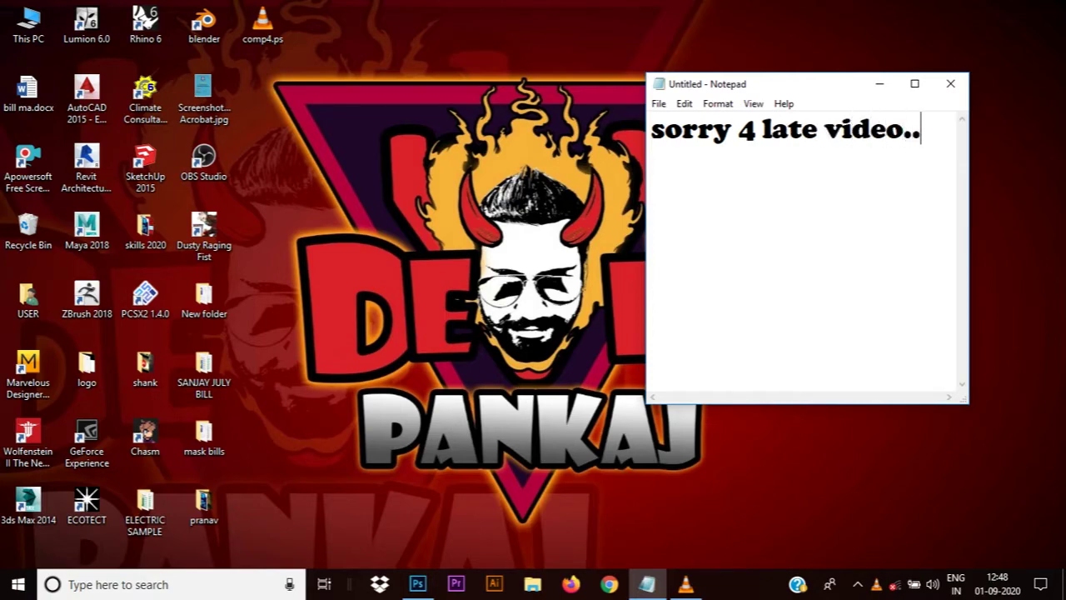
{"action": "key", "text": "Return"}
{"action": "type", "text": "so le"}
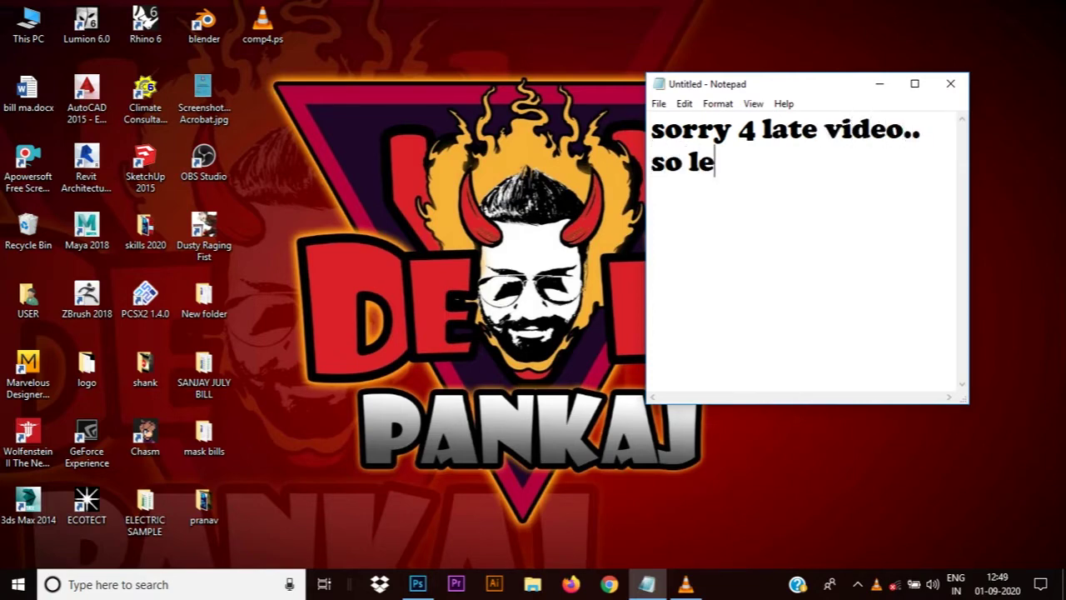
{"action": "type", "text": "ts get start"}
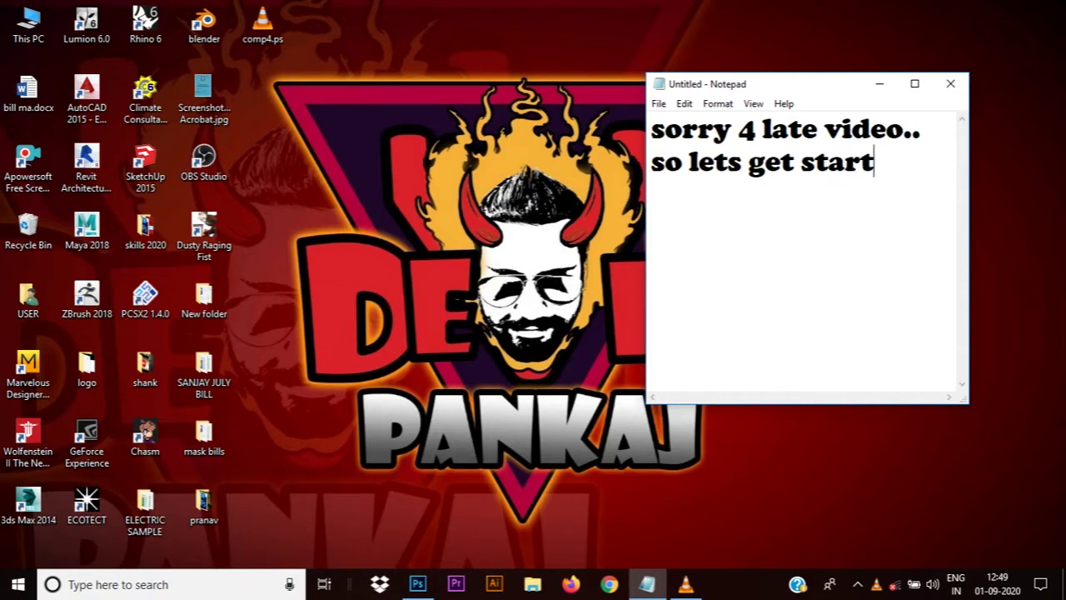
{"action": "type", "text": "ed "}
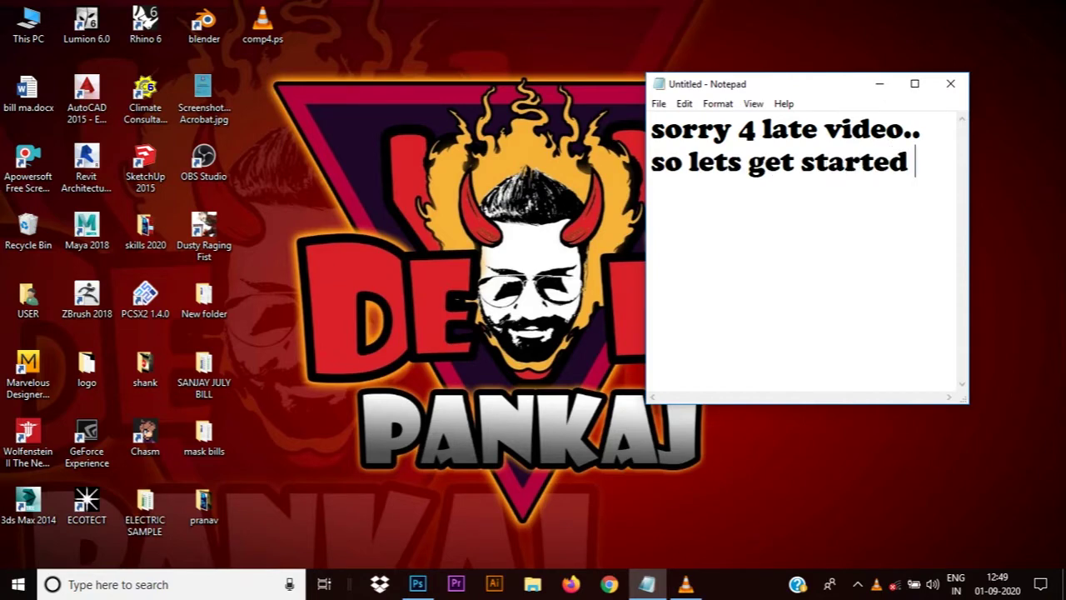
{"action": "type", "text": "with"}
Add the lines 'our PHOTOSHOP' and 'Here we go' followed by many dots
{"action": "key", "text": "Return"}
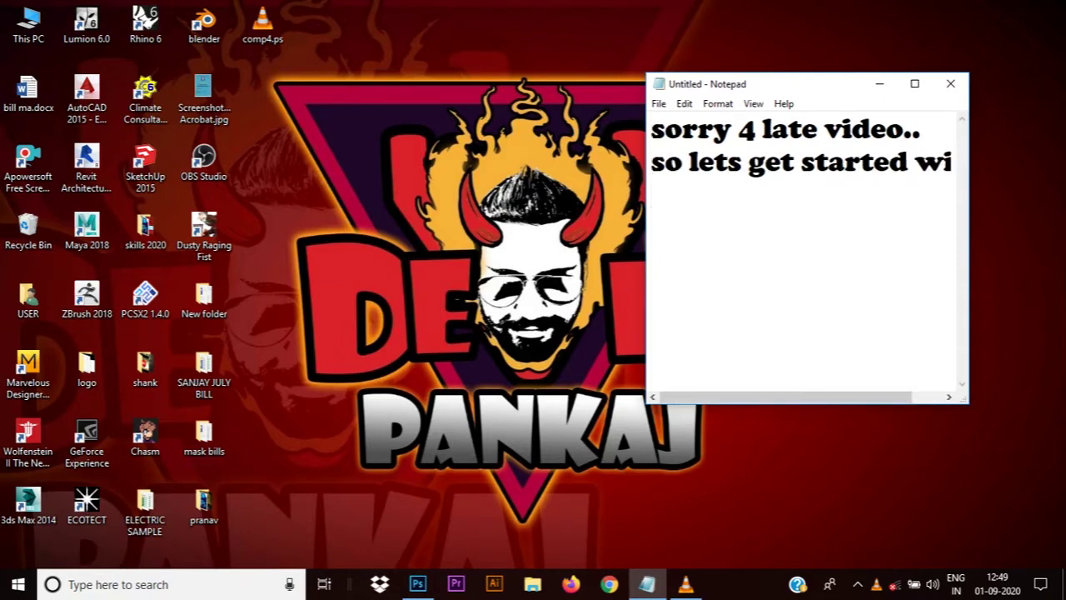
{"action": "type", "text": "our"}
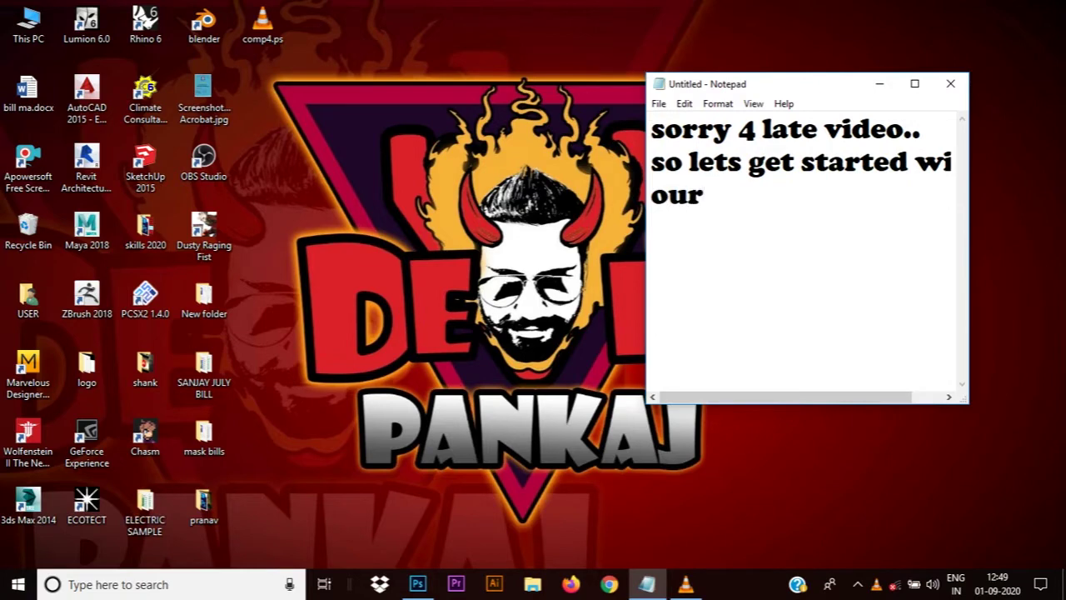
{"action": "type", "text": " PHOTO"}
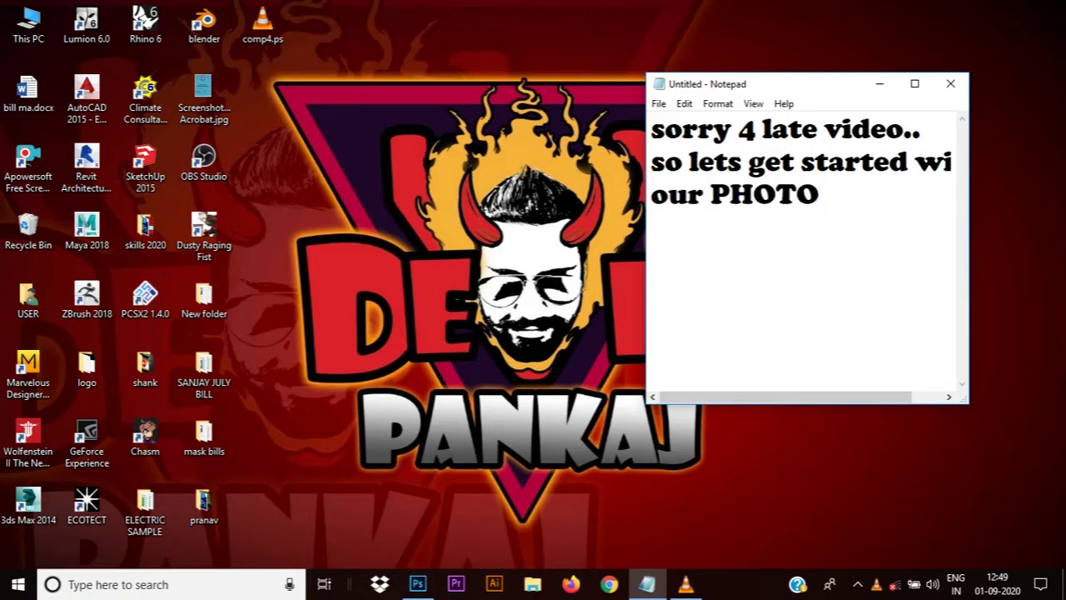
{"action": "type", "text": "SHOP"}
{"action": "key", "text": "Return"}
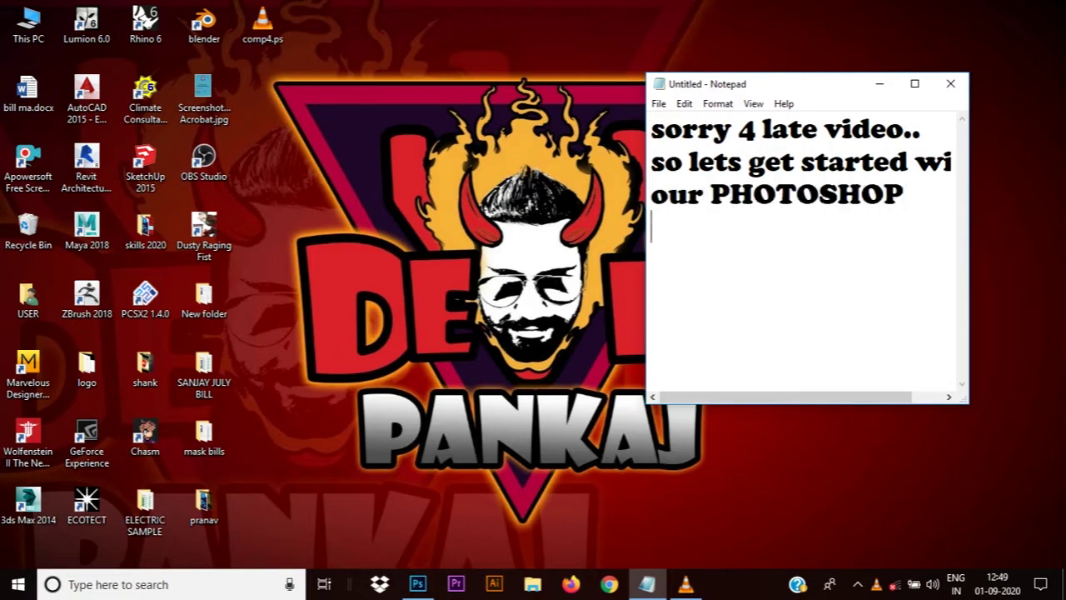
{"action": "type", "text": "Here e"}
{"action": "key", "text": "BackSpace"}
{"action": "type", "text": "w"}
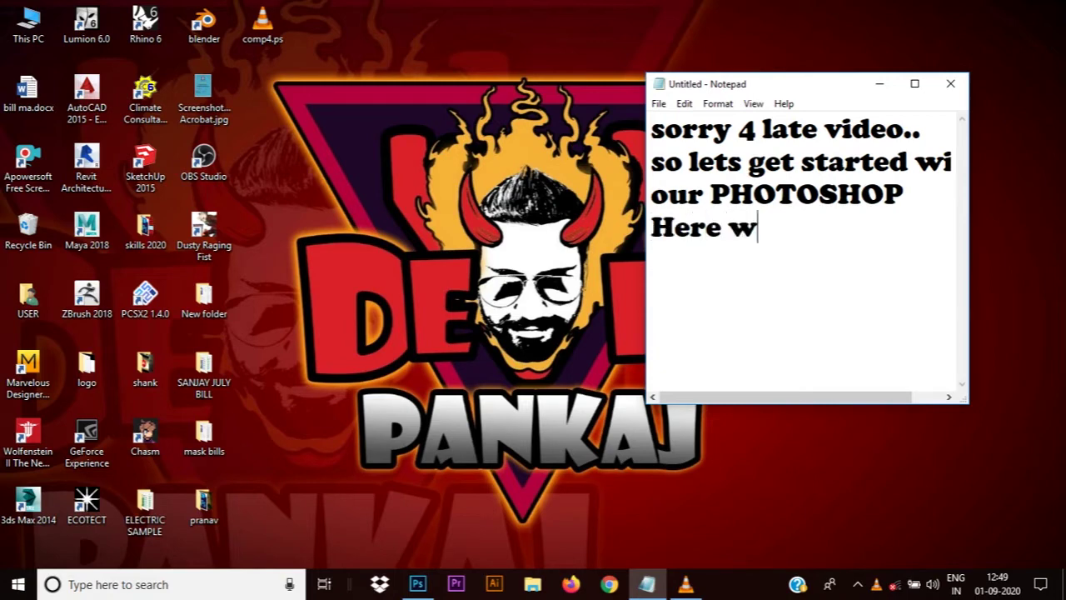
{"action": "type", "text": "e go.........................."}
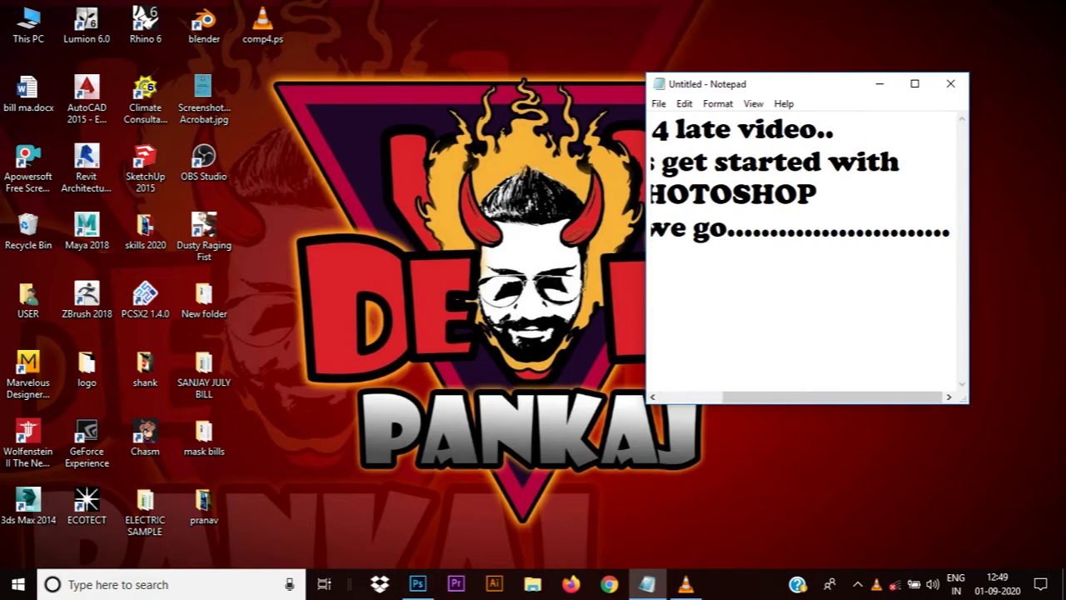
Glance at Photoshop, return to Notepad, and erase the earlier note text
{"action": "left_click", "coordinate": [417, 584]}
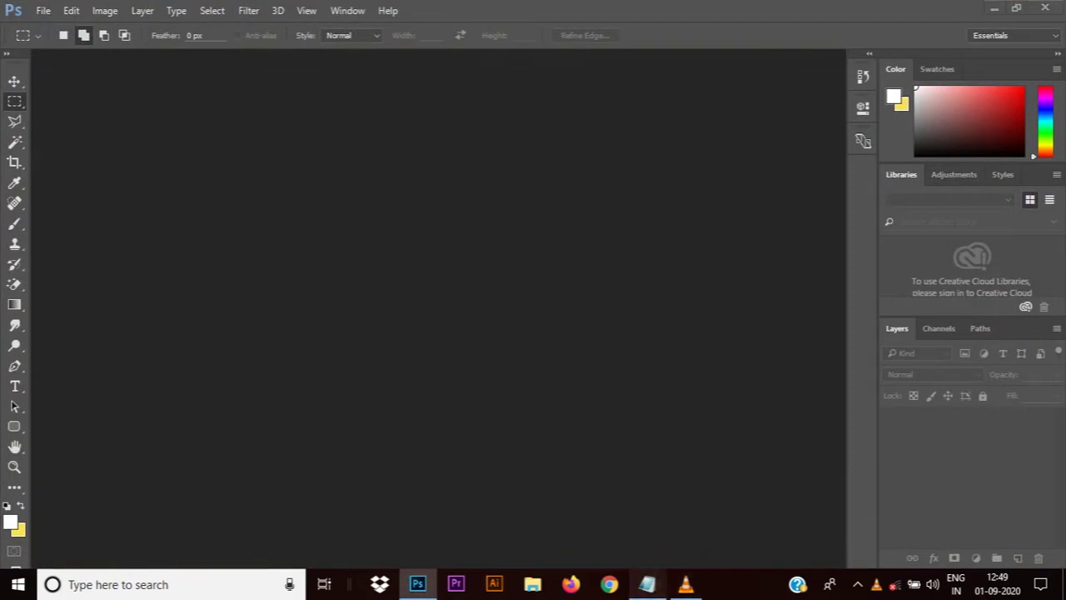
{"action": "left_click", "coordinate": [647, 584]}
{"action": "key", "text": "BackSpace"}
{"action": "key", "text": "BackSpace"}
{"action": "key", "text": "BackSpace"}
{"action": "key", "text": "BackSpace"}
{"action": "key", "text": "BackSpace"}
{"action": "key", "text": "BackSpace"}
{"action": "key", "text": "BackSpace"}
{"action": "key", "text": "BackSpace"}
{"action": "key", "text": "BackSpace"}
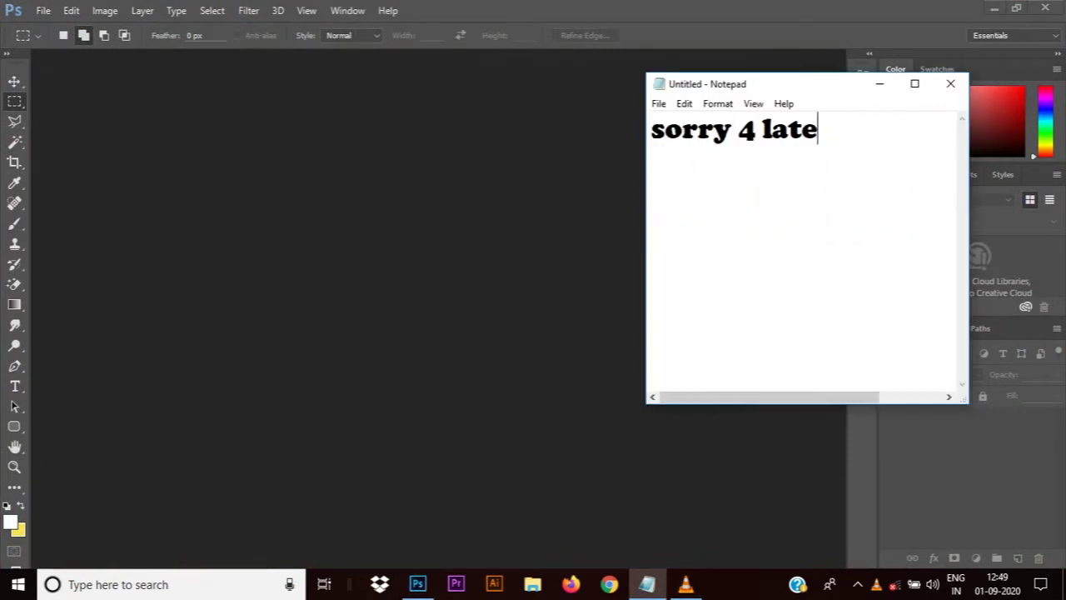
{"action": "key", "text": "BackSpace"}
{"action": "key", "text": "BackSpace"}
{"action": "key", "text": "BackSpace"}
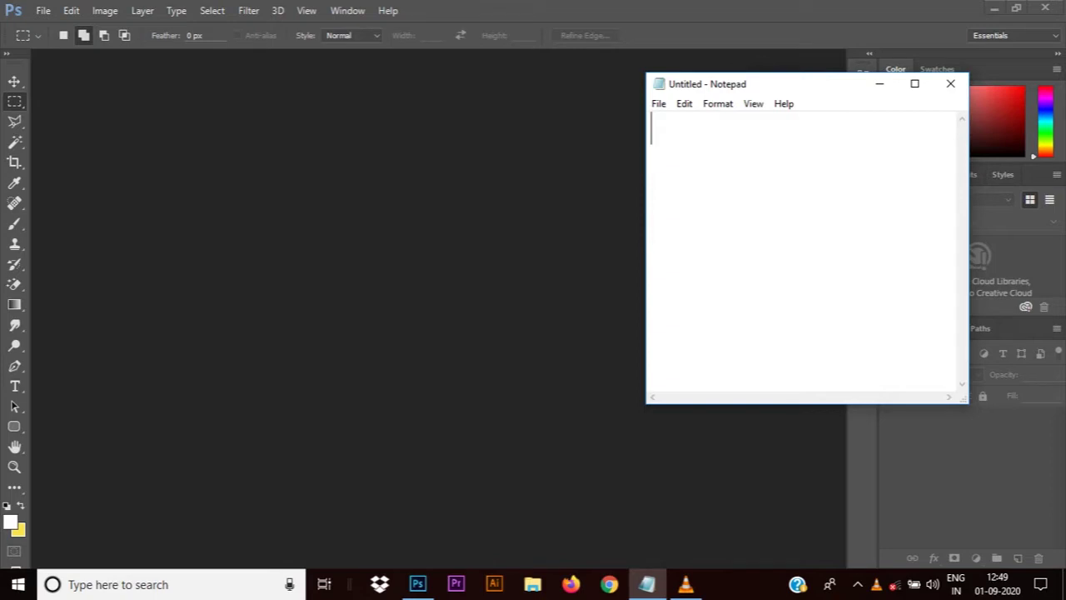
Write 'today we will learn' then 'basictools to draw character..as u all are commenting'
{"action": "type", "text": "today"}
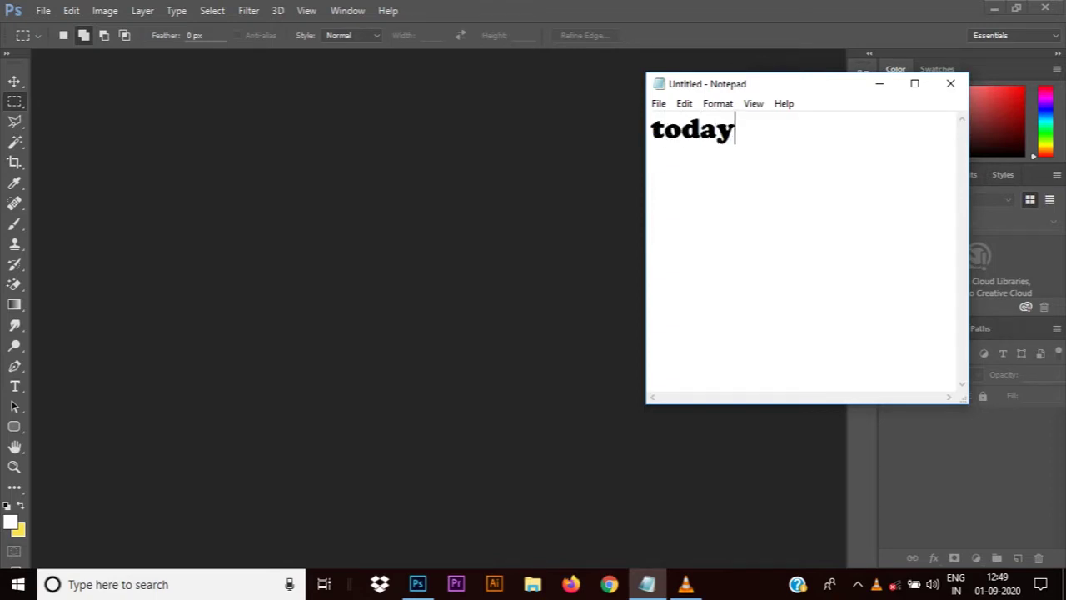
{"action": "type", "text": " we will "}
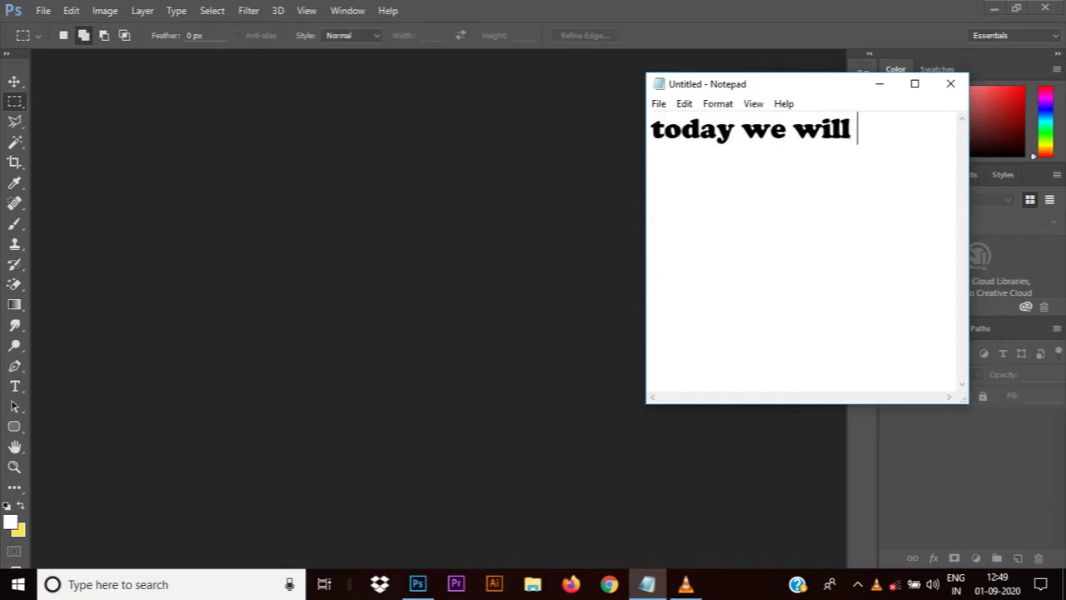
{"action": "type", "text": "see "}
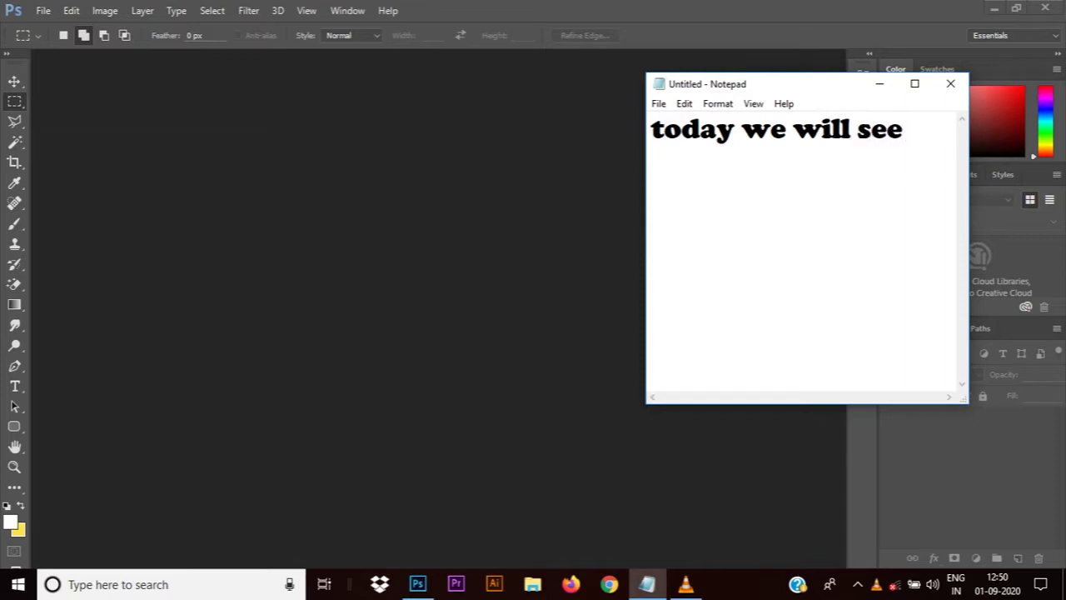
{"action": "type", "text": "few"}
{"action": "key", "text": "Return"}
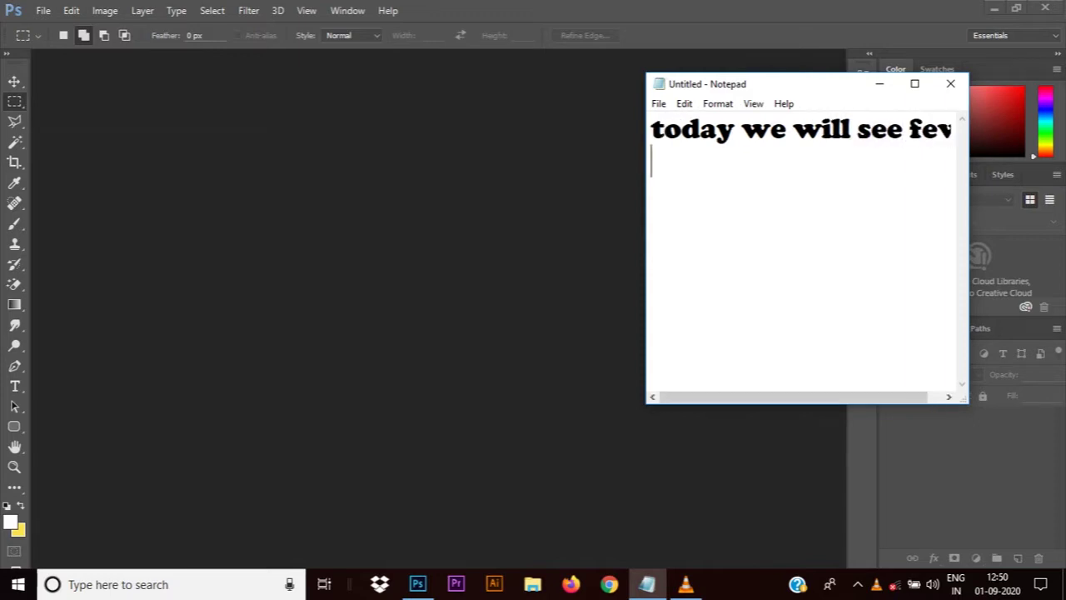
{"action": "key", "text": "BackSpace"}
{"action": "key", "text": "BackSpace"}
{"action": "key", "text": "BackSpace"}
{"action": "key", "text": "BackSpace"}
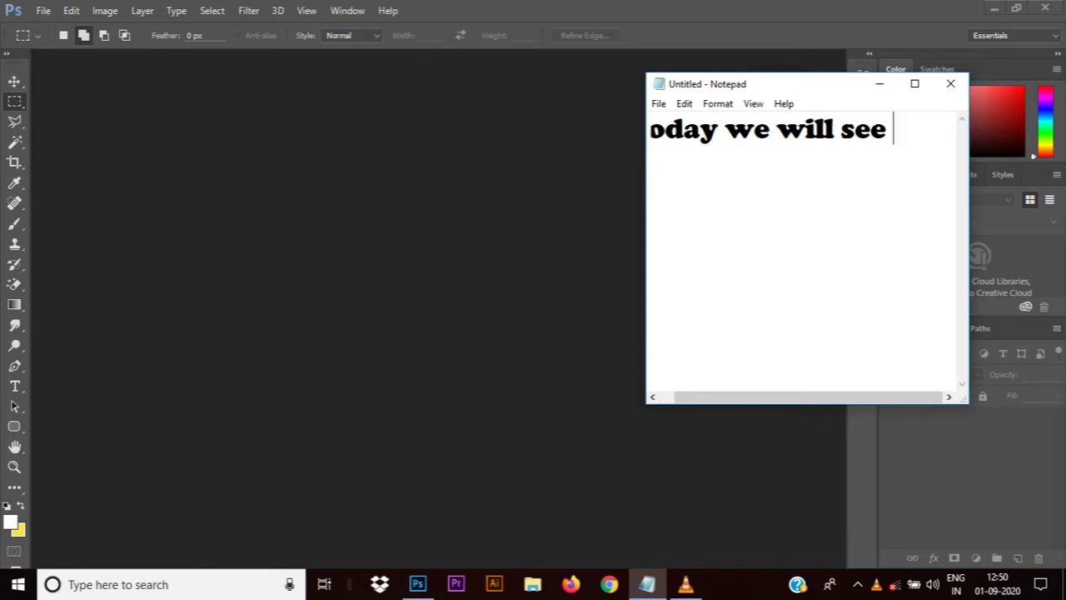
{"action": "key", "text": "BackSpace"}
{"action": "key", "text": "BackSpace"}
{"action": "key", "text": "BackSpace"}
{"action": "type", "text": "lear"}
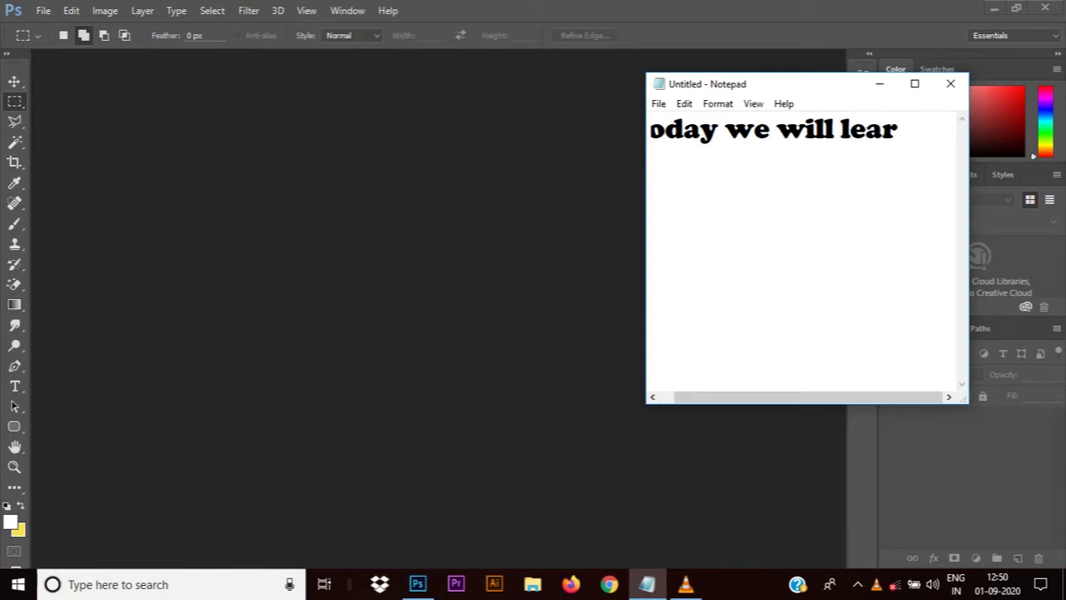
{"action": "type", "text": "n"}
{"action": "key", "text": "Return"}
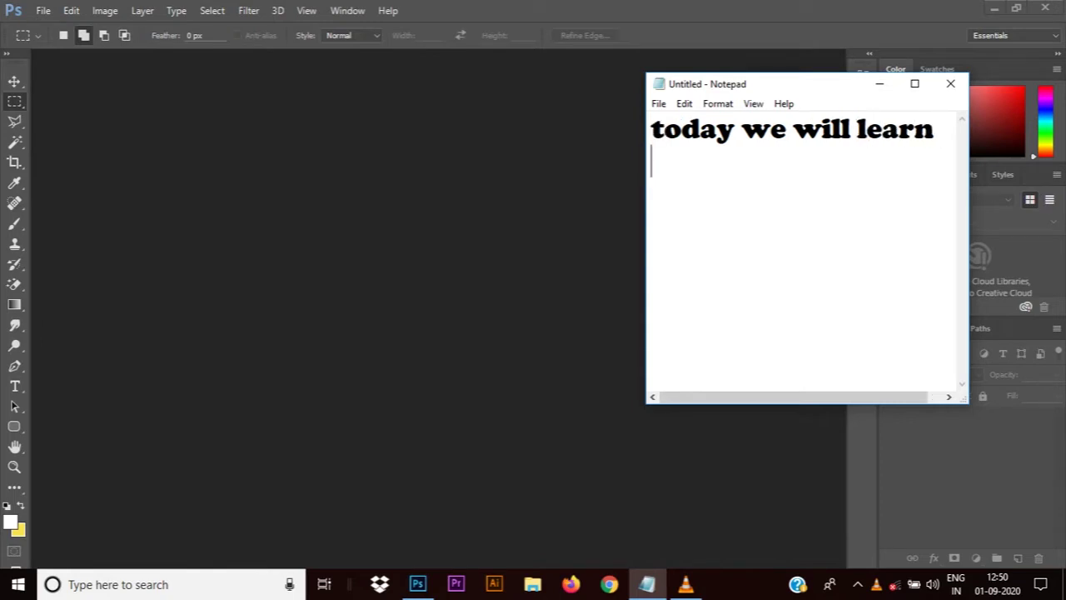
{"action": "type", "text": "basic"}
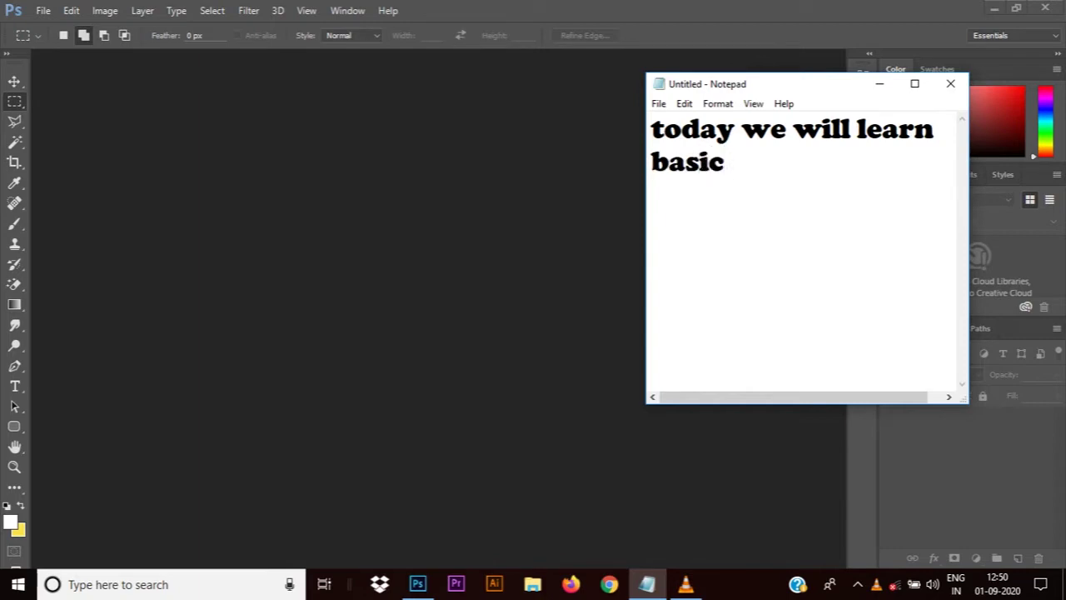
{"action": "type", "text": "tools "}
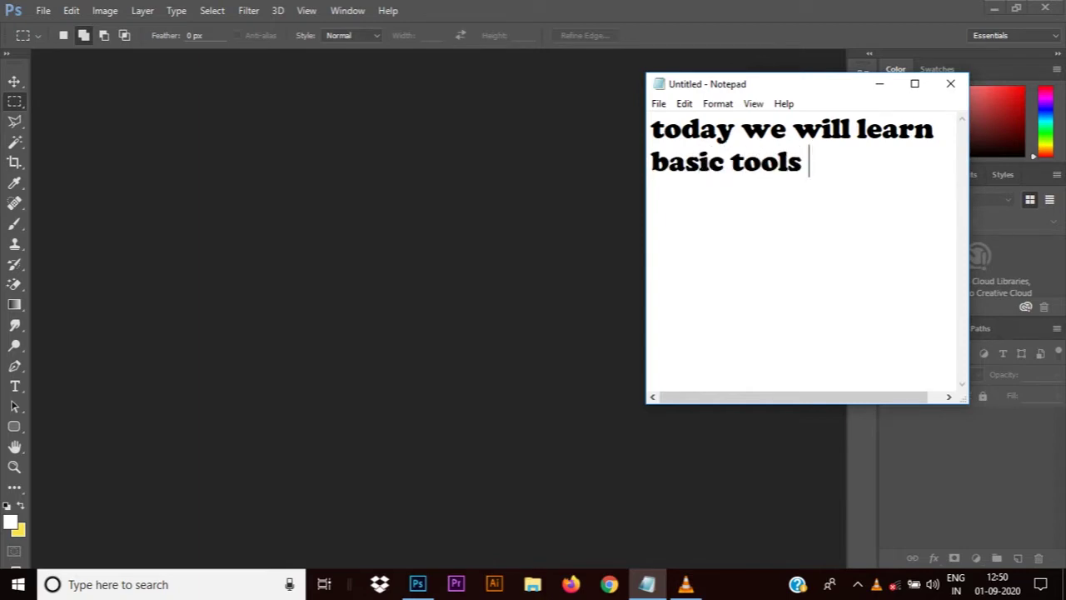
{"action": "type", "text": "to draw "}
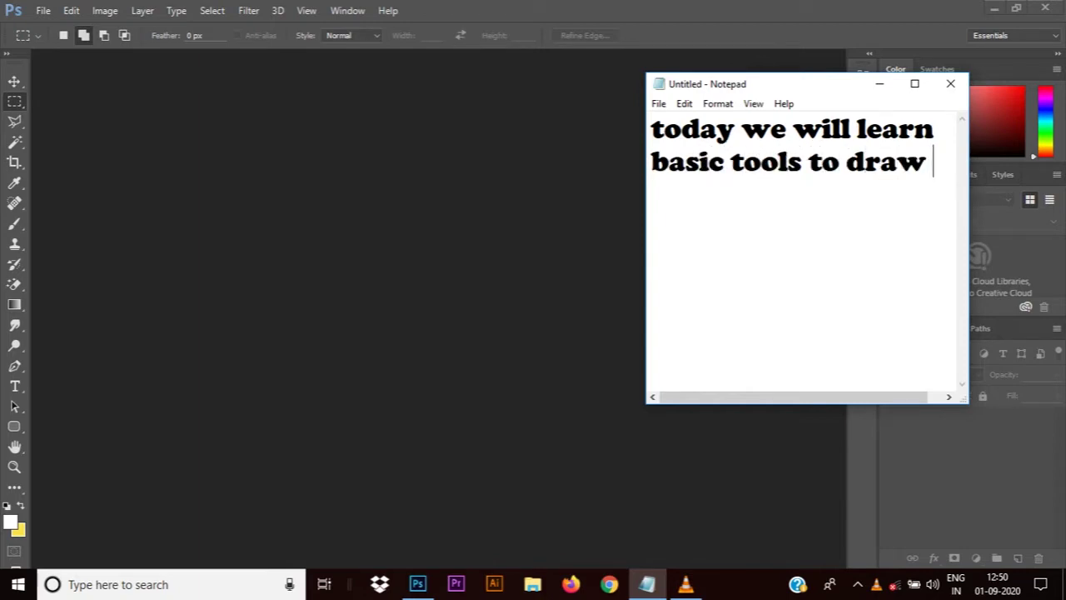
{"action": "type", "text": "chara"}
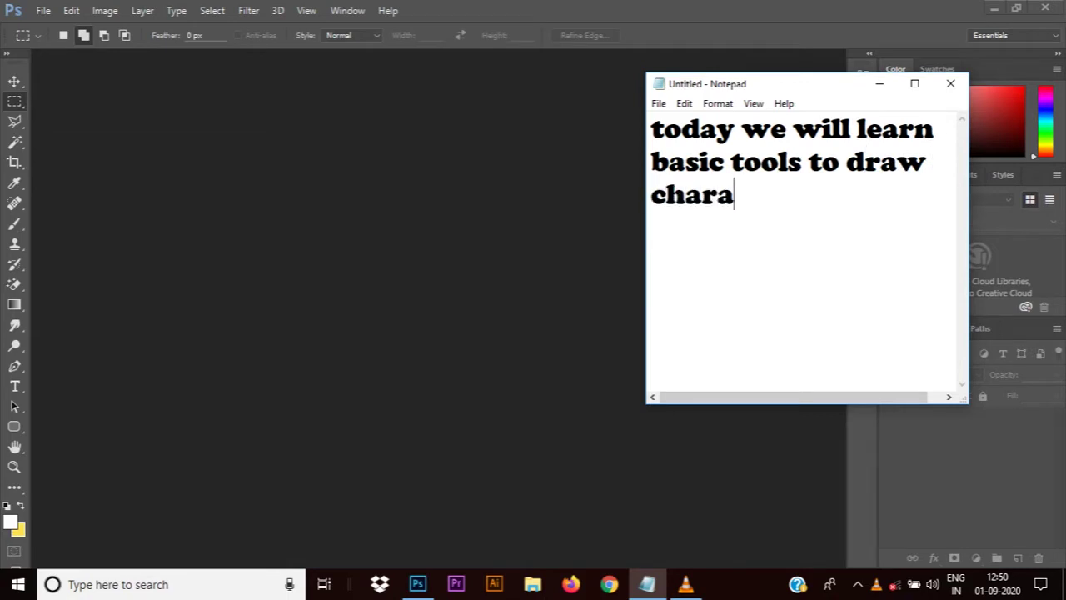
{"action": "type", "text": "cter.."}
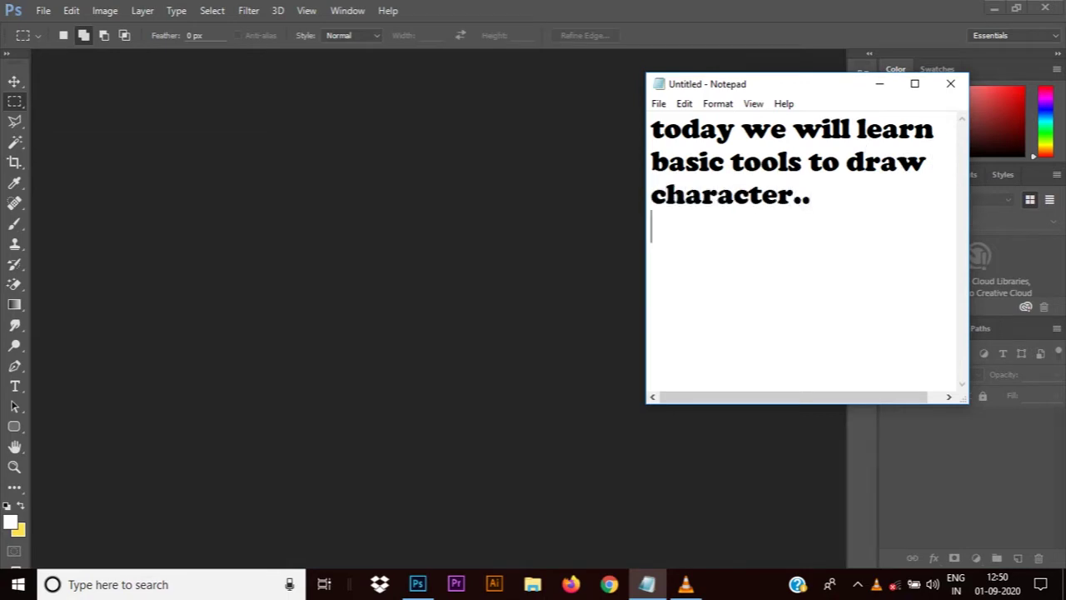
{"action": "type", "text": "as u all "}
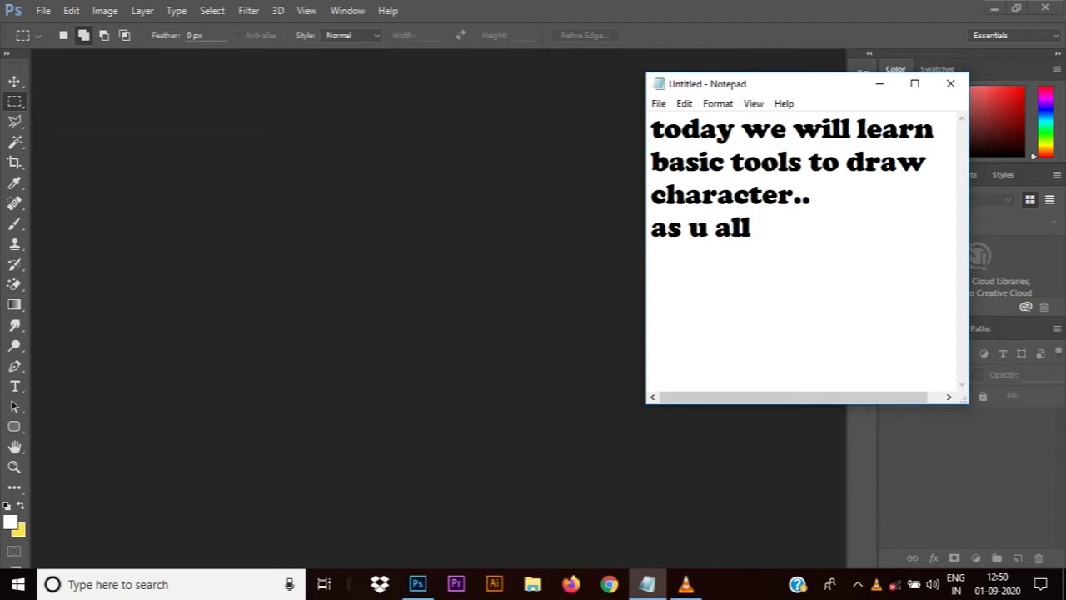
{"action": "type", "text": "a"}
{"action": "type", "text": "re comme"}
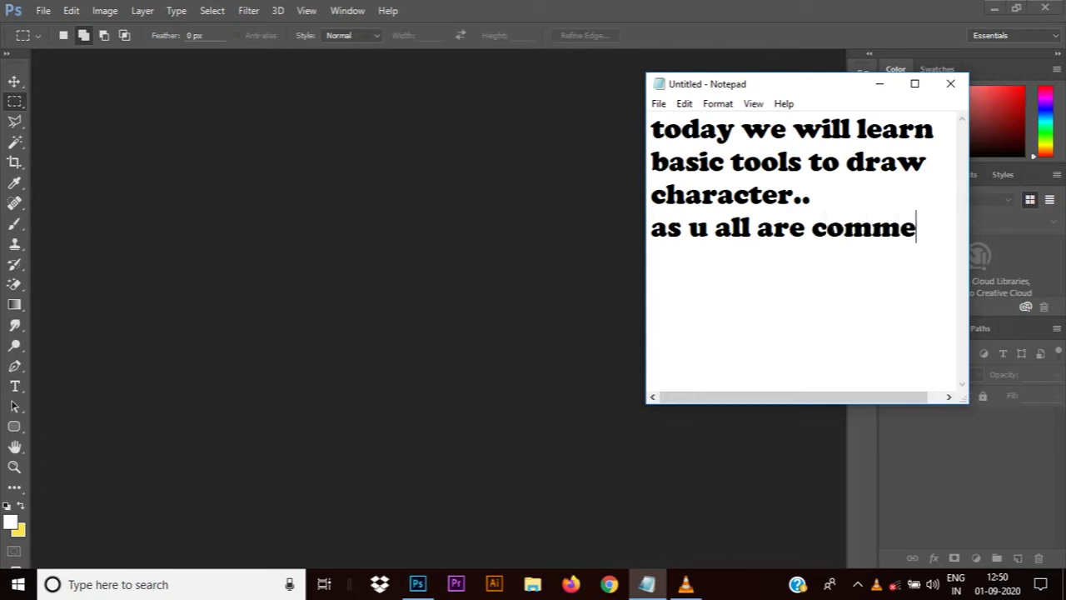
{"action": "type", "text": "nt"}
{"action": "type", "text": "ing"}
Add 'plz elaborate the basic tools that i used....', then erase back to the opening words
{"action": "key", "text": "Return"}
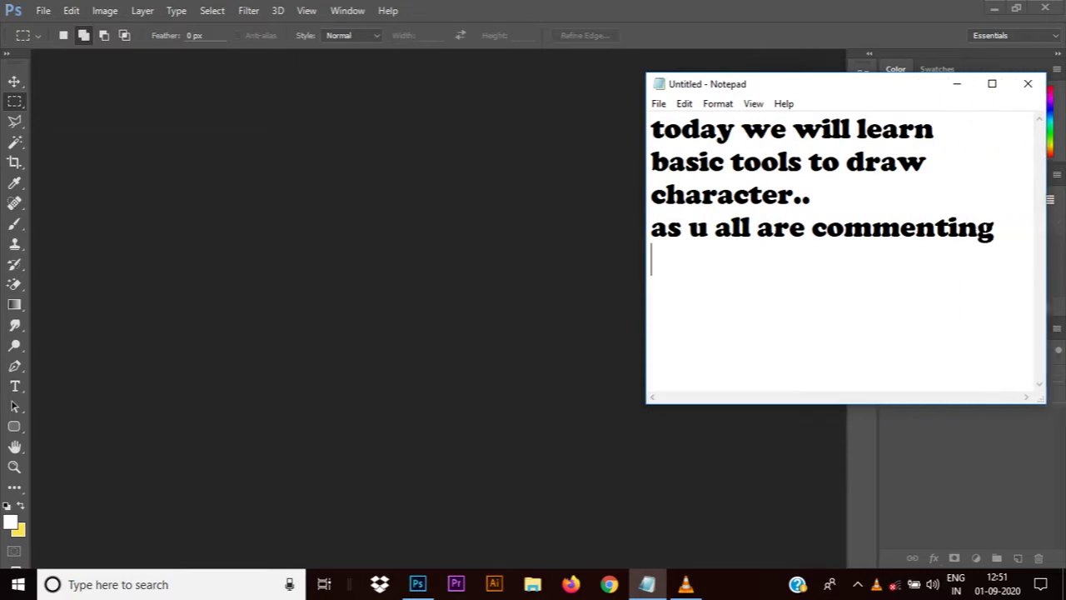
{"action": "type", "text": "plz "}
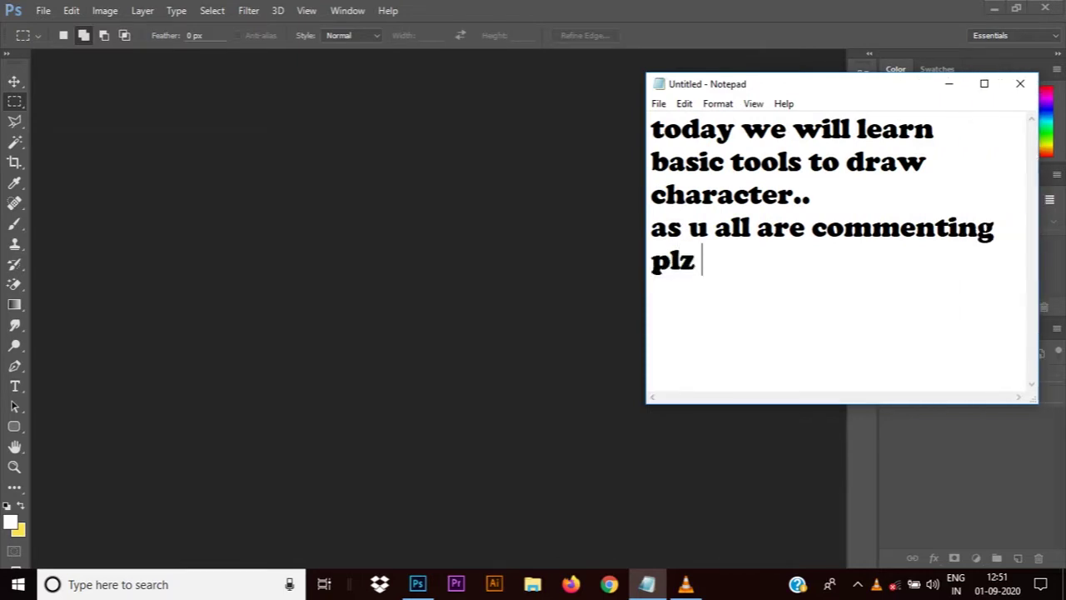
{"action": "type", "text": "elabo"}
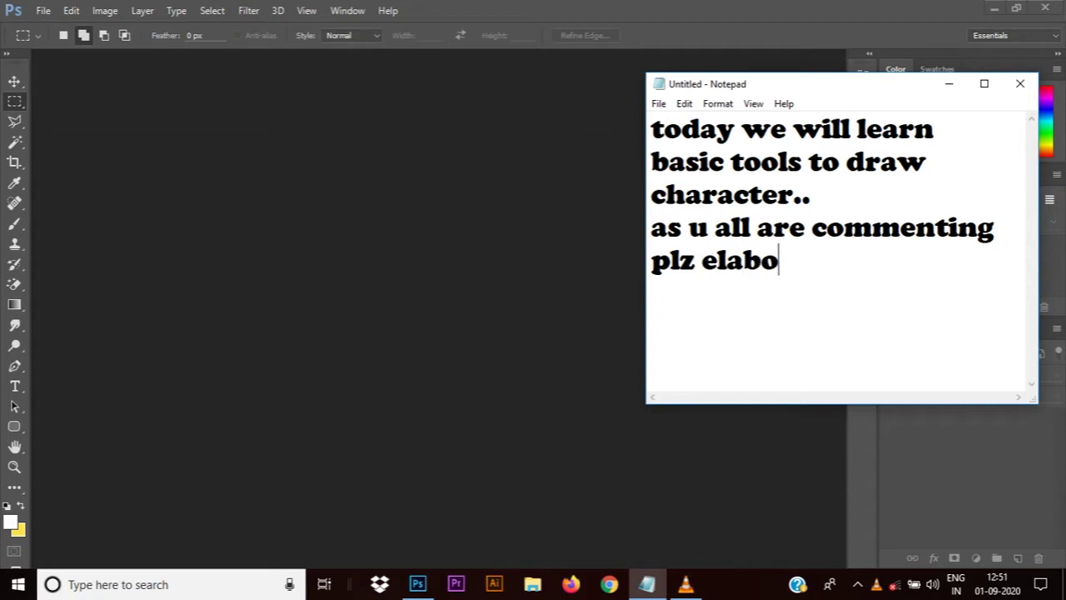
{"action": "type", "text": "rate the basic "}
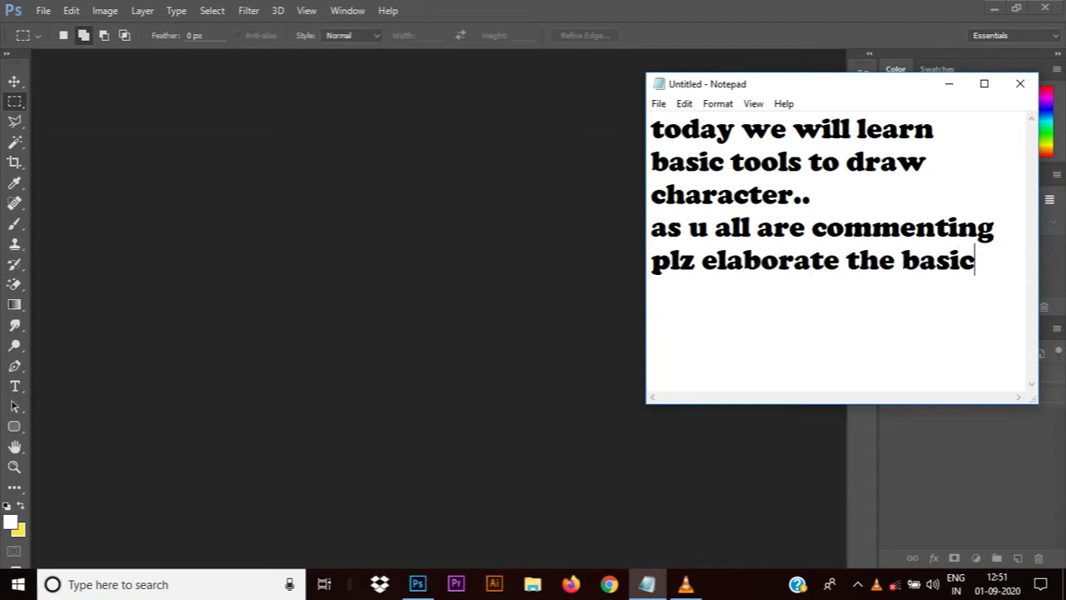
{"action": "type", "text": "t"}
{"action": "type", "text": "ools that i "}
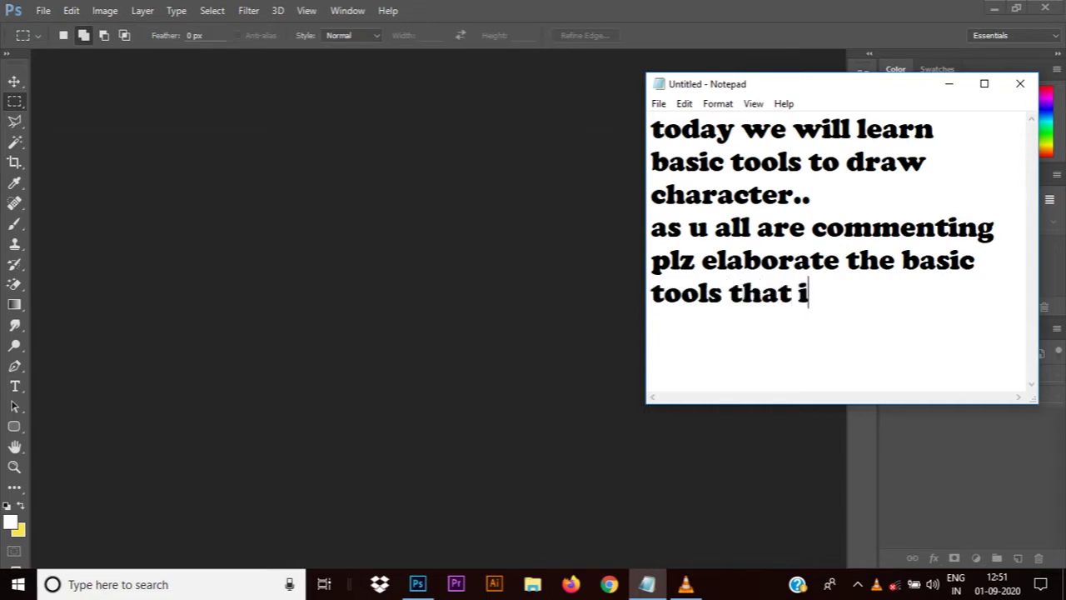
{"action": "type", "text": "used."}
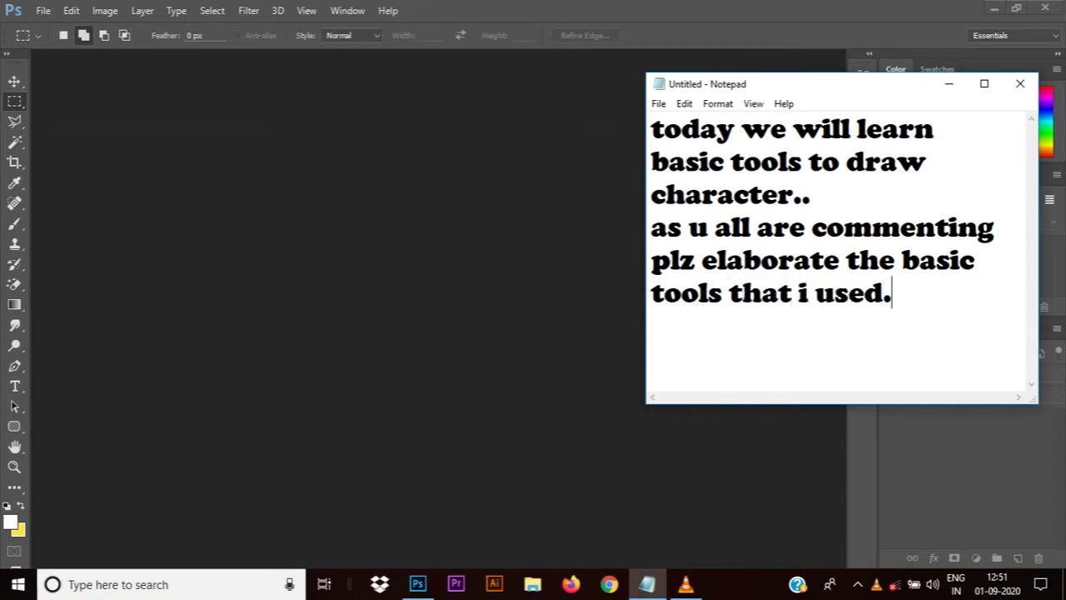
{"action": "type", "text": "..."}
{"action": "key", "text": "Return"}
{"action": "key", "text": "BackSpace"}
{"action": "key", "text": "BackSpace"}
{"action": "key", "text": "BackSpace"}
{"action": "key", "text": "BackSpace"}
{"action": "key", "text": "BackSpace"}
{"action": "key", "text": "BackSpace"}
{"action": "key", "text": "BackSpace"}
{"action": "key", "text": "BackSpace"}
{"action": "key", "text": "BackSpace"}
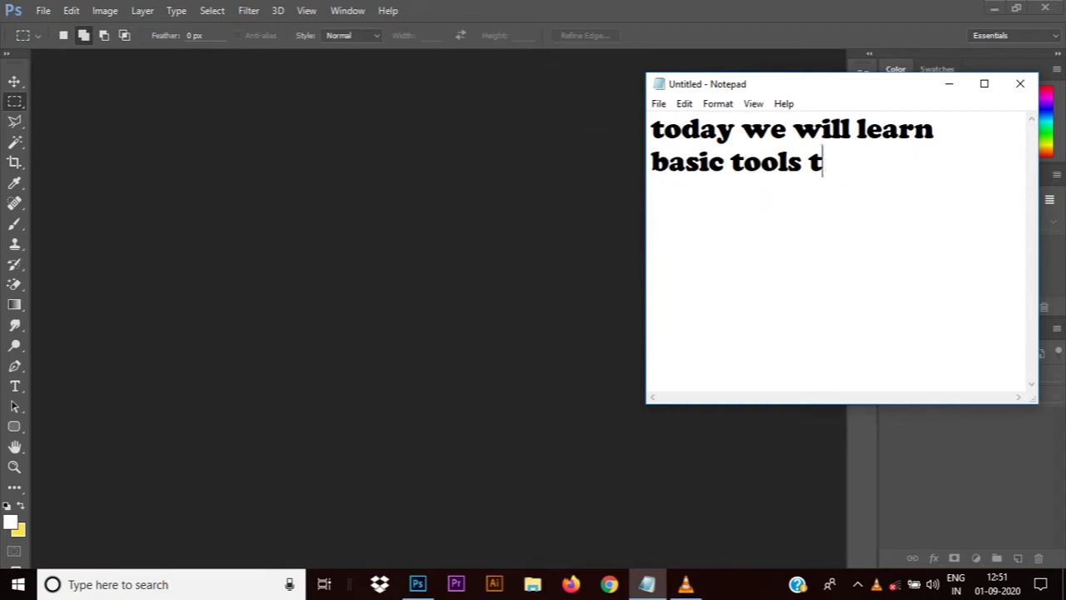
{"action": "key", "text": "BackSpace"}
{"action": "key", "text": "BackSpace"}
{"action": "key", "text": "BackSpace"}
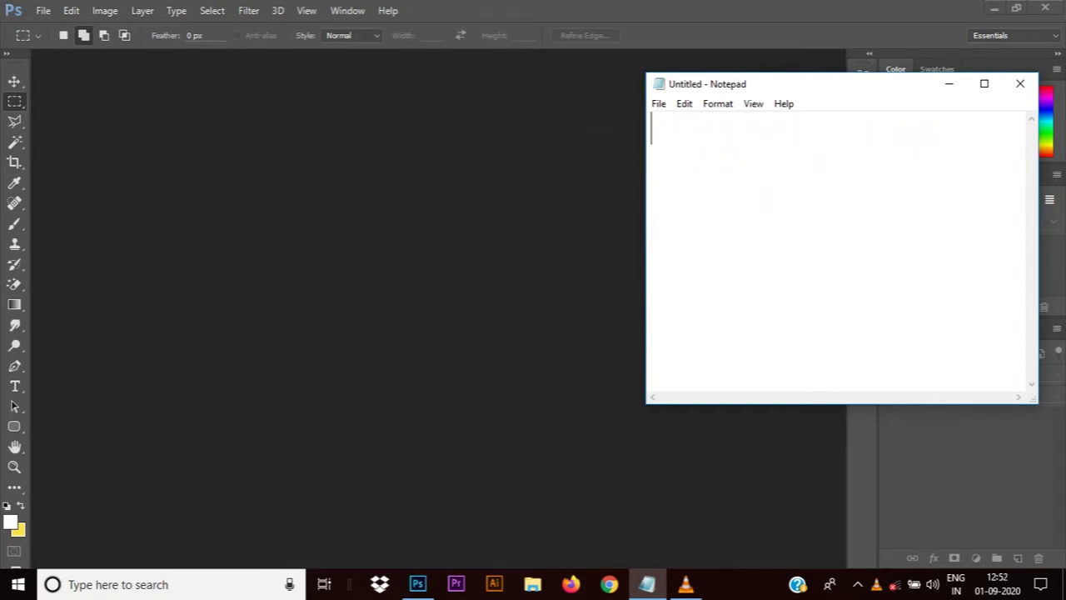
Continue the note with 'tools that i used are very initial level once.'
{"action": "type", "text": "toll"}
{"action": "key", "text": "BackSpace"}
{"action": "key", "text": "BackSpace"}
{"action": "type", "text": "ols that i"}
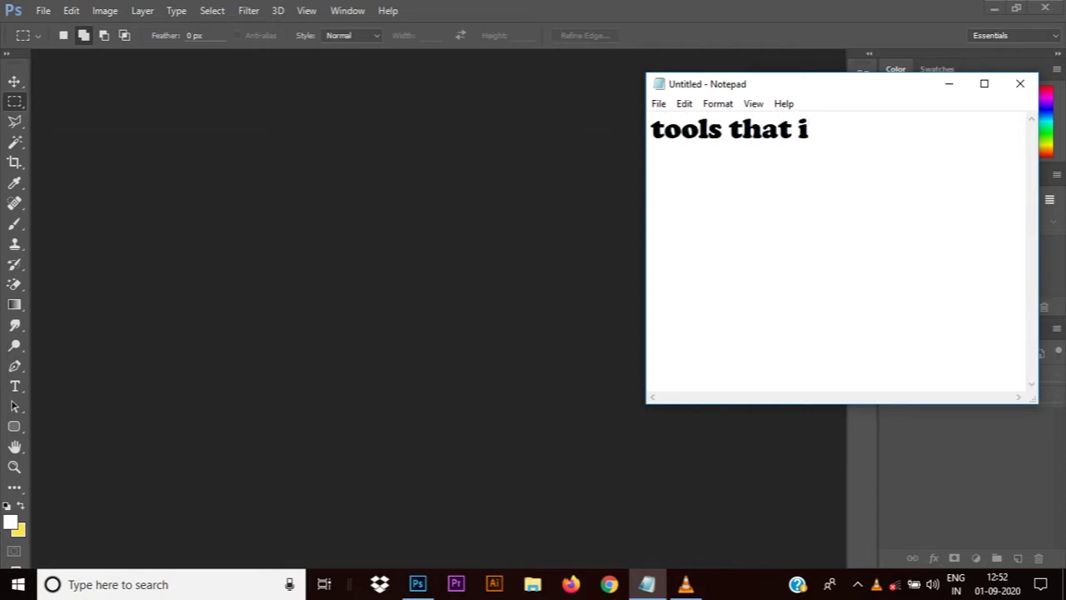
{"action": "type", "text": " used"}
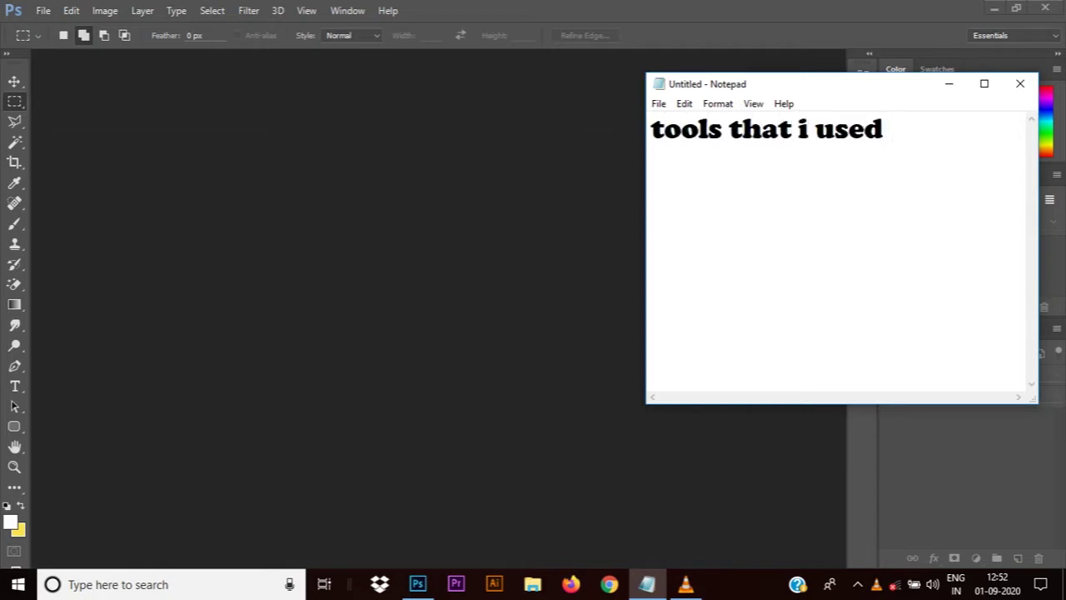
{"action": "type", "text": " are very"}
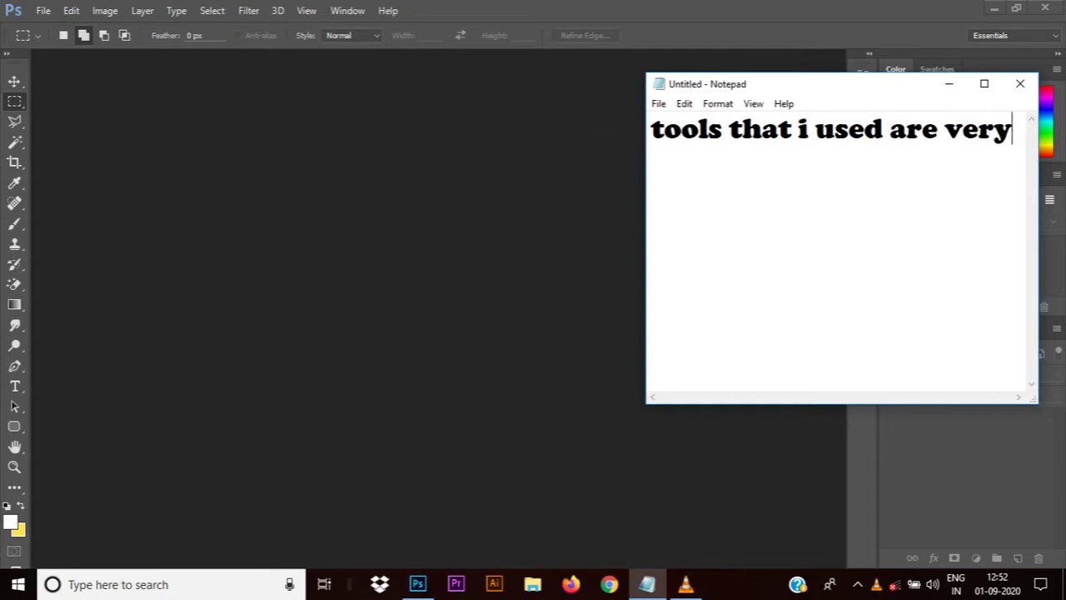
{"action": "key", "text": "Return"}
{"action": "type", "text": "ini"}
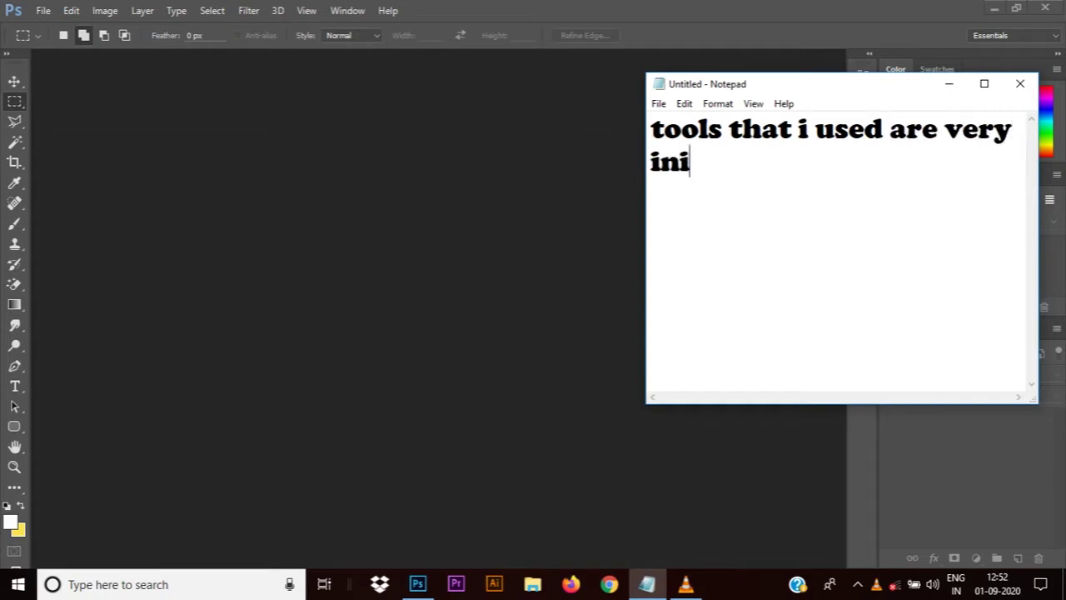
{"action": "type", "text": "tial level o"}
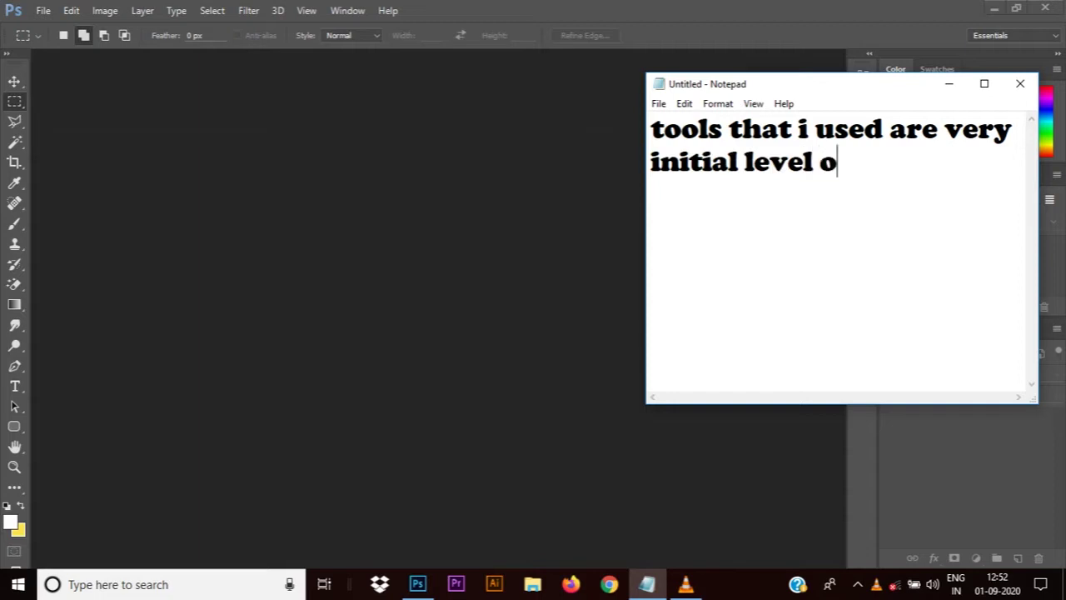
{"action": "type", "text": "nce."}
{"action": "key", "text": "Return"}
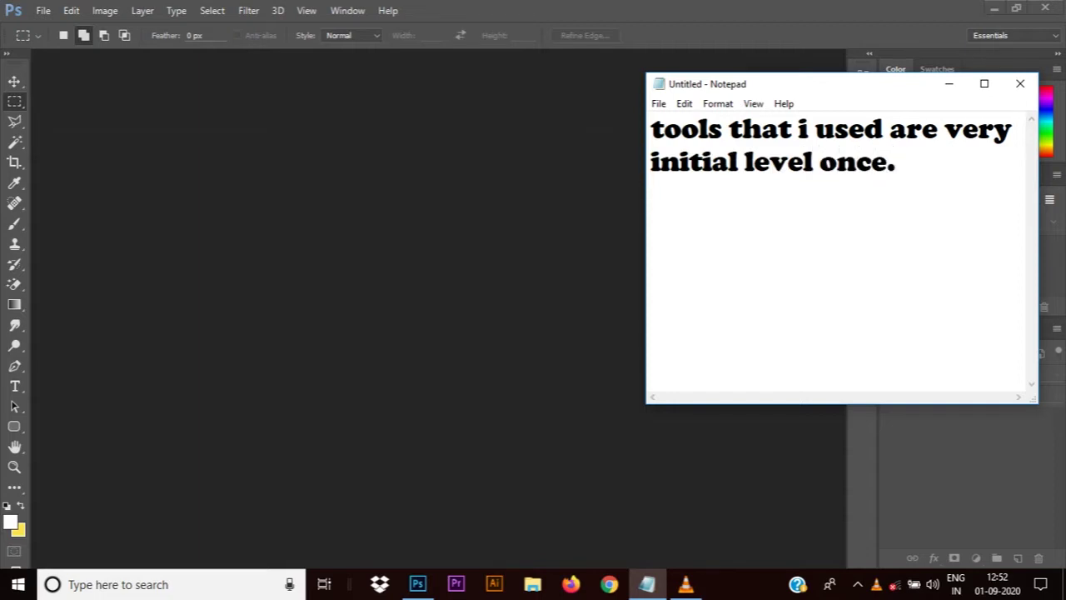
Add a 'tools / shortcut' heading and the line '1)transform ctrl+t'
{"action": "type", "text": "tools"}
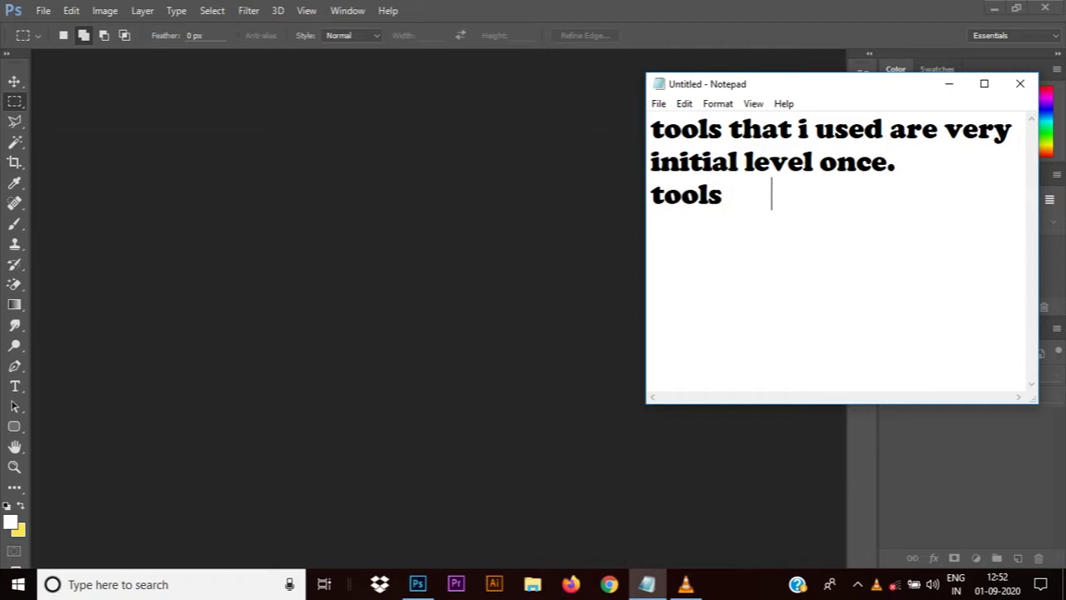
{"action": "type", "text": "                 sh"}
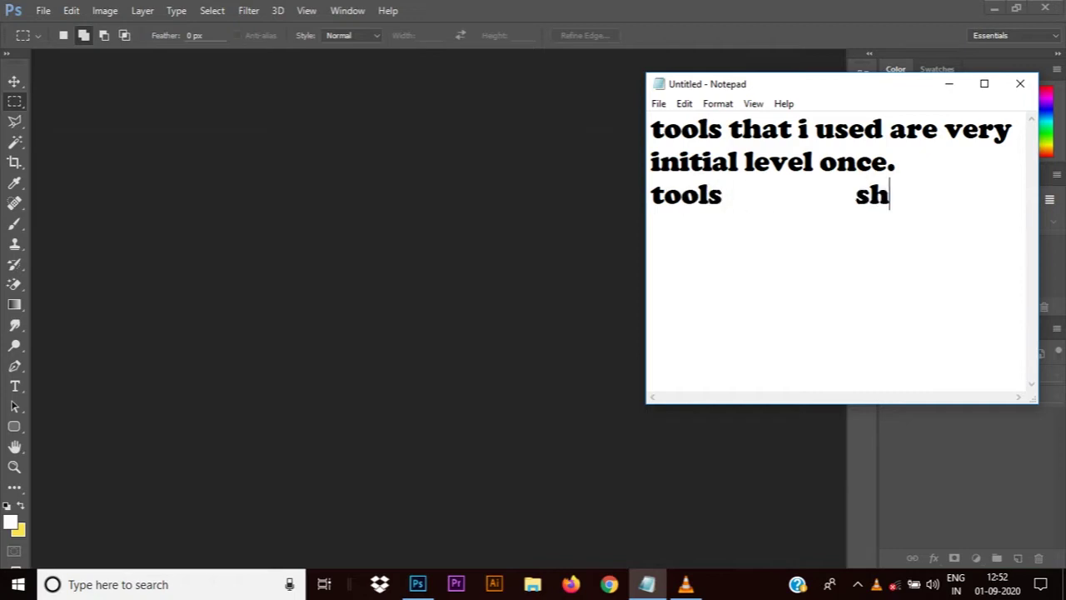
{"action": "type", "text": "ortcut"}
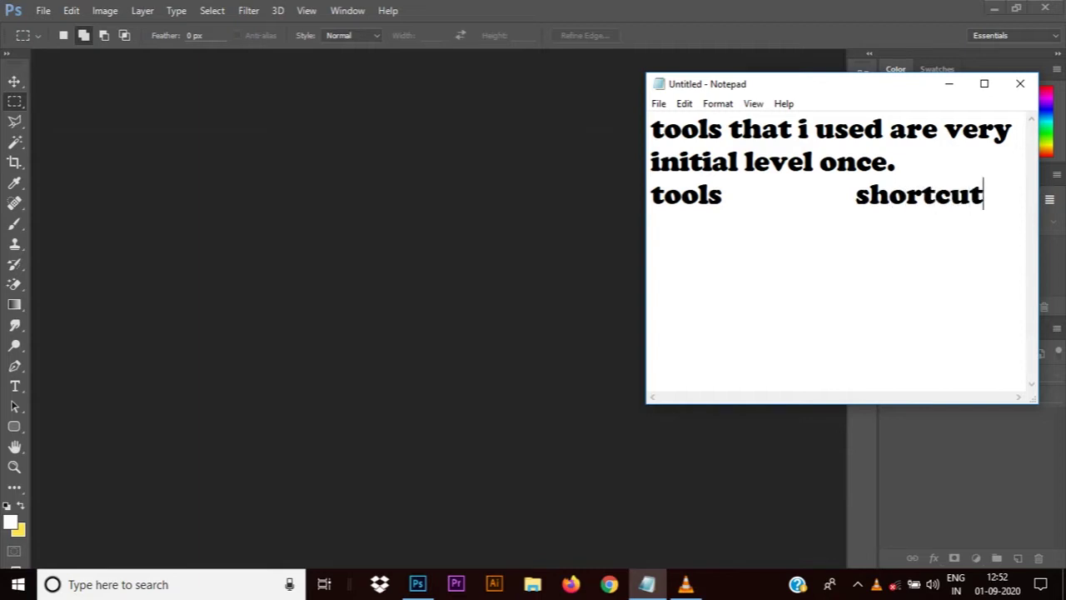
{"action": "key", "text": "Return"}
{"action": "type", "text": "1"}
{"action": "type", "text": ")"}
{"action": "type", "text": "transg"}
{"action": "key", "text": "BackSpace"}
{"action": "type", "text": "f"}
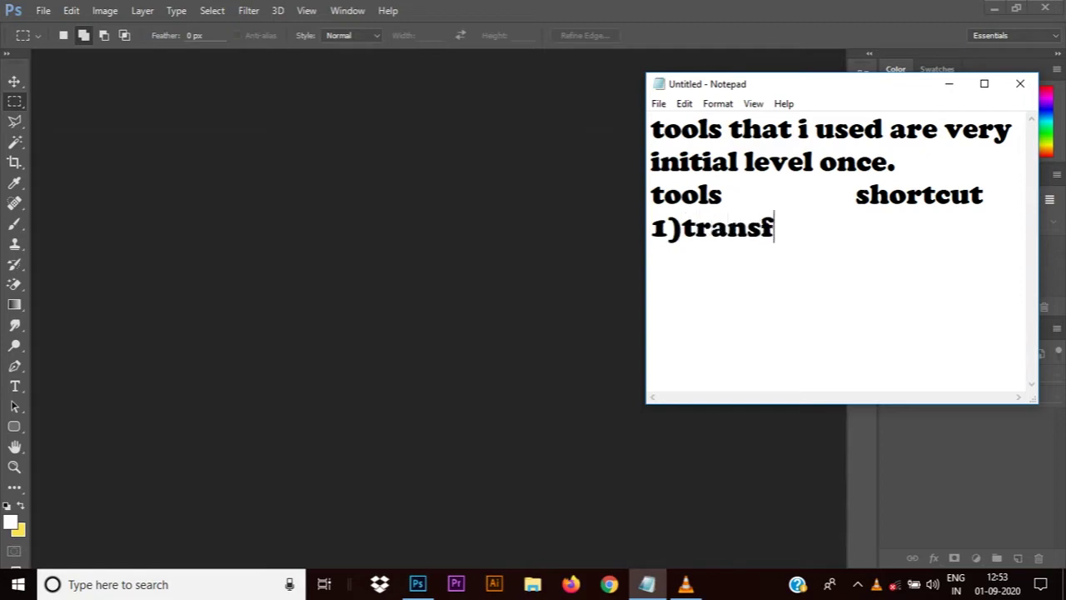
{"action": "type", "text": "orm  "}
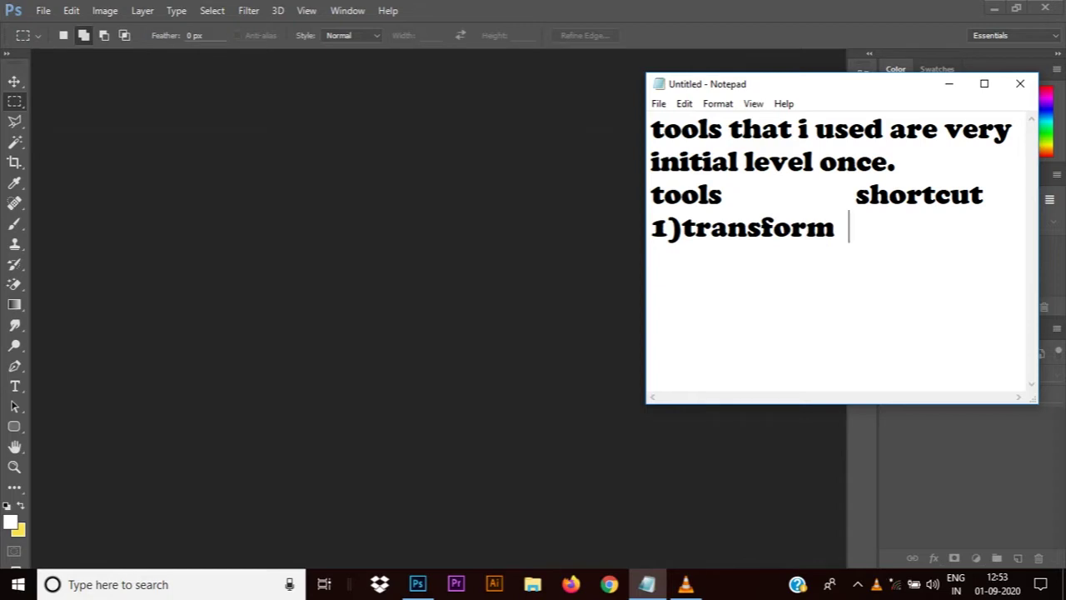
{"action": "type", "text": "ctrl+t"}
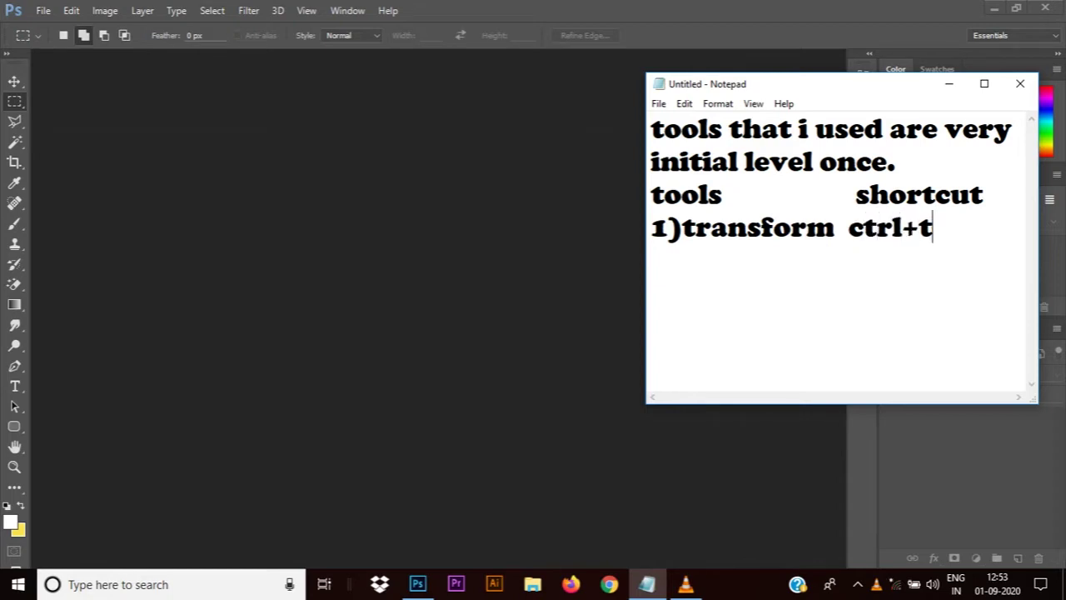
{"action": "key", "text": "Return"}
Hide Notepad and select the Move Tool in Photoshop
{"action": "left_click", "coordinate": [949, 83]}
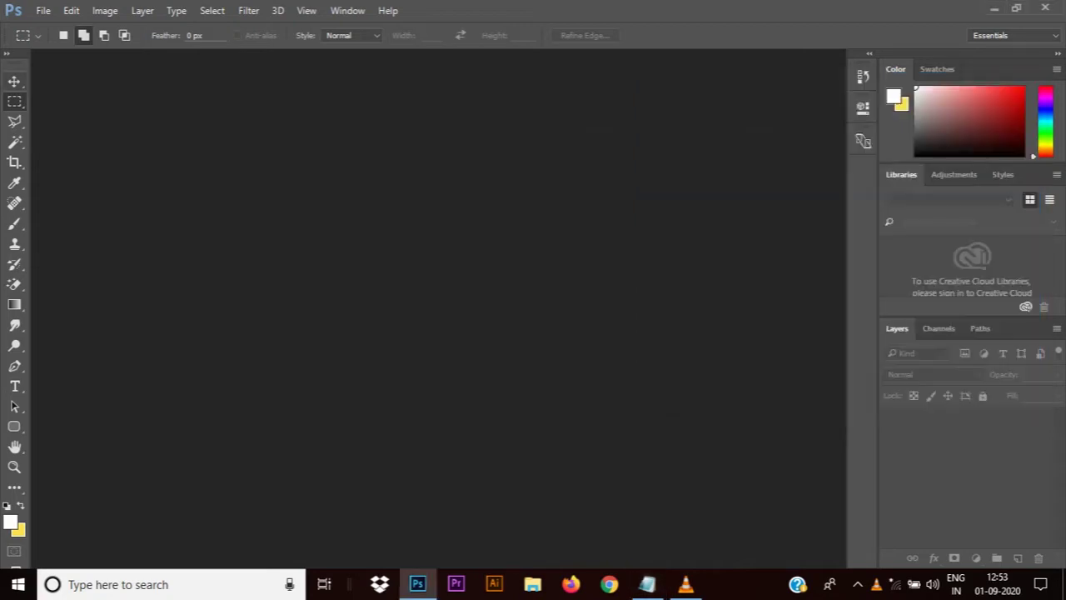
{"action": "right_click", "coordinate": [14, 81]}
{"action": "left_click", "coordinate": [66, 81]}
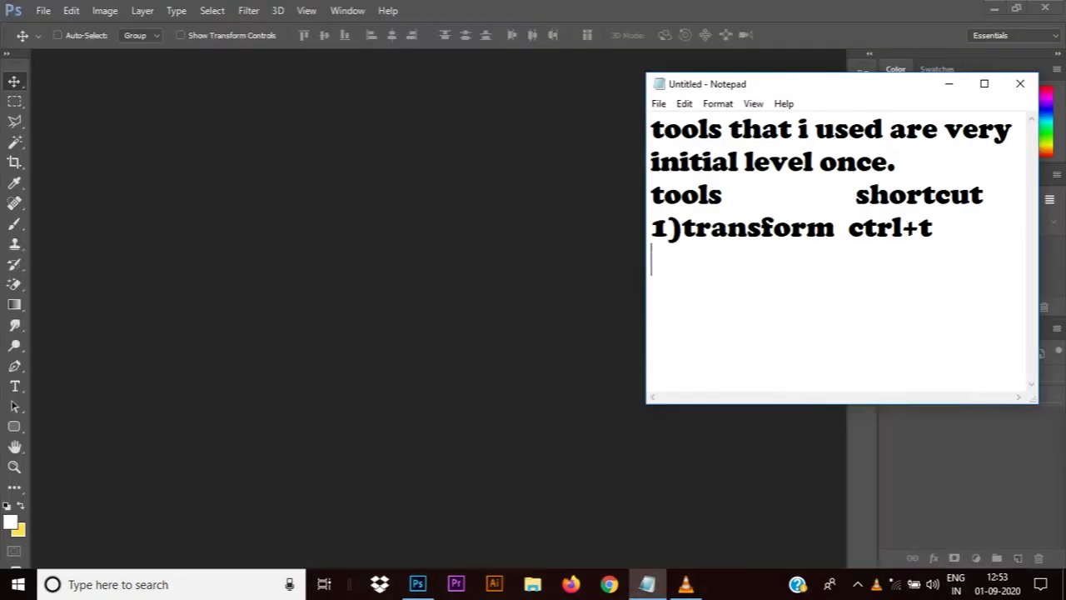
Note 'and move tool that i selected' and 'right now so lets get started'
{"action": "type", "text": "and mov"}
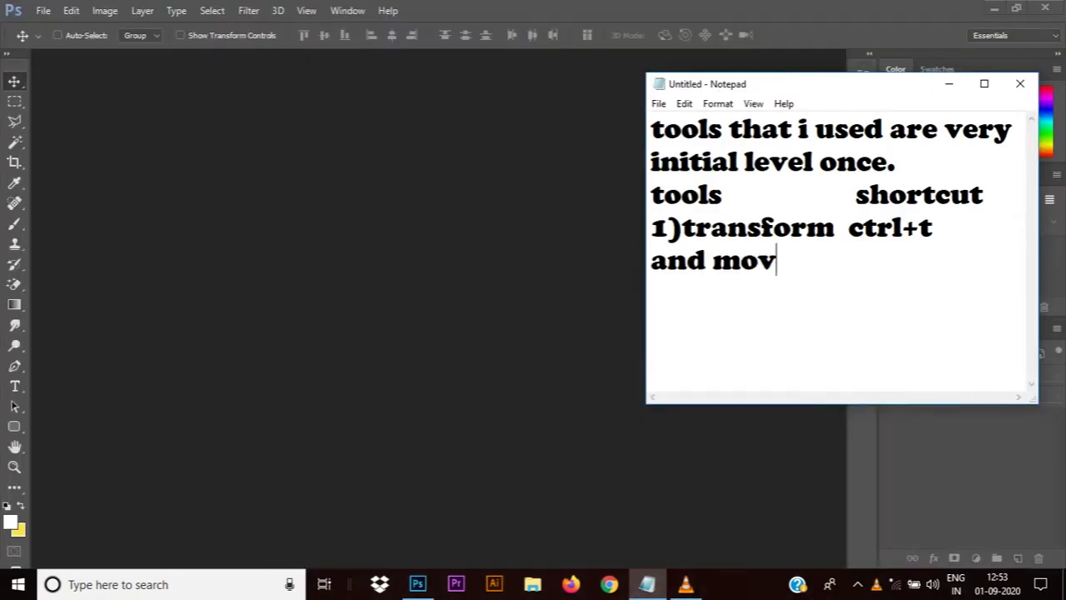
{"action": "type", "text": "e tool "}
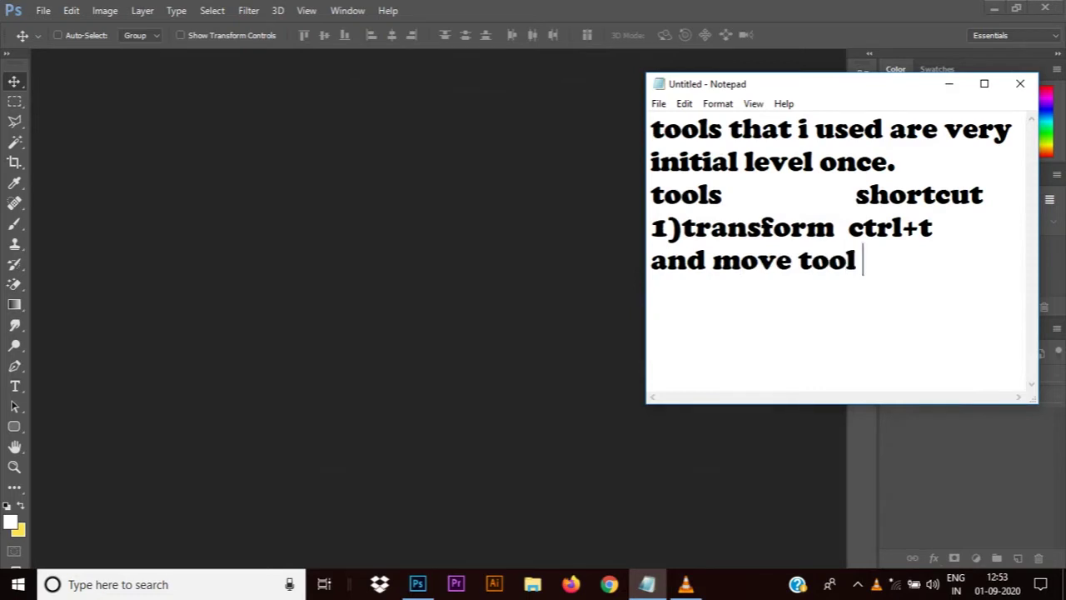
{"action": "type", "text": "that i sel"}
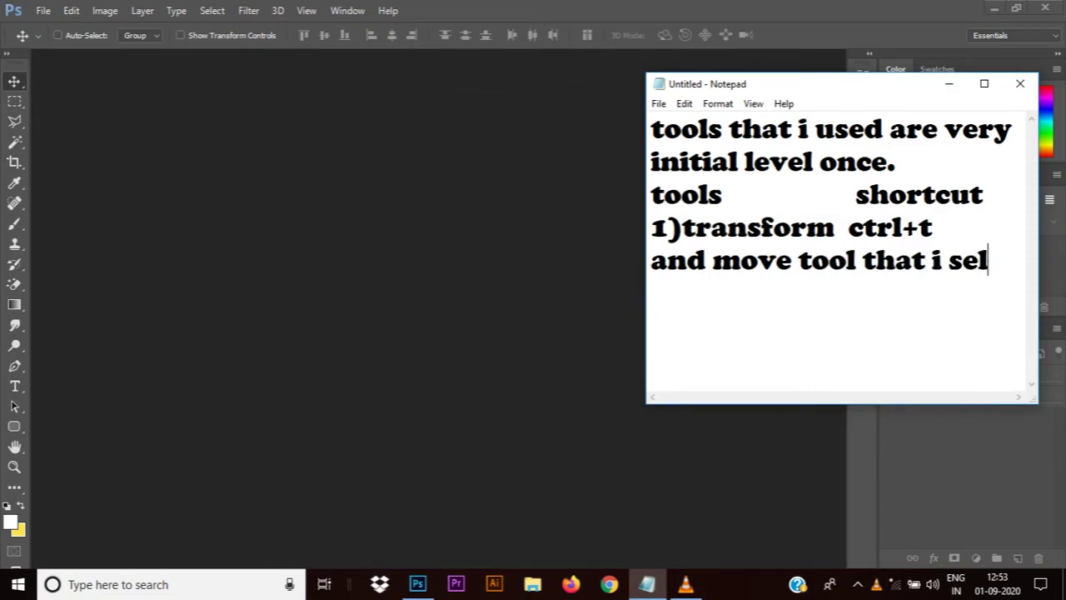
{"action": "type", "text": "ected"}
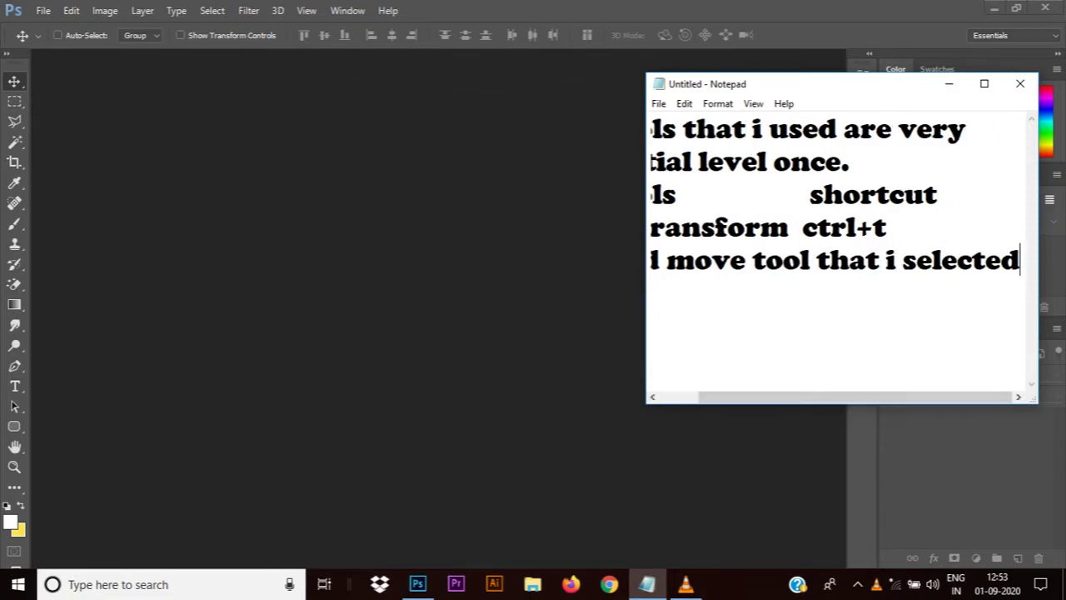
{"action": "key", "text": "Return"}
{"action": "type", "text": "rig"}
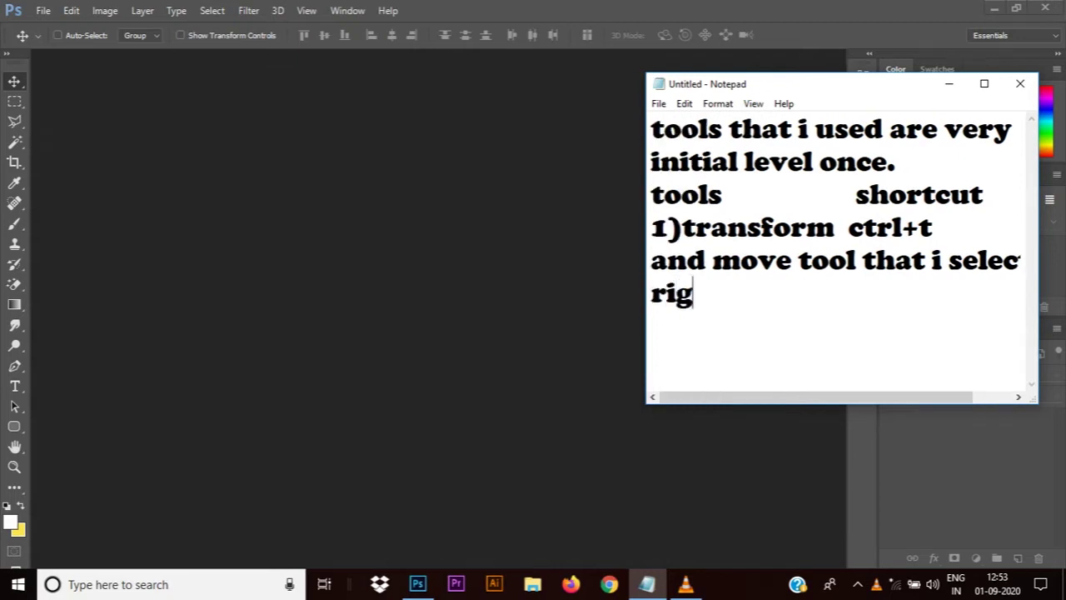
{"action": "type", "text": "ht now "}
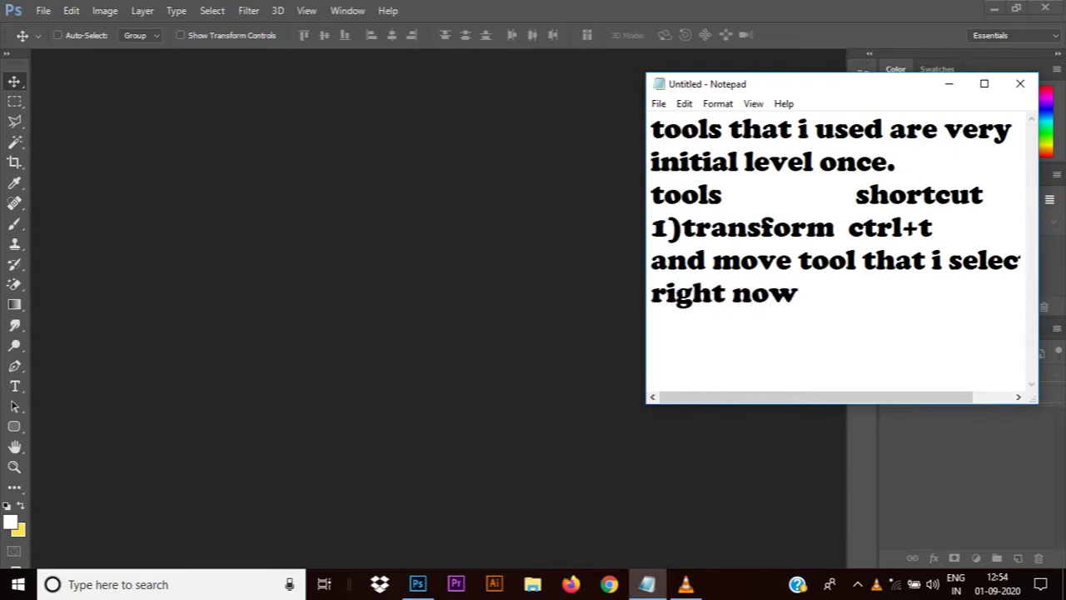
{"action": "type", "text": "so lets get "}
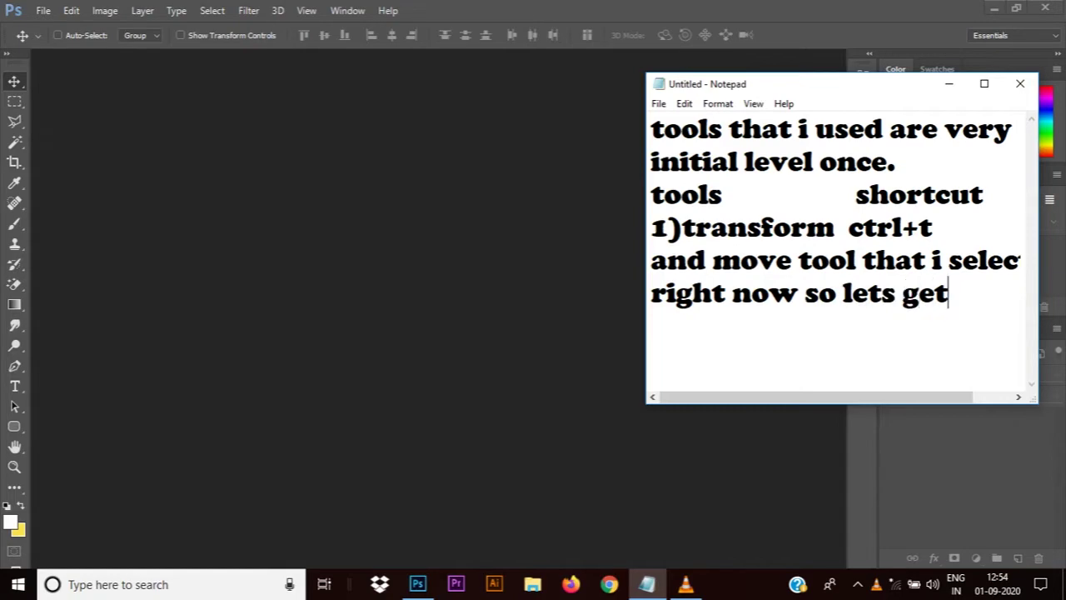
{"action": "type", "text": "star"}
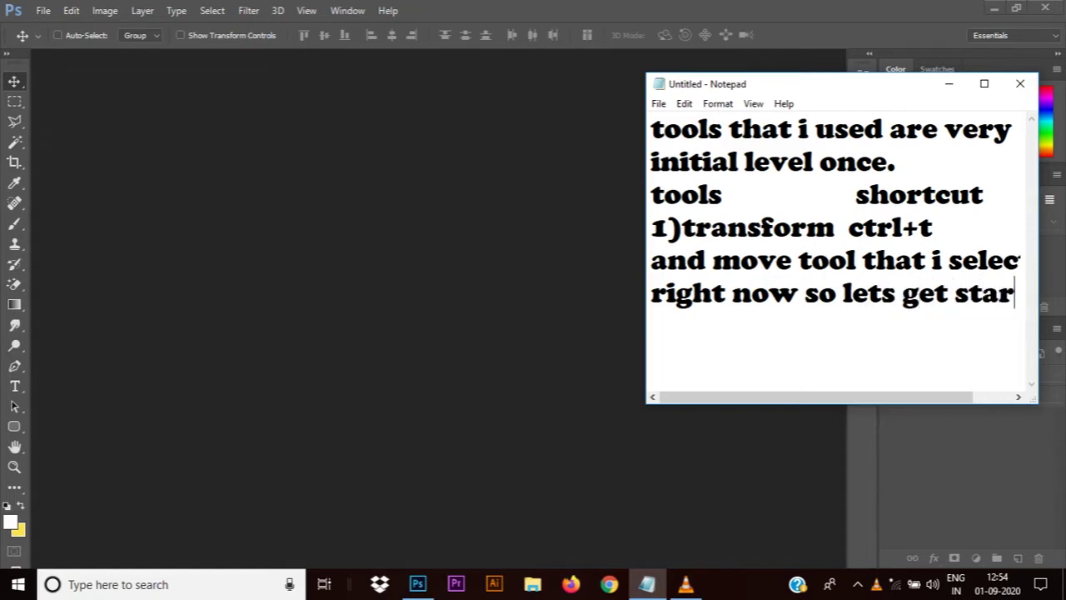
{"action": "type", "text": "ted"}
Start a new document using the International Paper preset at A3 size
{"action": "left_click", "coordinate": [949, 83]}
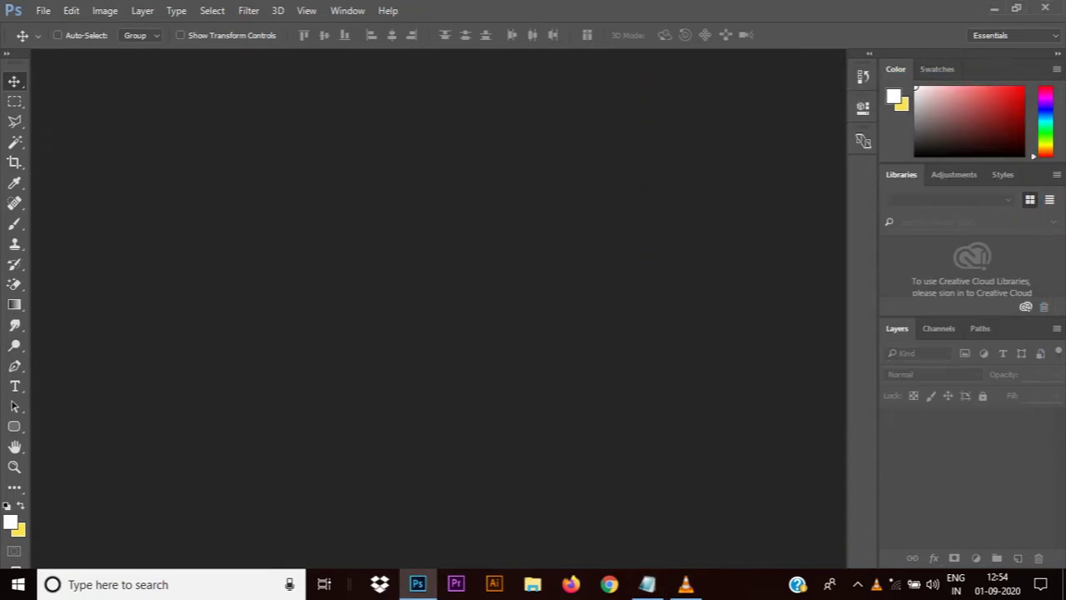
{"action": "left_click", "coordinate": [44, 10]}
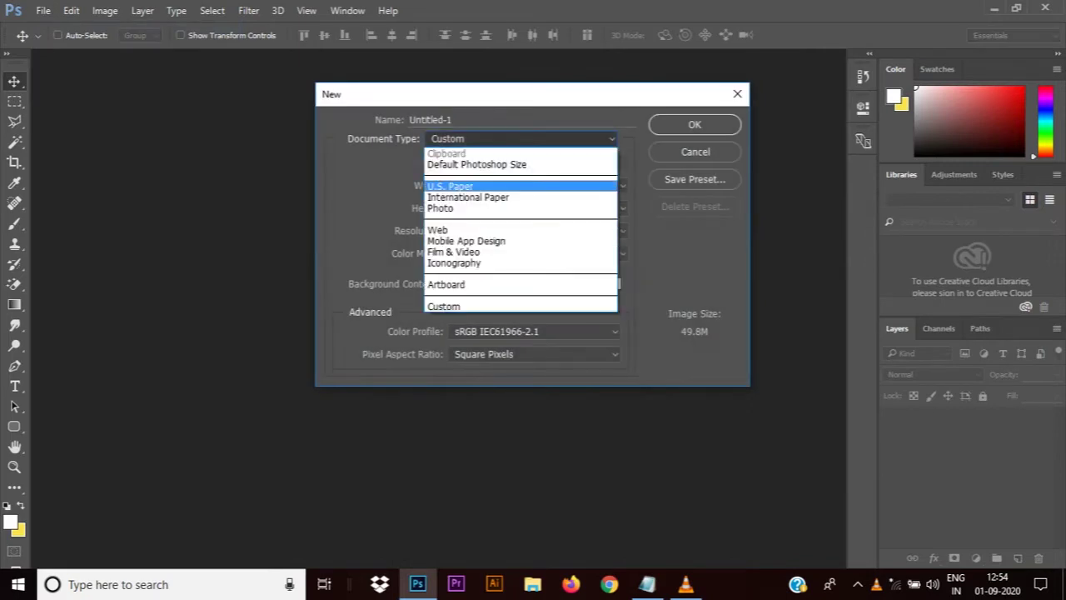
{"action": "left_click", "coordinate": [466, 185]}
{"action": "left_click", "coordinate": [520, 138]}
{"action": "left_click", "coordinate": [454, 209]}
{"action": "left_click", "coordinate": [521, 138]}
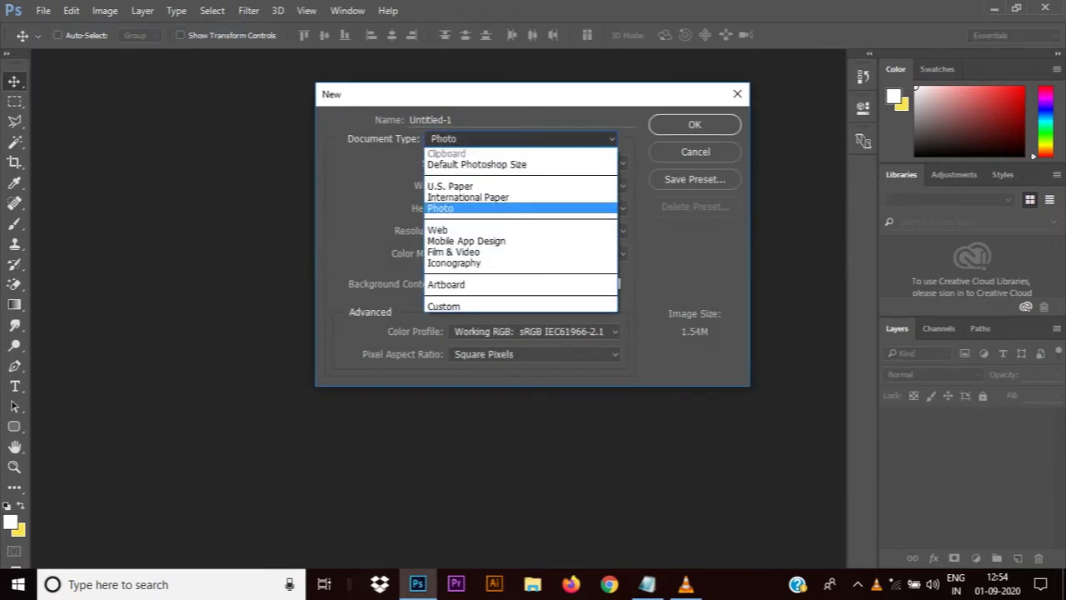
{"action": "left_click", "coordinate": [475, 197]}
{"action": "left_click", "coordinate": [538, 163]}
{"action": "left_click", "coordinate": [466, 210]}
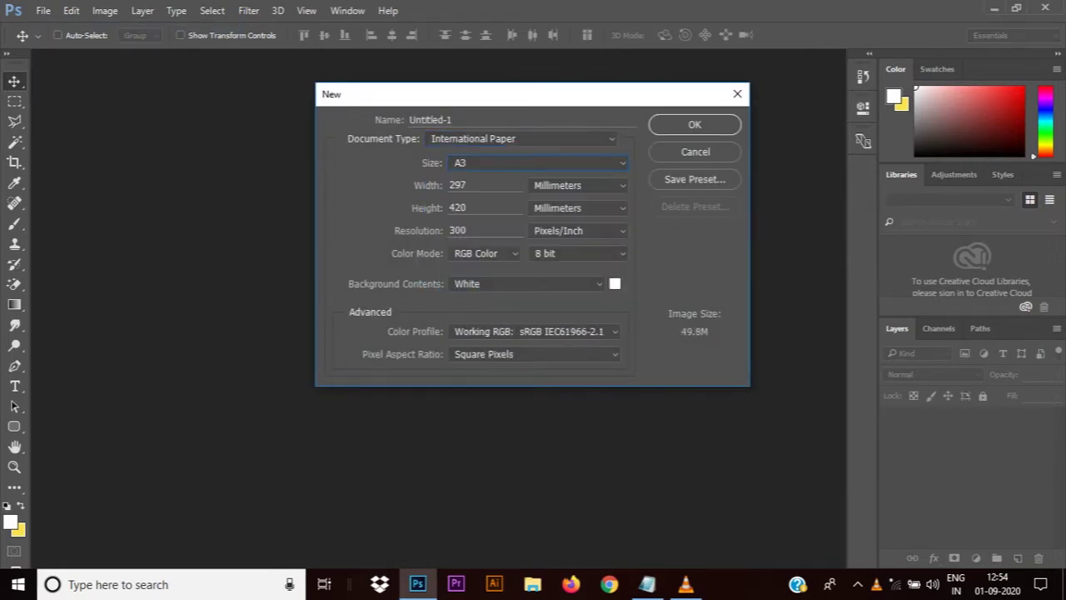
Set it to 420 × 297 mm, create it, and add an empty Layer 1
{"action": "key", "text": "Tab"}
{"action": "type", "text": "2"}
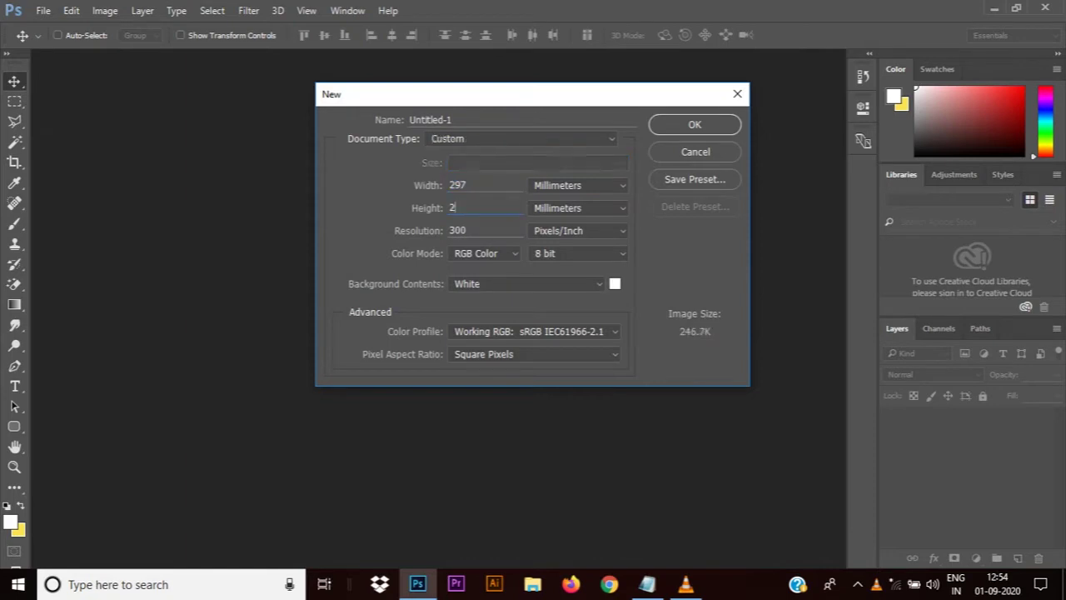
{"action": "type", "text": "97"}
{"action": "key", "text": "shift+Tab"}
{"action": "type", "text": "420"}
{"action": "key", "text": "Return"}
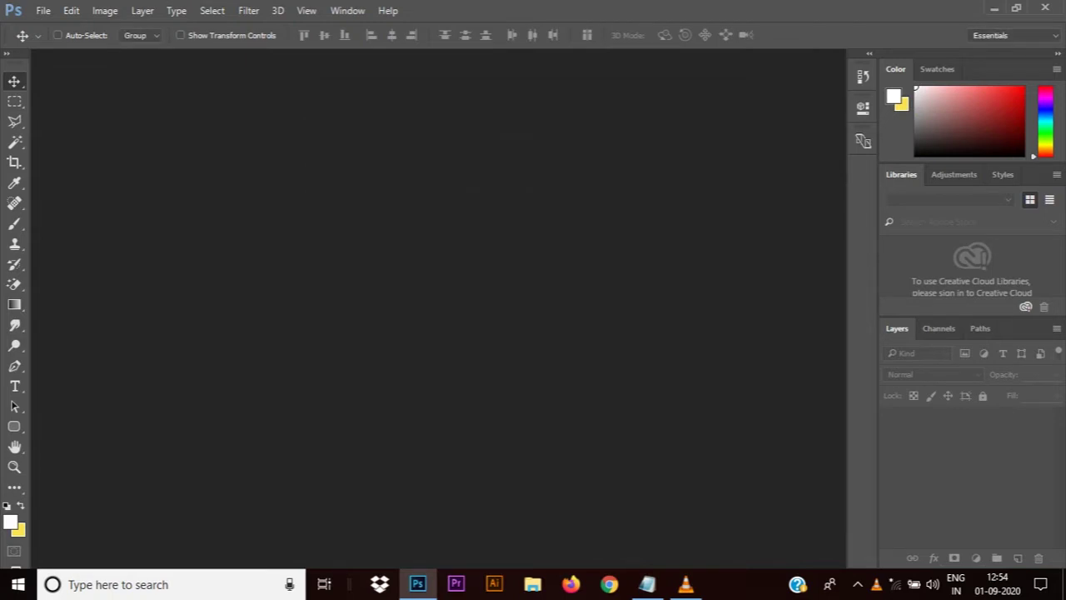
{"action": "left_click", "coordinate": [1018, 558]}
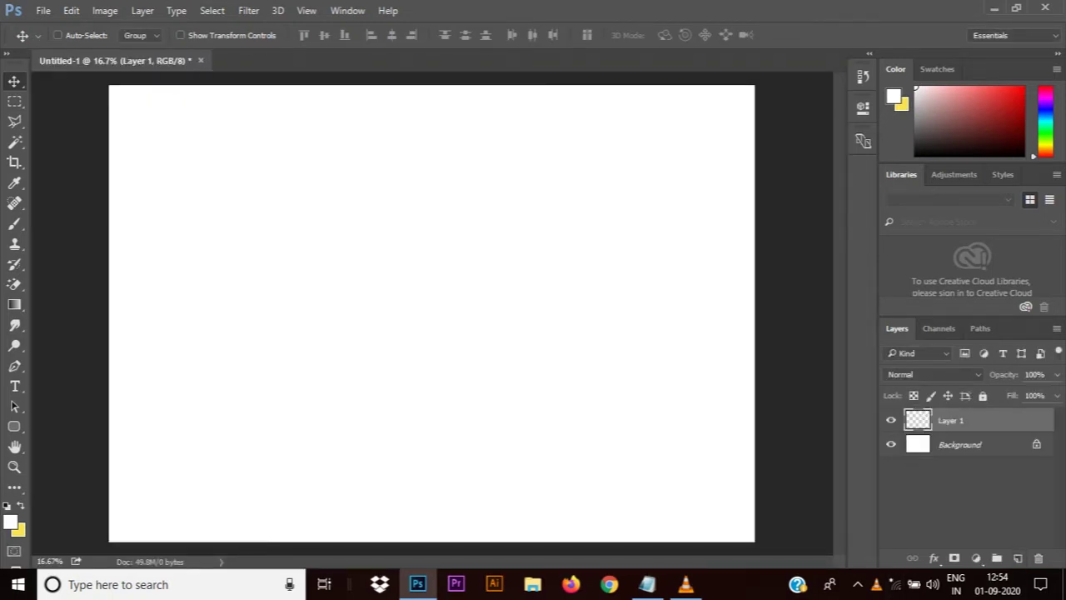
Bring Notepad back, finish 'selected', and start a line reading 'always work'
{"action": "left_click", "coordinate": [648, 584]}
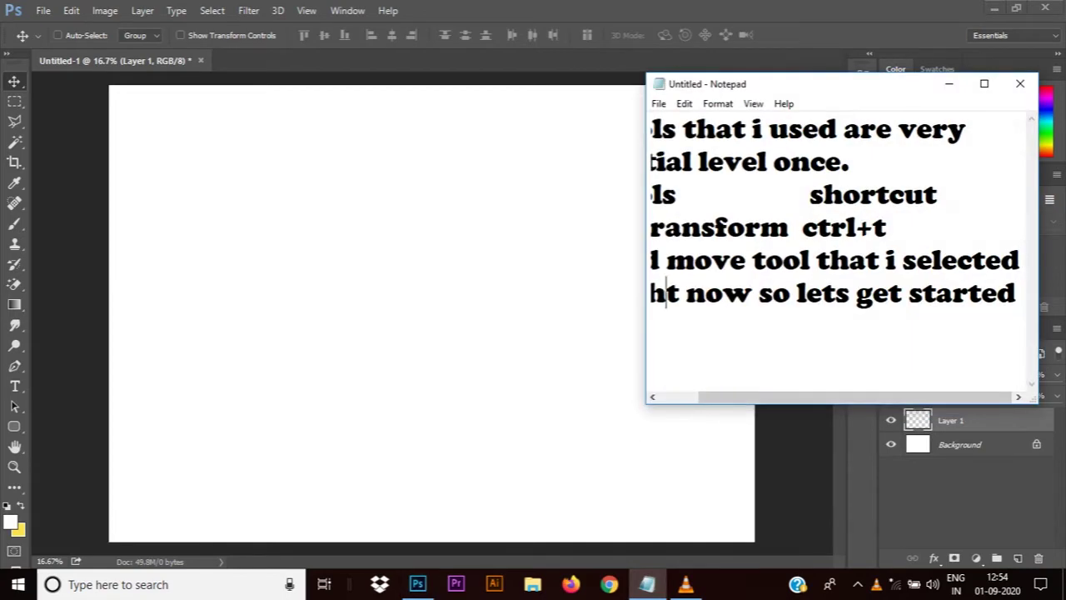
{"action": "key", "text": "End"}
{"action": "key", "text": "Return"}
{"action": "type", "text": "ed"}
{"action": "key", "text": "Return"}
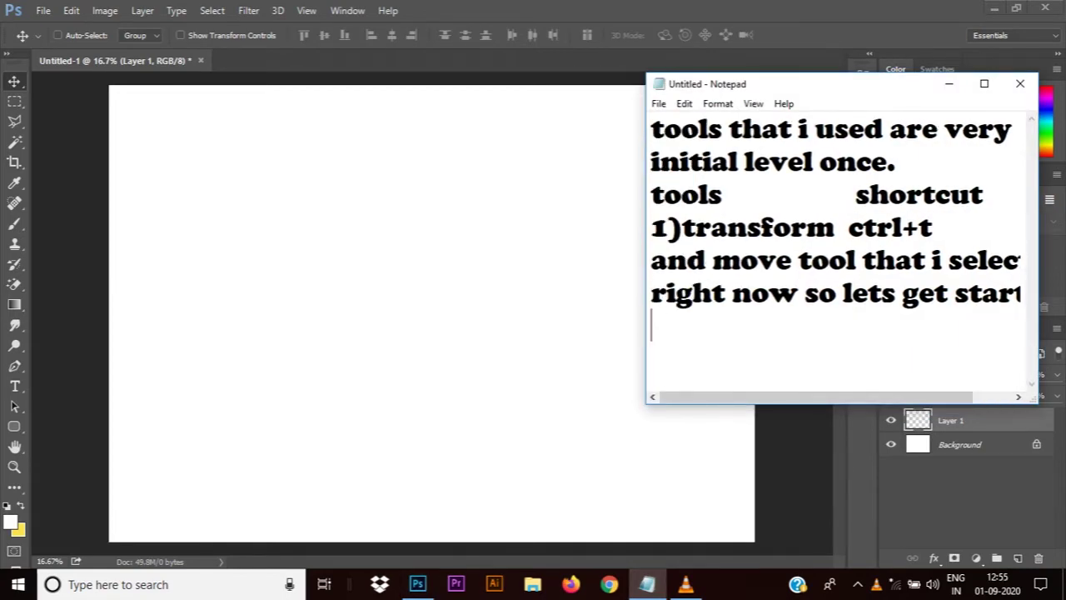
{"action": "type", "text": "always"}
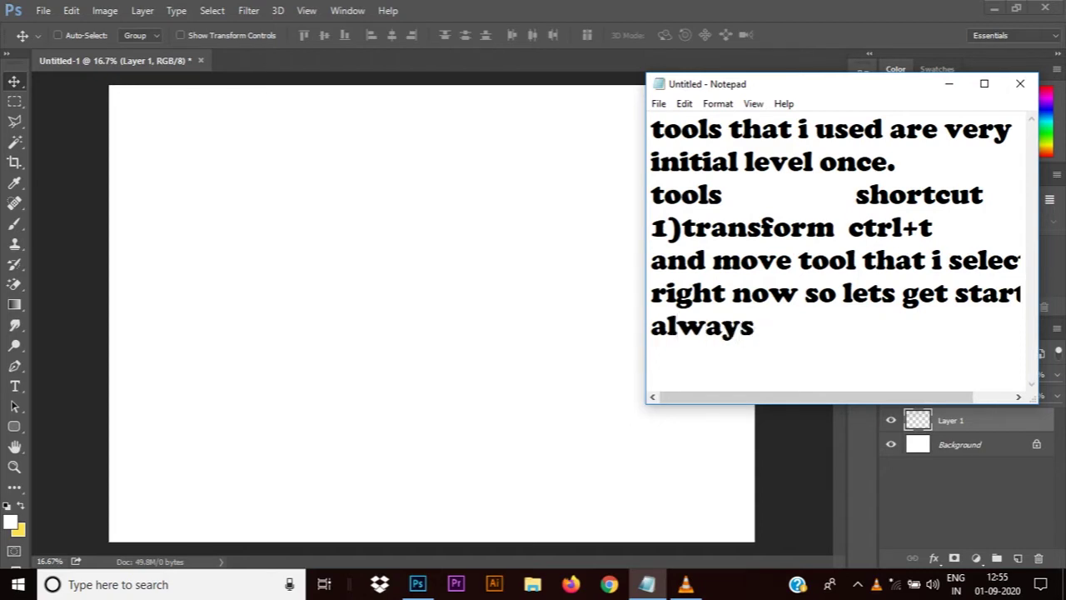
{"action": "type", "text": " work"}
Replace the notes with 'always work on new layer', widen the window, and select it all
{"action": "key", "text": "BackSpace"}
{"action": "key", "text": "BackSpace"}
{"action": "key", "text": "BackSpace"}
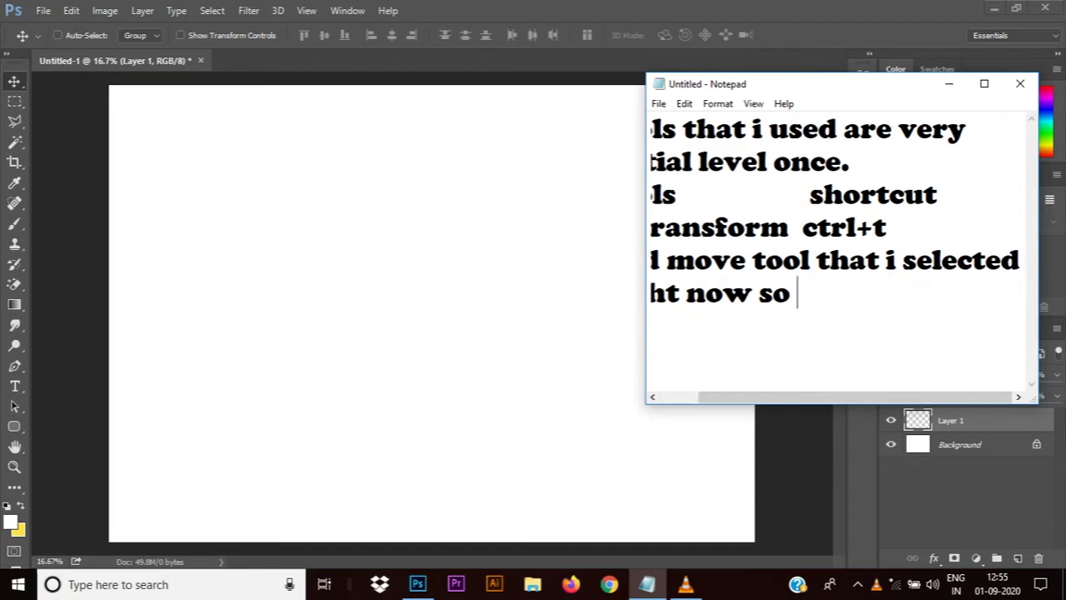
{"action": "key", "text": "BackSpace"}
{"action": "key", "text": "BackSpace"}
{"action": "key", "text": "BackSpace"}
{"action": "key", "text": "BackSpace"}
{"action": "key", "text": "BackSpace"}
{"action": "key", "text": "BackSpace"}
{"action": "key", "text": "BackSpace"}
{"action": "key", "text": "BackSpace"}
{"action": "key", "text": "BackSpace"}
{"action": "key", "text": "BackSpace"}
{"action": "key", "text": "BackSpace"}
{"action": "key", "text": "BackSpace"}
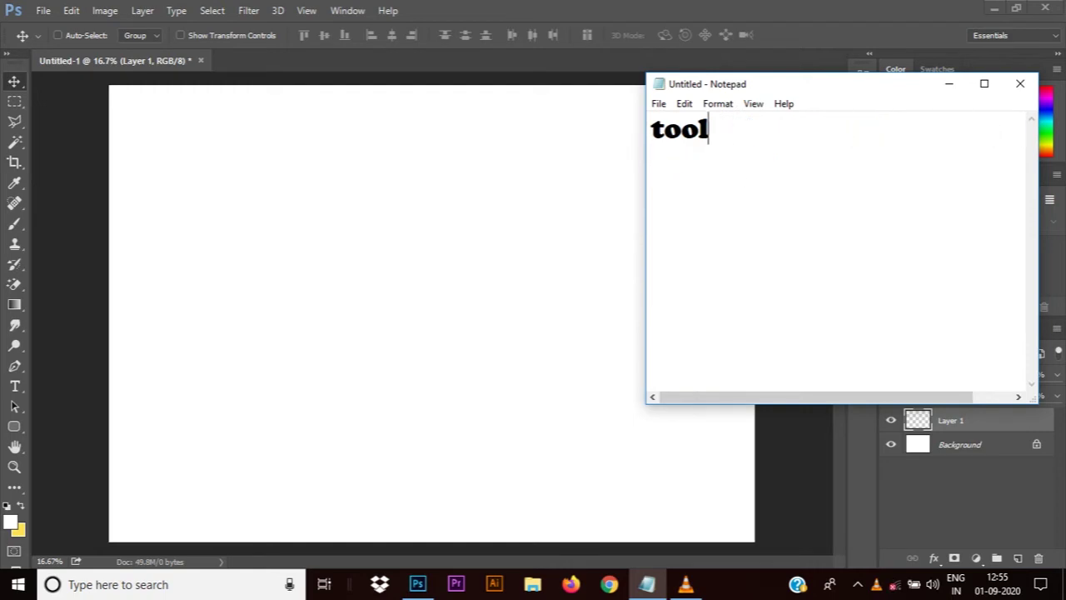
{"action": "key", "text": "BackSpace"}
{"action": "key", "text": "BackSpace"}
{"action": "key", "text": "BackSpace"}
{"action": "type", "text": "always"}
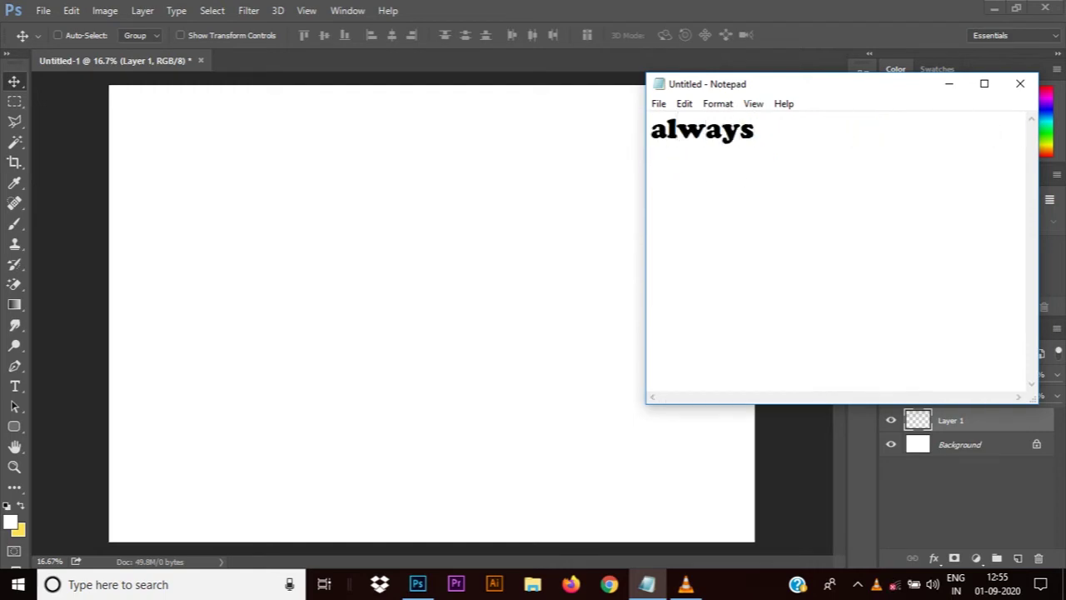
{"action": "type", "text": " work on n"}
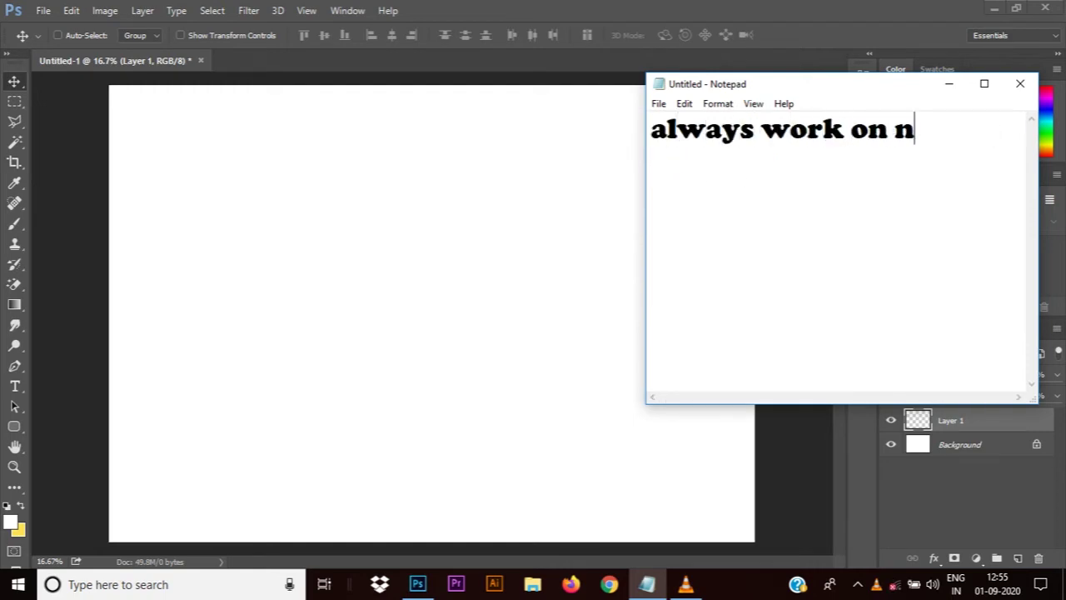
{"action": "type", "text": "ew layefr"}
{"action": "key", "text": "BackSpace"}
{"action": "key", "text": "BackSpace"}
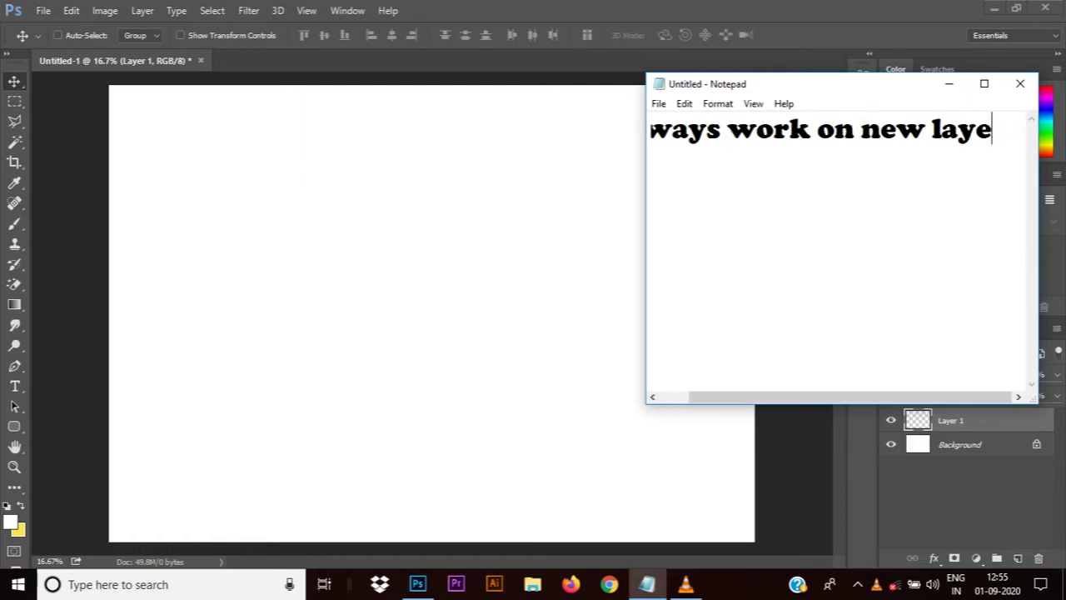
{"action": "left_click_drag", "start_coordinate": [646, 250], "coordinate": [598, 250]}
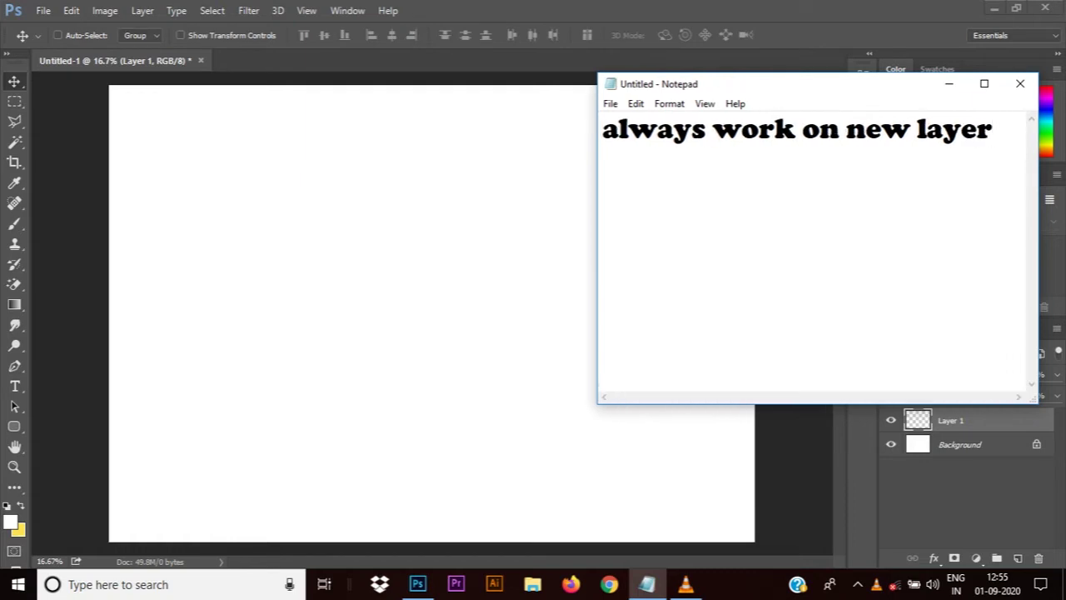
{"action": "key", "text": "ctrl+a"}
Switch to the Rectangular Marquee, then note 'what to make ????' and the one-more-character plan
{"action": "left_click", "coordinate": [948, 83]}
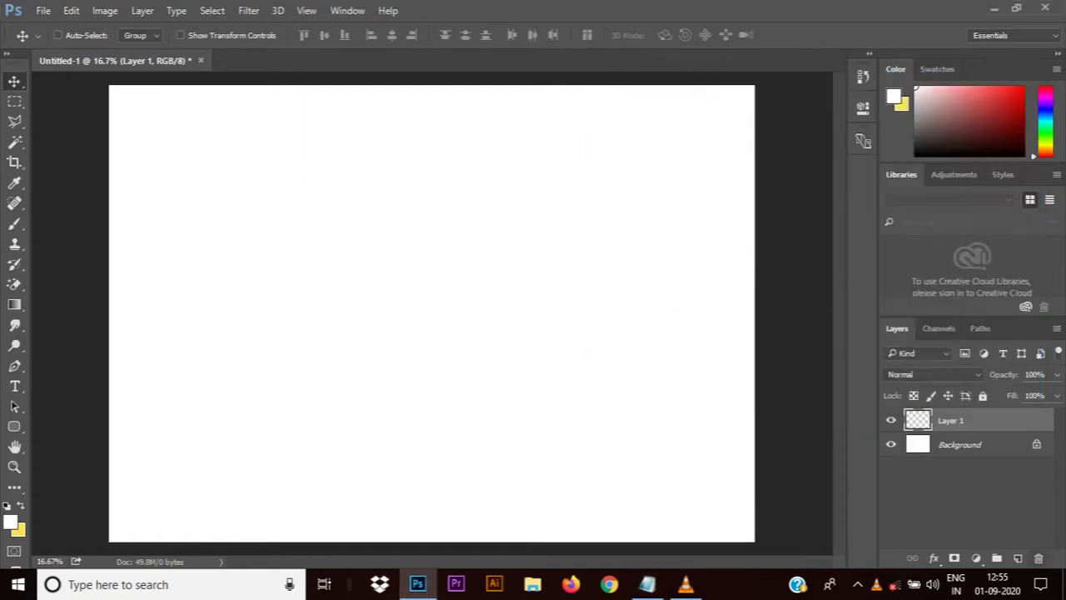
{"action": "key", "text": "m"}
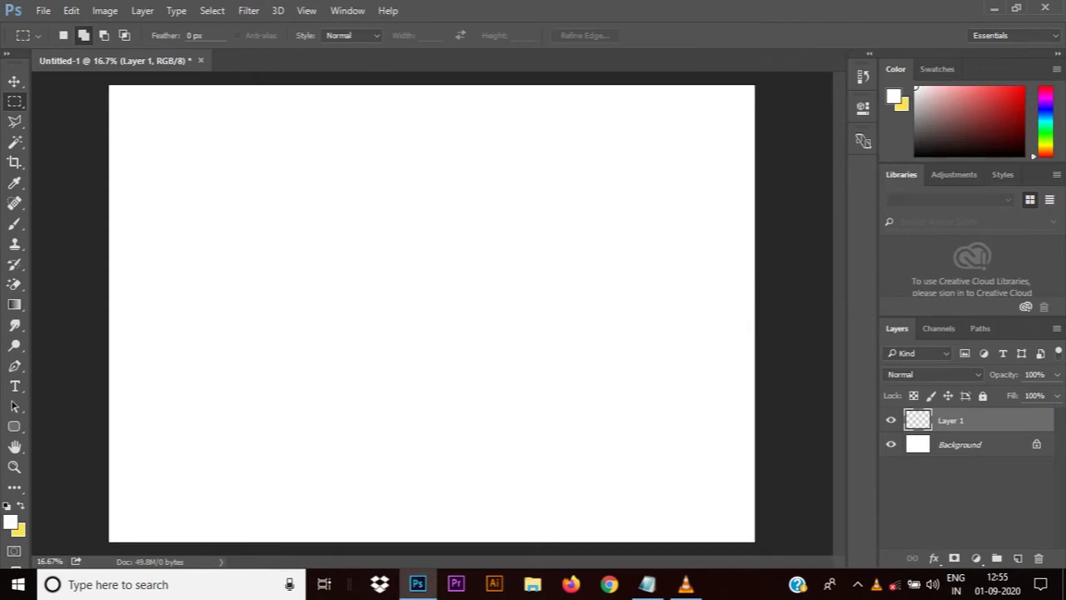
{"action": "left_click", "coordinate": [648, 583]}
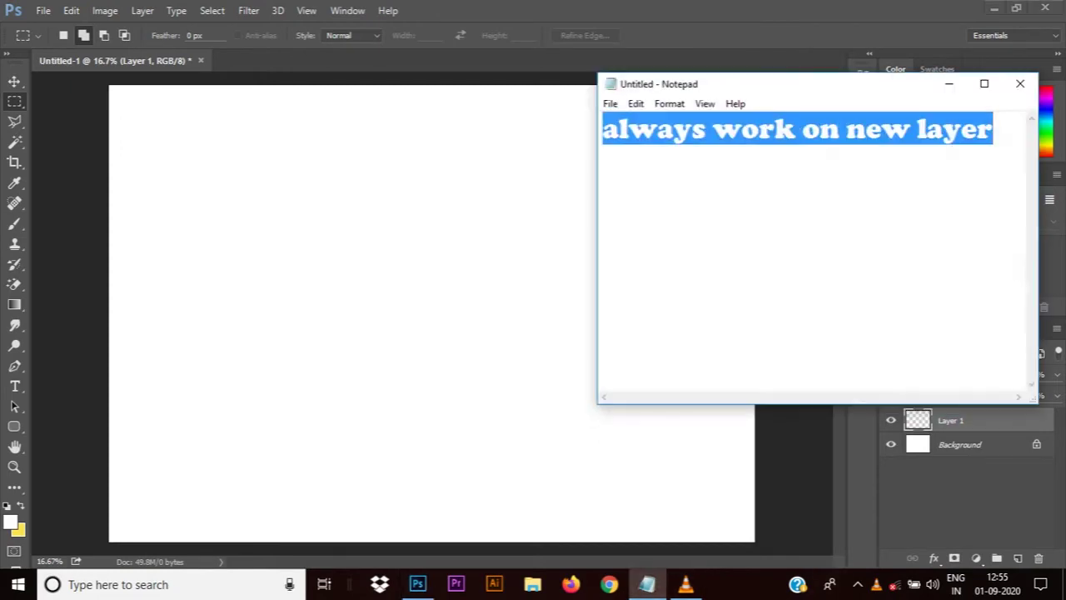
{"action": "type", "text": "w"}
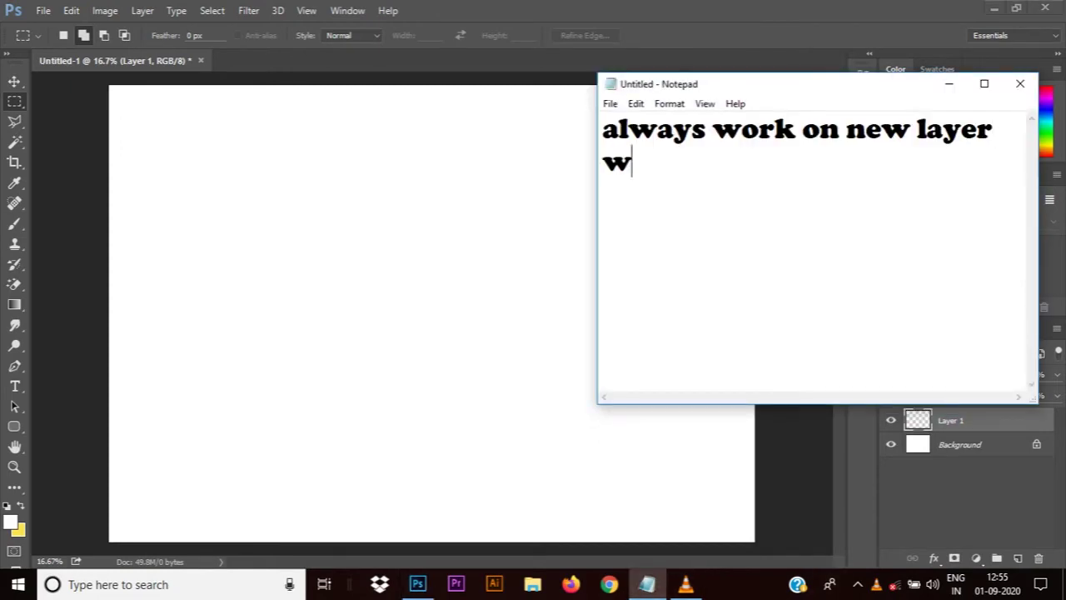
{"action": "type", "text": "hat to mak"}
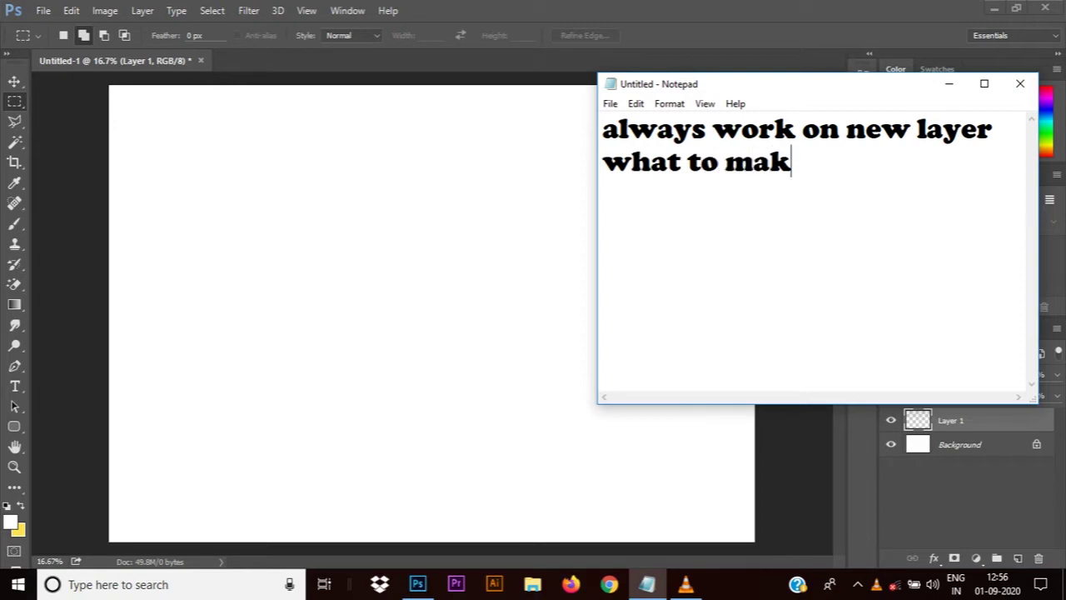
{"action": "type", "text": "e "}
{"action": "type", "text": "????"}
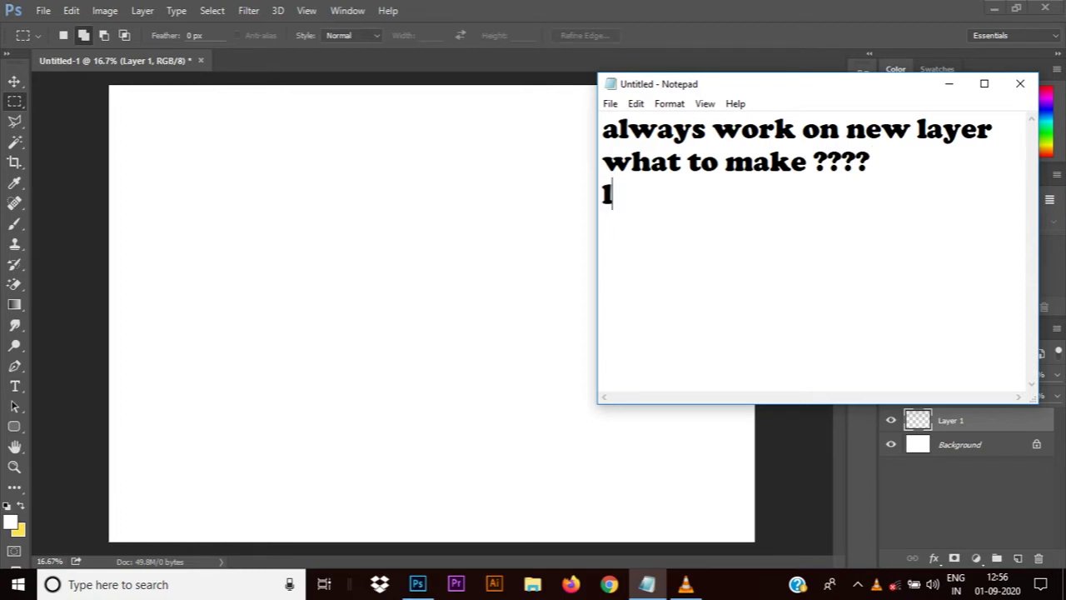
{"action": "type", "text": "ets make"}
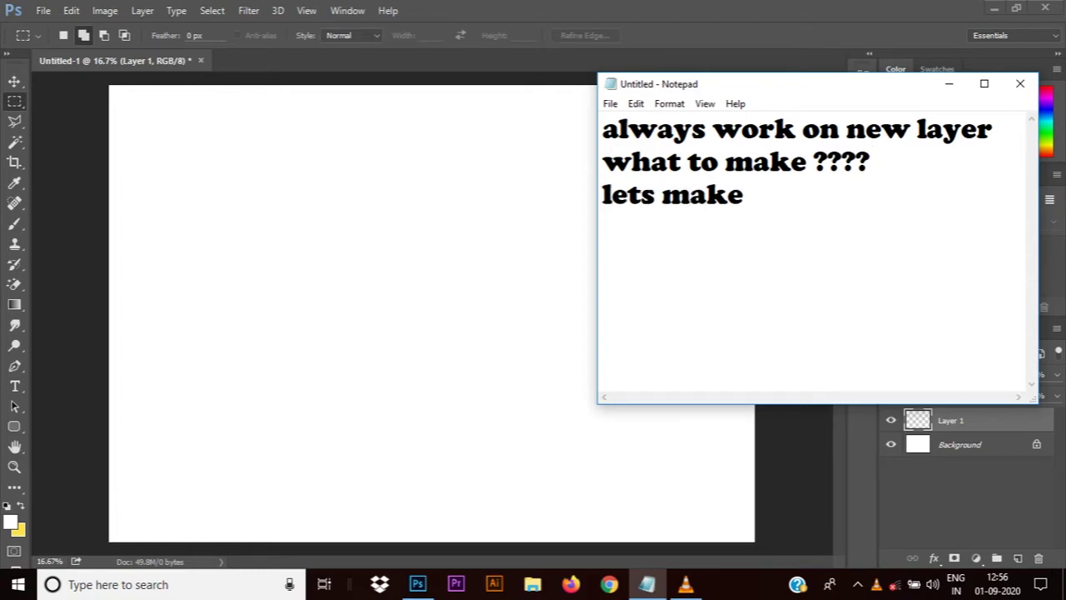
{"action": "type", "text": "one"}
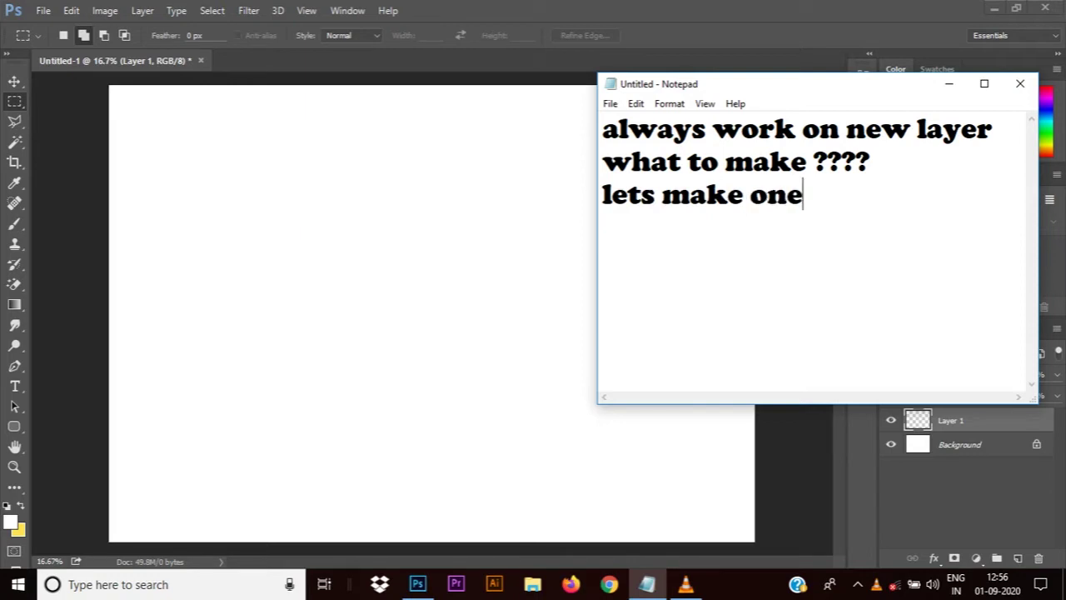
{"action": "type", "text": " more"}
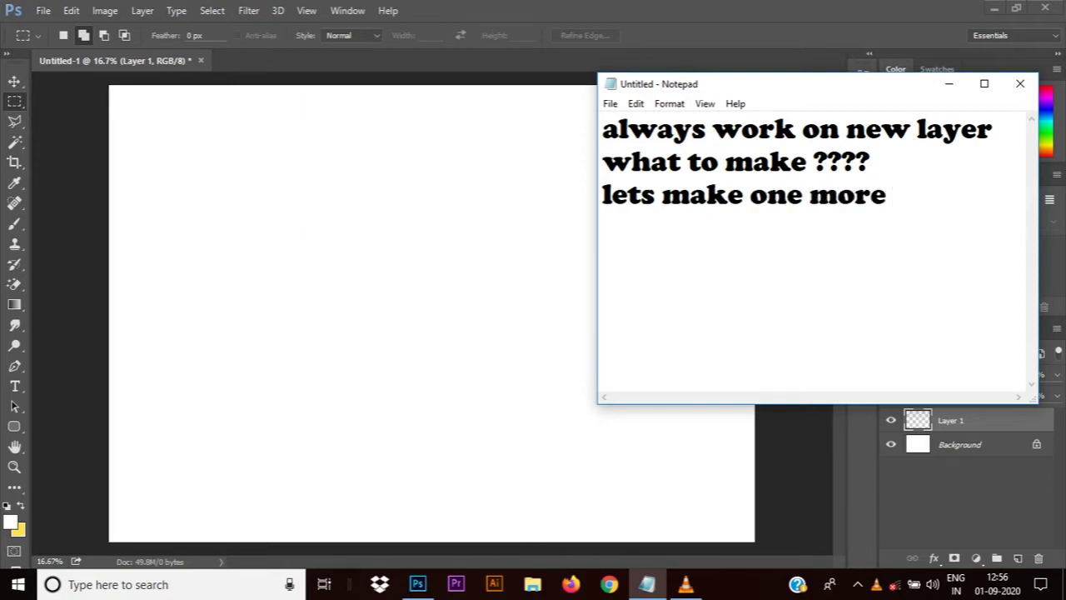
{"action": "type", "text": " basic"}
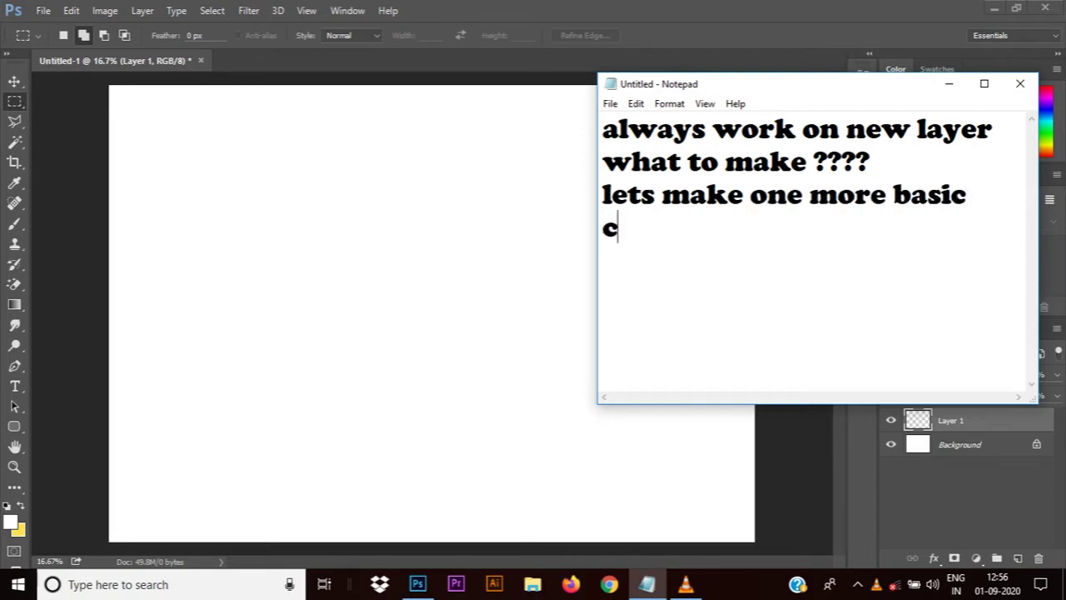
{"action": "type", "text": "haracter"}
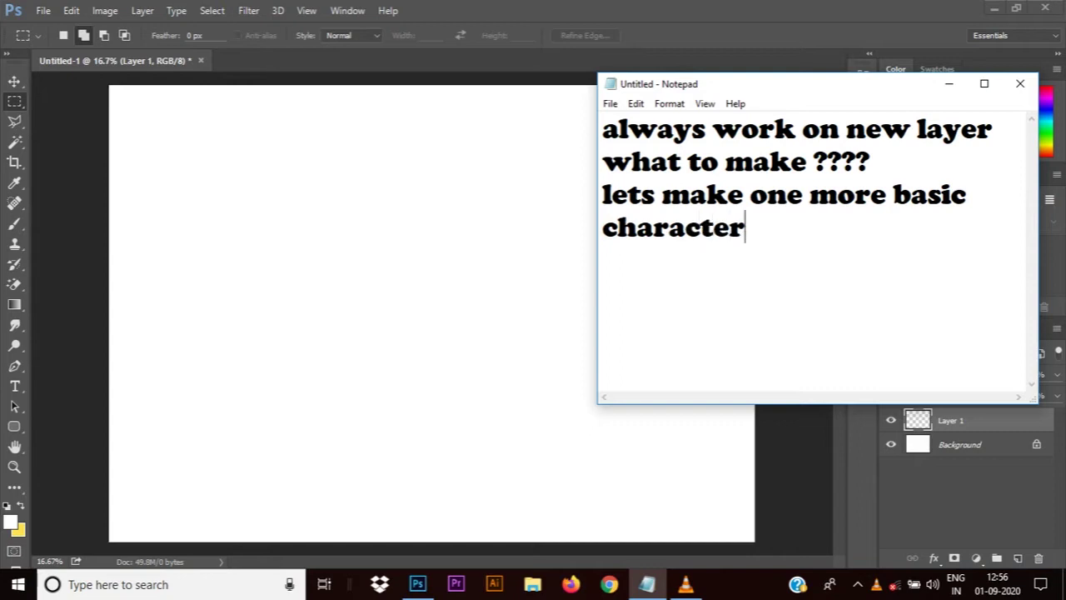
{"action": "type", "text": " usi"}
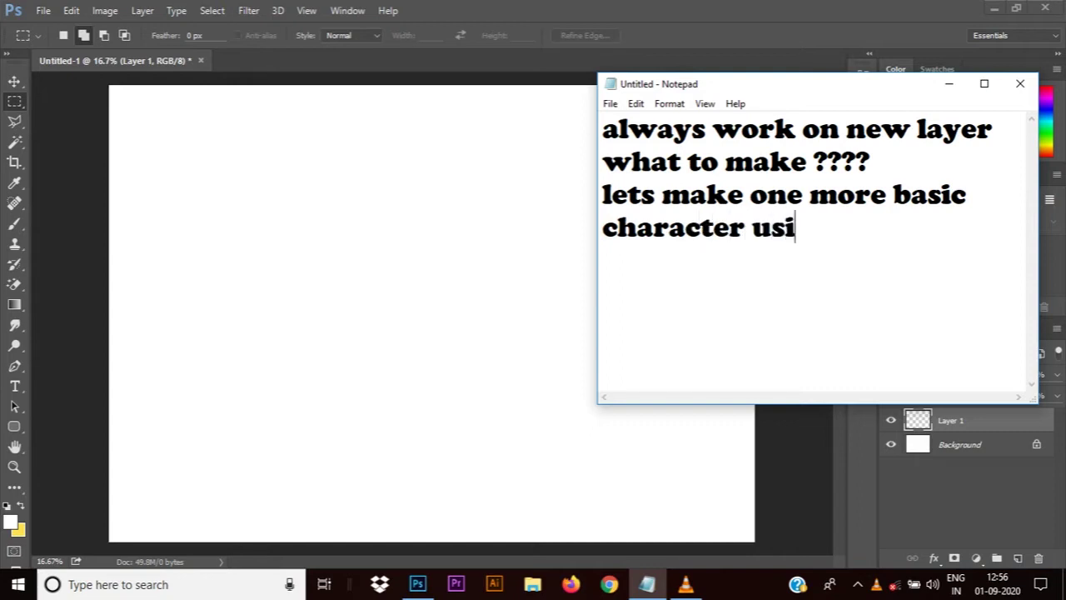
{"action": "type", "text": "ng basic t"}
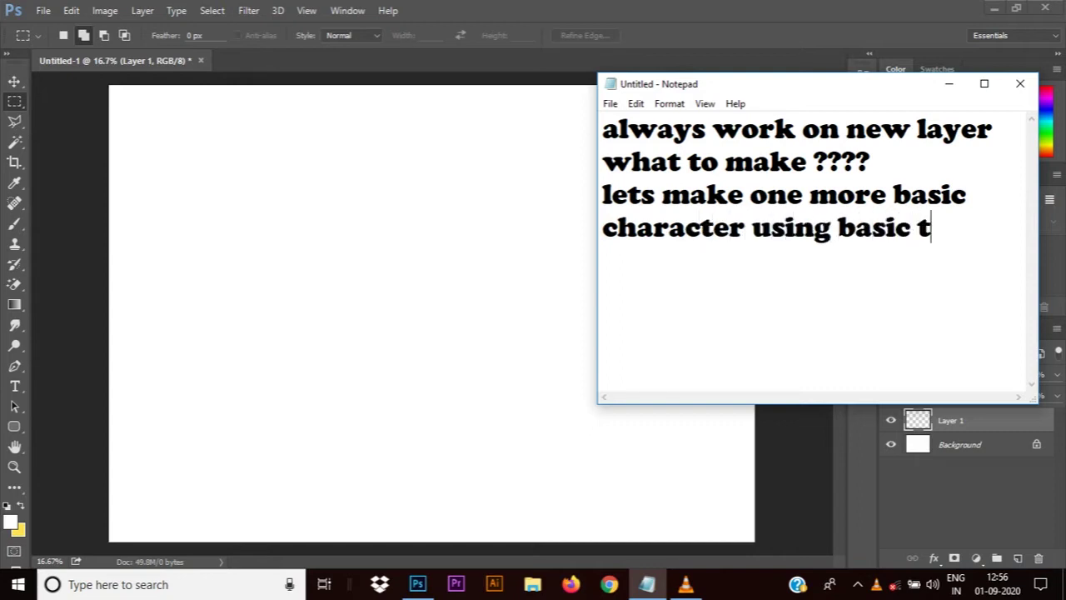
{"action": "type", "text": "ools only"}
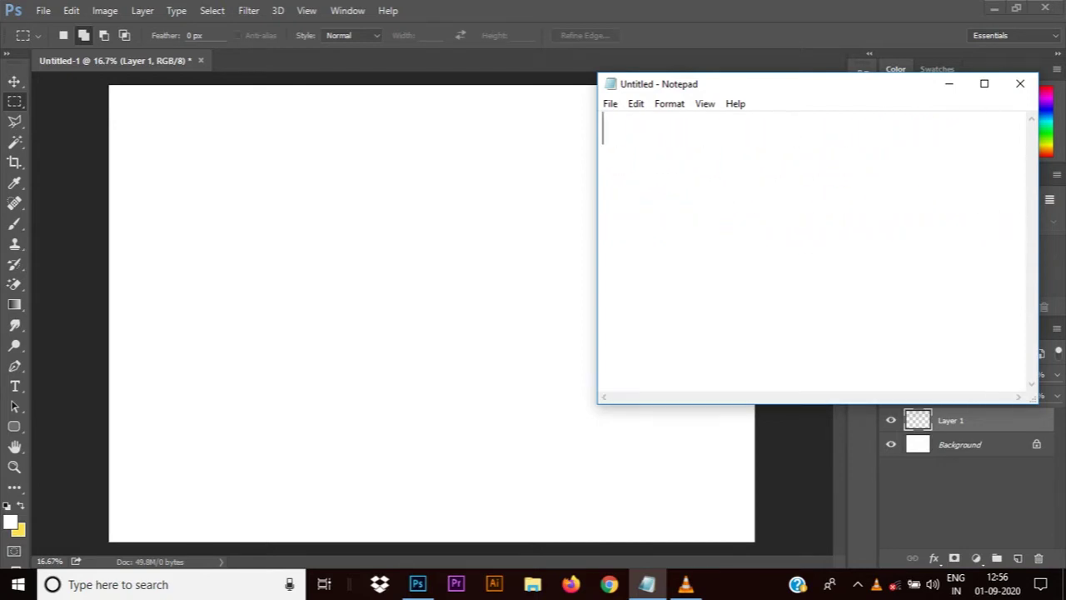
{"action": "left_click", "coordinate": [948, 83]}
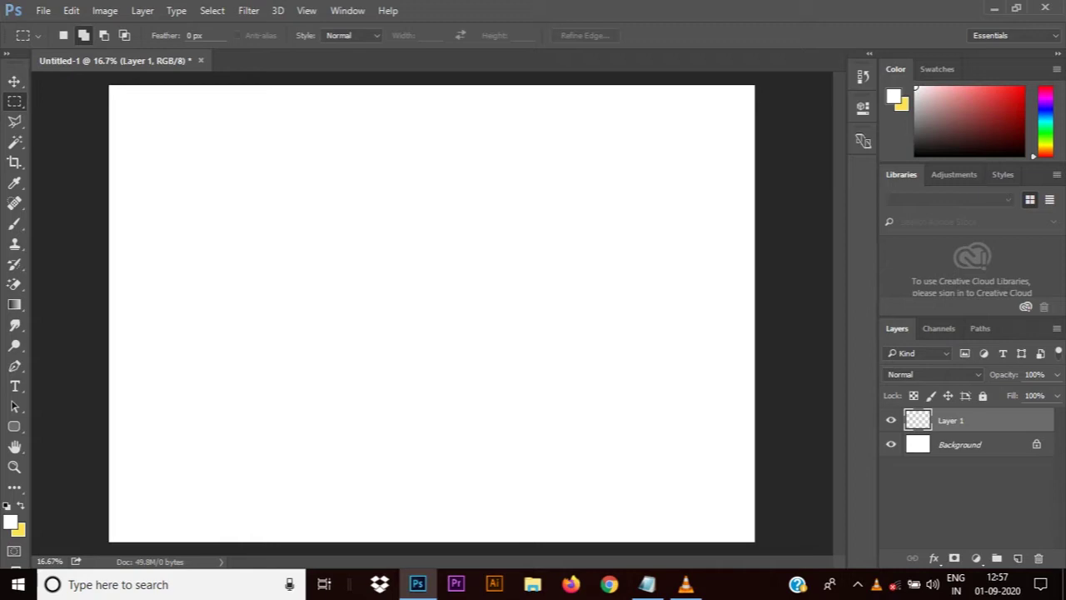
Draw a peach-filled circle at the canvas centre with the Elliptical Marquee
{"action": "right_click", "coordinate": [14, 101]}
{"action": "left_click", "coordinate": [75, 119]}
{"action": "left_click_drag", "start_coordinate": [341, 216], "coordinate": [573, 447]}
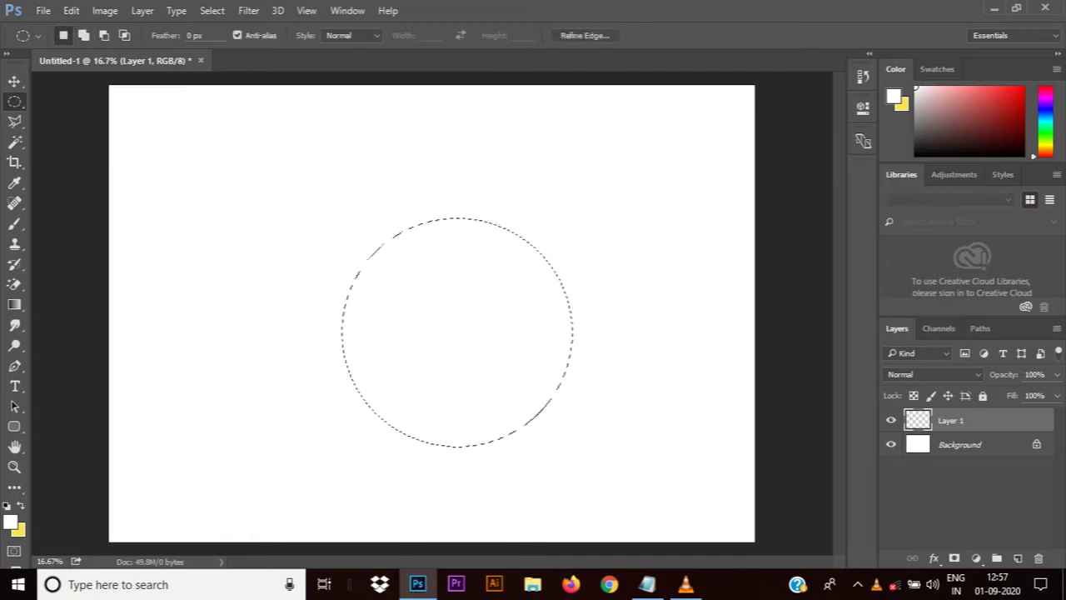
{"action": "left_click", "coordinate": [10, 522]}
{"action": "mouse_move", "coordinate": [719, 133]}
{"action": "left_mouse_down"}
{"action": "mouse_move", "coordinate": [696, 133]}
{"action": "mouse_move", "coordinate": [687, 119]}
{"action": "left_mouse_up"}
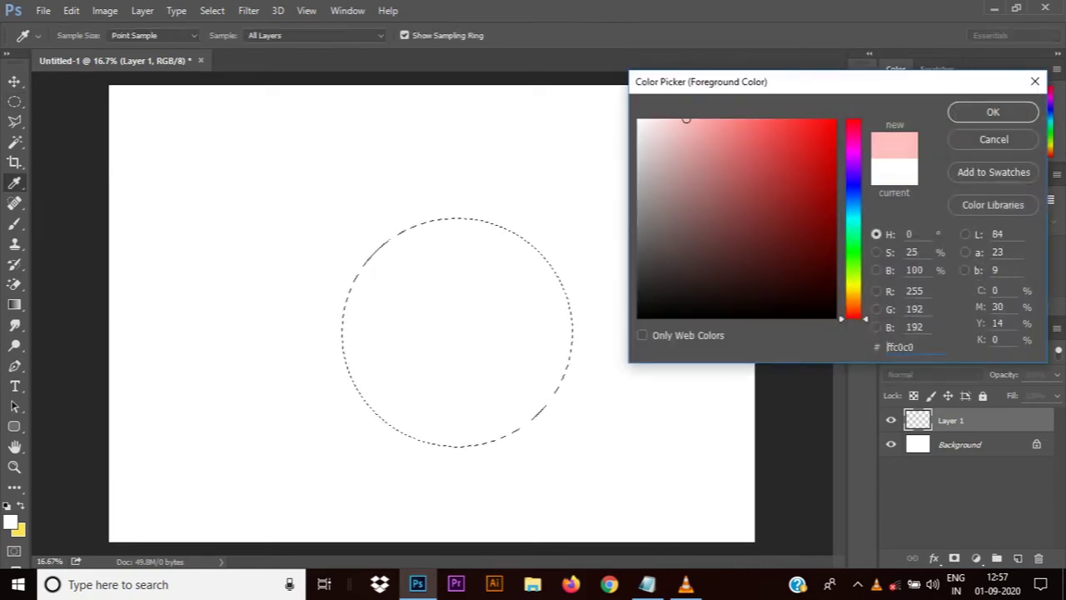
{"action": "left_click_drag", "start_coordinate": [854, 318], "coordinate": [854, 307]}
{"action": "left_click_drag", "start_coordinate": [687, 119], "coordinate": [692, 129]}
{"action": "key", "text": "Return"}
{"action": "key", "text": "alt+BackSpace"}
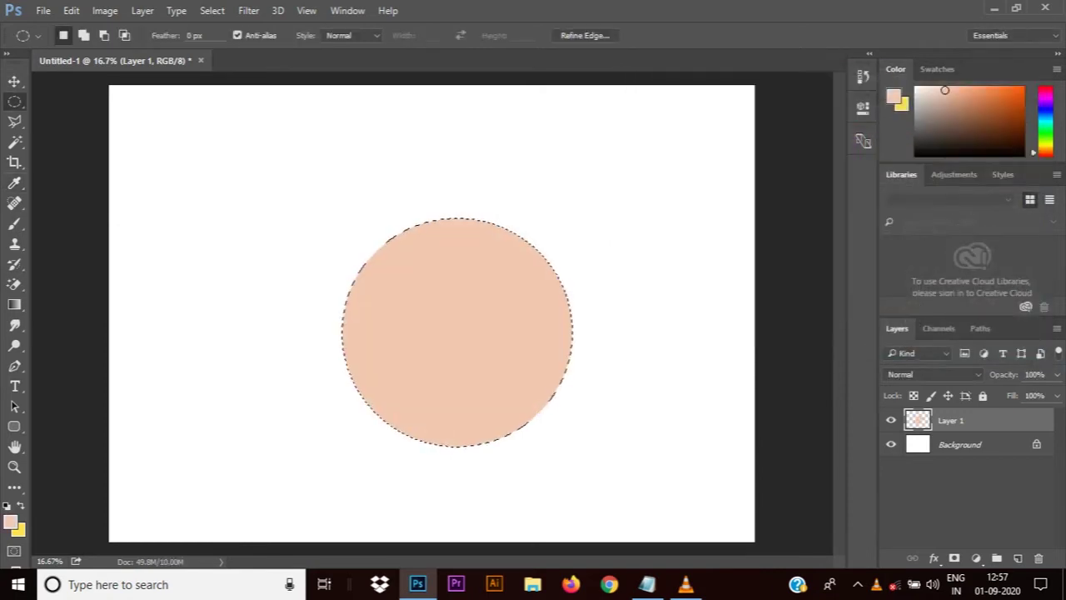
{"action": "key", "text": "ctrl+d"}
On a new layer, fill a tall dark purple rectangle at the circle's lower left
{"action": "key", "text": "ctrl+shift+alt+n"}
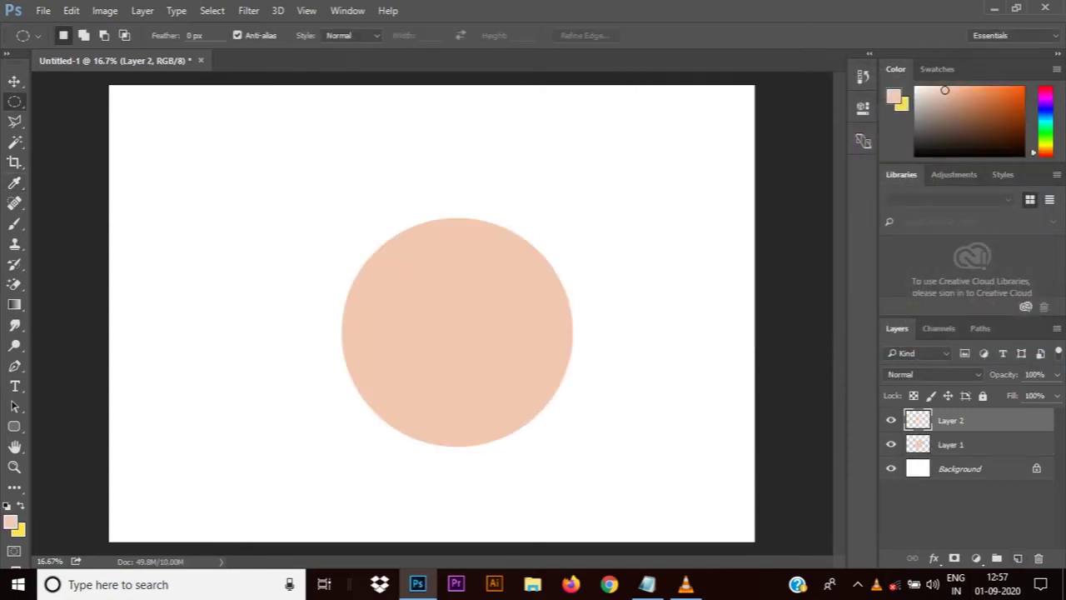
{"action": "right_click", "coordinate": [14, 101]}
{"action": "left_click", "coordinate": [92, 102]}
{"action": "left_click_drag", "start_coordinate": [330, 376], "coordinate": [409, 504]}
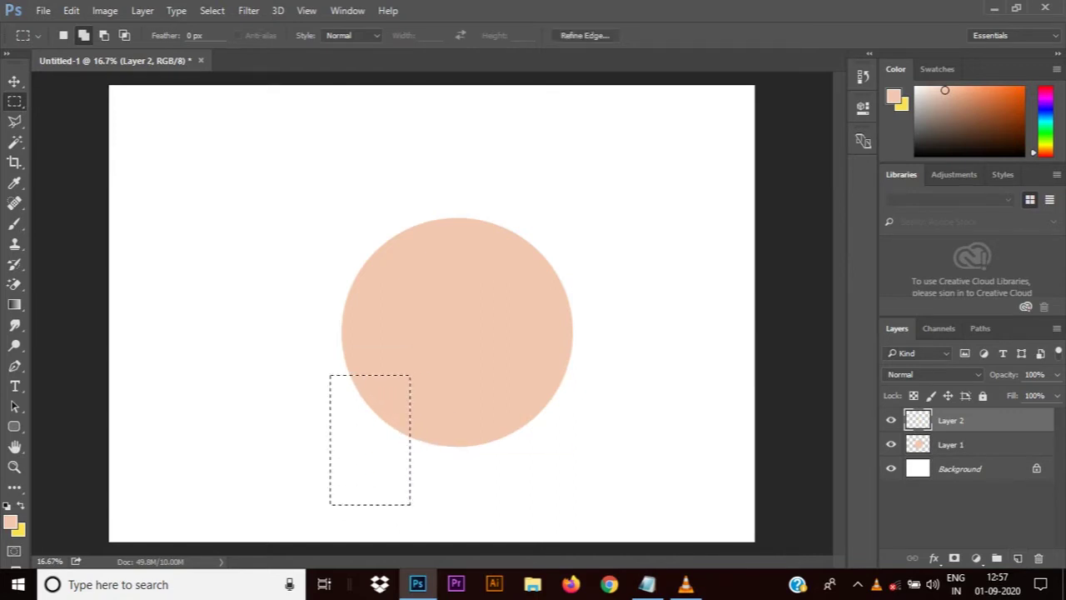
{"action": "left_click", "coordinate": [10, 521]}
{"action": "left_click", "coordinate": [640, 268]}
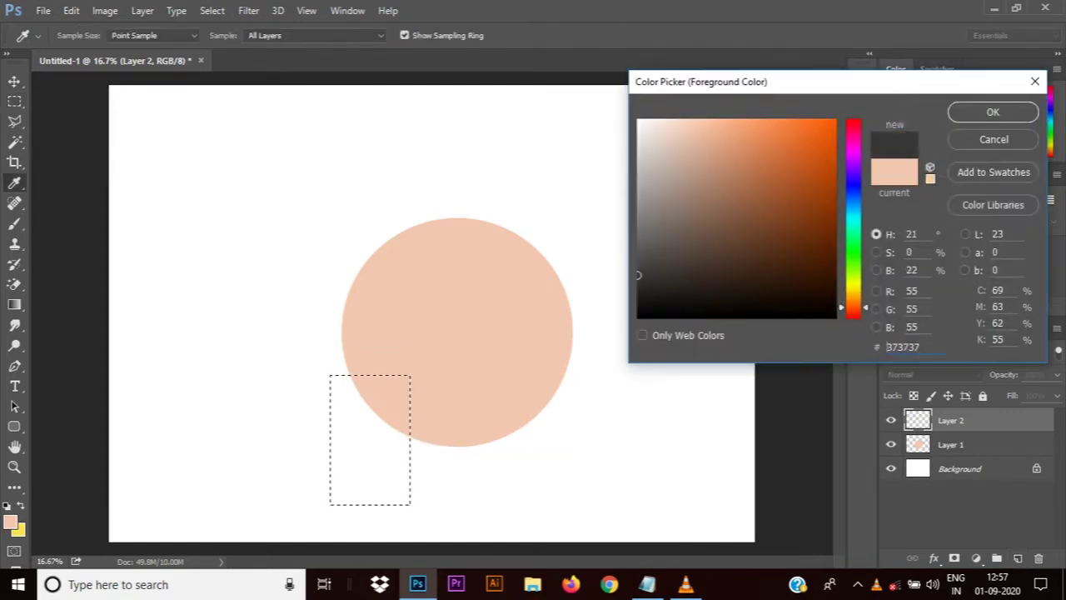
{"action": "left_click", "coordinate": [853, 169]}
{"action": "left_click_drag", "start_coordinate": [638, 275], "coordinate": [689, 247]}
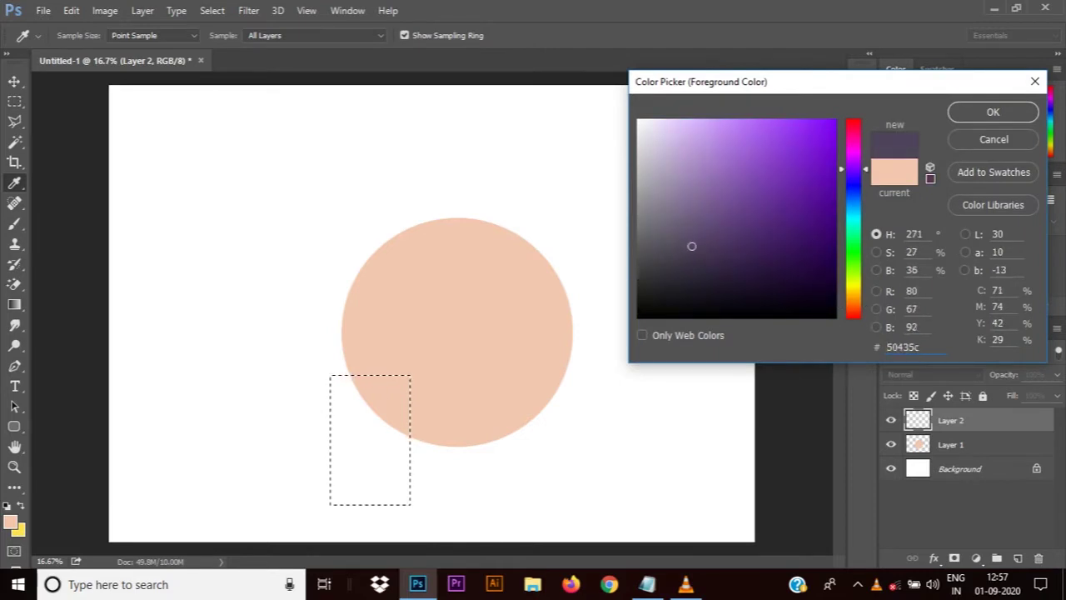
{"action": "key", "text": "Return"}
{"action": "key", "text": "alt+BackSpace"}
{"action": "key", "text": "ctrl+d"}
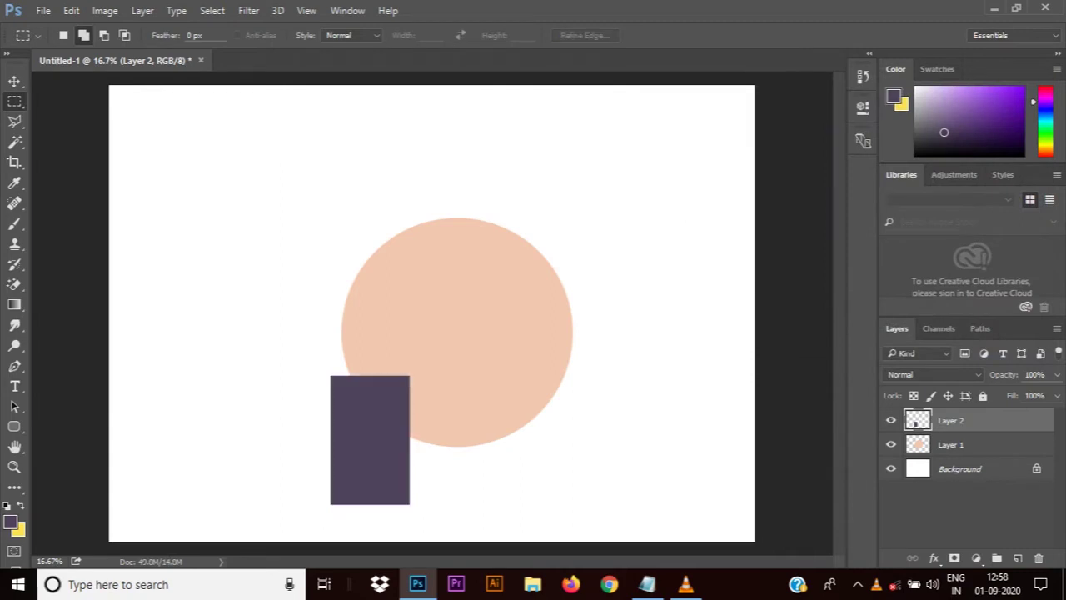
Duplicate the purple rectangle, rotate a copy -90° and move it down between the legs
{"action": "key", "text": "v"}
{"action": "left_click_drag", "start_coordinate": [391, 416], "coordinate": [553, 417]}
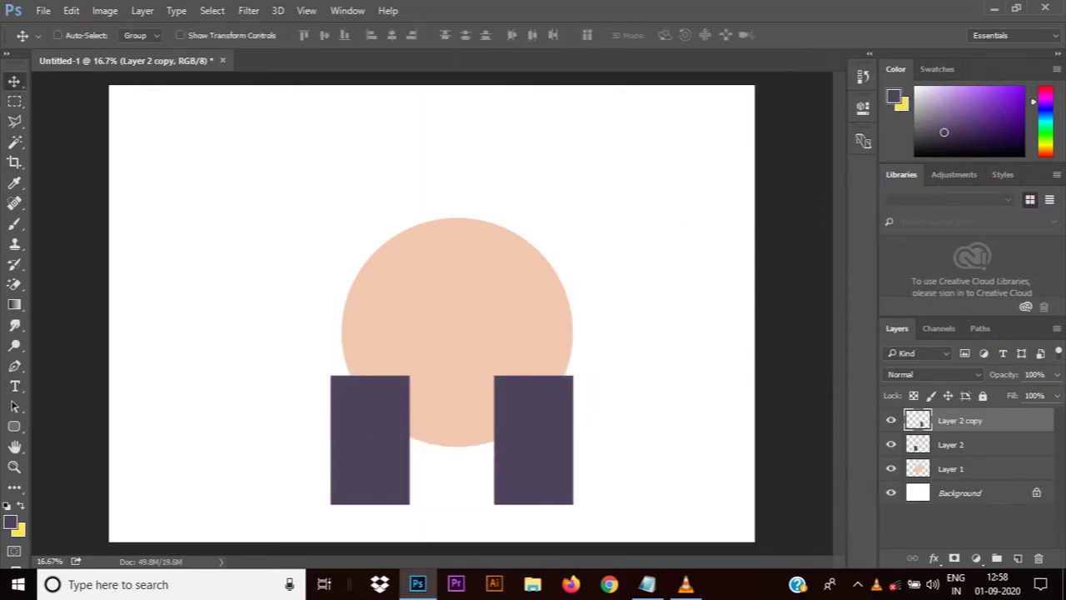
{"action": "left_click_drag", "start_coordinate": [533, 433], "coordinate": [440, 210]}
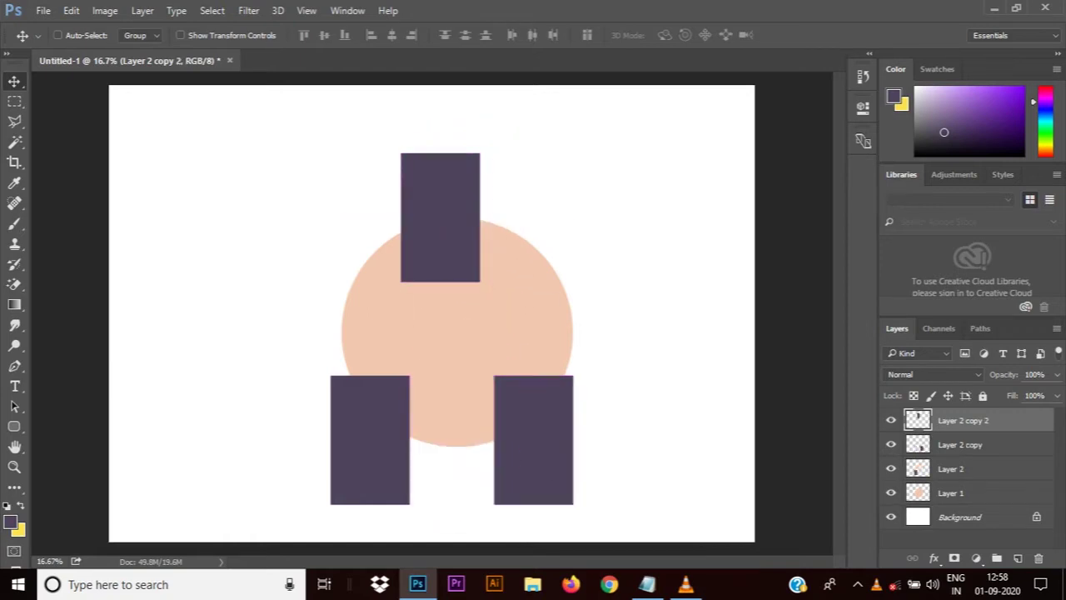
{"action": "key", "text": "ctrl+t"}
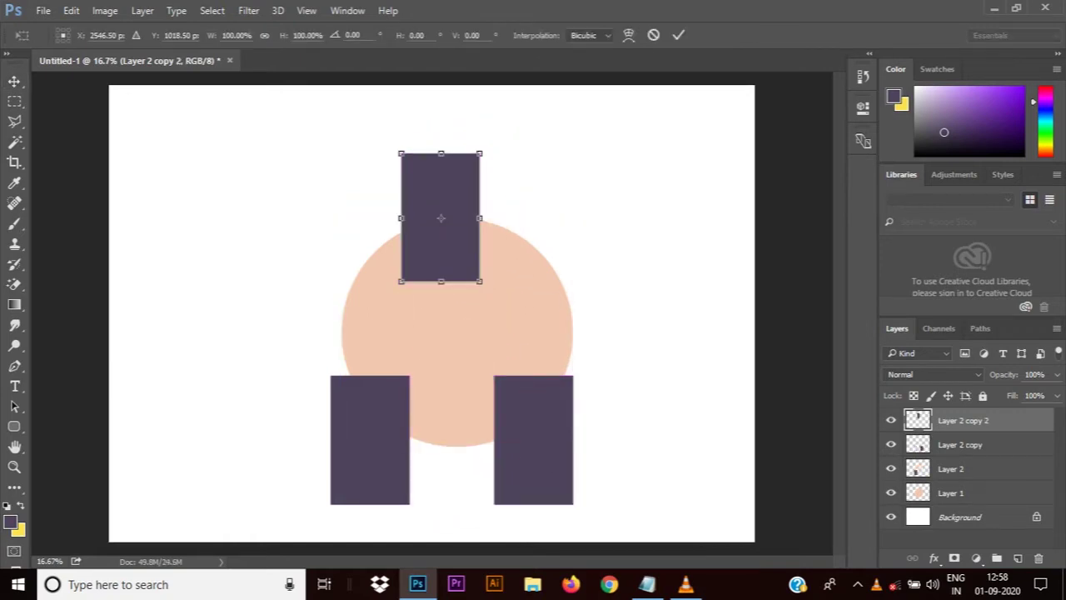
{"action": "left_click_drag", "start_coordinate": [466, 325], "coordinate": [558, 218]}
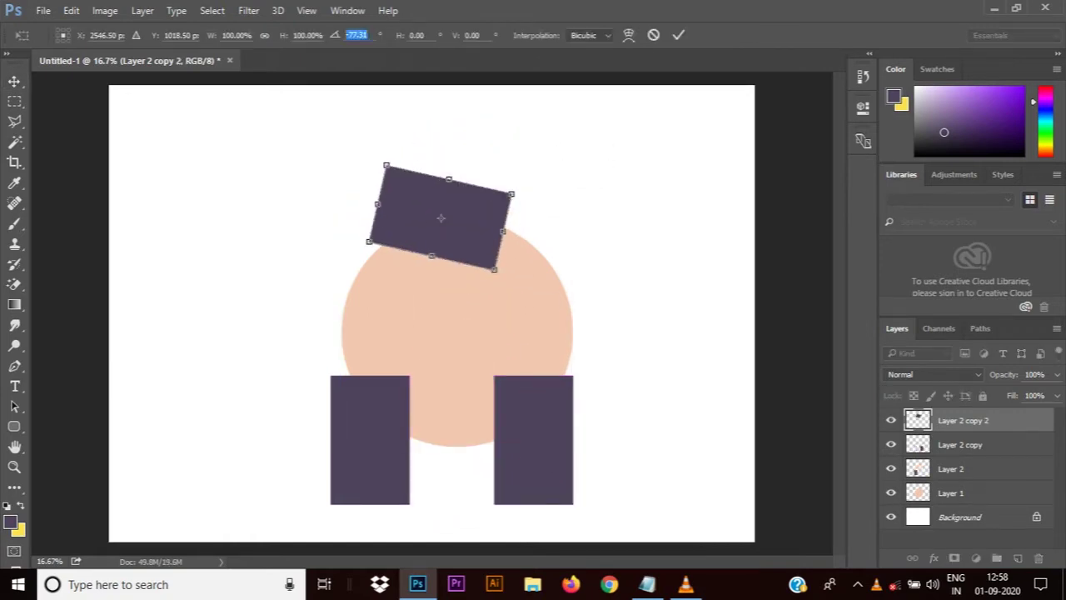
{"action": "type", "text": "-90"}
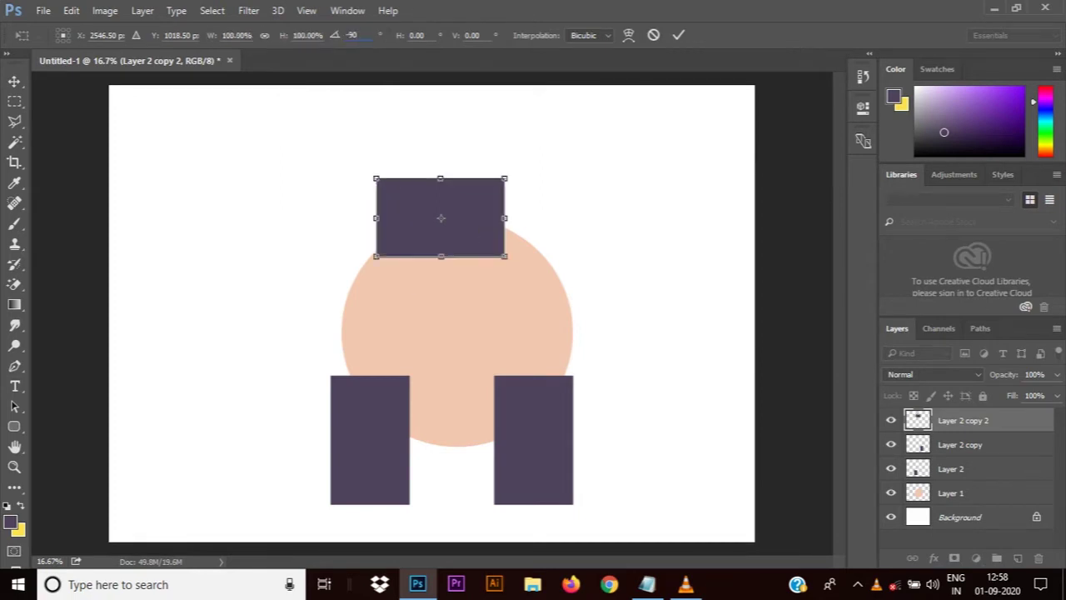
{"action": "key", "text": "Return"}
{"action": "left_click_drag", "start_coordinate": [481, 186], "coordinate": [491, 433]}
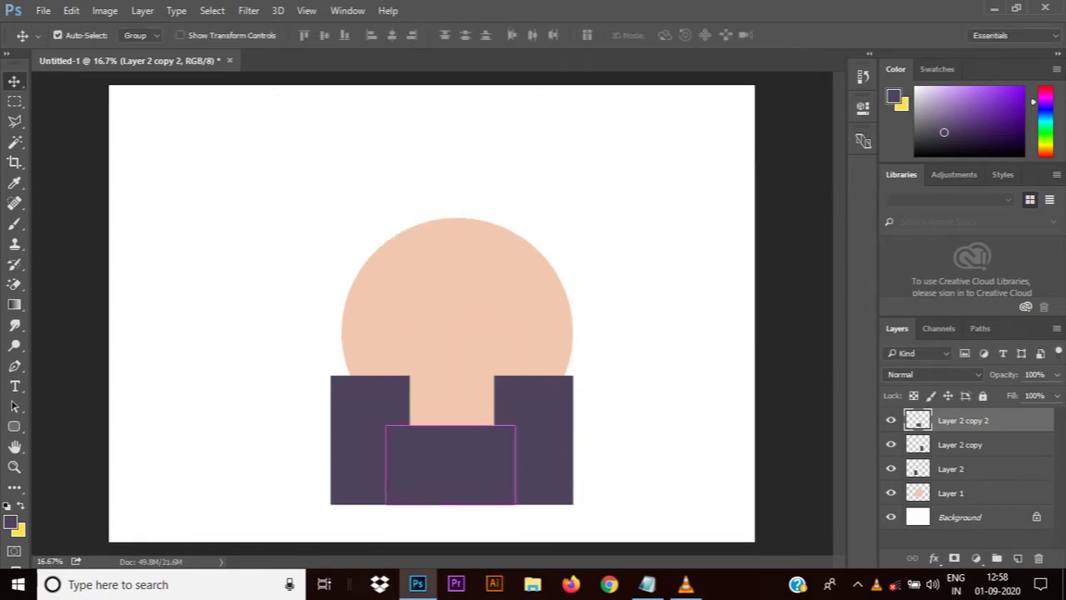
Resize the middle purple bar so it reaches the bottom of the legs
{"action": "key", "text": "ctrl+t"}
{"action": "mouse_move", "coordinate": [451, 426]}
{"action": "left_mouse_down"}
{"action": "mouse_move", "coordinate": [450, 467]}
{"action": "mouse_move", "coordinate": [461, 412]}
{"action": "left_mouse_up"}
{"action": "left_click", "coordinate": [678, 34]}
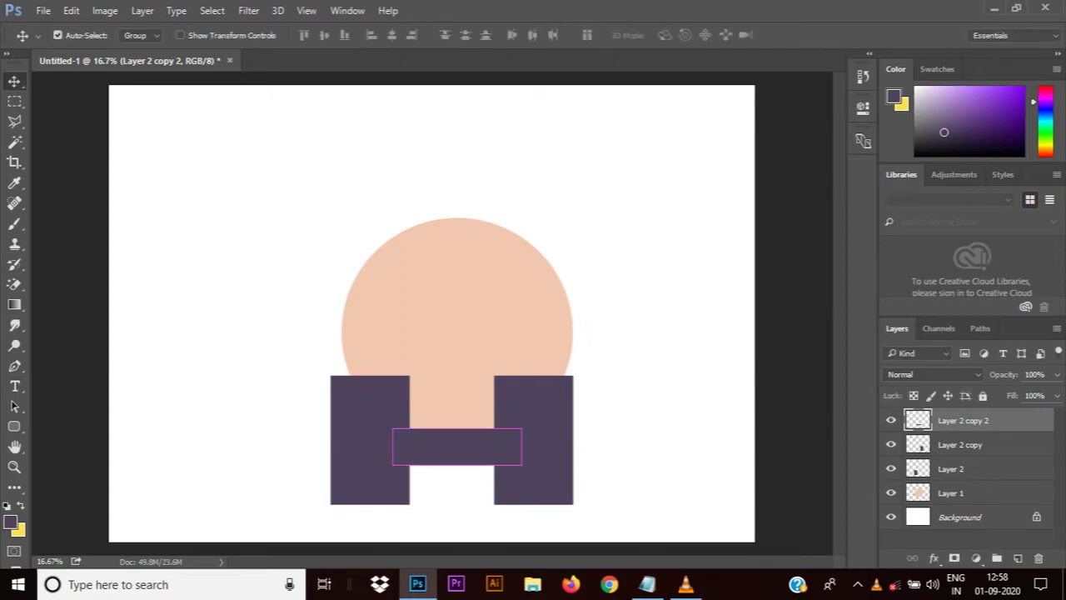
{"action": "key", "text": "ctrl+t"}
{"action": "left_click_drag", "start_coordinate": [457, 460], "coordinate": [457, 504]}
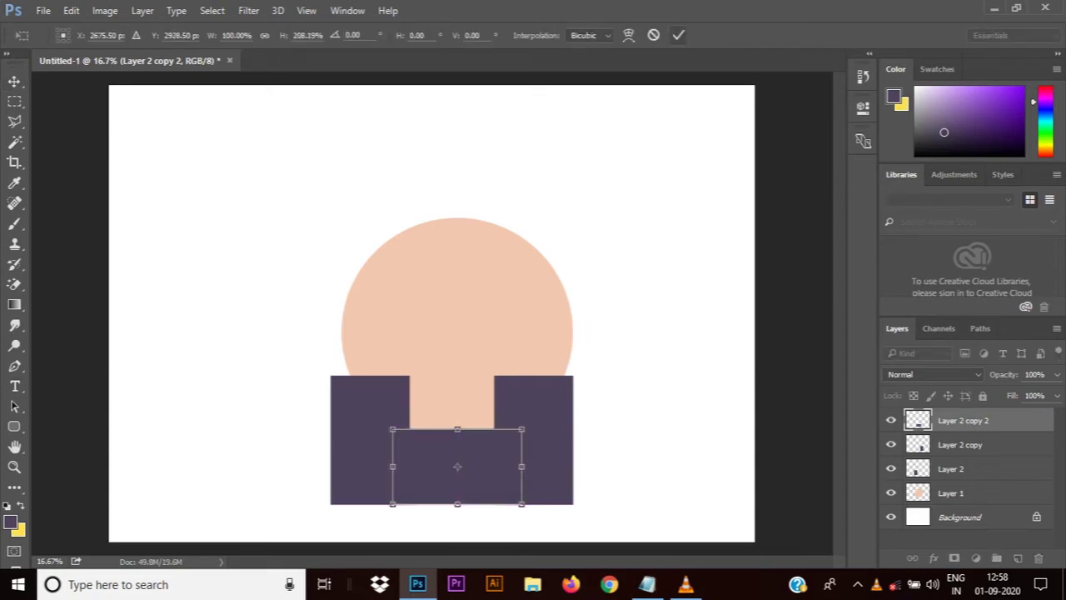
{"action": "left_click", "coordinate": [678, 34]}
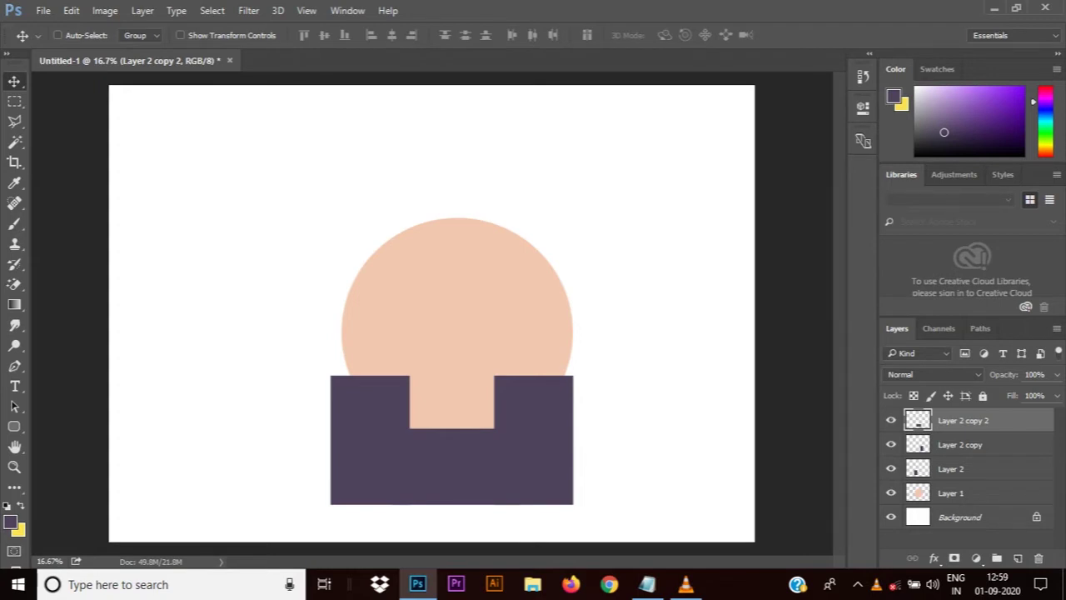
Copy a purple rectangle above the head and transform it into a long thin bar
{"action": "left_click_drag", "start_coordinate": [457, 466], "coordinate": [457, 218]}
{"action": "key", "text": "ctrl+t"}
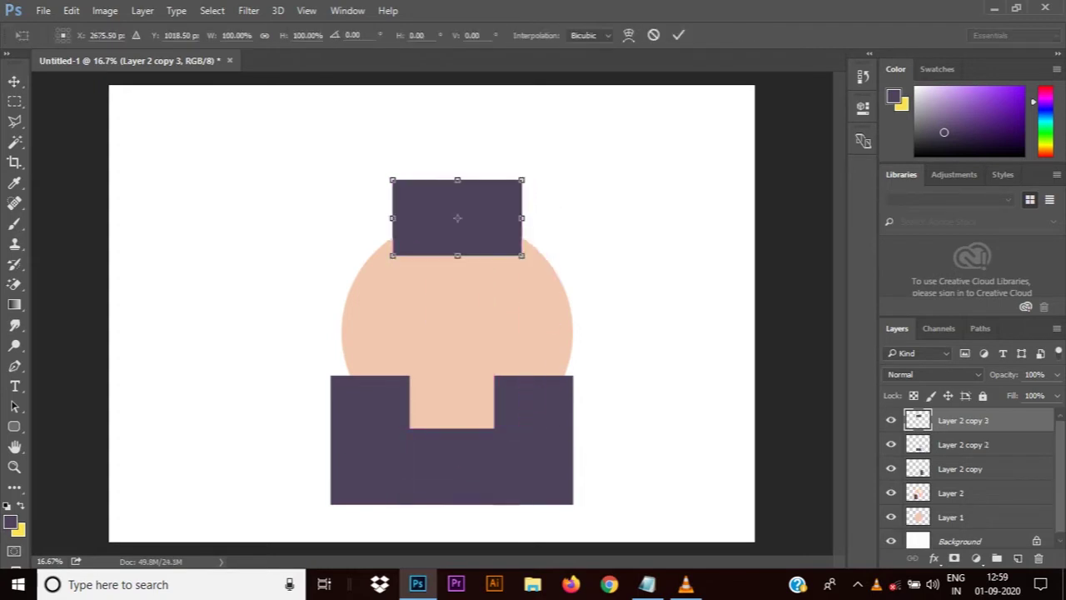
{"action": "left_click_drag", "start_coordinate": [522, 219], "coordinate": [648, 218]}
{"action": "left_click_drag", "start_coordinate": [457, 180], "coordinate": [469, 264]}
{"action": "left_click", "coordinate": [678, 35]}
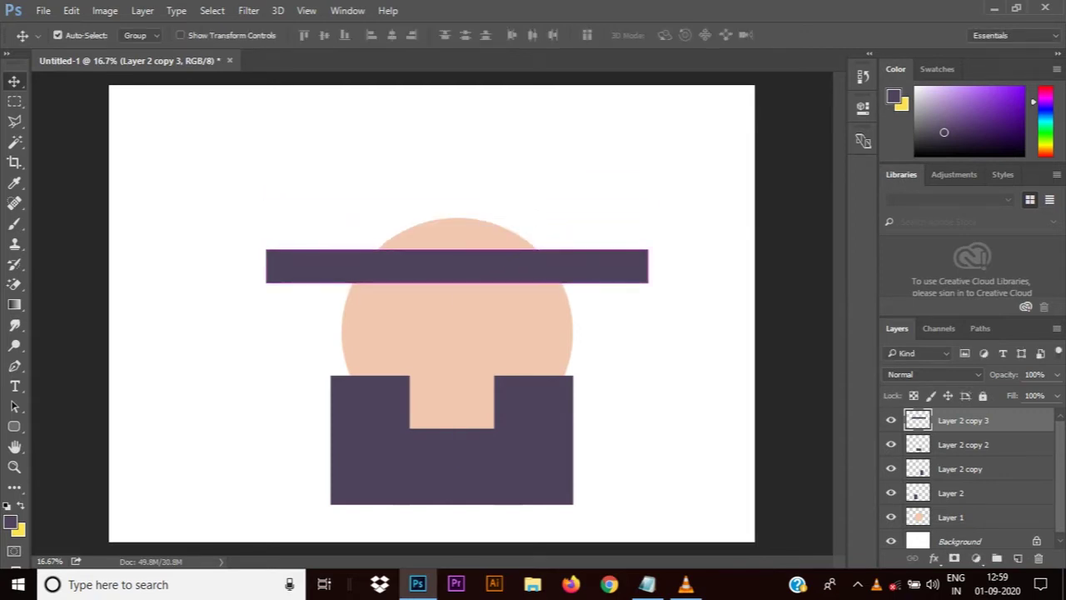
{"action": "key", "text": "ctrl+t"}
{"action": "left_click_drag", "start_coordinate": [648, 267], "coordinate": [609, 267]}
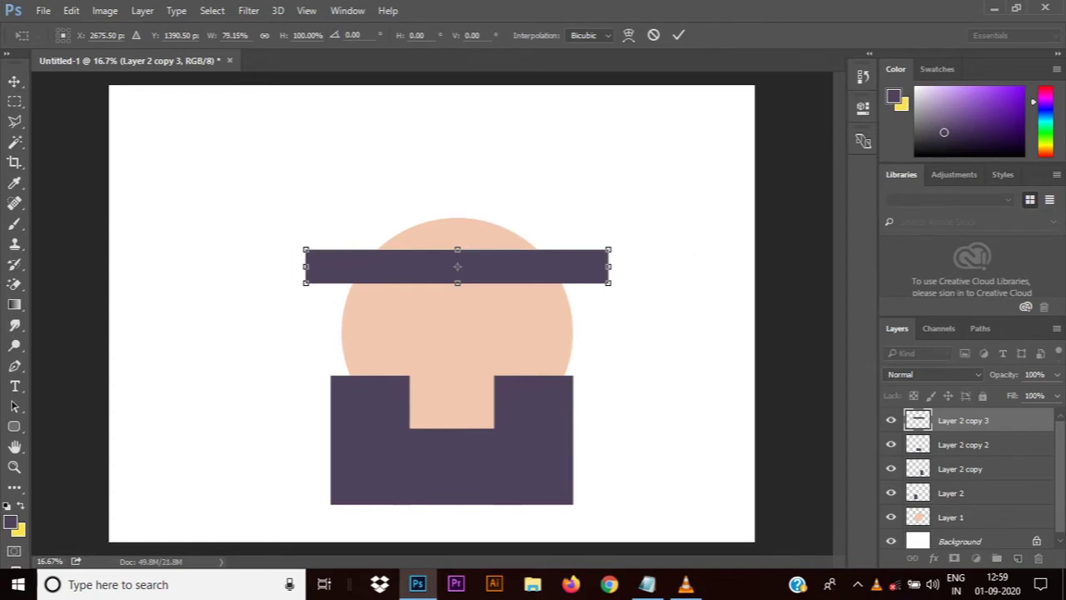
{"action": "key", "text": "Return"}
On a new layer, make a purple elliptical circle sized to the bar's thickness
{"action": "key", "text": "m"}
{"action": "right_click", "coordinate": [14, 101]}
{"action": "left_click", "coordinate": [167, 114]}
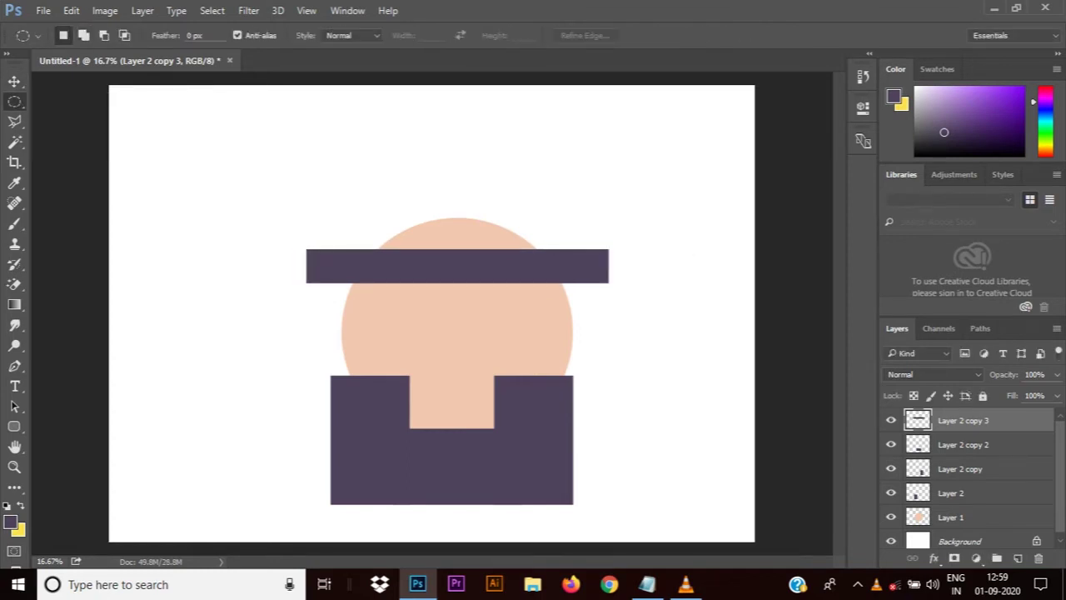
{"action": "left_click_drag", "start_coordinate": [586, 261], "coordinate": [609, 276]}
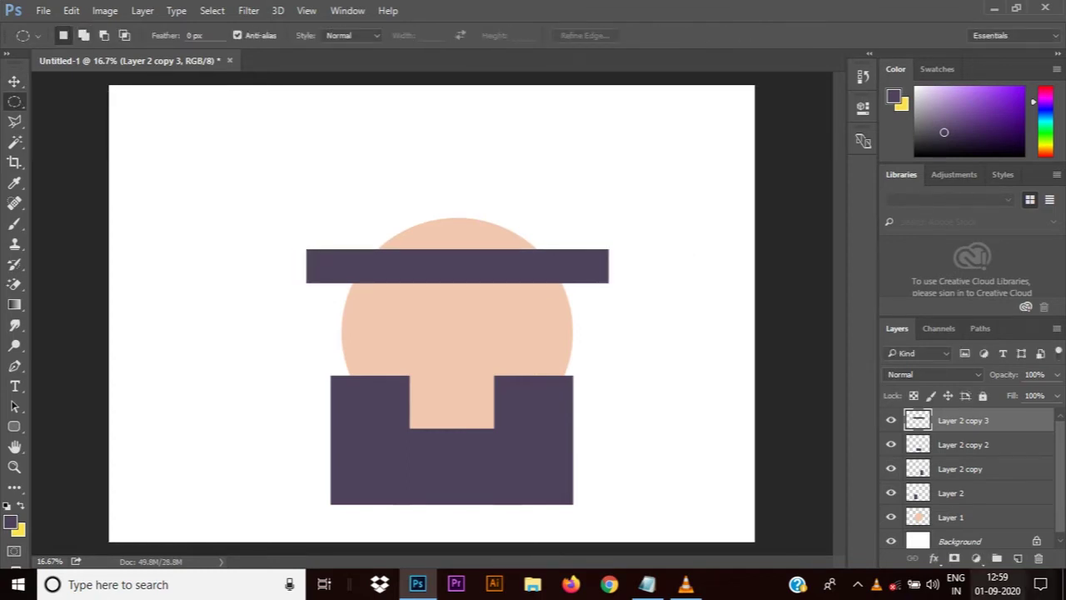
{"action": "left_click", "coordinate": [1020, 558]}
{"action": "mouse_move", "coordinate": [585, 232]}
{"action": "left_mouse_down"}
{"action": "mouse_move", "coordinate": [609, 281]}
{"action": "mouse_move", "coordinate": [623, 279]}
{"action": "left_mouse_up"}
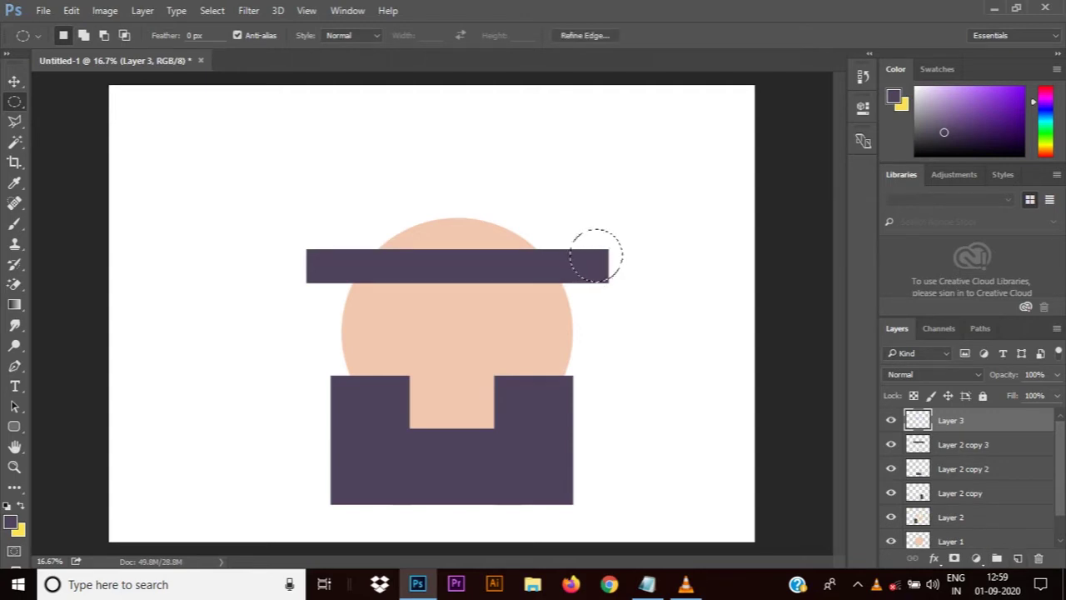
{"action": "key", "text": "alt+BackSpace"}
{"action": "key", "text": "ctrl+d"}
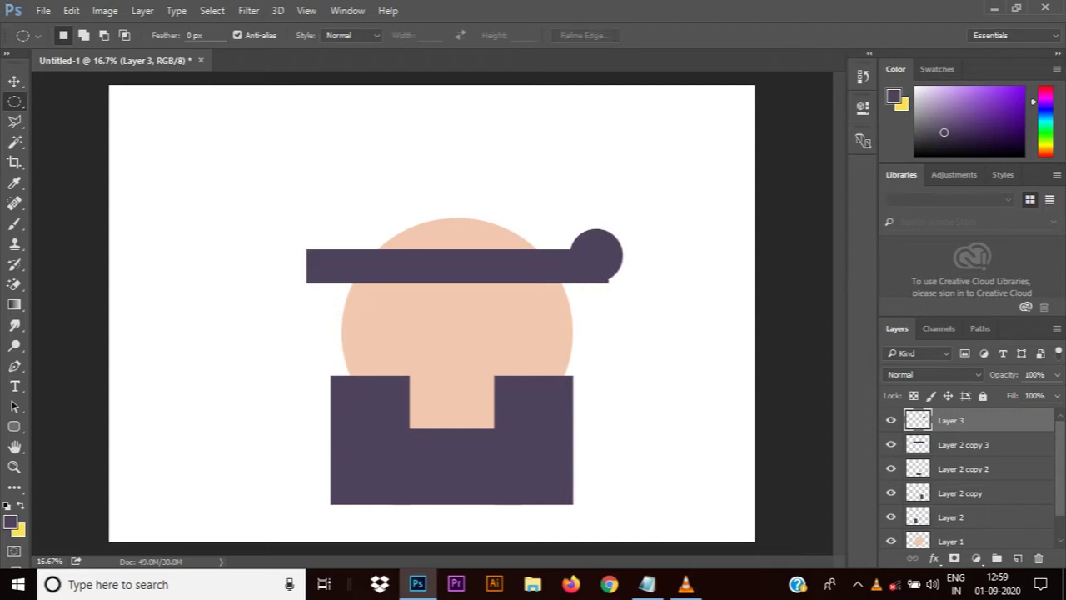
{"action": "key", "text": "v"}
{"action": "left_click_drag", "start_coordinate": [596, 254], "coordinate": [610, 266]}
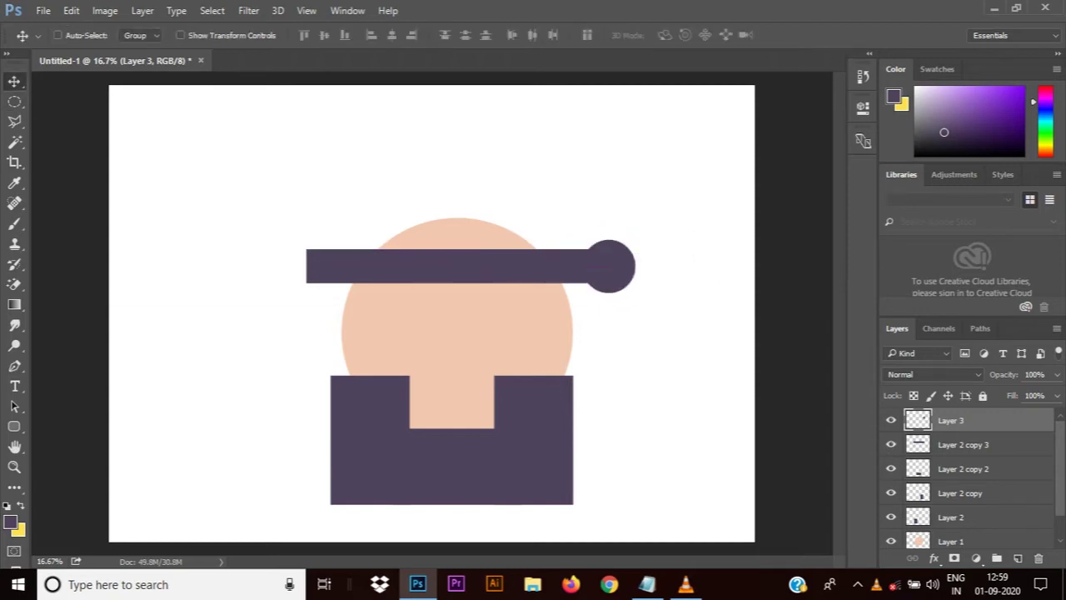
{"action": "key", "text": "ctrl+t"}
{"action": "left_click_drag", "start_coordinate": [636, 241], "coordinate": [613, 254]}
{"action": "left_click", "coordinate": [679, 35]}
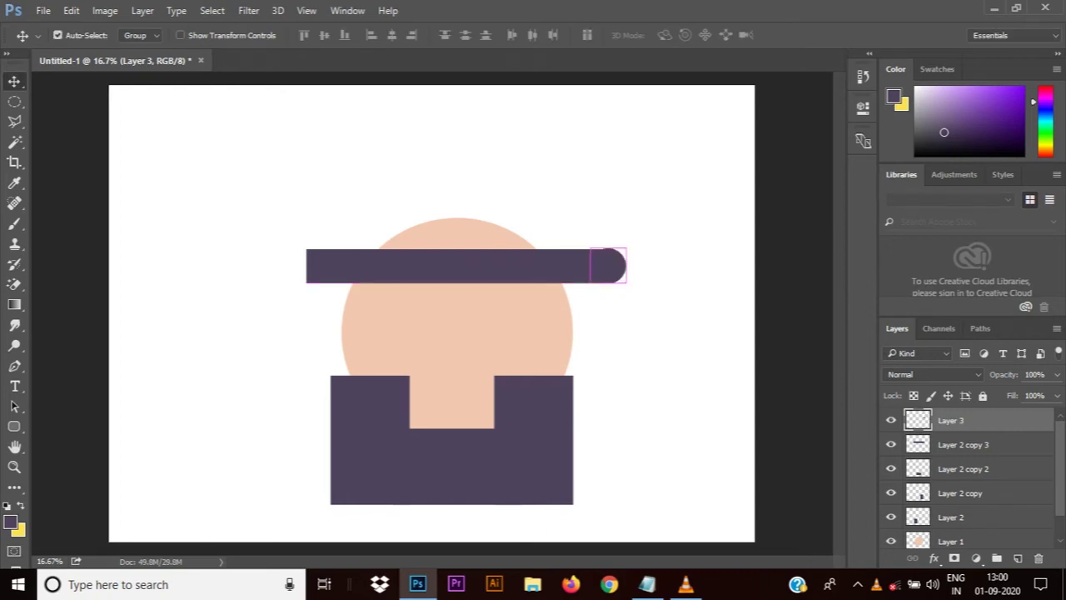
Align the round cap flush with the bar's right end and copy it to the left end
{"action": "key", "text": "ctrl+plus"}
{"action": "key", "text": "ctrl+plus"}
{"action": "scroll", "coordinate": [431, 313], "scroll_direction": "right", "scroll_amount": 3}
{"action": "scroll", "coordinate": [431, 313], "scroll_direction": "up", "scroll_amount": 2}
{"action": "key", "text": "ctrl+plus"}
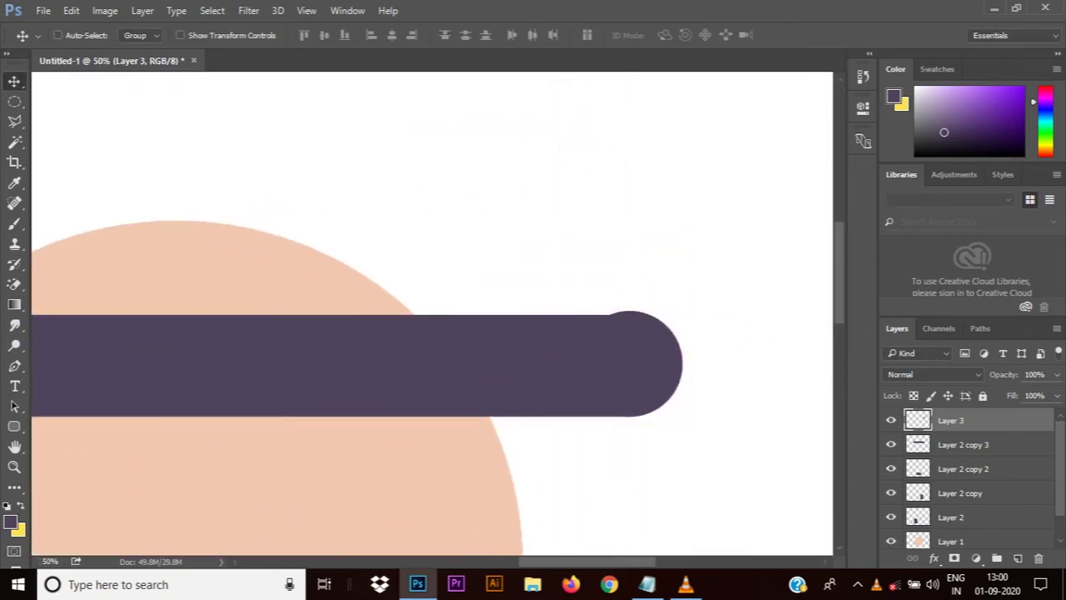
{"action": "left_click_drag", "start_coordinate": [665, 327], "coordinate": [679, 330]}
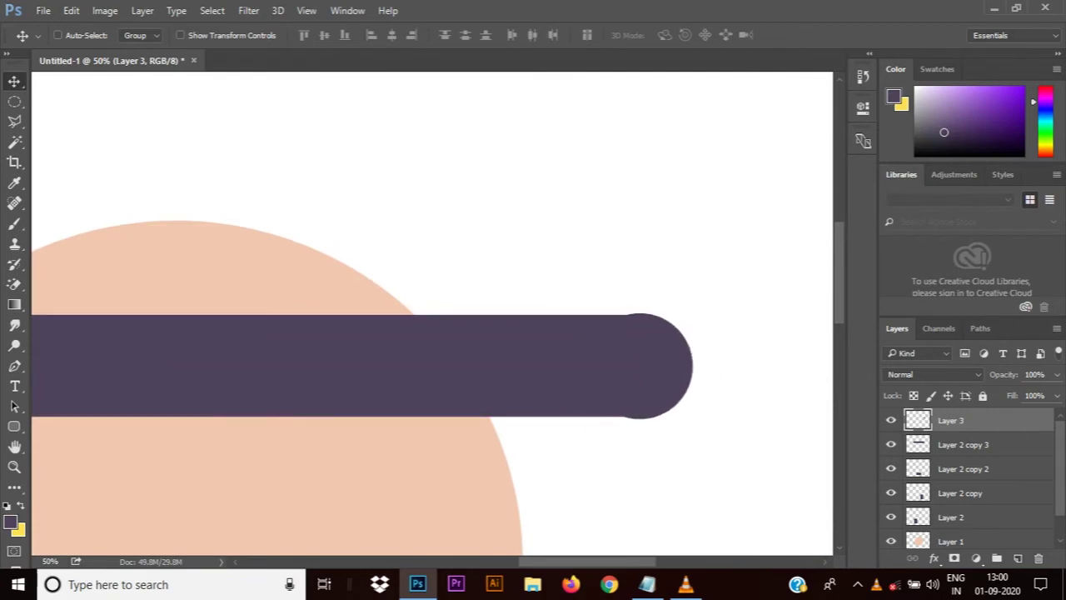
{"action": "key", "text": "ctrl+minus"}
{"action": "key", "text": "ctrl+minus"}
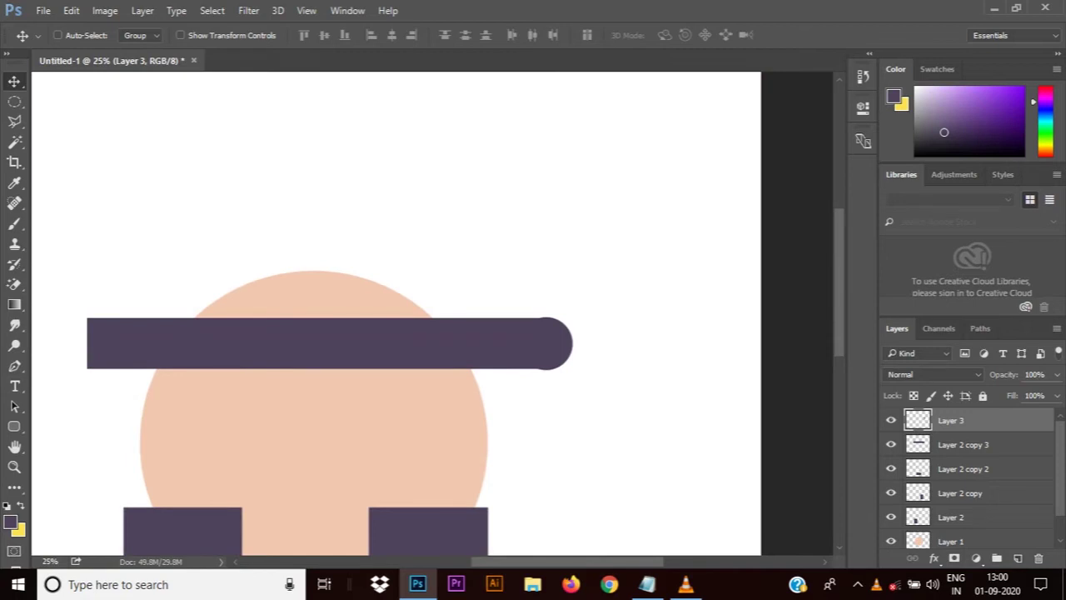
{"action": "left_click_drag", "start_coordinate": [550, 344], "coordinate": [81, 343]}
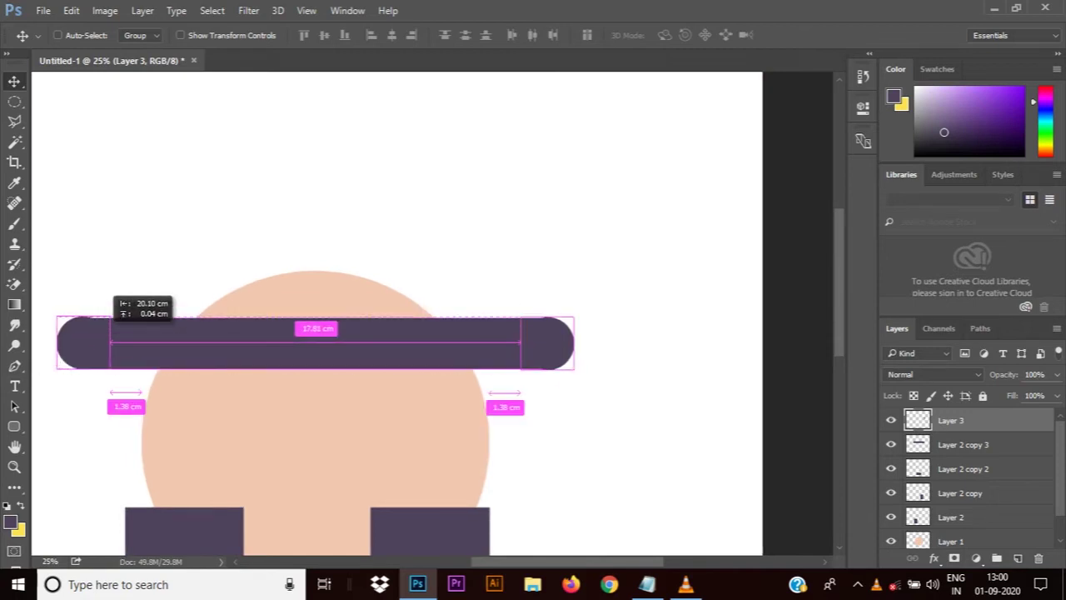
{"action": "left_click_drag", "start_coordinate": [109, 329], "coordinate": [108, 329]}
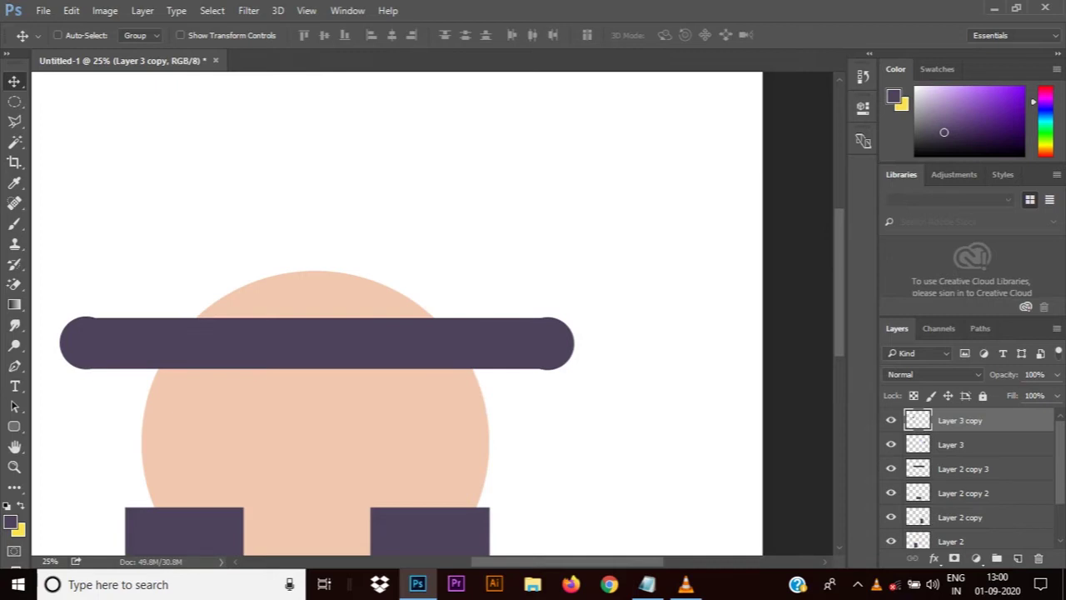
Merge the bar and both round caps into a single brim layer
{"action": "scroll", "coordinate": [396, 333], "scroll_direction": "down", "scroll_amount": 3}
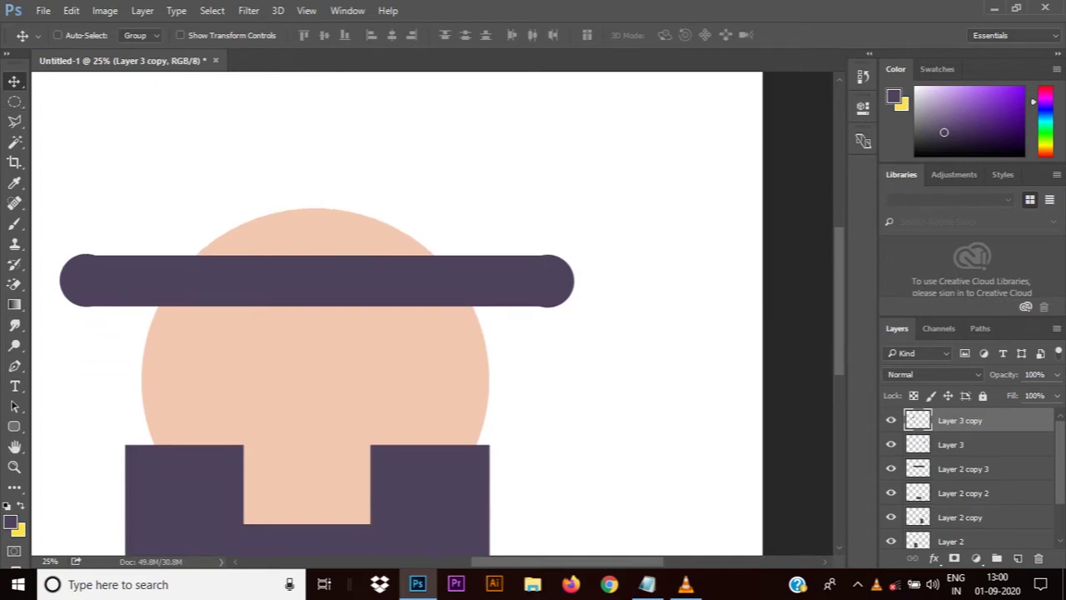
{"action": "left_click", "coordinate": [963, 469], "text": "shift"}
{"action": "key", "text": "ctrl+e"}
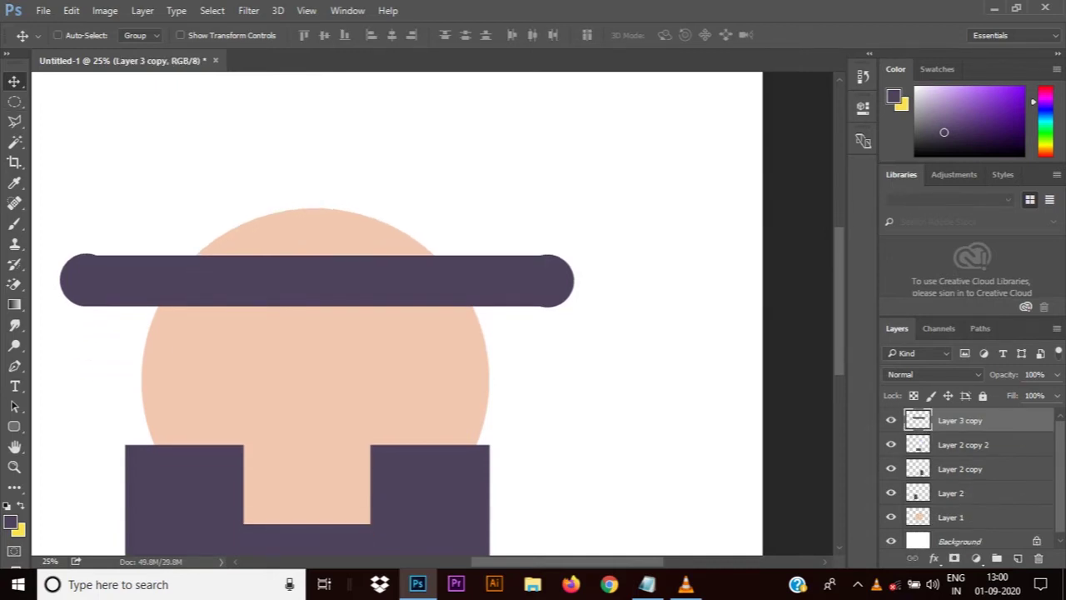
{"action": "scroll", "coordinate": [397, 313], "scroll_direction": "down", "scroll_amount": 2}
{"action": "left_click_drag", "start_coordinate": [316, 317], "coordinate": [316, 158]}
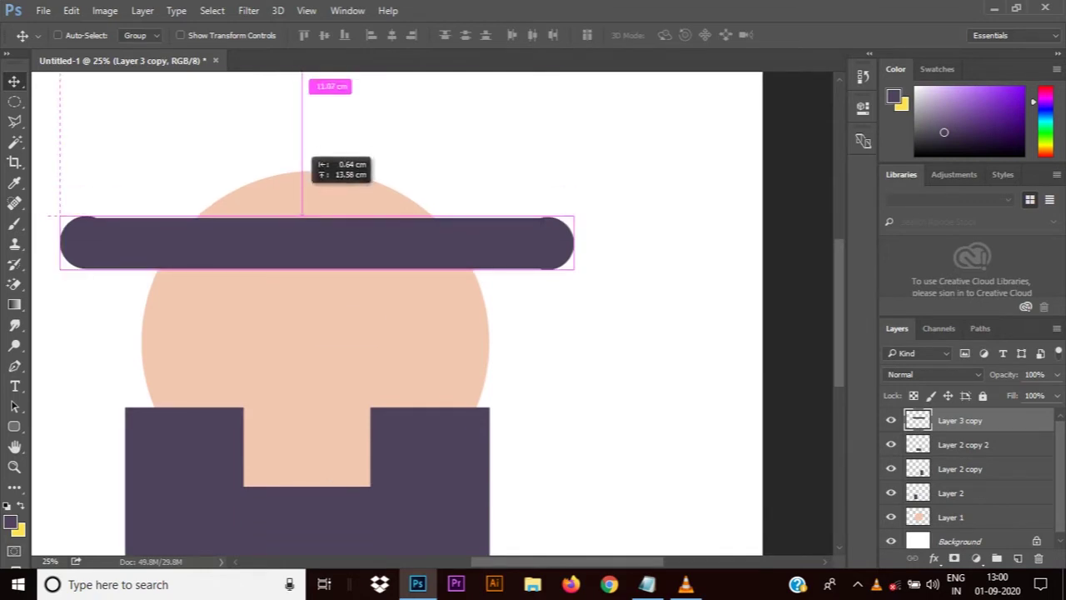
{"action": "key", "text": "ctrl+z"}
{"action": "scroll", "coordinate": [396, 313], "scroll_direction": "down", "scroll_amount": 1}
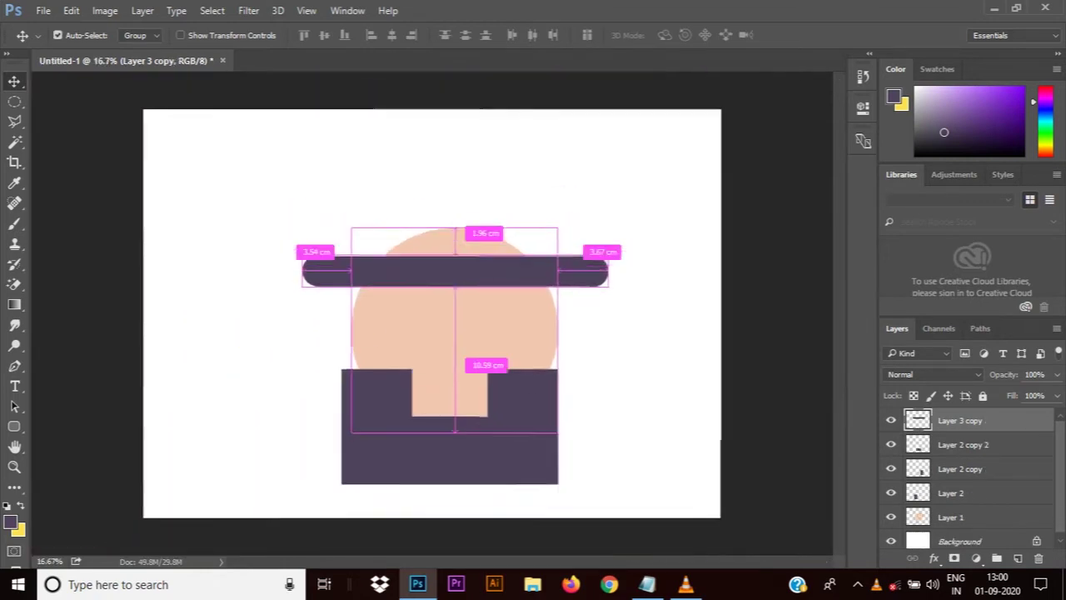
{"action": "scroll", "coordinate": [396, 313], "scroll_direction": "down", "scroll_amount": 1}
{"action": "key", "text": "alt+bracketleft"}
Copy the body rectangle above the brim and scale it into a wider hat crown
{"action": "left_click_drag", "start_coordinate": [449, 406], "coordinate": [451, 213]}
{"action": "key", "text": "ctrl+t"}
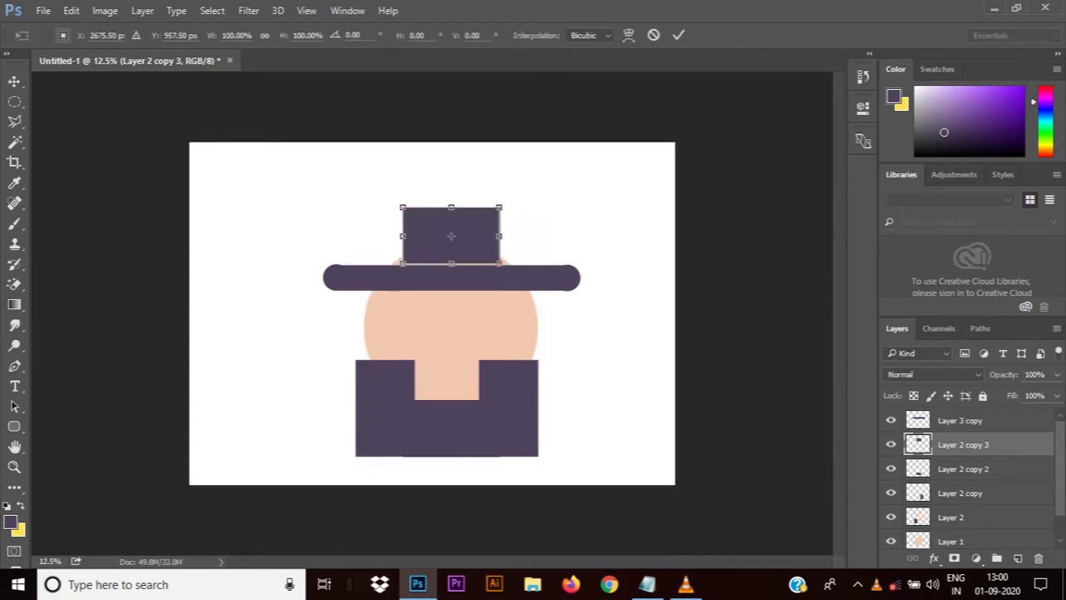
{"action": "left_click_drag", "start_coordinate": [403, 206], "coordinate": [376, 195]}
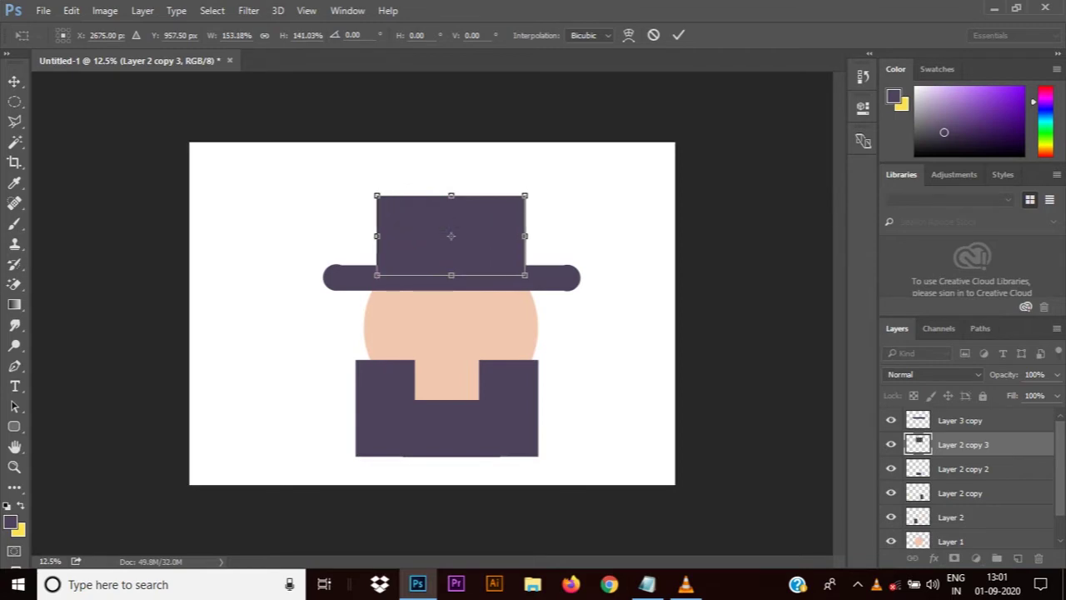
{"action": "left_click_drag", "start_coordinate": [451, 275], "coordinate": [450, 269]}
{"action": "key", "text": "Return"}
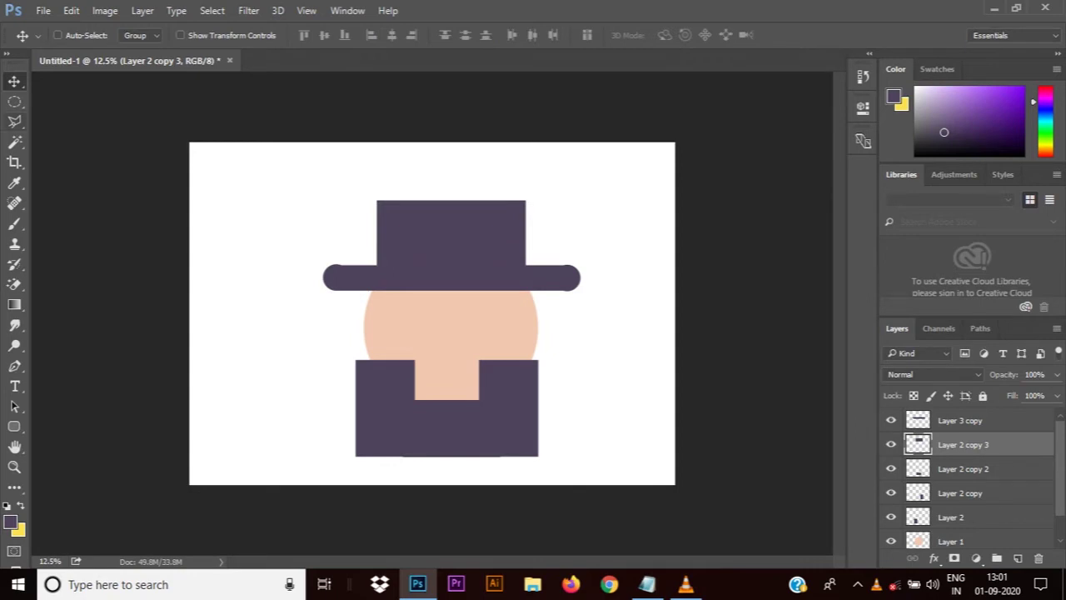
{"action": "key", "text": "m"}
{"action": "key", "text": "ctrl+shift+alt+n"}
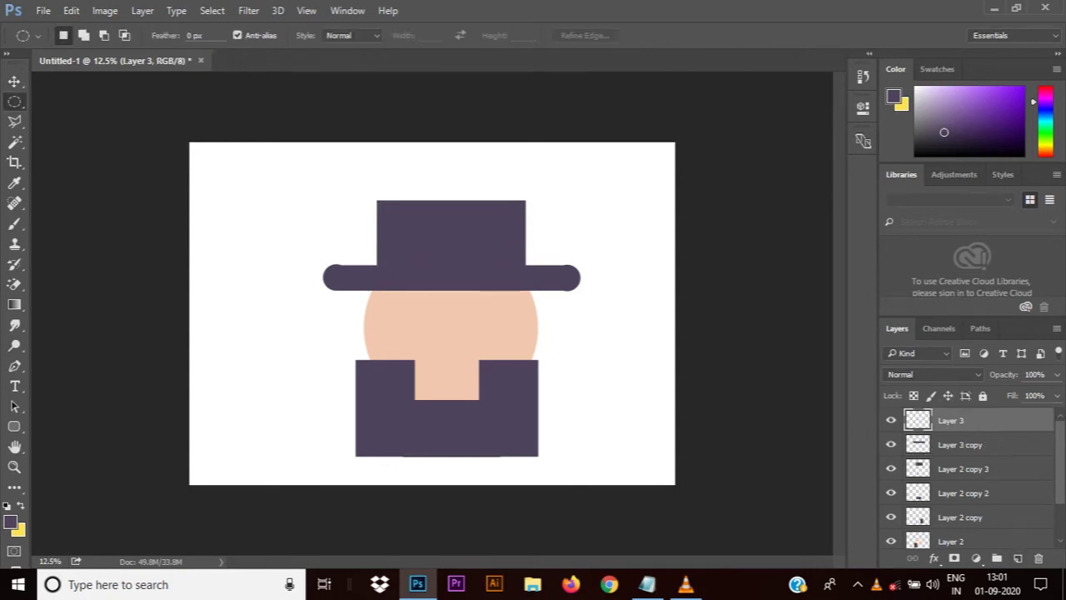
Try a purple circle on top of the crown, then delete that circle layer
{"action": "left_click_drag", "start_coordinate": [382, 168], "coordinate": [483, 257]}
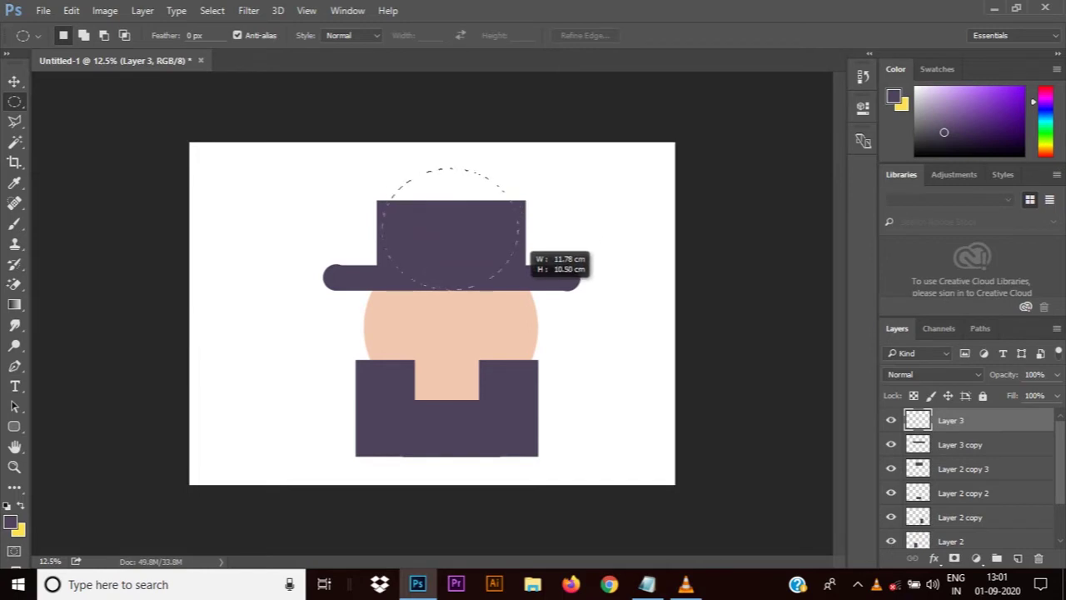
{"action": "left_click_drag", "start_coordinate": [487, 208], "coordinate": [462, 167]}
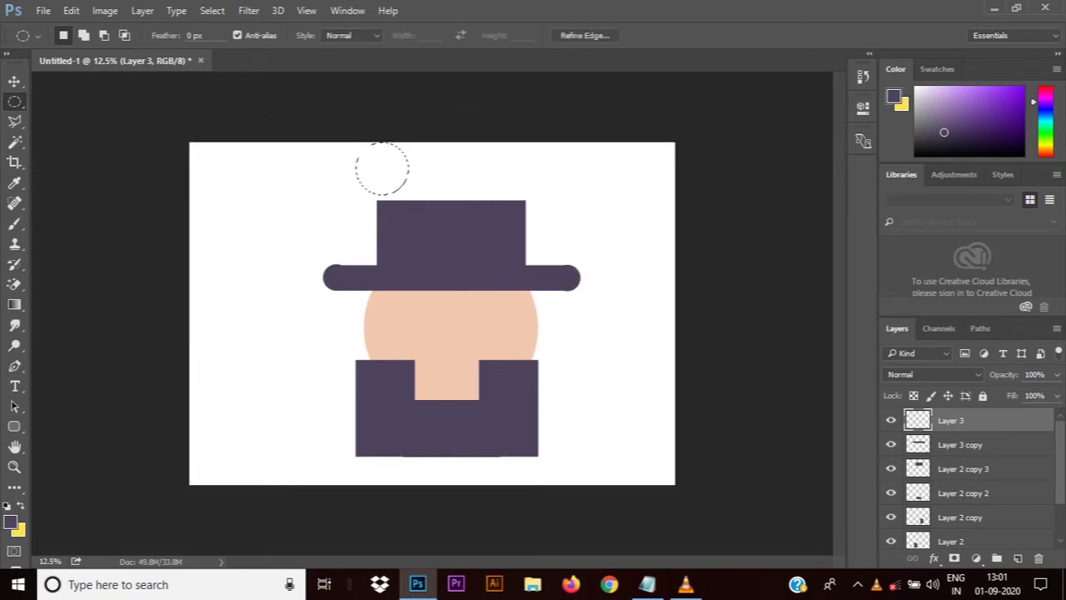
{"action": "key", "text": "alt+BackSpace"}
{"action": "key", "text": "ctrl+d"}
{"action": "key", "text": "v"}
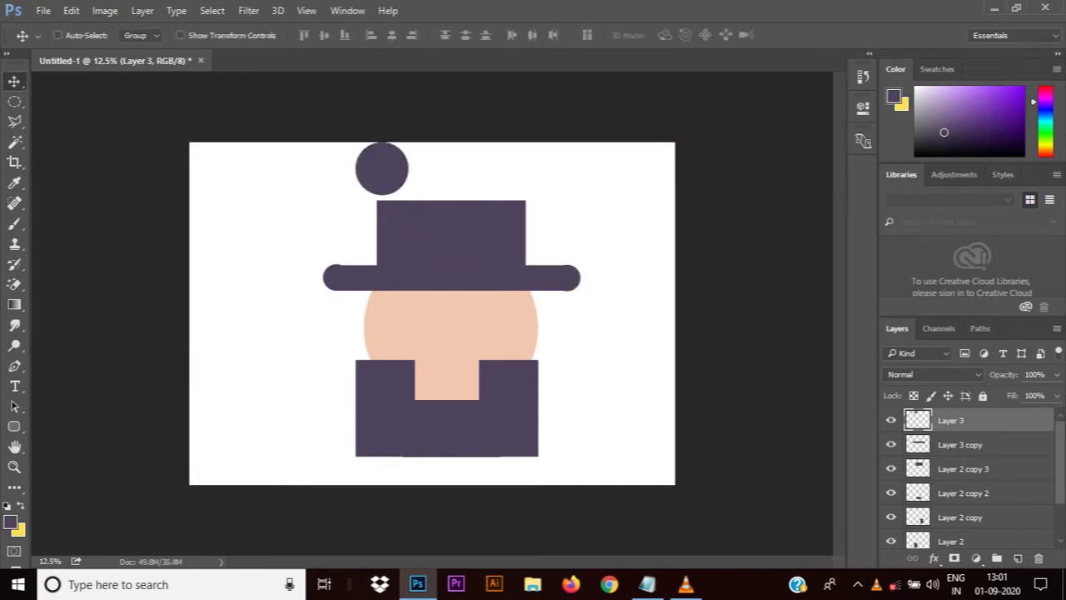
{"action": "mouse_move", "coordinate": [381, 169]}
{"action": "left_mouse_down"}
{"action": "mouse_move", "coordinate": [441, 178]}
{"action": "mouse_move", "coordinate": [451, 192]}
{"action": "mouse_move", "coordinate": [520, 192]}
{"action": "left_mouse_up"}
{"action": "key", "text": "ctrl+t"}
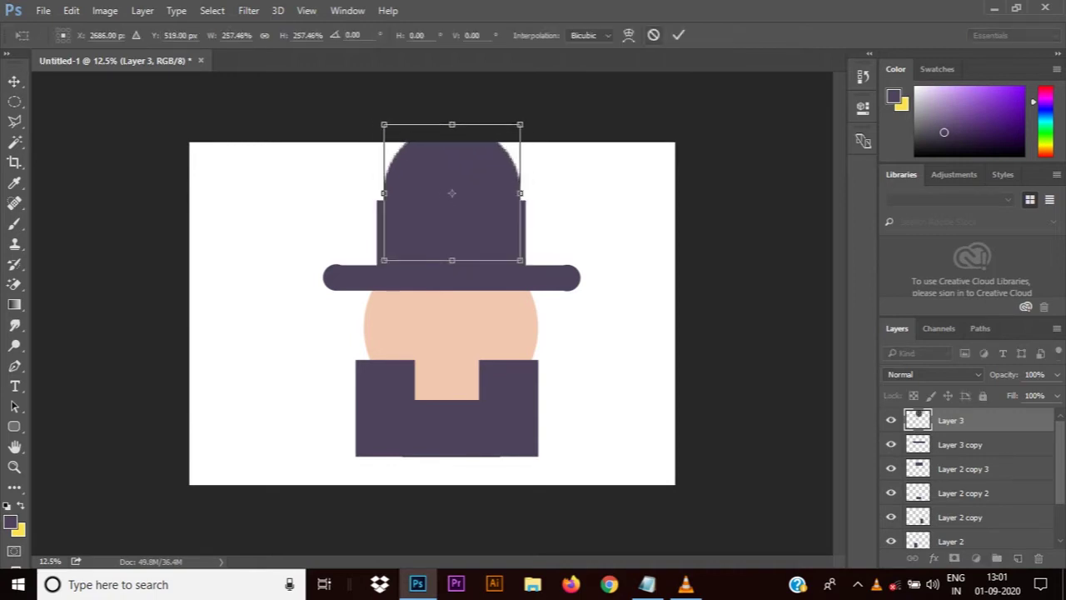
{"action": "left_click", "coordinate": [679, 35]}
{"action": "left_click_drag", "start_coordinate": [435, 127], "coordinate": [448, 176]}
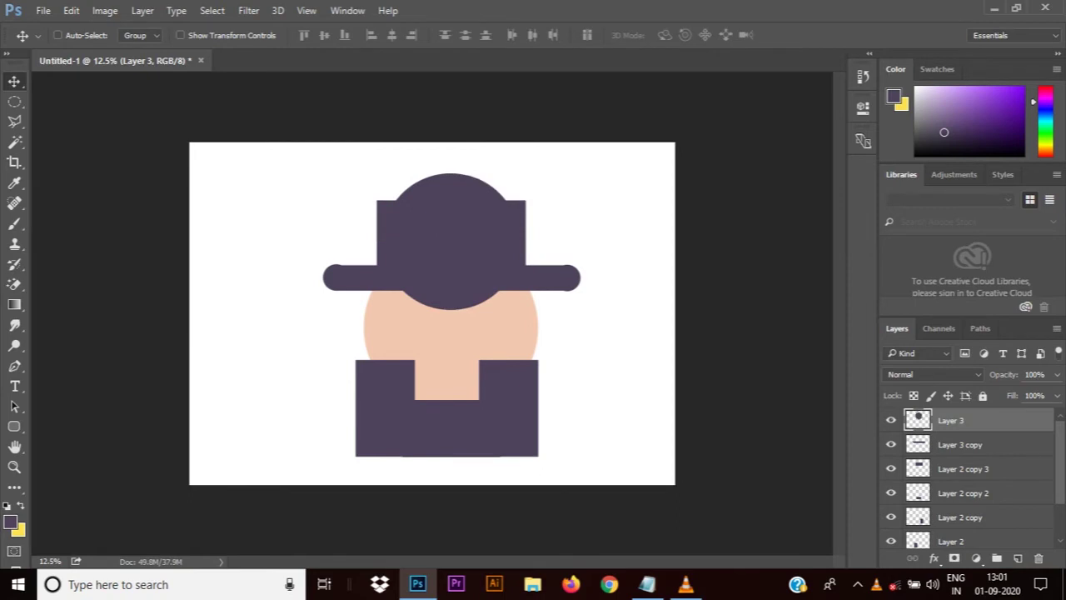
{"action": "key", "text": "ctrl+t"}
{"action": "key", "text": "Return"}
{"action": "key", "text": "Delete"}
Fill an oval selection over the crown with the hat purple and stretch it wider
{"action": "key", "text": "m"}
{"action": "key", "text": "ctrl+z"}
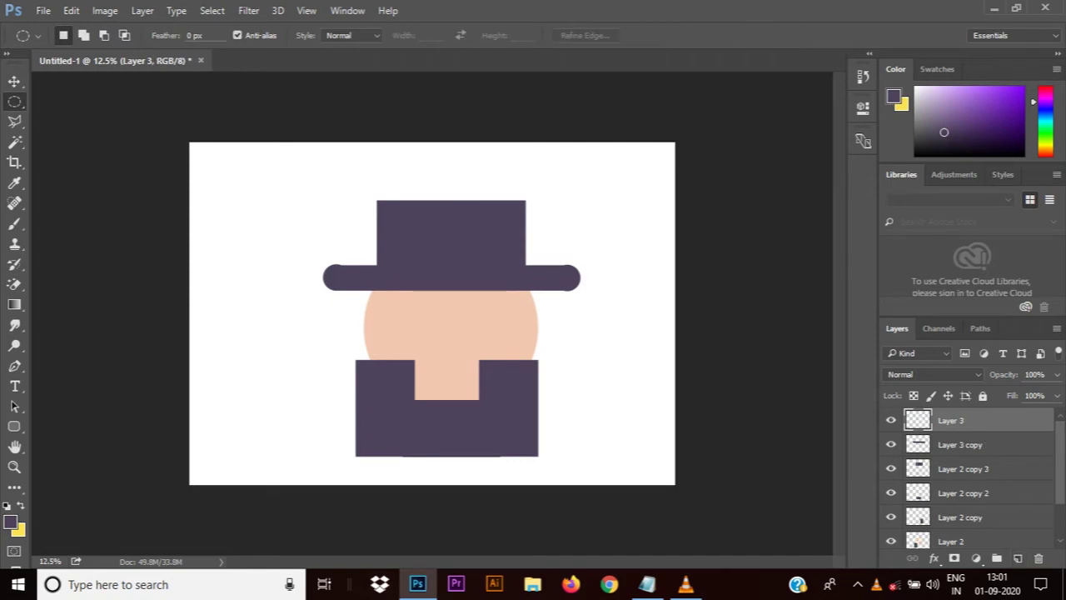
{"action": "mouse_move", "coordinate": [374, 176]}
{"action": "left_mouse_down"}
{"action": "mouse_move", "coordinate": [531, 261]}
{"action": "mouse_move", "coordinate": [526, 269]}
{"action": "left_mouse_up"}
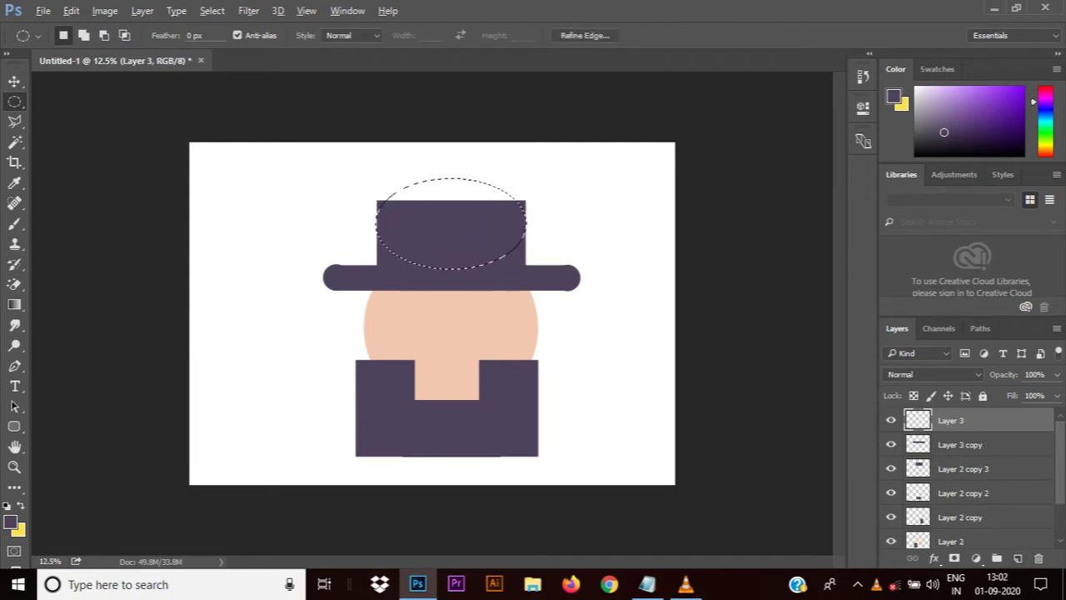
{"action": "key", "text": "alt+BackSpace"}
{"action": "key", "text": "ctrl+t"}
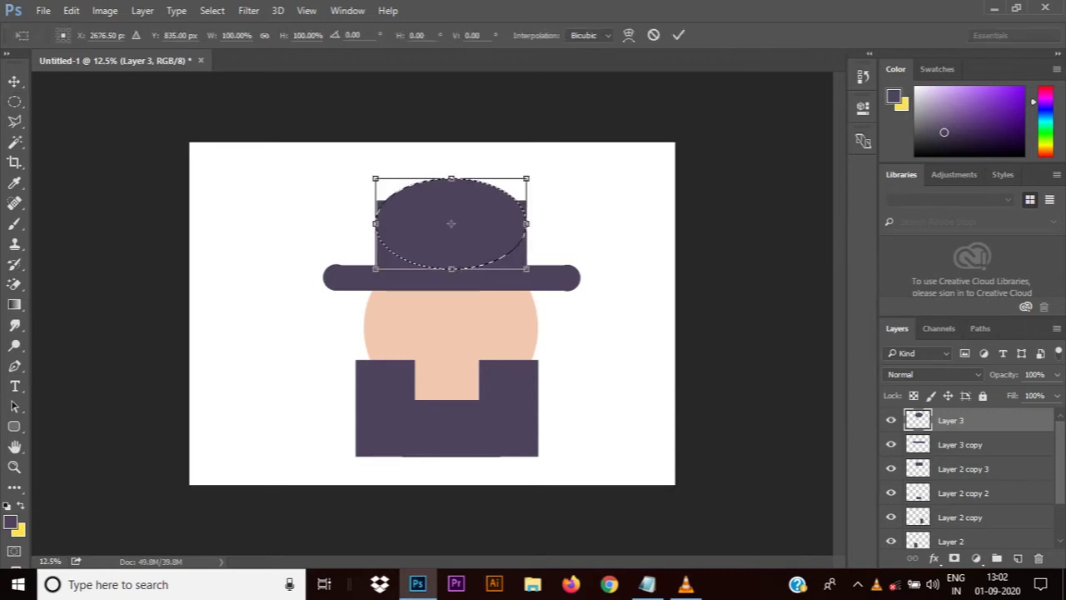
{"action": "left_click_drag", "start_coordinate": [526, 223], "coordinate": [538, 223]}
{"action": "key", "text": "Return"}
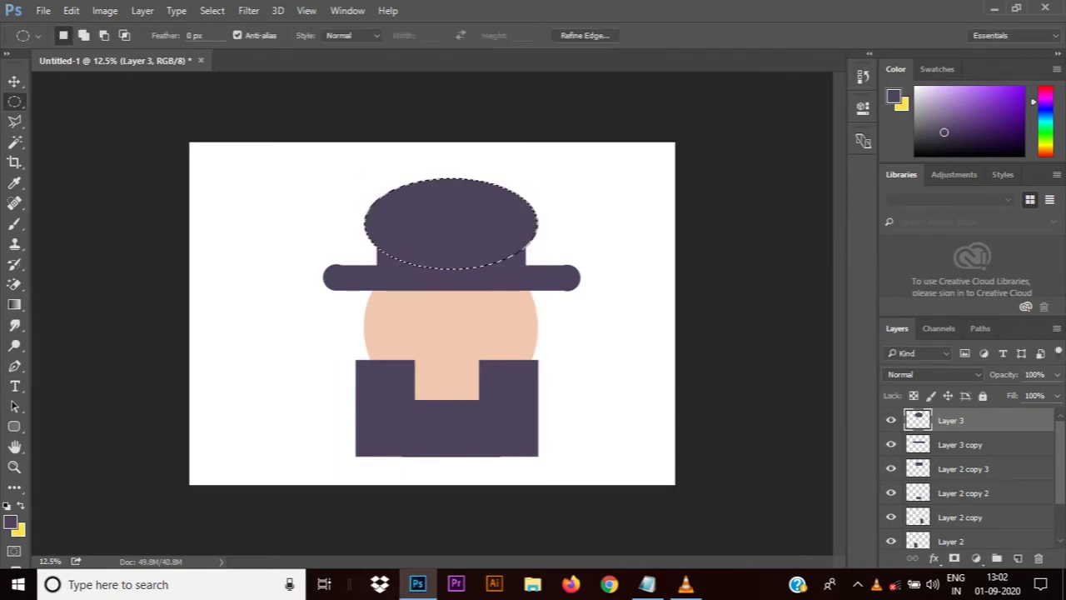
{"action": "key", "text": "ctrl+d"}
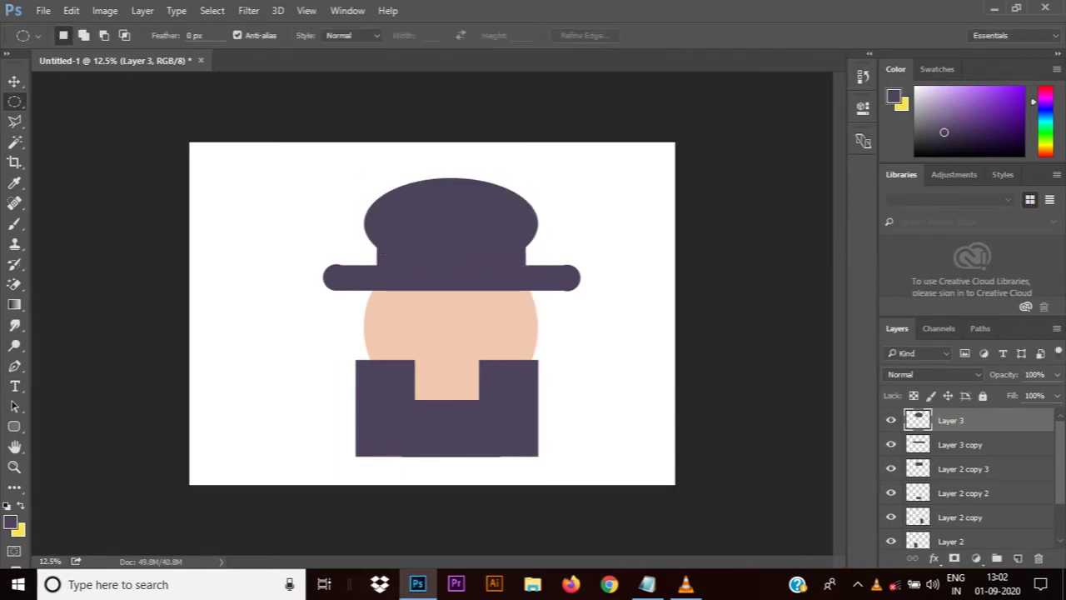
Narrow the purple oval to about 85% width and position it atop the crown
{"action": "key", "text": "v"}
{"action": "mouse_move", "coordinate": [454, 179]}
{"action": "left_mouse_down"}
{"action": "mouse_move", "coordinate": [454, 200]}
{"action": "mouse_move", "coordinate": [454, 160]}
{"action": "left_mouse_up"}
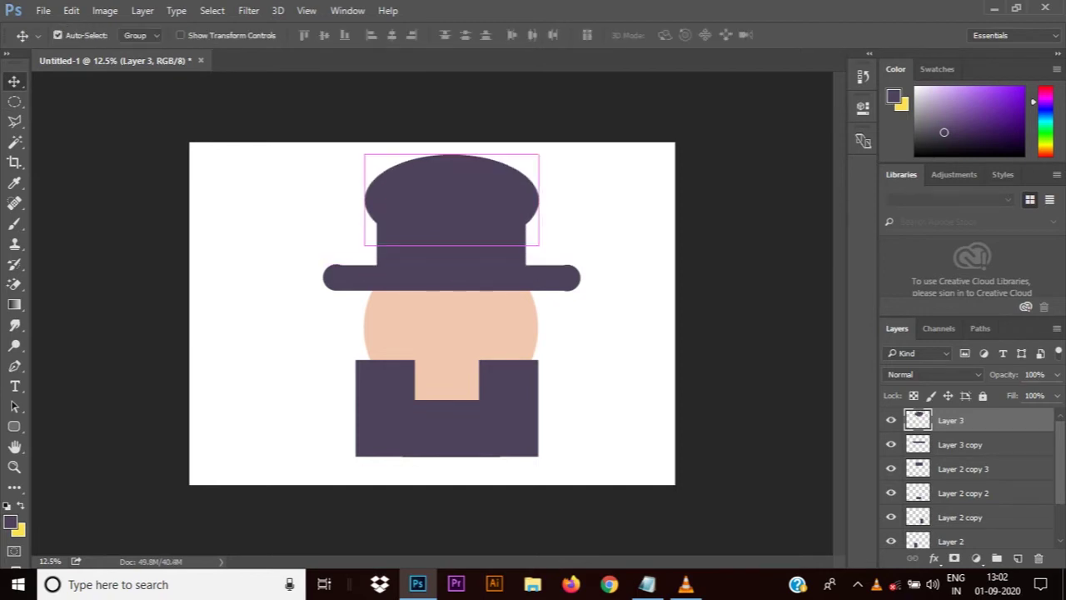
{"action": "key", "text": "ctrl+t"}
{"action": "left_click_drag", "start_coordinate": [540, 200], "coordinate": [525, 200]}
{"action": "left_click", "coordinate": [679, 35]}
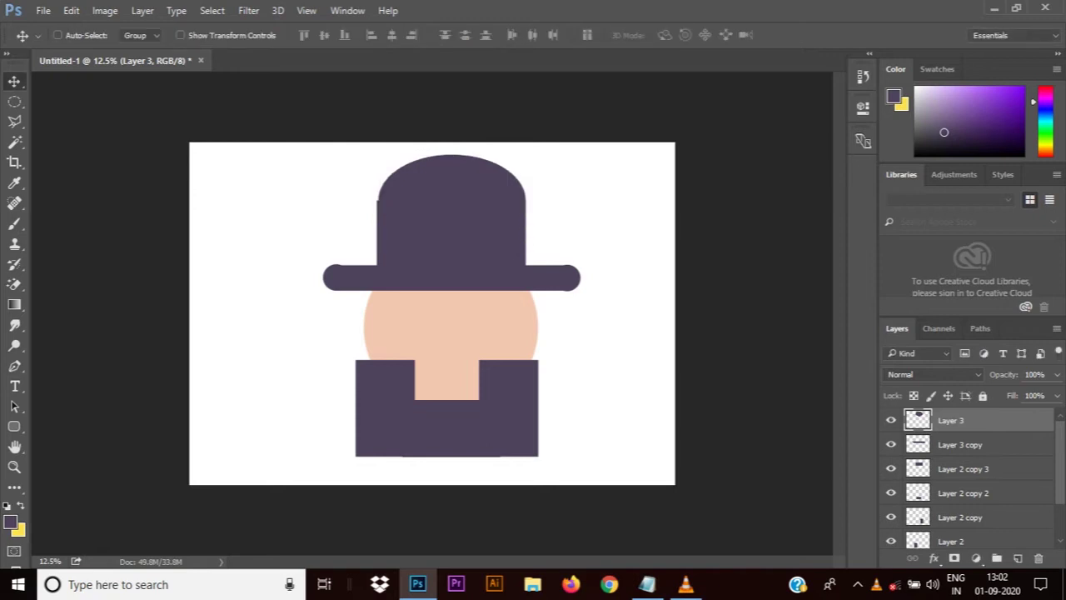
{"action": "left_click_drag", "start_coordinate": [494, 167], "coordinate": [491, 166]}
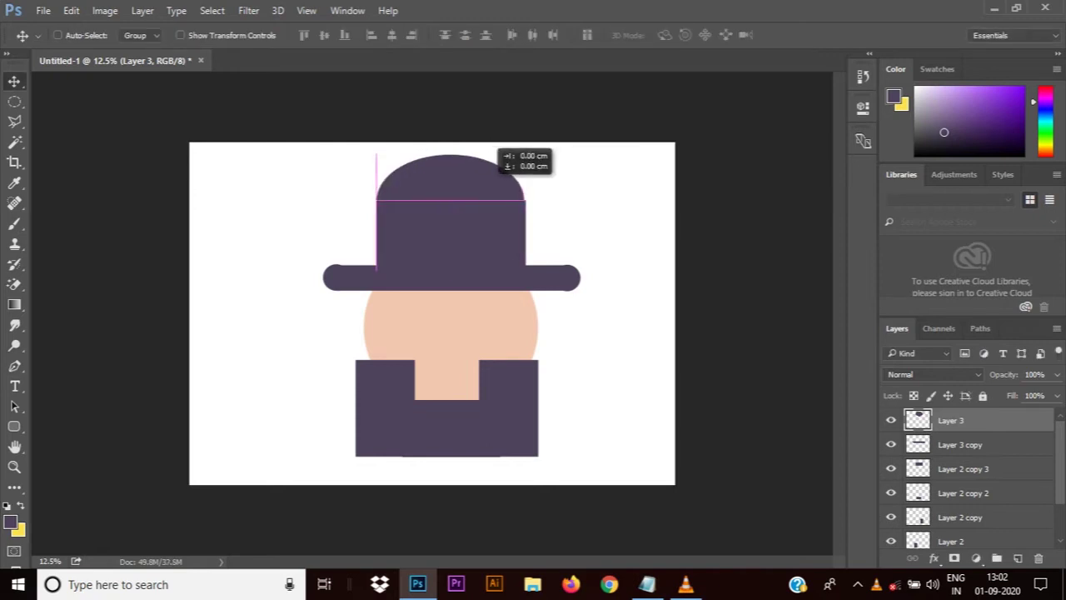
{"action": "key", "text": "shift+Down"}
{"action": "key", "text": "shift+Down"}
{"action": "key", "text": "shift+Down"}
{"action": "key", "text": "shift+Down"}
{"action": "key", "text": "shift+Down"}
{"action": "key", "text": "shift+Down"}
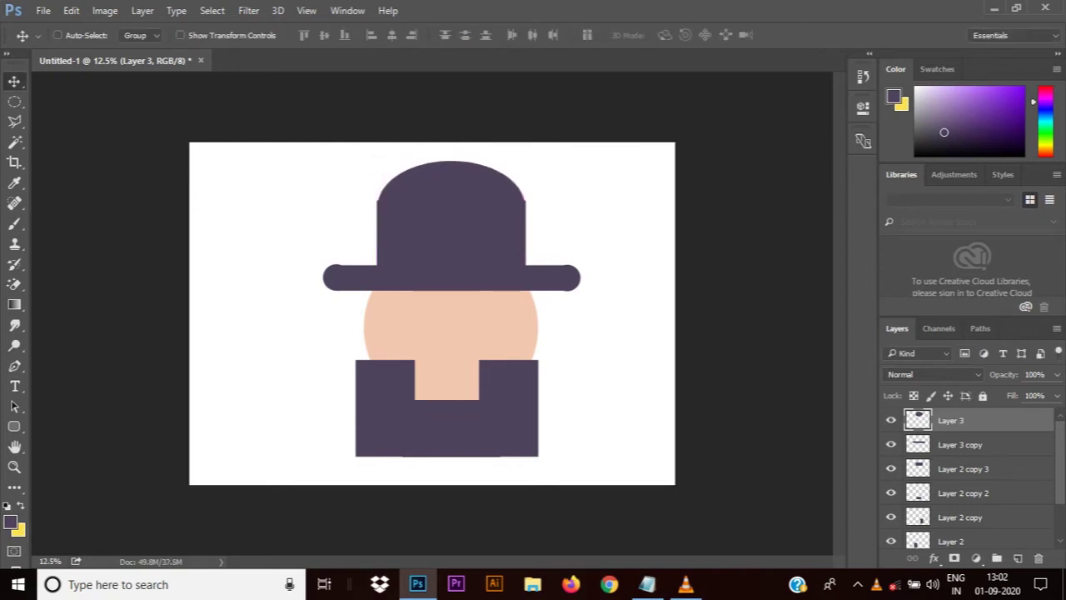
{"action": "key", "text": "shift+Down"}
{"action": "key", "text": "shift+Down"}
{"action": "key", "text": "shift+Down"}
{"action": "key", "text": "shift+Down"}
{"action": "key", "text": "shift+Down"}
{"action": "key", "text": "shift+Down"}
{"action": "key", "text": "shift+Down"}
{"action": "key", "text": "shift+Down"}
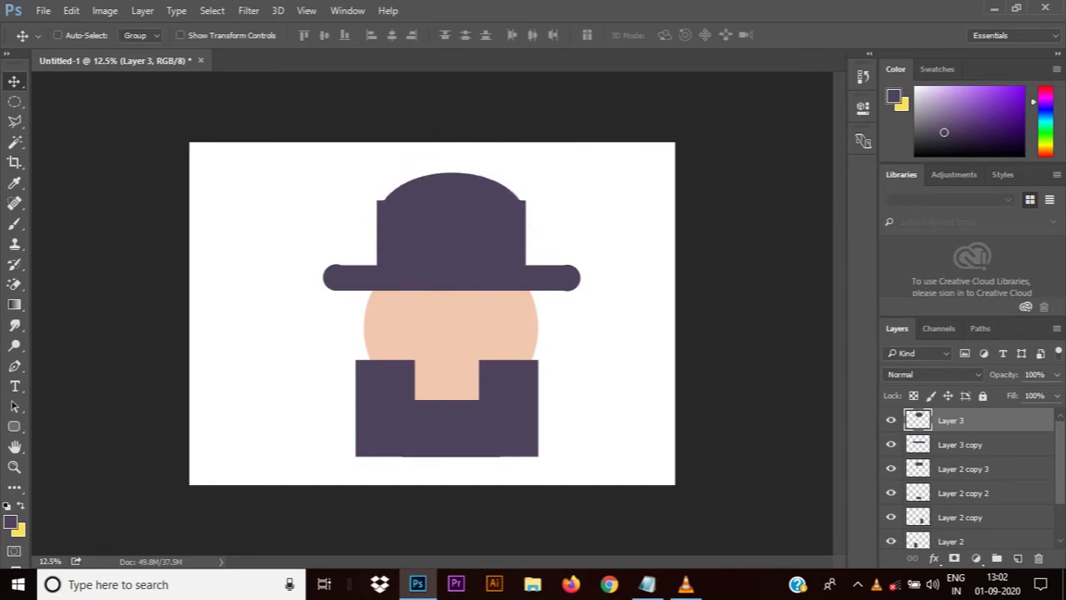
{"action": "key", "text": "shift+Down"}
{"action": "key", "text": "shift+Down"}
{"action": "key", "text": "shift+Down"}
{"action": "key", "text": "shift+Down"}
{"action": "key", "text": "shift+Down"}
{"action": "key", "text": "shift+Down"}
{"action": "key", "text": "shift+Up"}
{"action": "key", "text": "shift+Up"}
{"action": "key", "text": "shift+Up"}
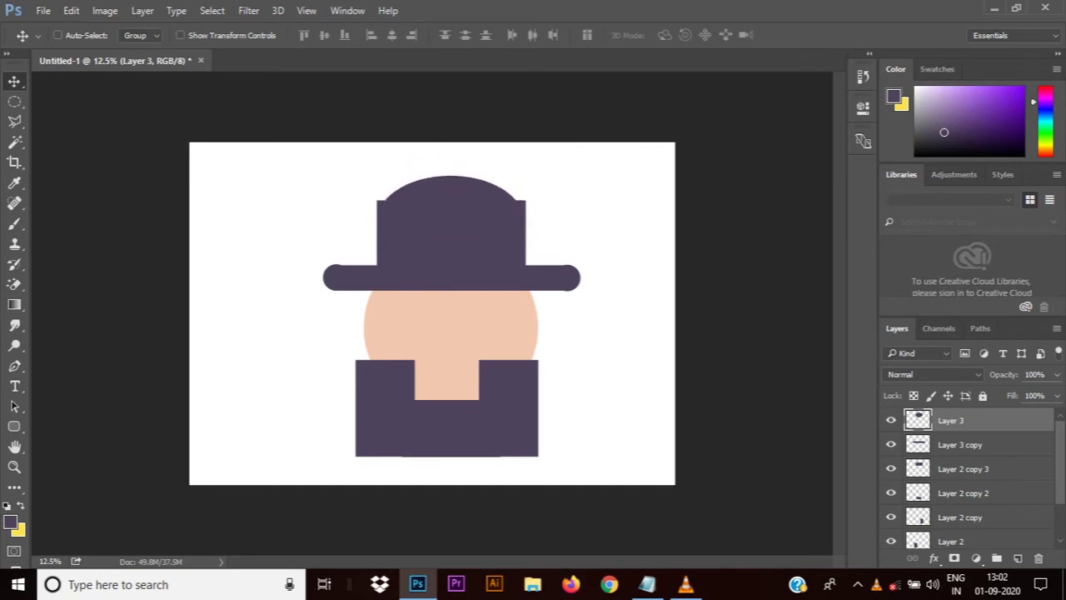
Merge the dome, crown and brim into one layer and lower the hat on the head
{"action": "key", "text": "alt+shift+bracketleft"}
{"action": "key", "text": "alt+shift+bracketleft"}
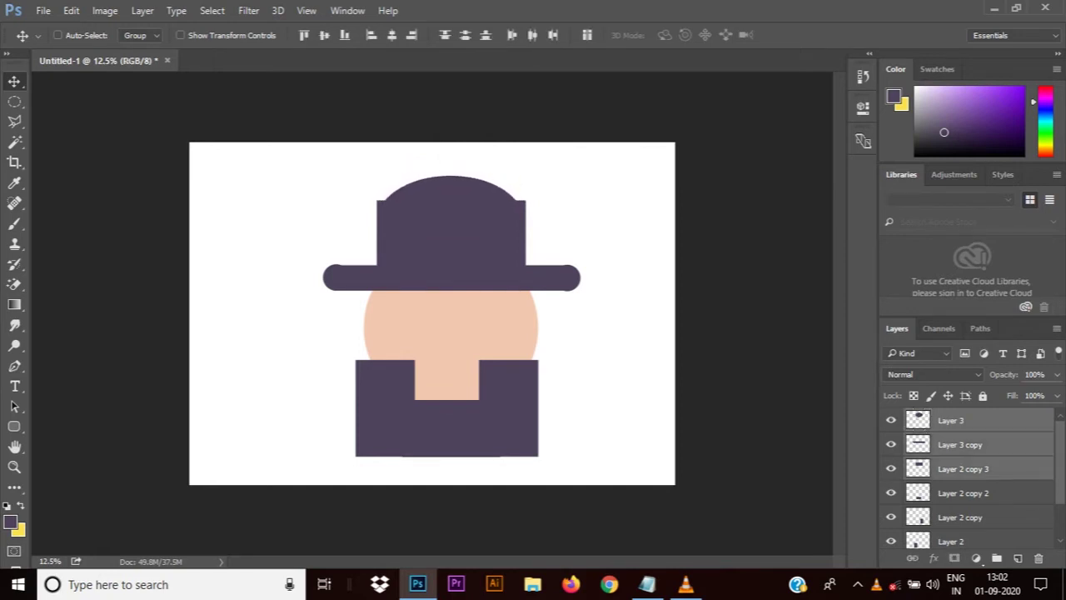
{"action": "key", "text": "ctrl+e"}
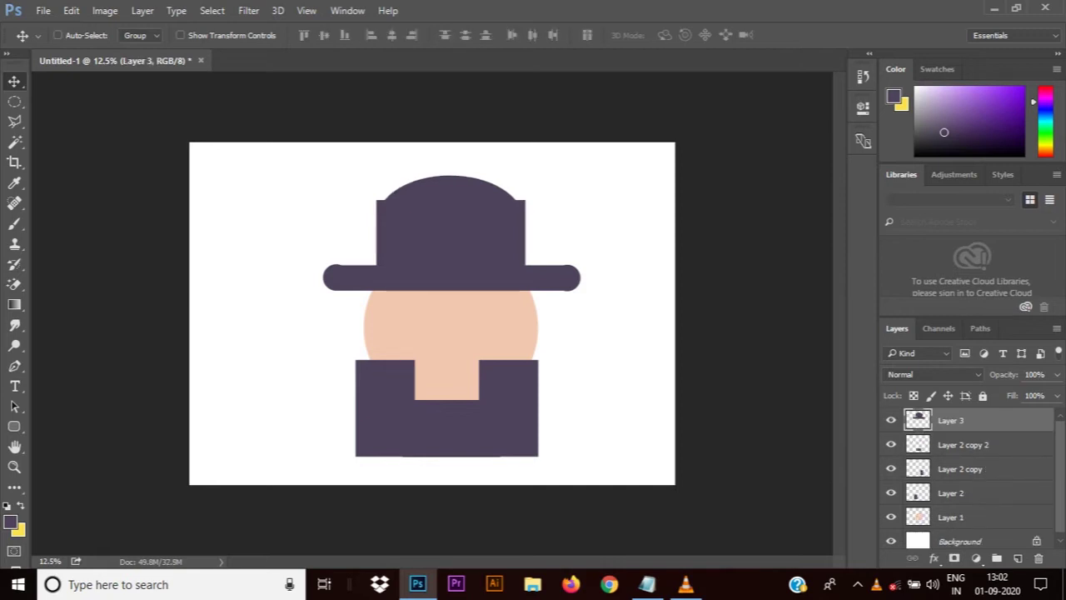
{"action": "key", "text": "shift+Down"}
{"action": "key", "text": "shift+Down"}
{"action": "key", "text": "shift+Down"}
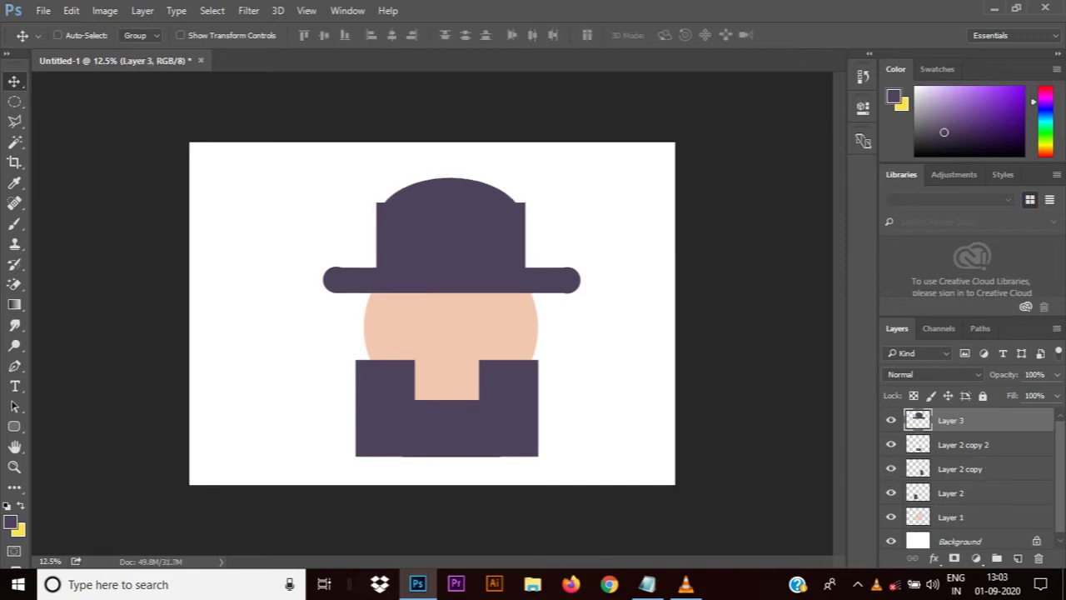
{"action": "key", "text": "shift+Down"}
{"action": "key", "text": "shift+Down"}
{"action": "key", "text": "shift+Down"}
{"action": "key", "text": "shift+Down"}
{"action": "key", "text": "shift+Down"}
{"action": "key", "text": "shift+Down"}
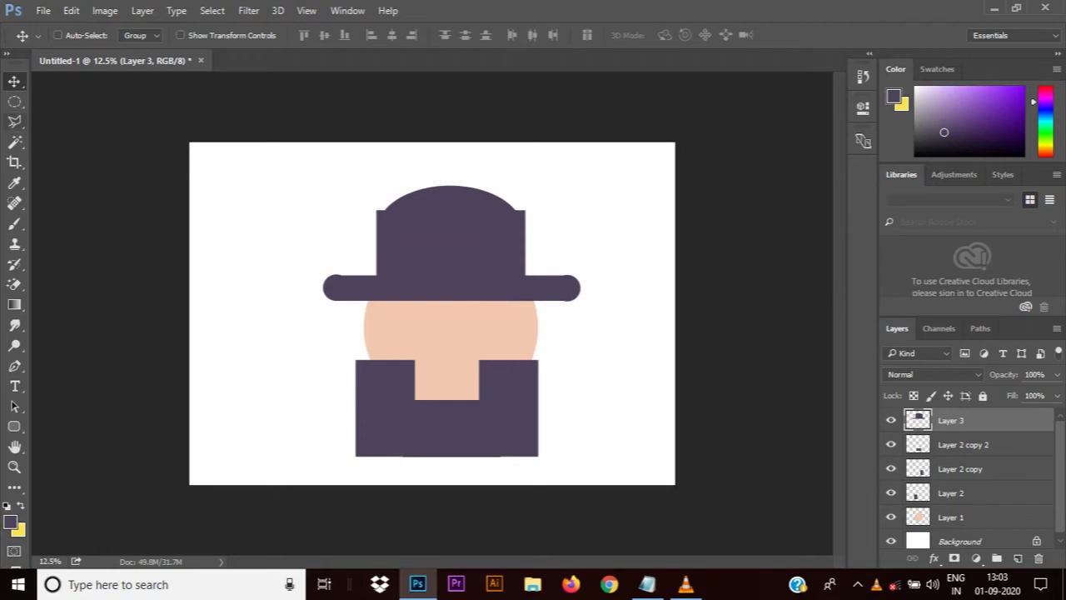
{"action": "right_click", "coordinate": [14, 101]}
On a new layer, fill a small circle with the skin tone sampled from the face
{"action": "left_click", "coordinate": [83, 116]}
{"action": "left_click_drag", "start_coordinate": [239, 281], "coordinate": [275, 317]}
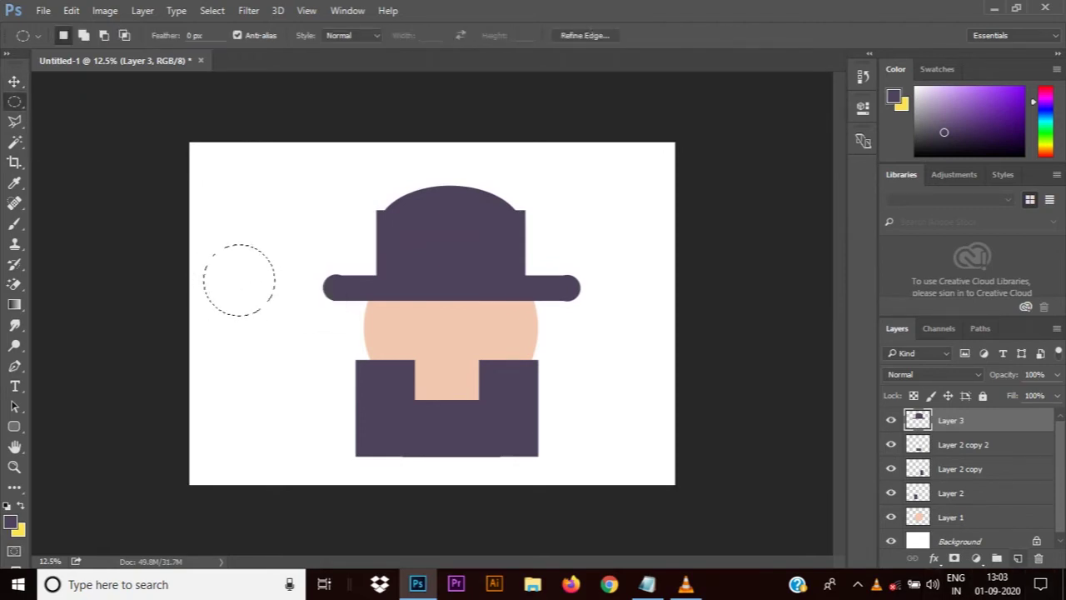
{"action": "key", "text": "ctrl+shift+alt+n"}
{"action": "key", "text": "i"}
{"action": "left_click", "coordinate": [450, 333]}
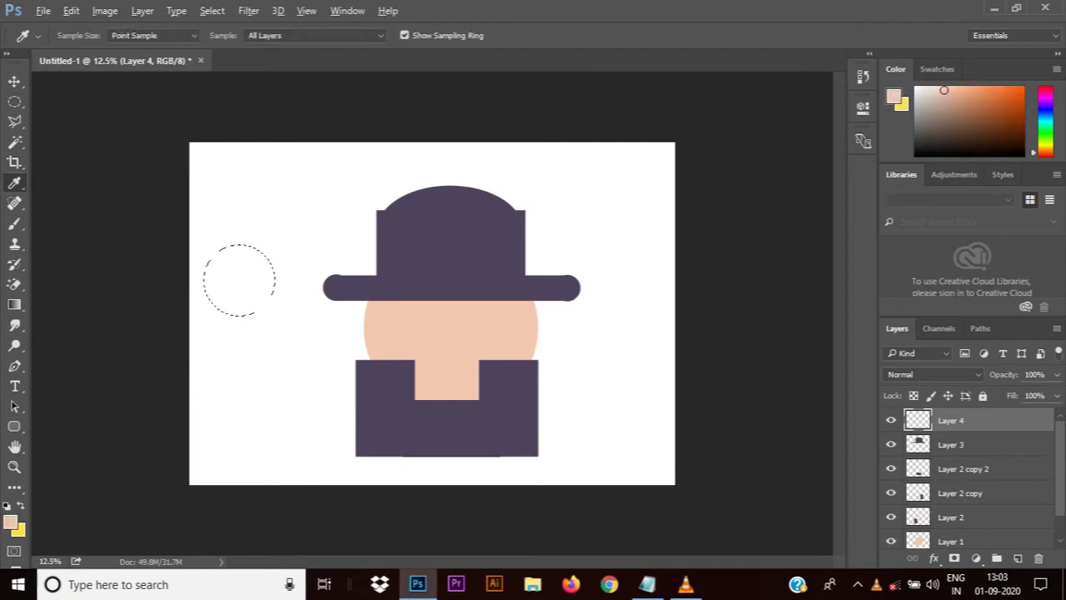
{"action": "key", "text": "alt+BackSpace"}
{"action": "key", "text": "ctrl+d"}
Delete the circle's right half and shrink the half-circle to ear size beside the head
{"action": "left_click_drag", "start_coordinate": [15, 101], "coordinate": [84, 101]}
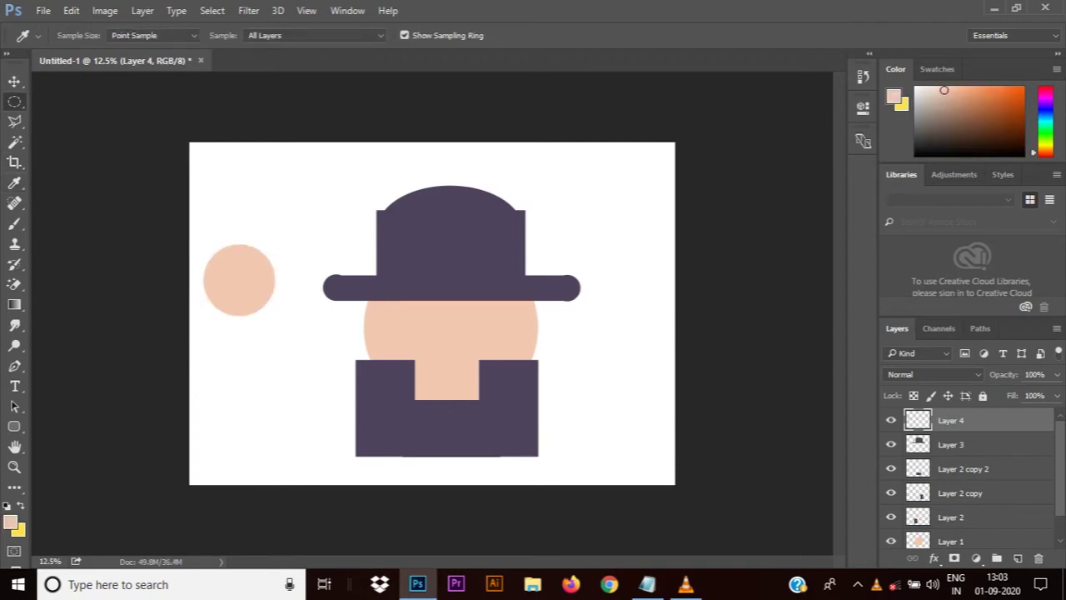
{"action": "left_click_drag", "start_coordinate": [239, 218], "coordinate": [287, 335]}
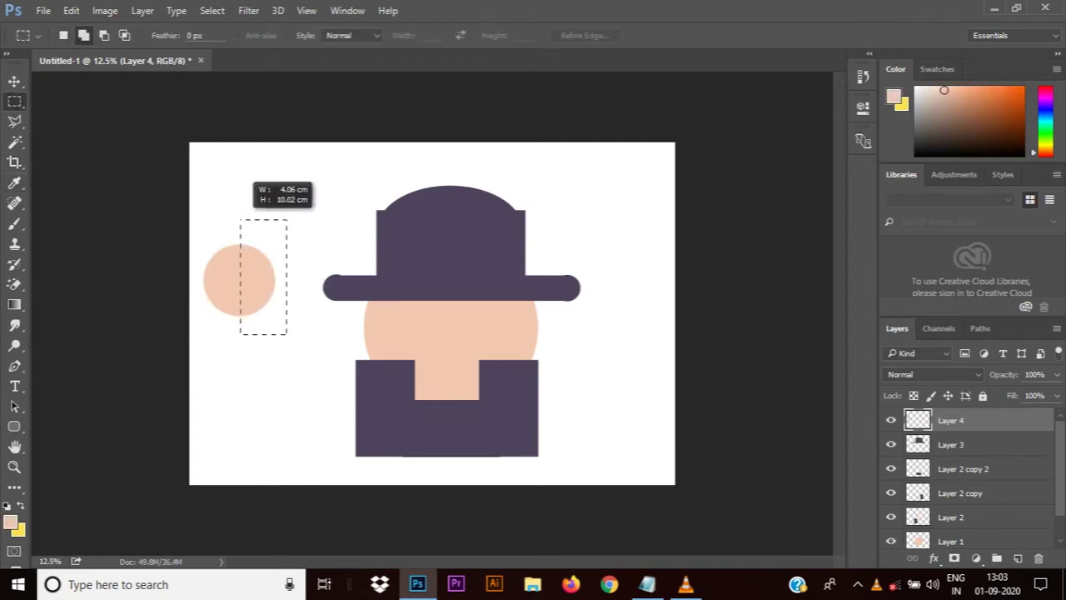
{"action": "key", "text": "Delete"}
{"action": "key", "text": "ctrl+d"}
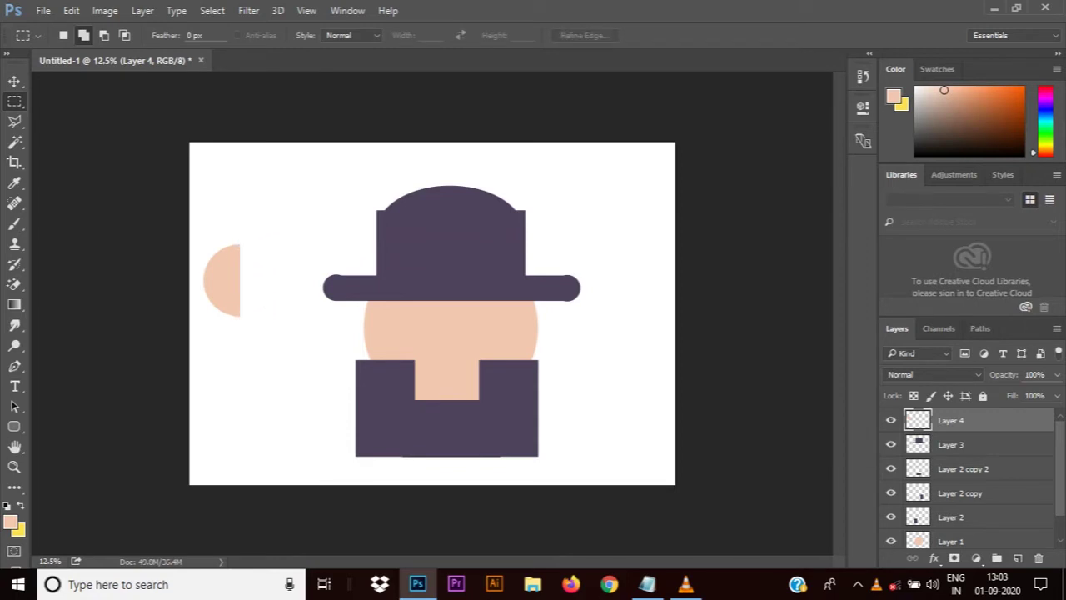
{"action": "key", "text": "v"}
{"action": "left_click_drag", "start_coordinate": [221, 281], "coordinate": [324, 337]}
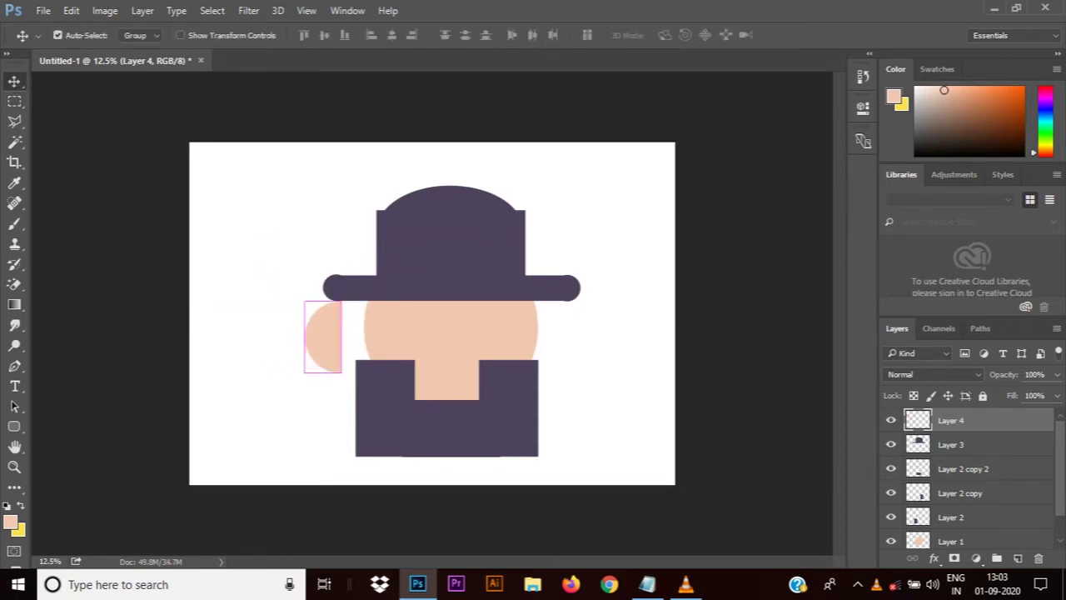
{"action": "key", "text": "ctrl+t"}
{"action": "mouse_move", "coordinate": [342, 302]}
{"action": "left_mouse_down"}
{"action": "mouse_move", "coordinate": [334, 318]}
{"action": "mouse_move", "coordinate": [358, 328]}
{"action": "mouse_move", "coordinate": [333, 327]}
{"action": "left_mouse_up"}
{"action": "key", "text": "Return"}
Darken the ear with Curves and tuck it against the left of the face
{"action": "key", "text": "ctrl+t"}
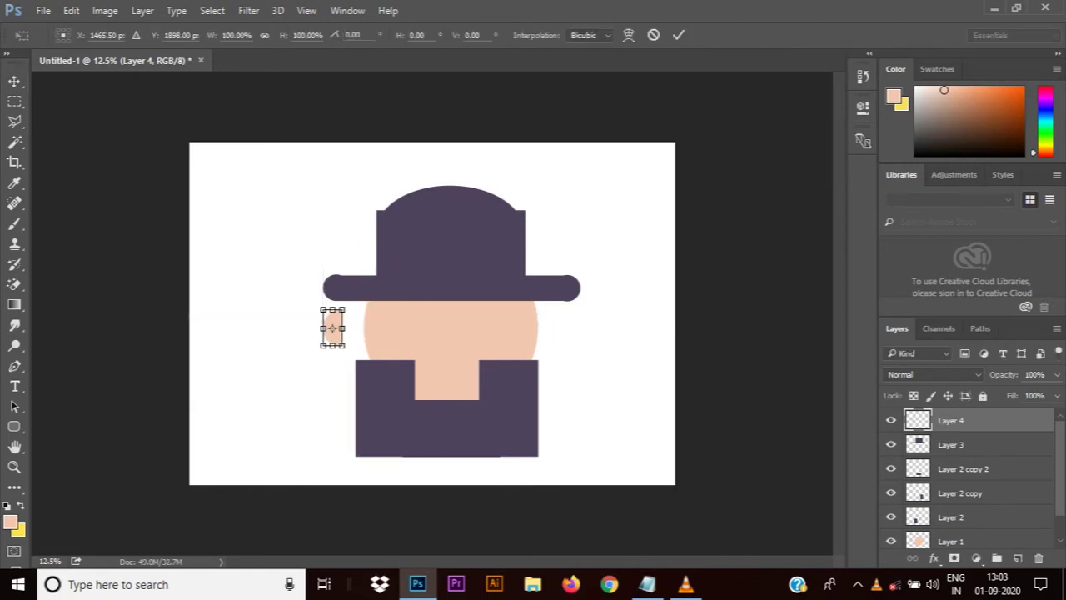
{"action": "key", "text": "Return"}
{"action": "key", "text": "ctrl+m"}
{"action": "left_click_drag", "start_coordinate": [631, 237], "coordinate": [649, 254]}
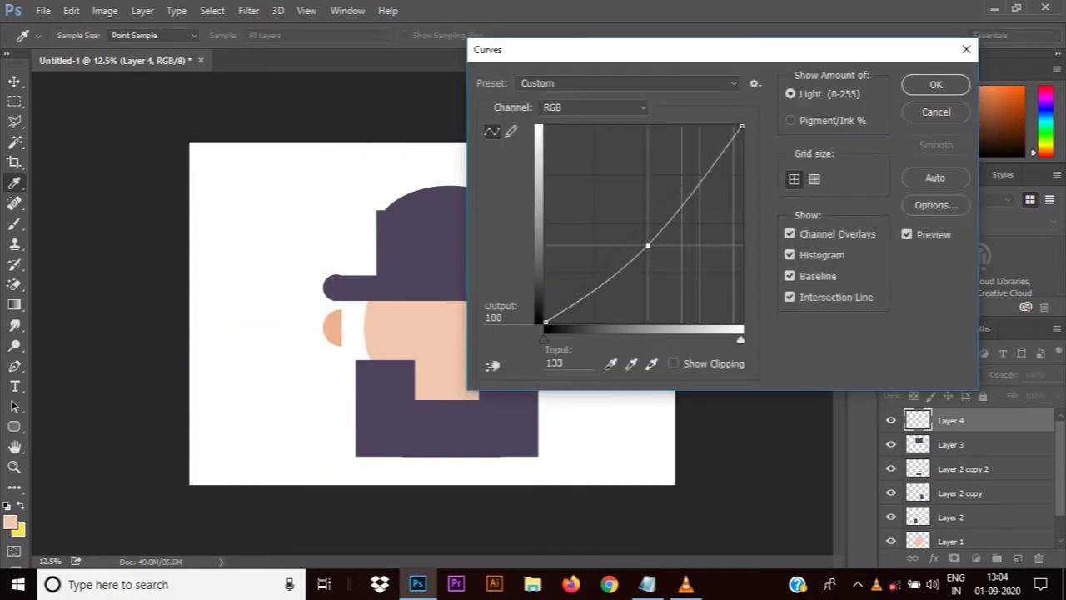
{"action": "left_click", "coordinate": [935, 84]}
{"action": "left_click_drag", "start_coordinate": [336, 287], "coordinate": [360, 288]}
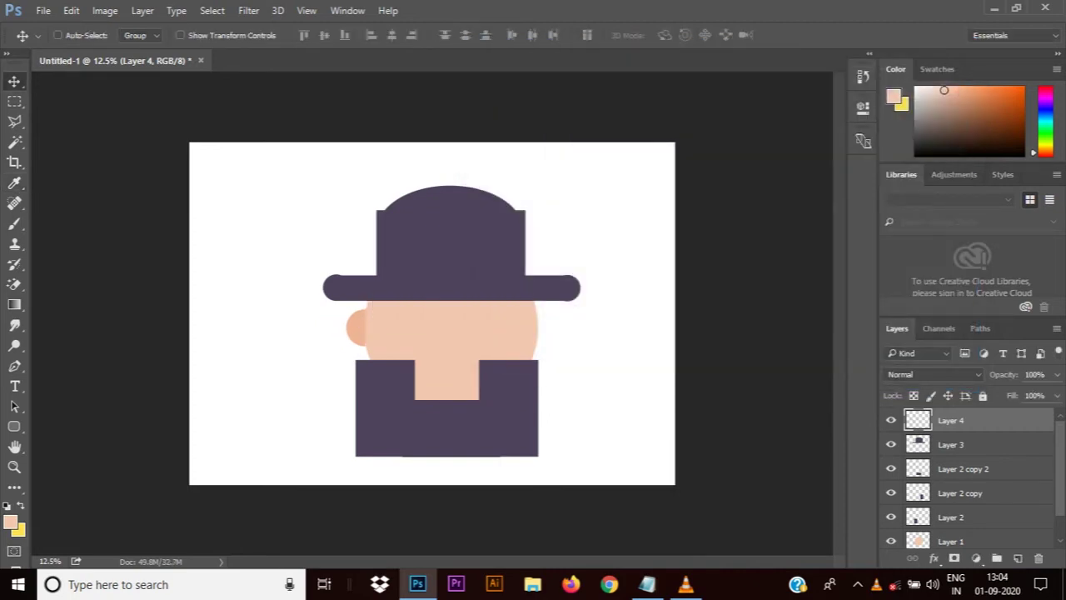
{"action": "double_click", "coordinate": [950, 420]}
{"action": "type", "text": "ear"}
Name the layer 'ear', then duplicate the ear to the head's right side, flipped horizontally
{"action": "key", "text": "Return"}
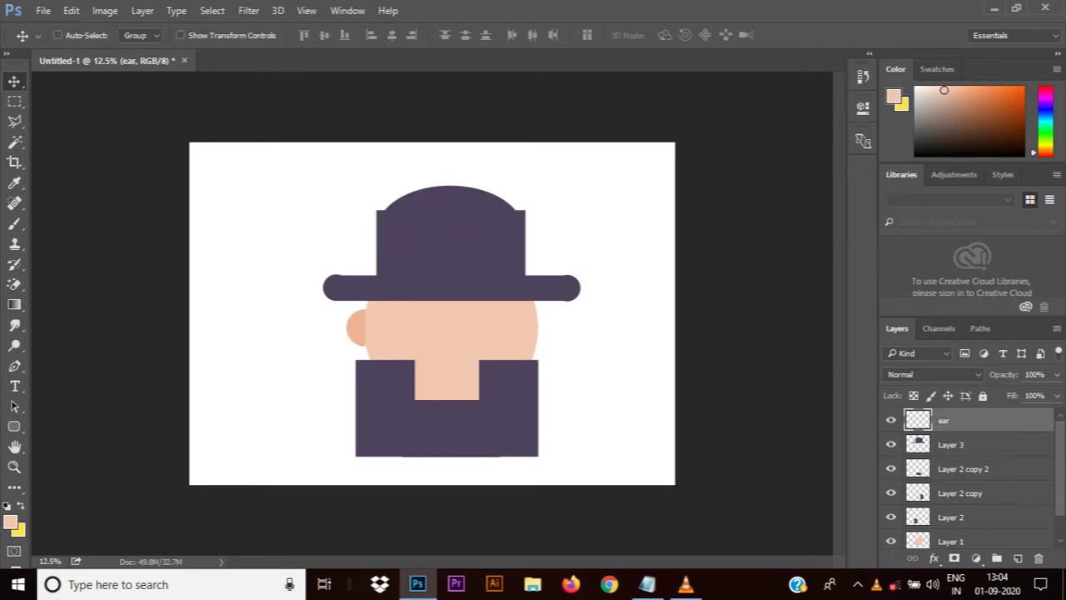
{"action": "left_click_drag", "start_coordinate": [355, 328], "coordinate": [546, 332]}
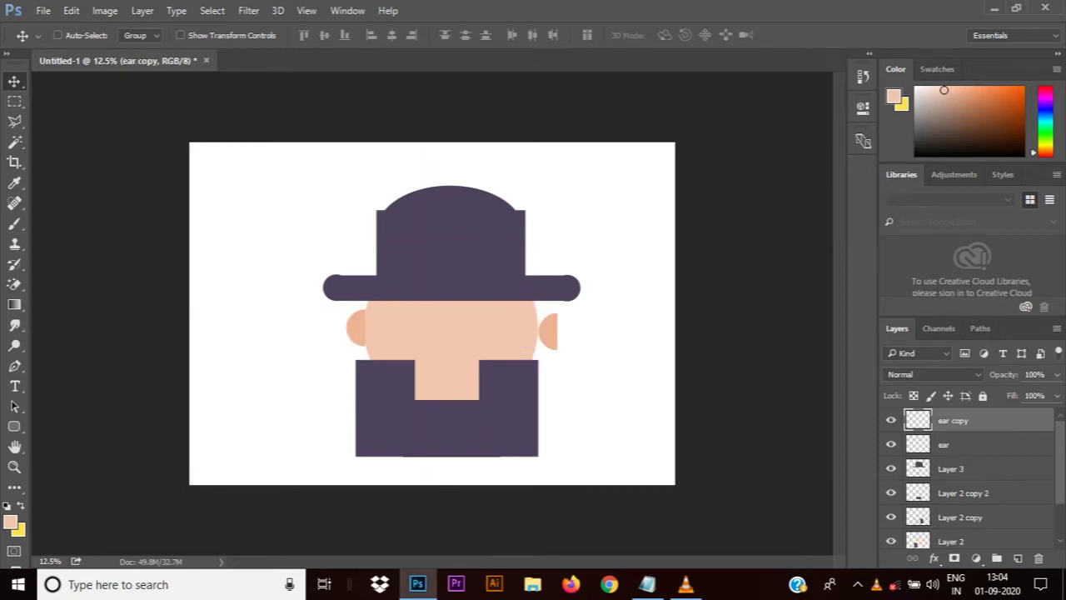
{"action": "key", "text": "ctrl+t"}
{"action": "right_click", "coordinate": [546, 332]}
{"action": "left_click", "coordinate": [583, 309]}
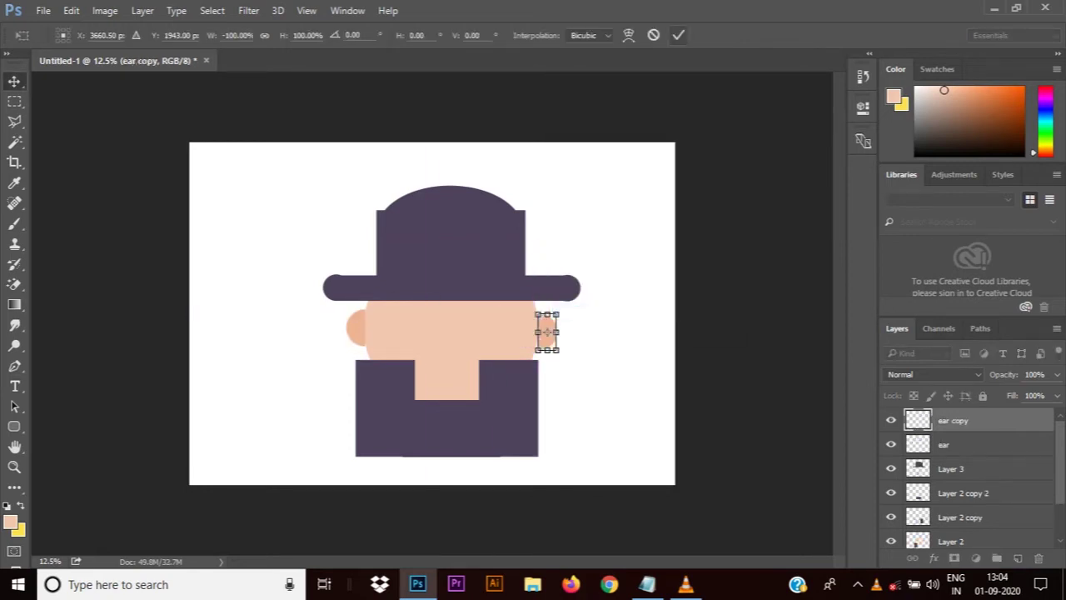
{"action": "key", "text": "Return"}
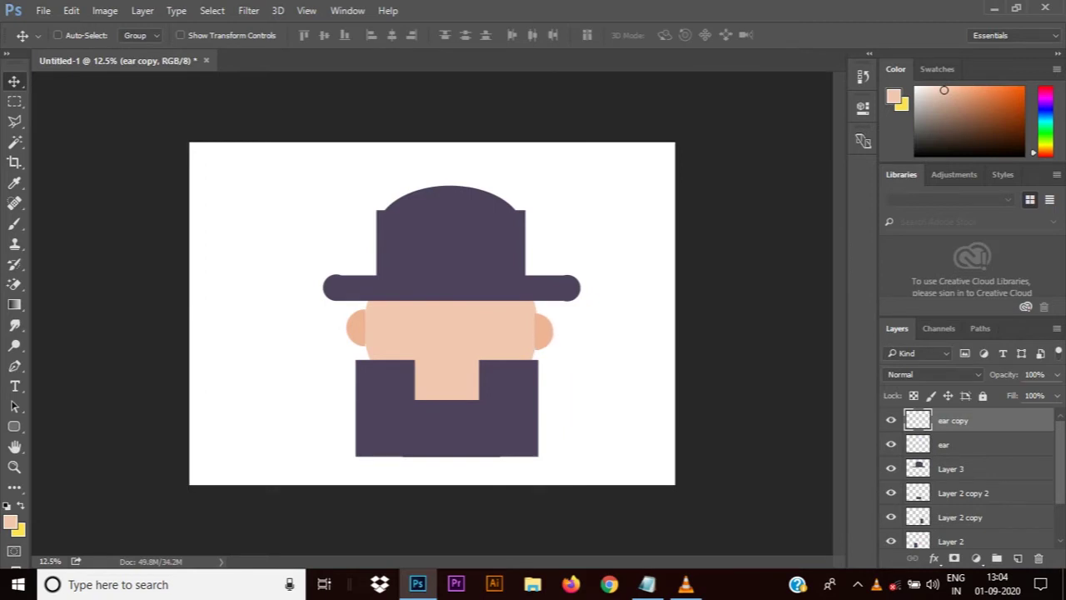
Move both ear layers beneath the head layers and nudge them into place
{"action": "left_click", "coordinate": [944, 444], "text": "shift"}
{"action": "left_click_drag", "start_coordinate": [954, 444], "coordinate": [950, 525]}
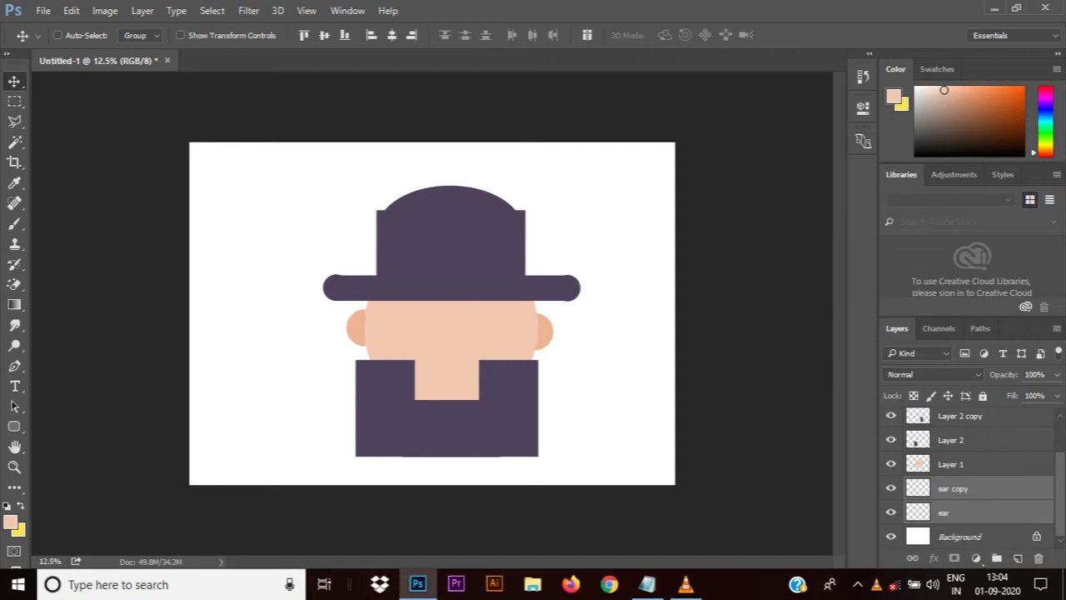
{"action": "key", "text": "shift+Up"}
{"action": "key", "text": "shift+Up"}
{"action": "key", "text": "shift+Up"}
{"action": "key", "text": "shift+Up"}
{"action": "key", "text": "shift+Up"}
{"action": "key", "text": "shift+Up"}
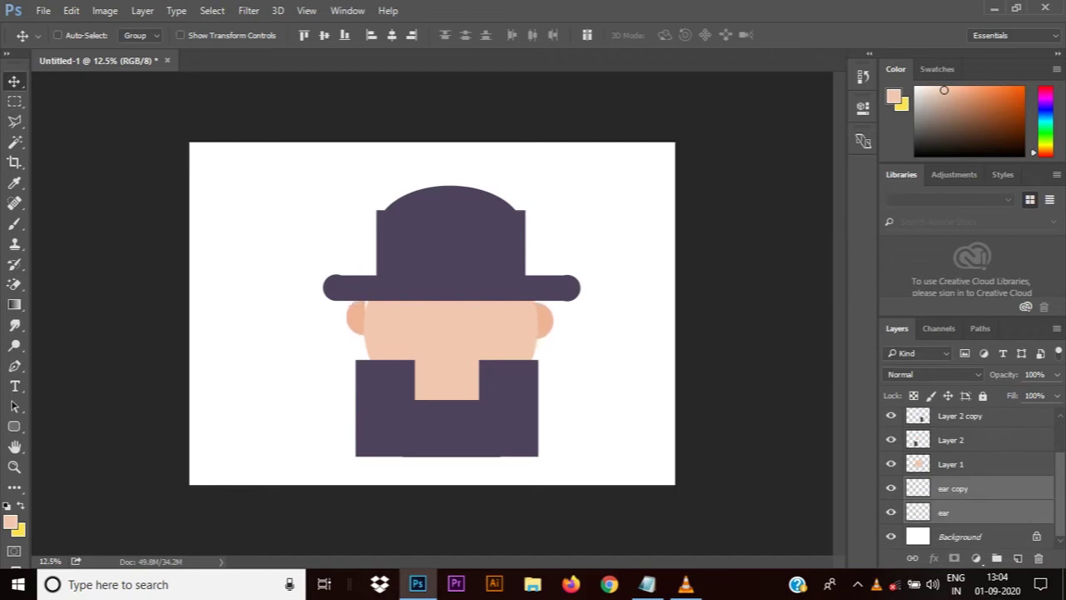
{"action": "key", "text": "shift+Down"}
{"action": "key", "text": "shift+Down"}
{"action": "key", "text": "shift+Down"}
{"action": "key", "text": "shift+Down"}
{"action": "key", "text": "shift+Down"}
{"action": "key", "text": "shift+Down"}
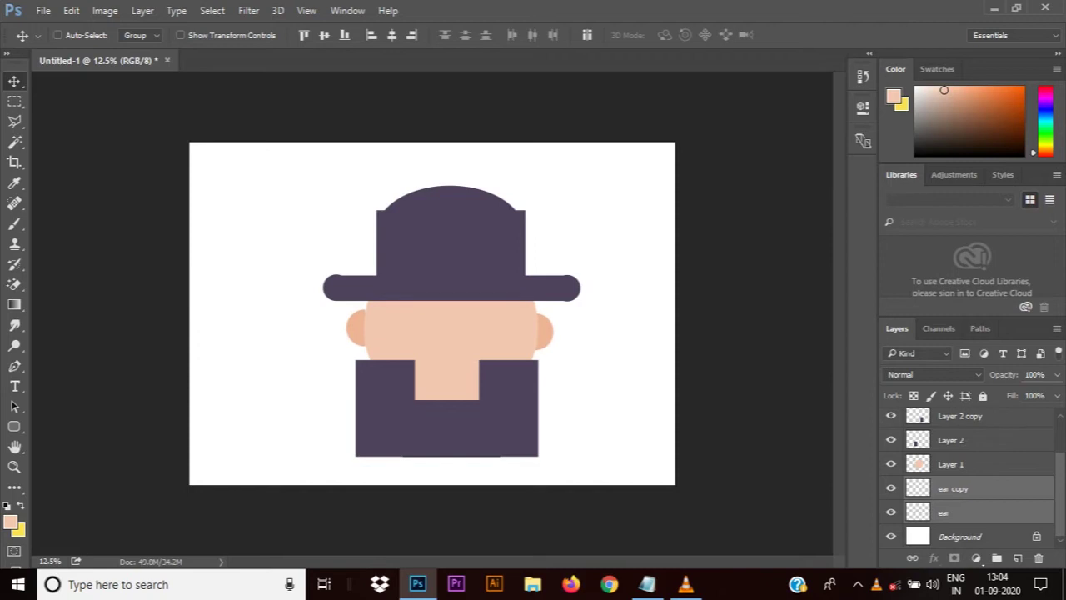
Resize the two ears, then try a face transform and cancel it
{"action": "key", "text": "ctrl+t"}
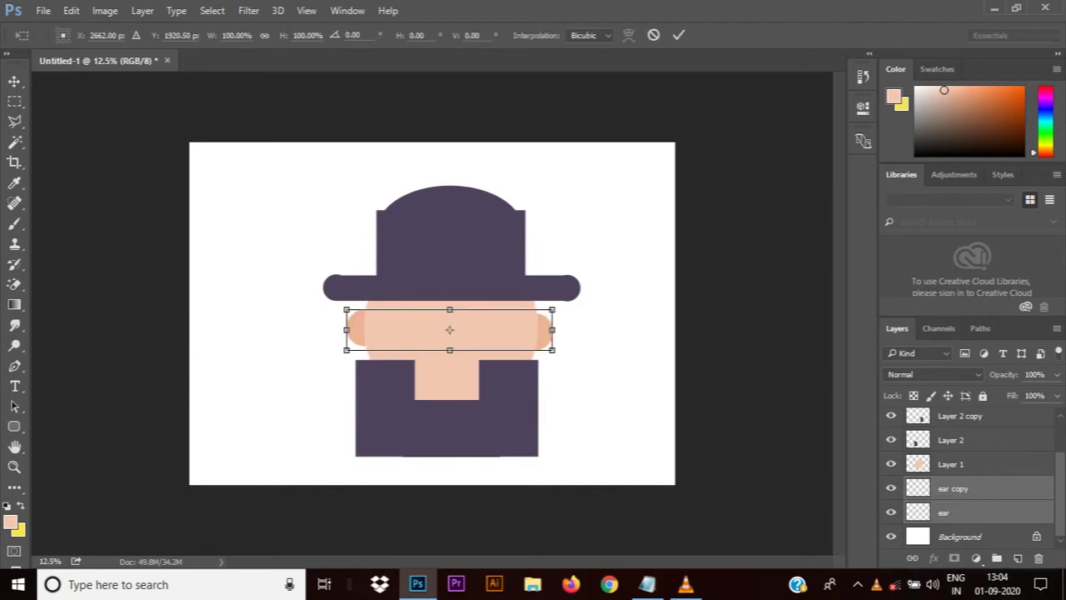
{"action": "key", "text": "Return"}
{"action": "key", "text": "alt+bracketright"}
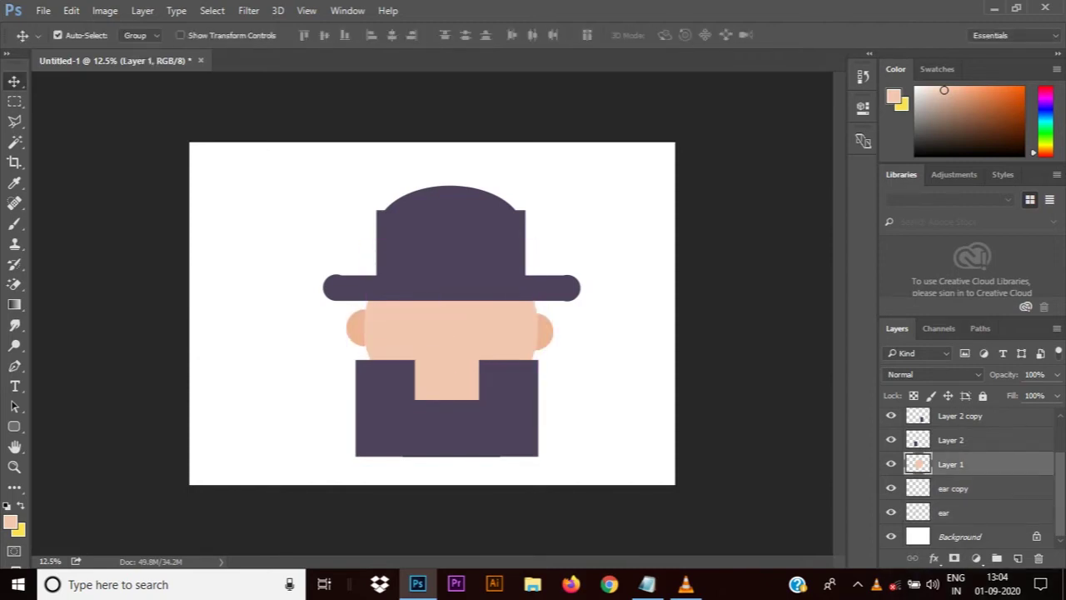
{"action": "key", "text": "ctrl+t"}
{"action": "left_click_drag", "start_coordinate": [537, 413], "coordinate": [546, 449]}
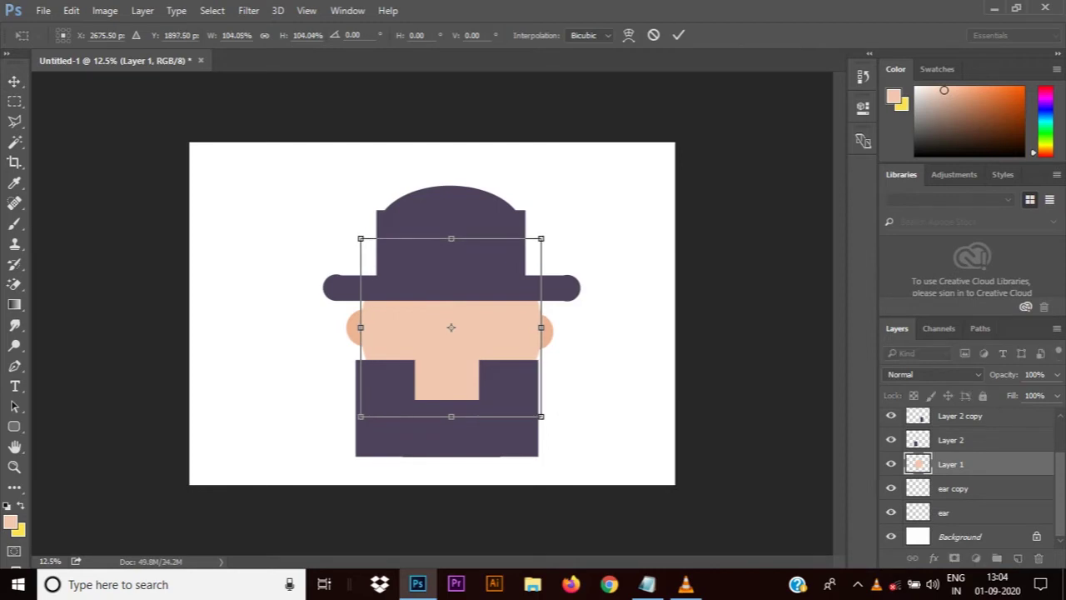
{"action": "key", "text": "Escape"}
Merge the hat pieces into one layer and lift the hat well above the head
{"action": "key", "text": "ctrl+v"}
{"action": "left_click_drag", "start_coordinate": [466, 210], "coordinate": [465, 208]}
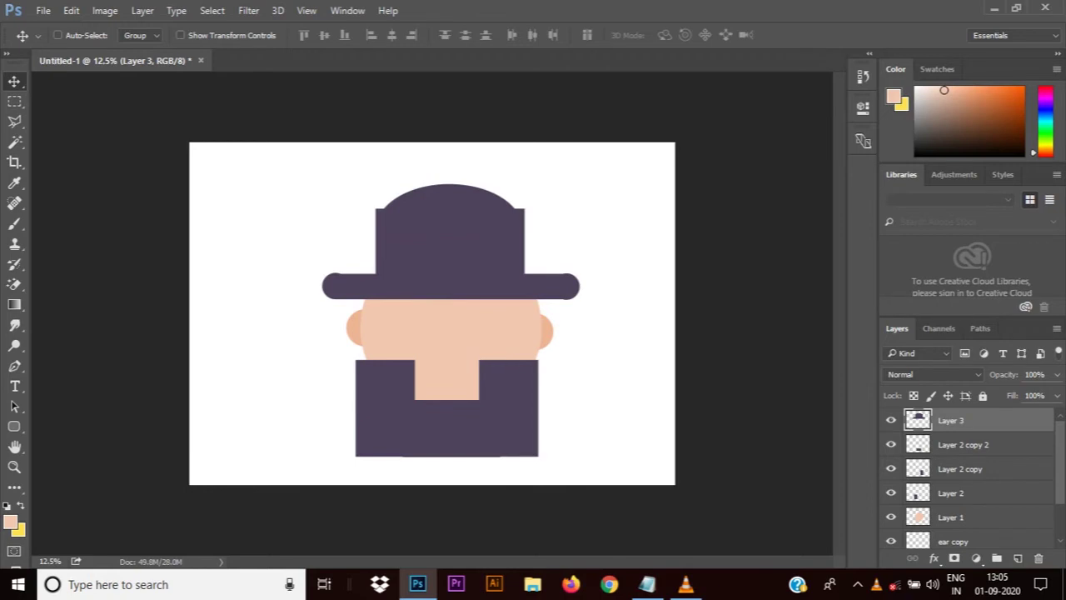
{"action": "left_click_drag", "start_coordinate": [456, 211], "coordinate": [462, 150]}
Delete the rounded top of the head on the face layer with a rectangular selection
{"action": "left_click", "coordinate": [951, 517]}
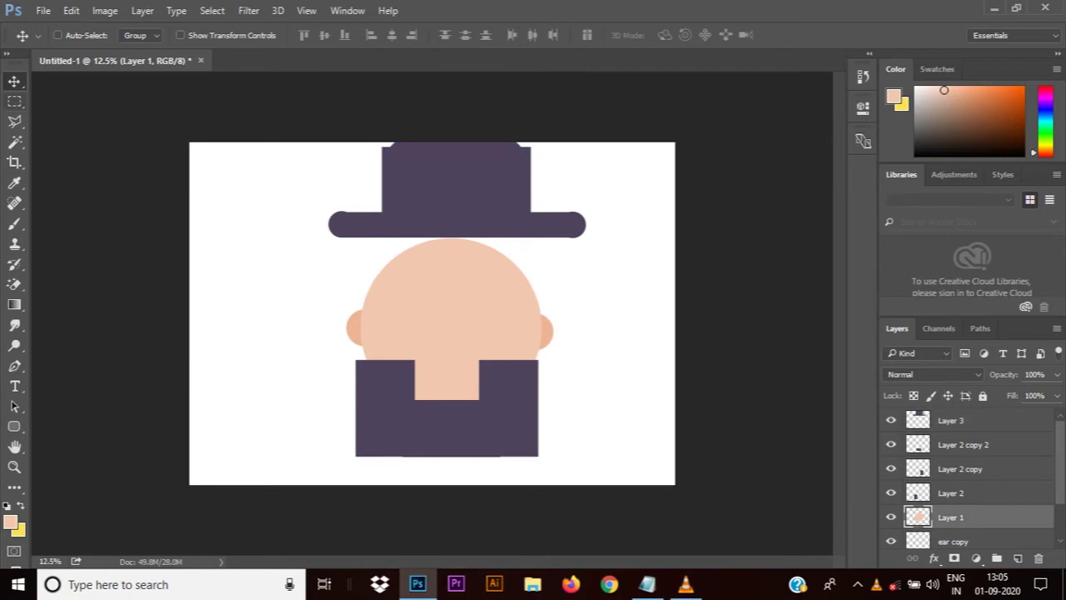
{"action": "key", "text": "m"}
{"action": "left_click_drag", "start_coordinate": [555, 300], "coordinate": [321, 236]}
{"action": "key", "text": "Delete"}
{"action": "key", "text": "ctrl+d"}
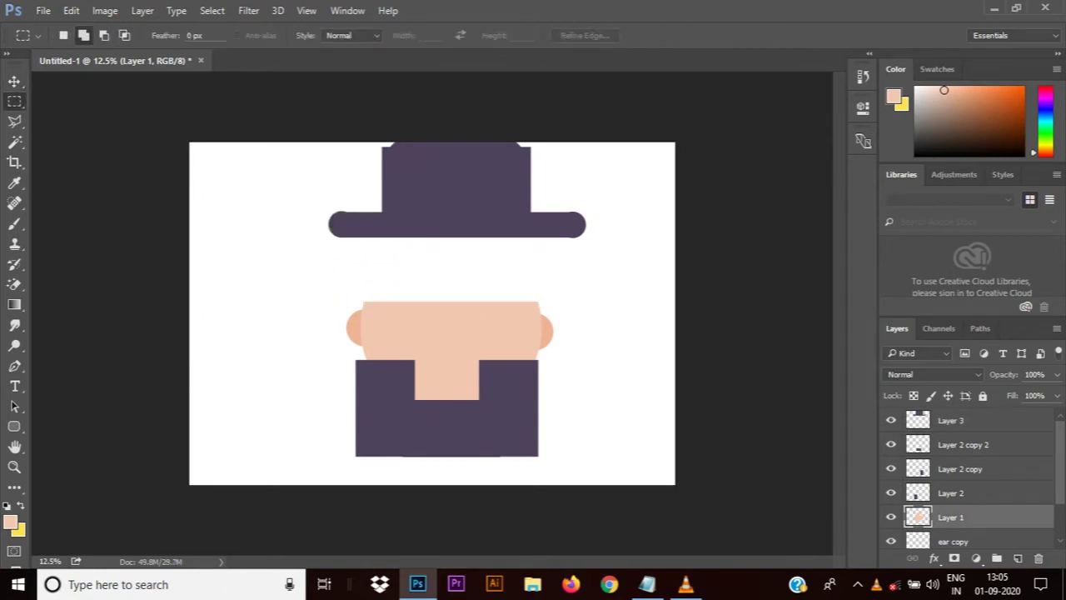
Lower the hat back down onto the flattened head
{"action": "key", "text": "v"}
{"action": "left_click_drag", "start_coordinate": [441, 187], "coordinate": [441, 205]}
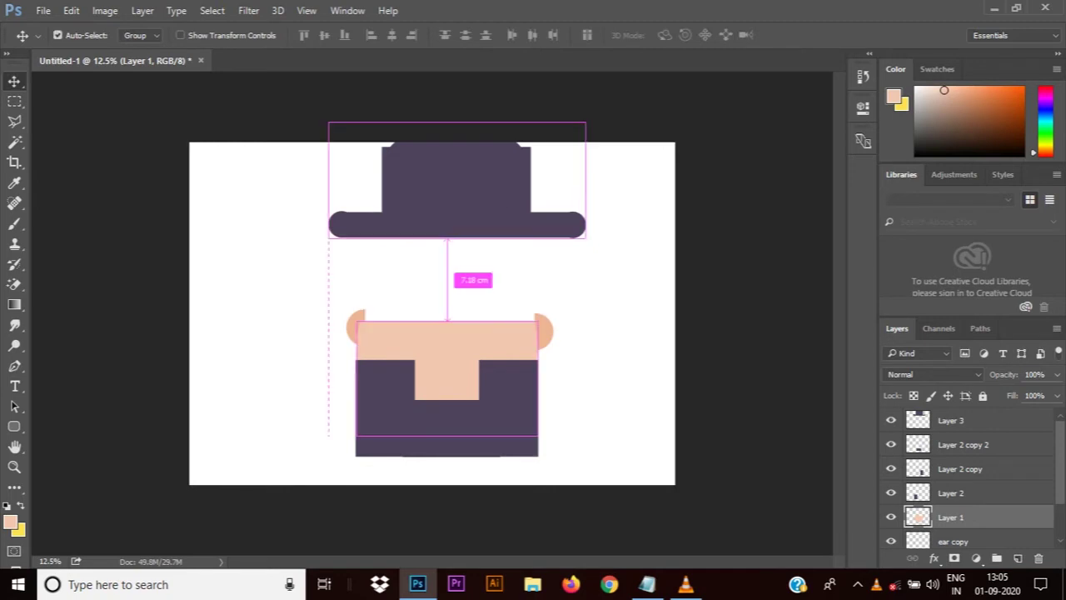
{"action": "key", "text": "ctrl+z"}
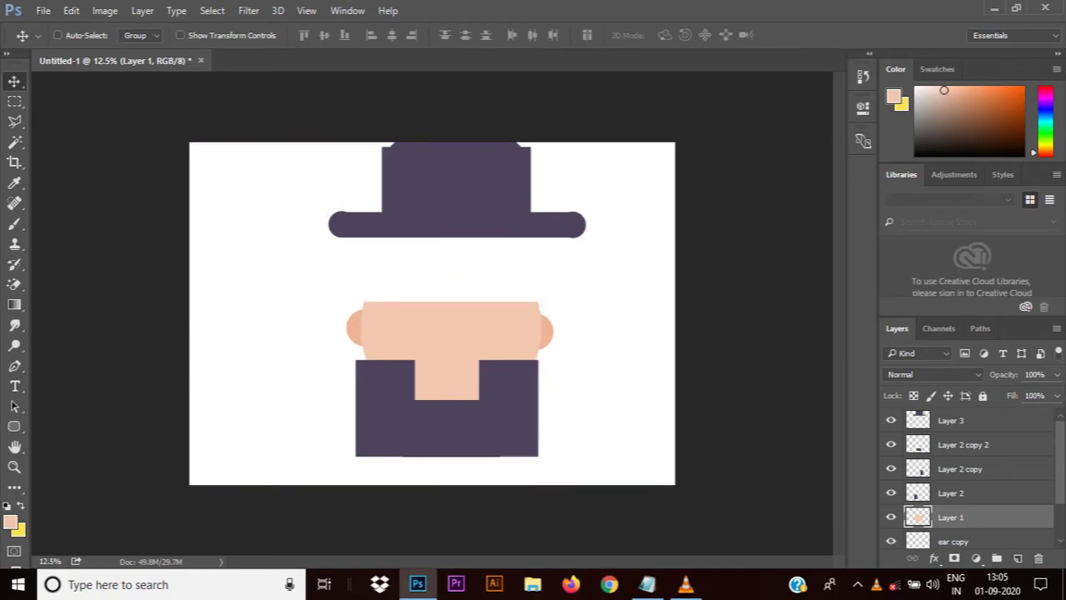
{"action": "left_click_drag", "start_coordinate": [461, 140], "coordinate": [454, 207]}
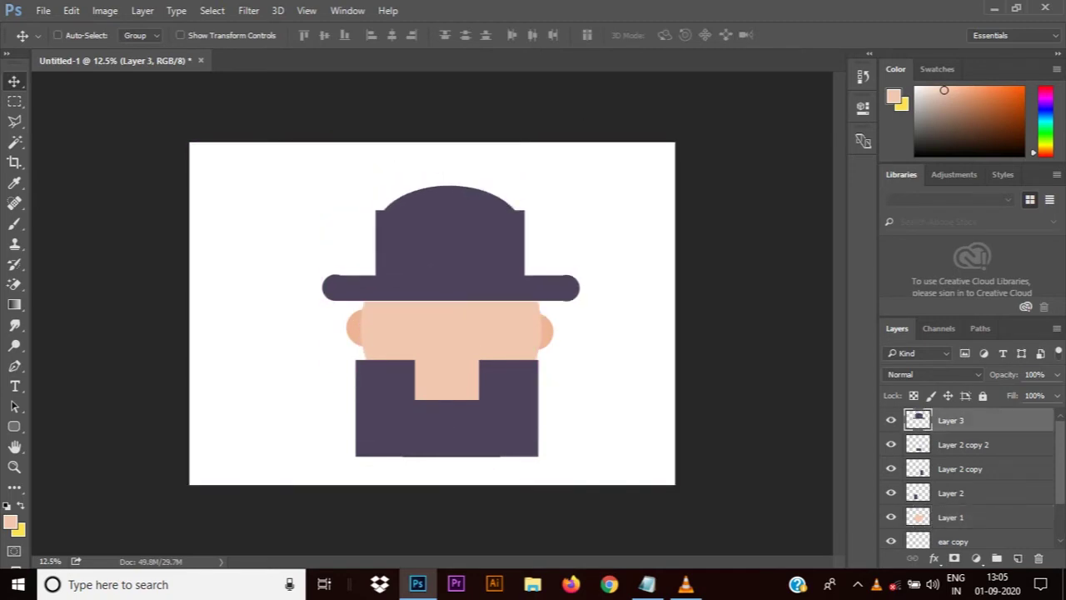
Rename the two layers to hat and face
{"action": "double_click", "coordinate": [950, 420]}
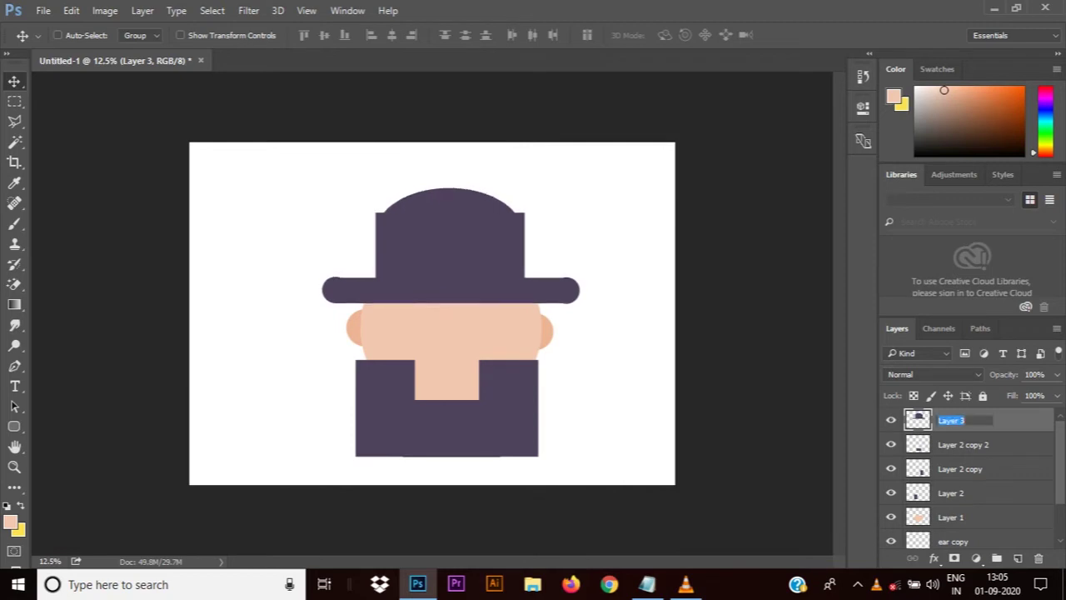
{"action": "type", "text": "hat"}
{"action": "key", "text": "Return"}
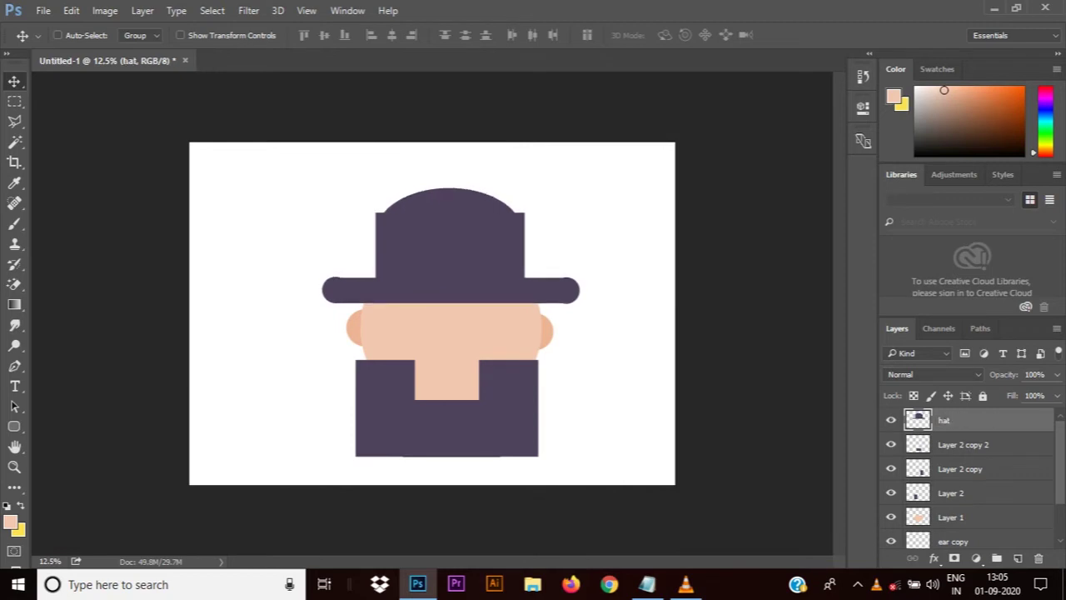
{"action": "double_click", "coordinate": [950, 517]}
{"action": "type", "text": "face"}
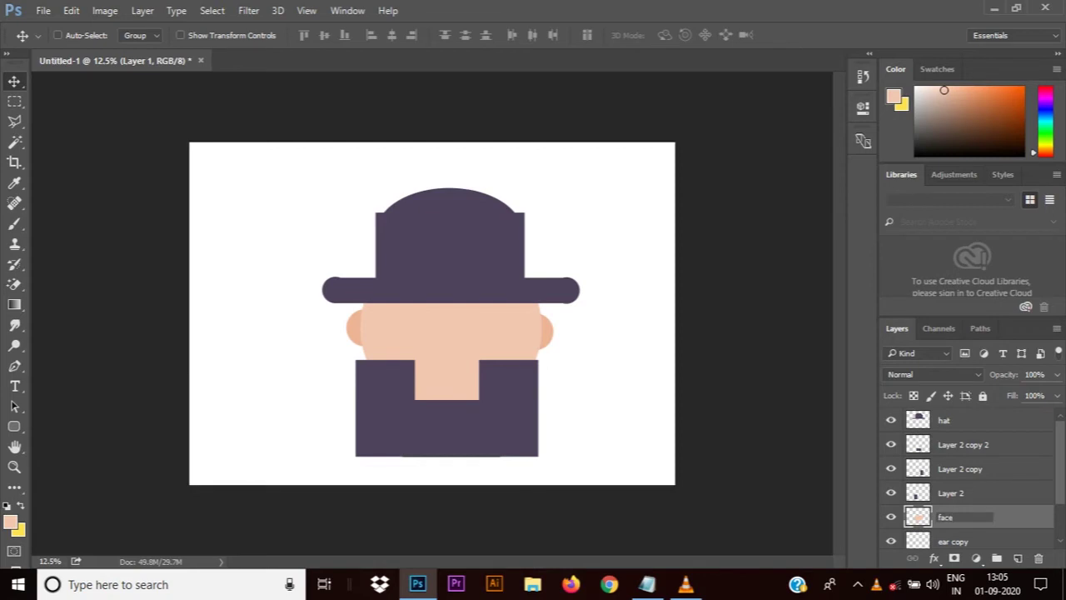
{"action": "key", "text": "Return"}
On a new layer, fill an oval with the hat's dark purple
{"action": "key", "text": "alt+bracketright"}
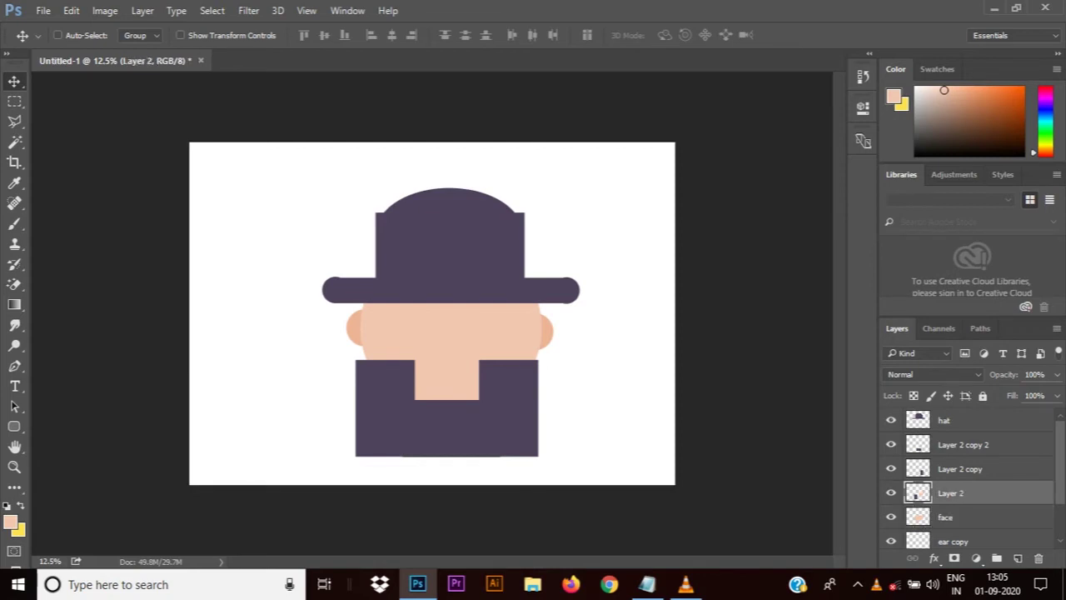
{"action": "key", "text": "alt+period"}
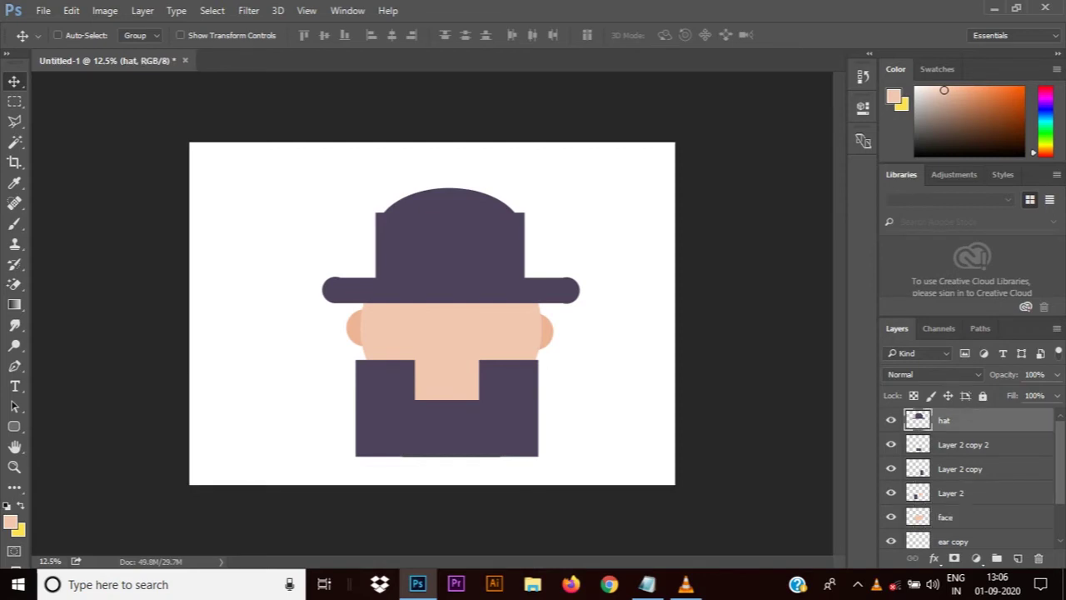
{"action": "left_click_drag", "start_coordinate": [14, 101], "coordinate": [59, 109]}
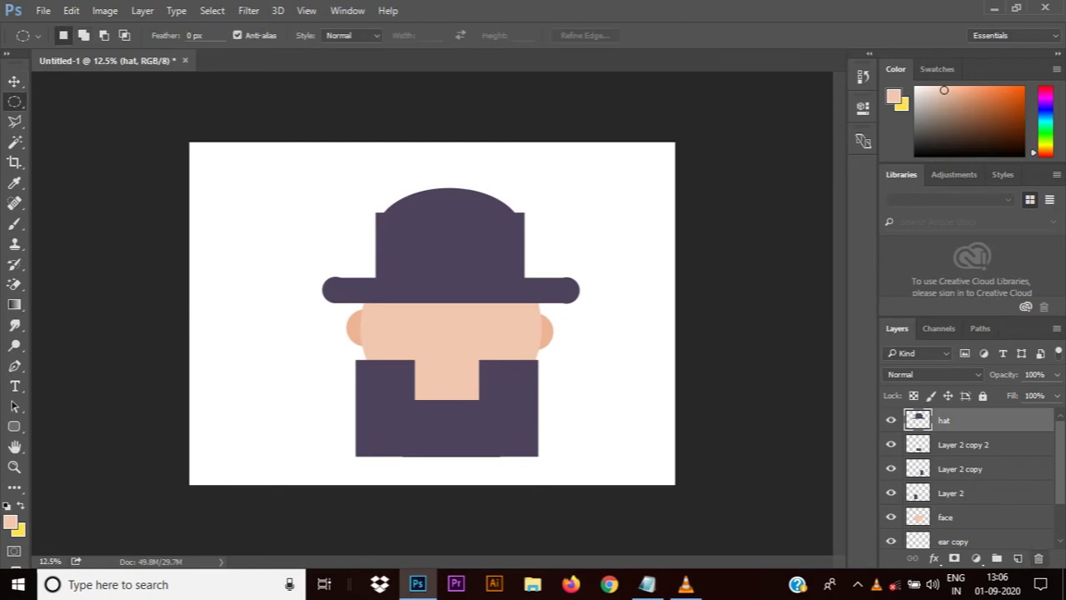
{"action": "left_click", "coordinate": [1018, 558]}
{"action": "left_click_drag", "start_coordinate": [231, 220], "coordinate": [292, 274]}
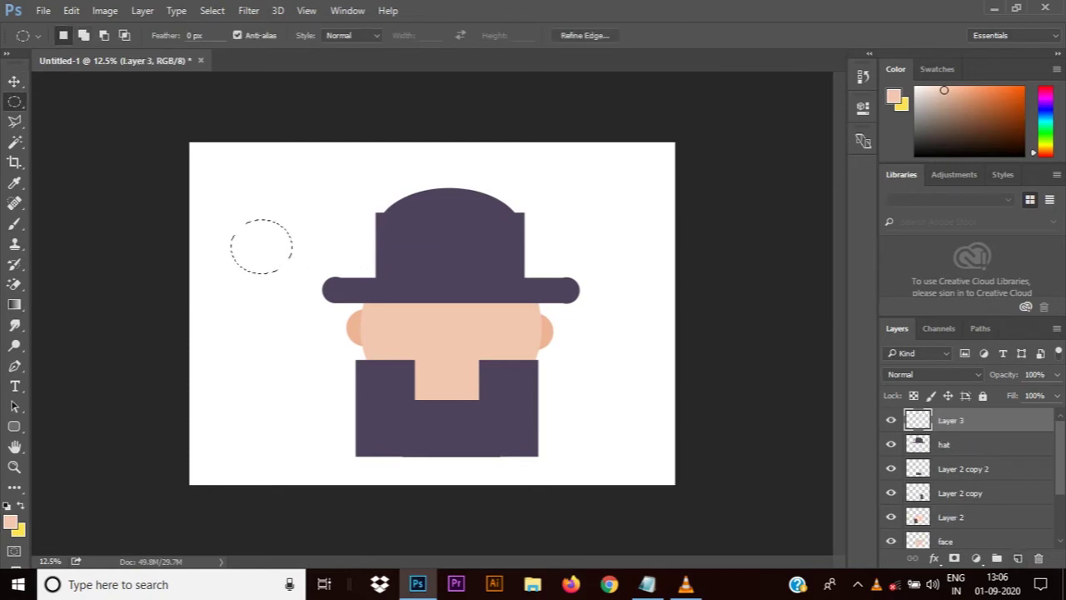
{"action": "left_click", "coordinate": [14, 182]}
{"action": "left_click", "coordinate": [450, 241]}
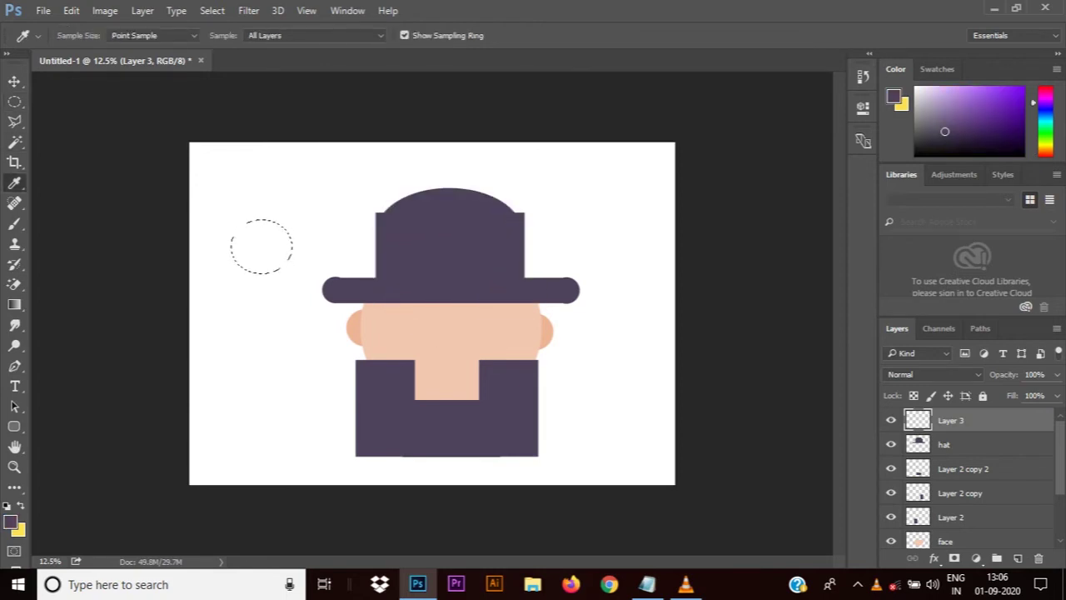
{"action": "key", "text": "alt+BackSpace"}
{"action": "key", "text": "ctrl+d"}
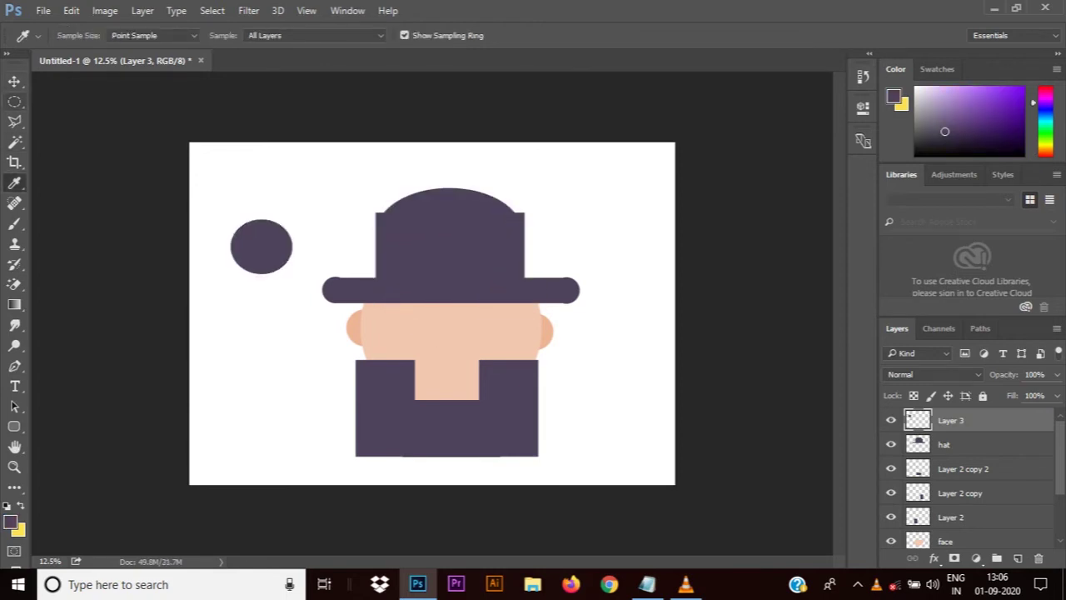
Cut the oval into a semicircle lens, place it on the face, and duplicate it
{"action": "left_click", "coordinate": [14, 101]}
{"action": "left_click_drag", "start_coordinate": [209, 216], "coordinate": [326, 245]}
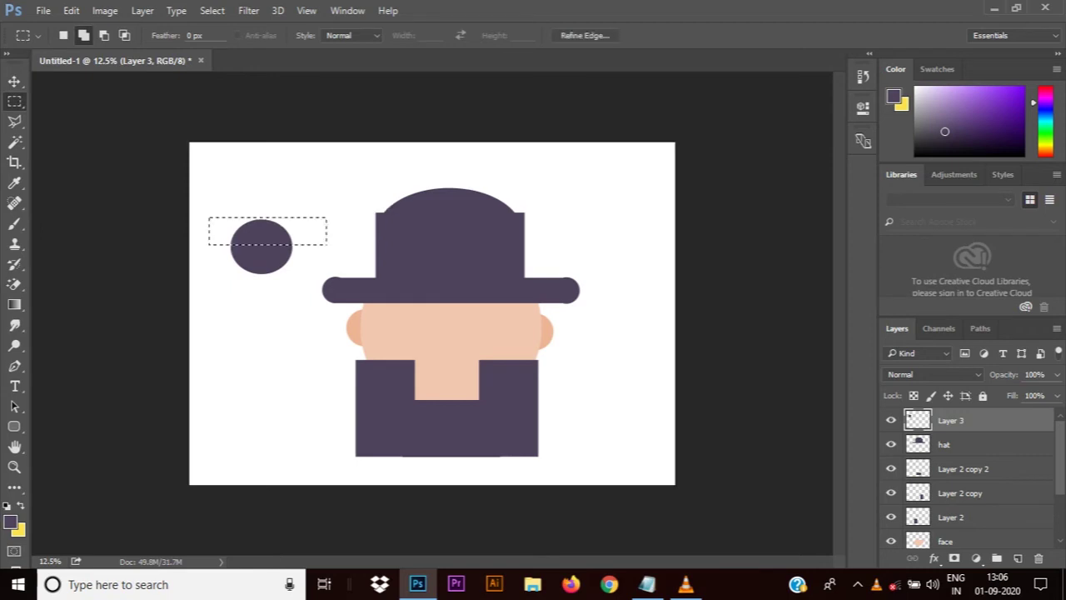
{"action": "key", "text": "Delete"}
{"action": "key", "text": "ctrl+d"}
{"action": "key", "text": "v"}
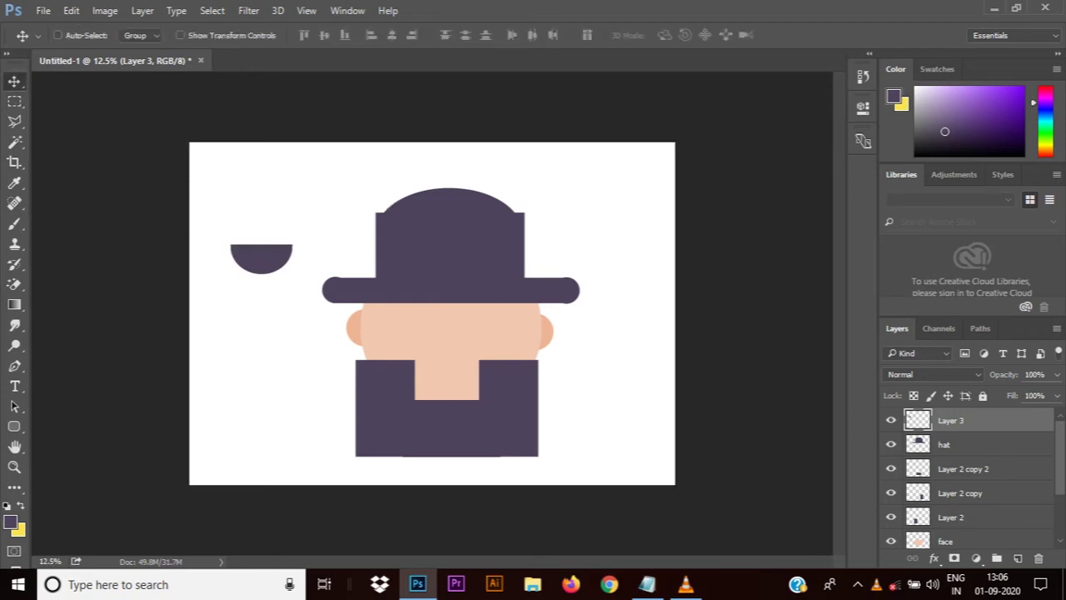
{"action": "mouse_move", "coordinate": [262, 260]}
{"action": "left_mouse_down"}
{"action": "mouse_move", "coordinate": [414, 332]}
{"action": "mouse_move", "coordinate": [399, 332]}
{"action": "mouse_move", "coordinate": [498, 330]}
{"action": "left_mouse_up"}
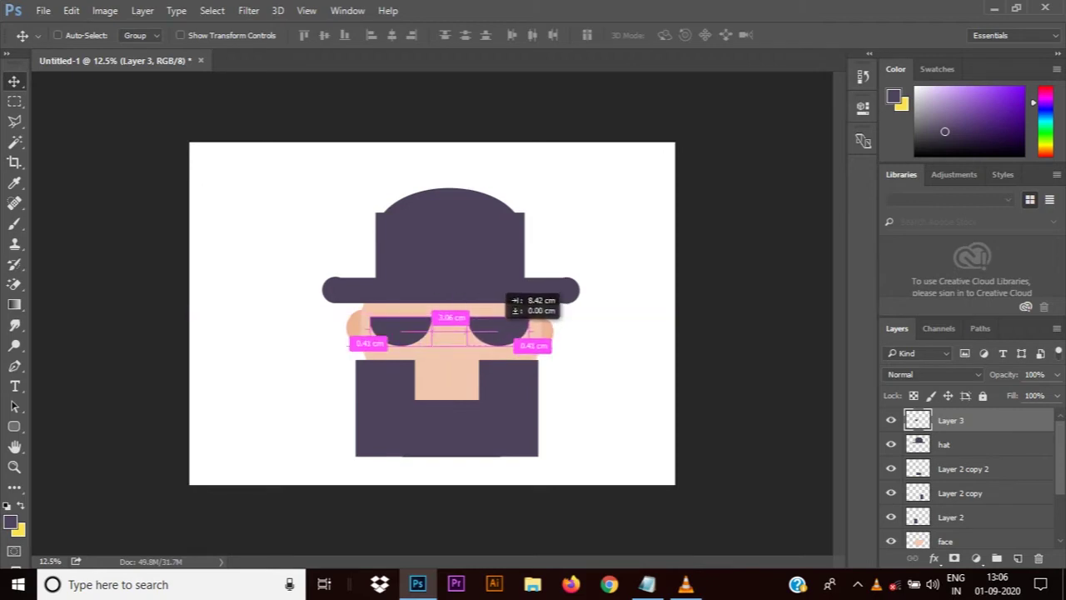
{"action": "left_click_drag", "start_coordinate": [498, 331], "coordinate": [491, 330]}
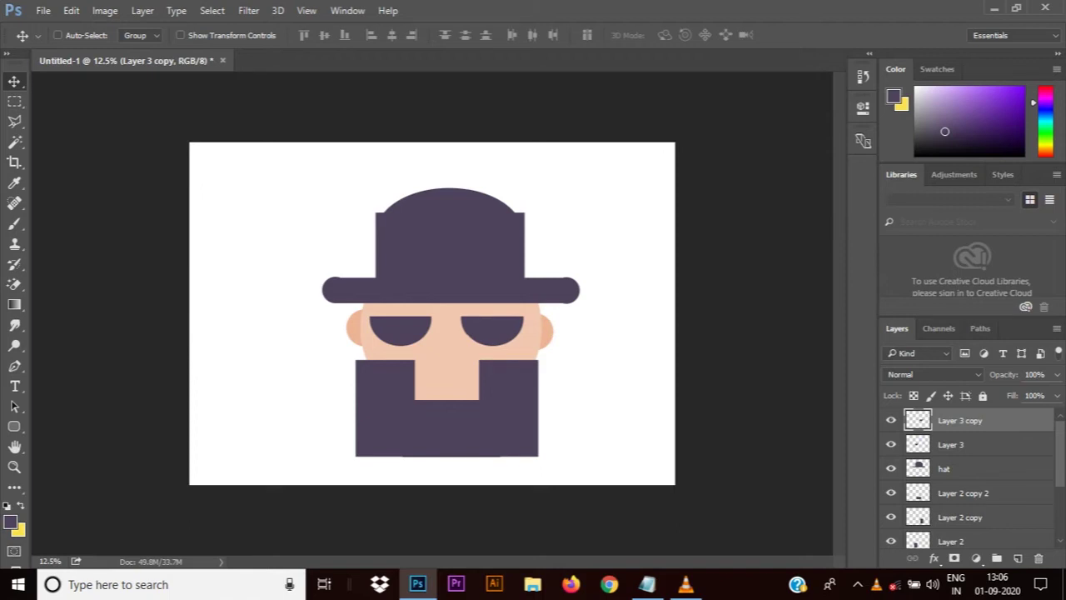
Fill a dark purple bridge between the lenses on a new layer
{"action": "key", "text": "m"}
{"action": "left_click_drag", "start_coordinate": [419, 316], "coordinate": [475, 334]}
{"action": "key", "text": "ctrl+shift+alt+n"}
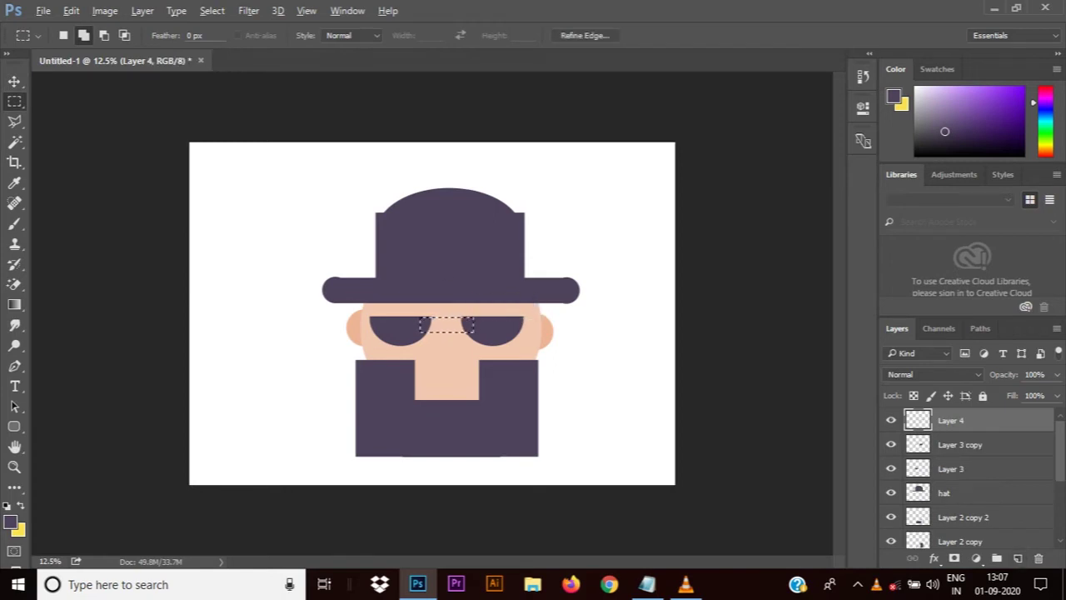
{"action": "key", "text": "alt+BackSpace"}
{"action": "key", "text": "ctrl+d"}
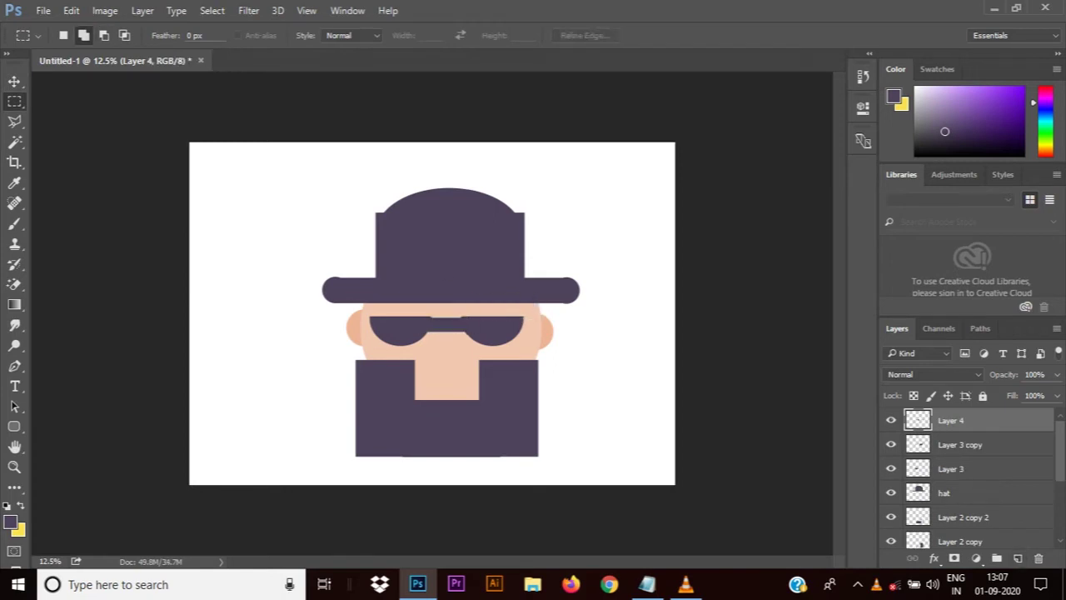
Make the bridge thinner and align it with the lens tops
{"action": "key", "text": "ctrl+t"}
{"action": "key", "text": "ctrl+plus"}
{"action": "key", "text": "ctrl+plus"}
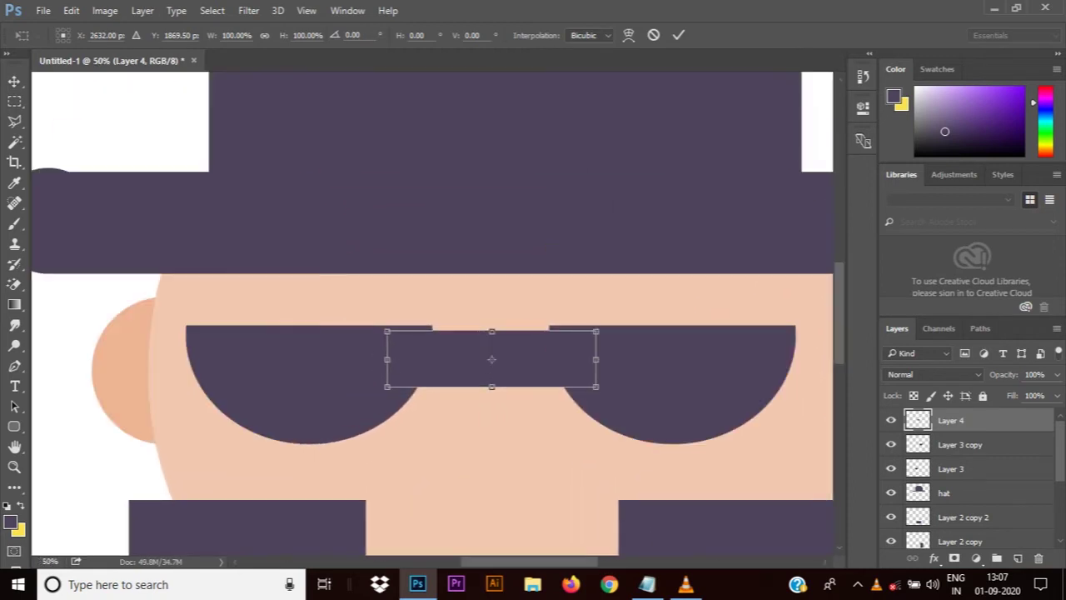
{"action": "left_click_drag", "start_coordinate": [491, 331], "coordinate": [492, 341]}
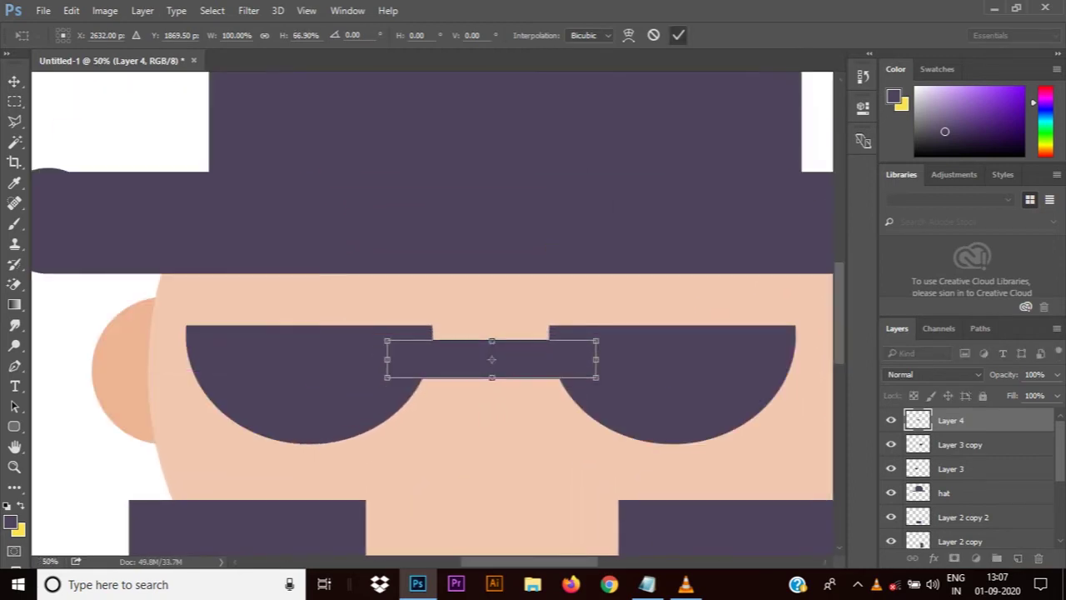
{"action": "key", "text": "Return"}
{"action": "key", "text": "v"}
{"action": "mouse_move", "coordinate": [499, 350]}
{"action": "left_mouse_down"}
{"action": "mouse_move", "coordinate": [500, 335]}
{"action": "mouse_move", "coordinate": [133, 339]}
{"action": "left_mouse_up"}
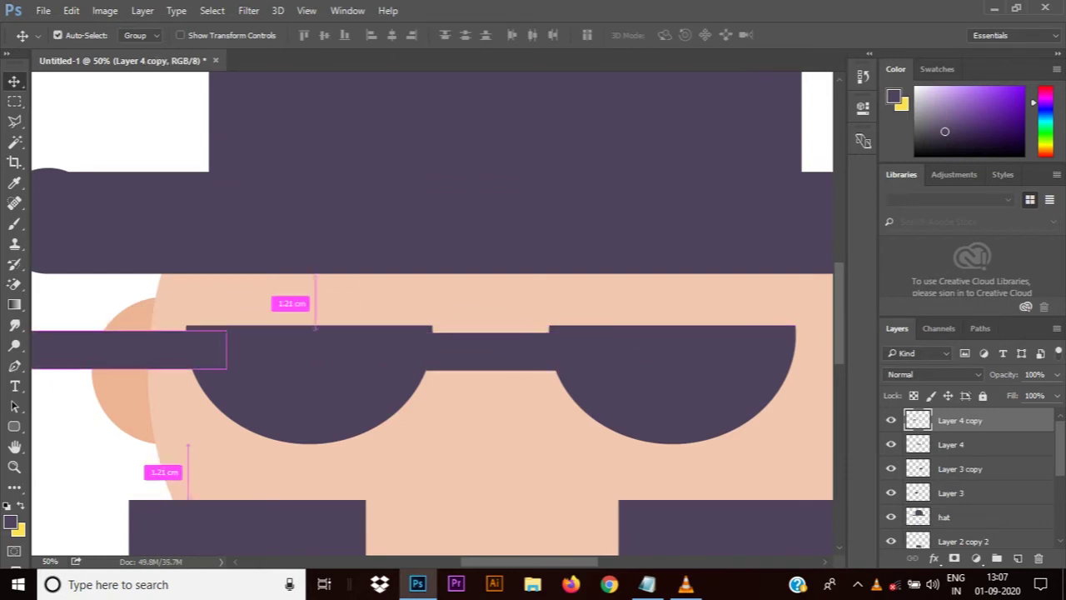
Narrow the copied bar into a short arm and extend the glasses bar to the right
{"action": "key", "text": "ctrl+t"}
{"action": "mouse_move", "coordinate": [223, 349]}
{"action": "left_mouse_down"}
{"action": "mouse_move", "coordinate": [167, 349]}
{"action": "mouse_move", "coordinate": [193, 333]}
{"action": "left_mouse_up"}
{"action": "key", "text": "Return"}
{"action": "scroll", "coordinate": [433, 316], "scroll_direction": "down", "scroll_amount": 1}
{"action": "scroll", "coordinate": [433, 316], "scroll_direction": "right", "scroll_amount": 1}
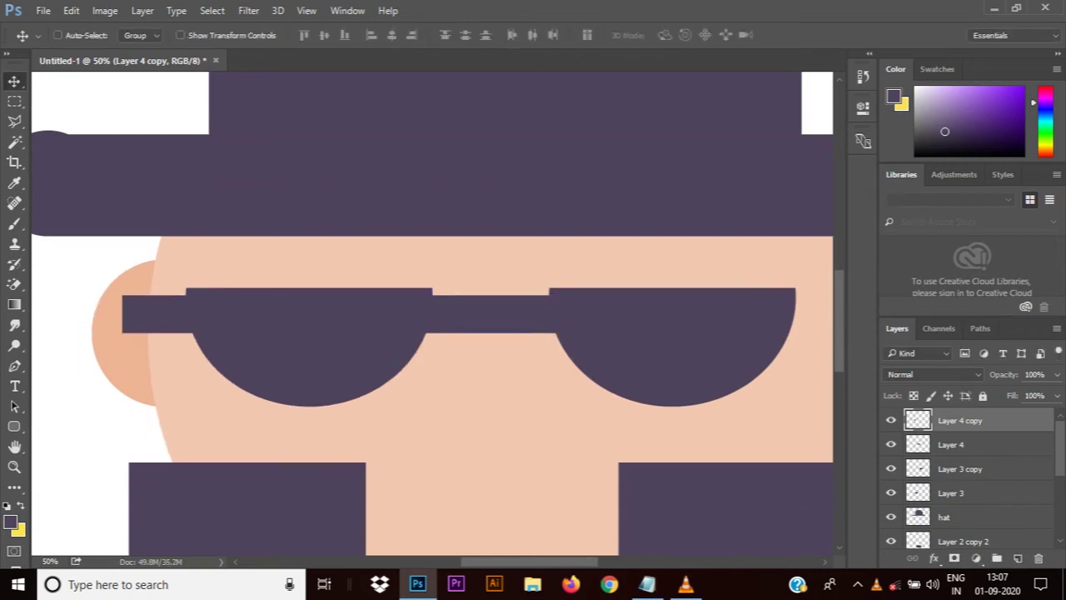
{"action": "scroll", "coordinate": [433, 317], "scroll_direction": "right", "scroll_amount": 1}
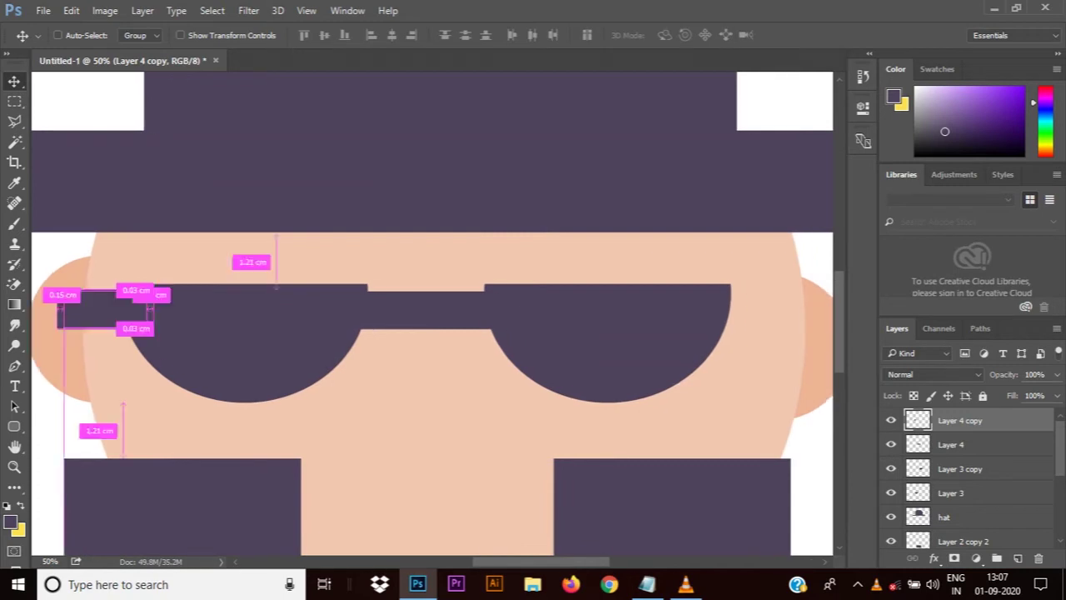
{"action": "left_click_drag", "start_coordinate": [449, 284], "coordinate": [764, 283]}
Merge the bar pieces and lenses into one layer named sunglass, raised slightly
{"action": "key", "text": "shift+alt+bracketleft"}
{"action": "key", "text": "shift+alt+bracketleft"}
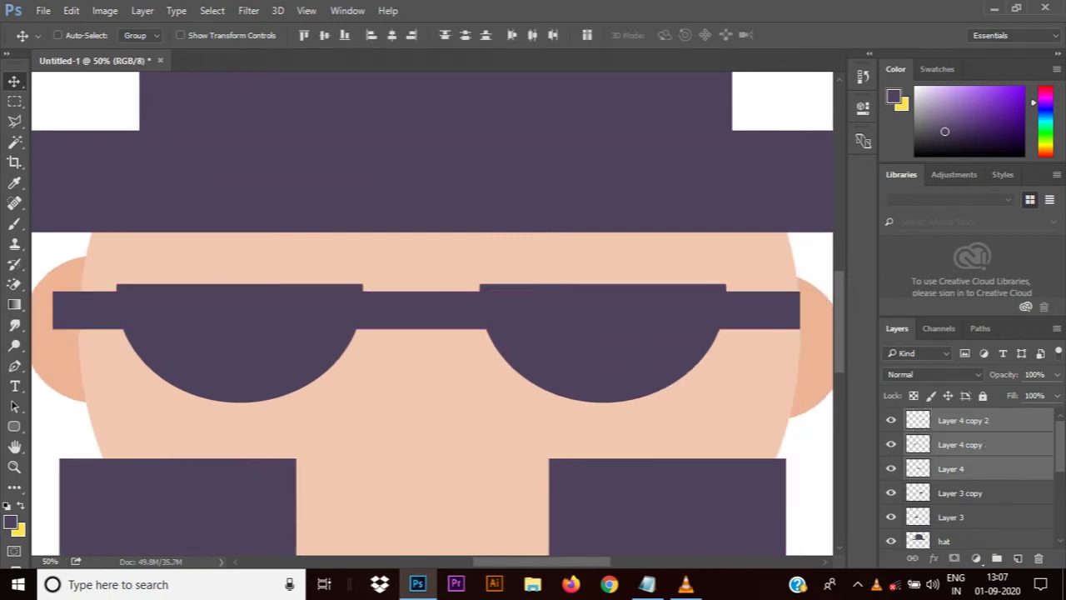
{"action": "key", "text": "ctrl+e"}
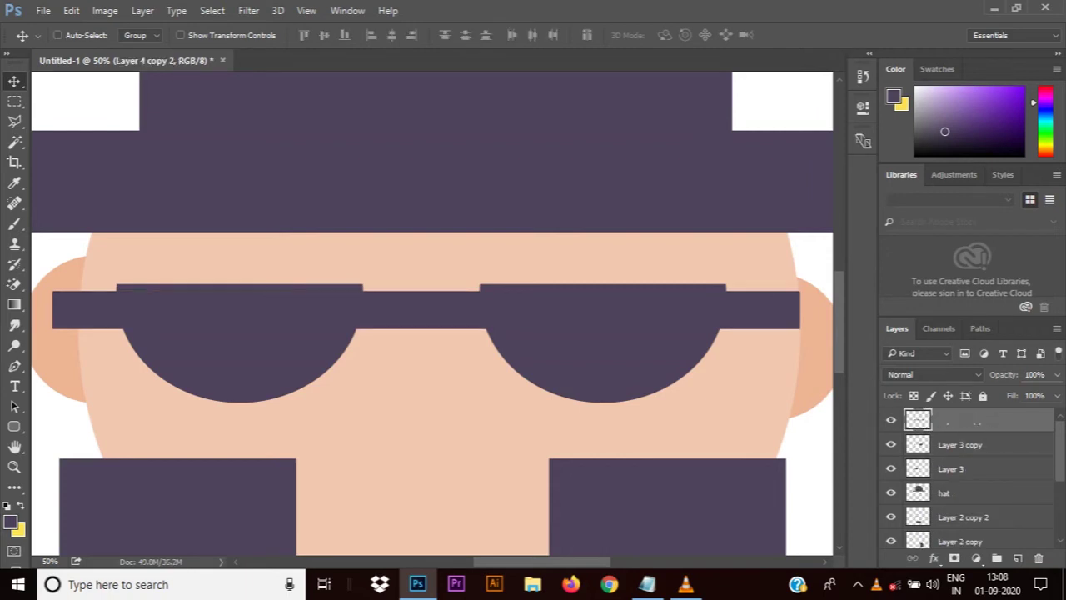
{"action": "key", "text": "Return"}
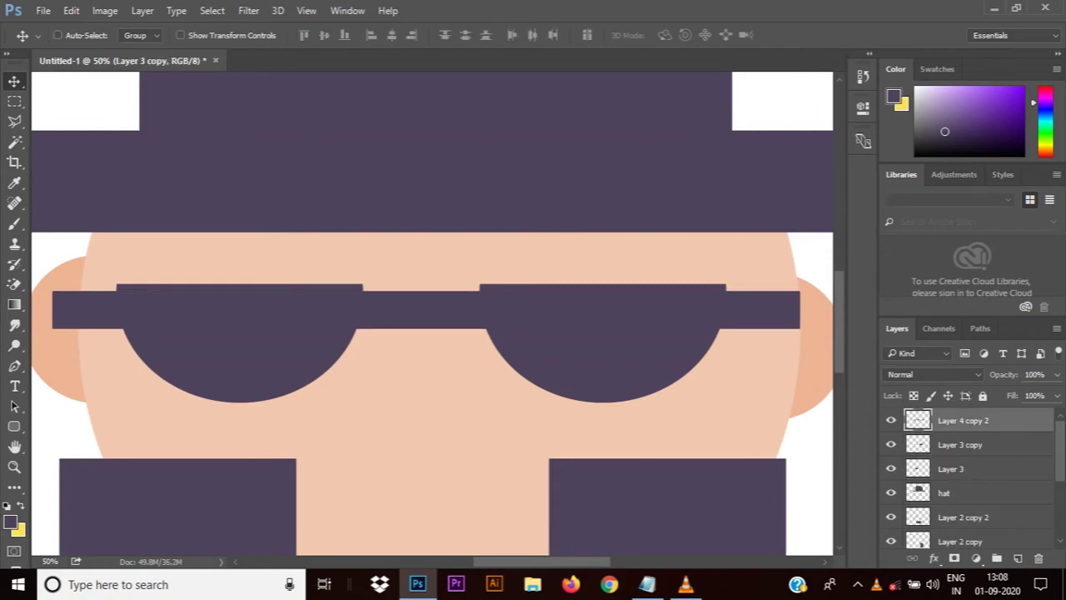
{"action": "key", "text": "shift+alt+bracketleft"}
{"action": "key", "text": "shift+alt+bracketleft"}
{"action": "key", "text": "ctrl+e"}
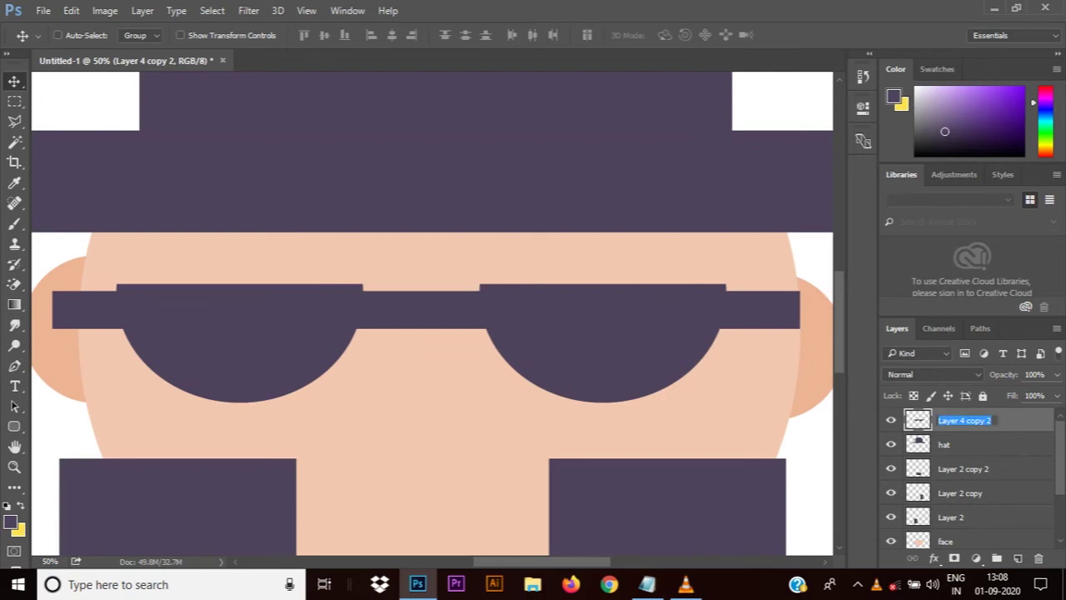
{"action": "type", "text": "sunglass"}
{"action": "key", "text": "Return"}
{"action": "mouse_move", "coordinate": [559, 283]}
{"action": "left_mouse_down"}
{"action": "mouse_move", "coordinate": [566, 241]}
{"action": "mouse_move", "coordinate": [566, 252]}
{"action": "left_mouse_up"}
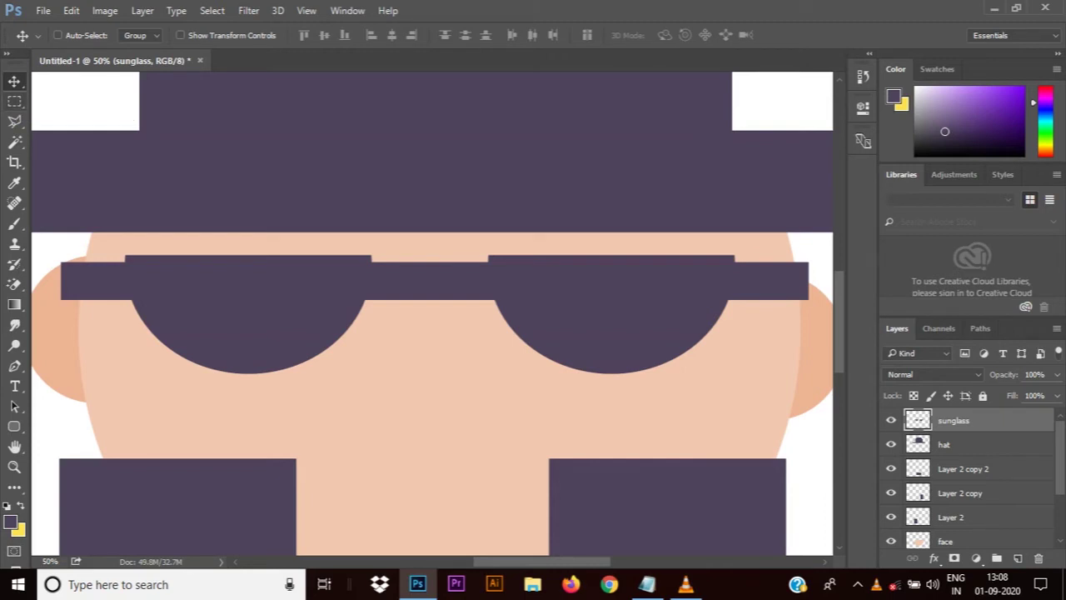
On a new layer, fill a rectangle below the sunglasses with light lavender #cbb6e0
{"action": "key", "text": "ctrl+shift+alt+n"}
{"action": "key", "text": "m"}
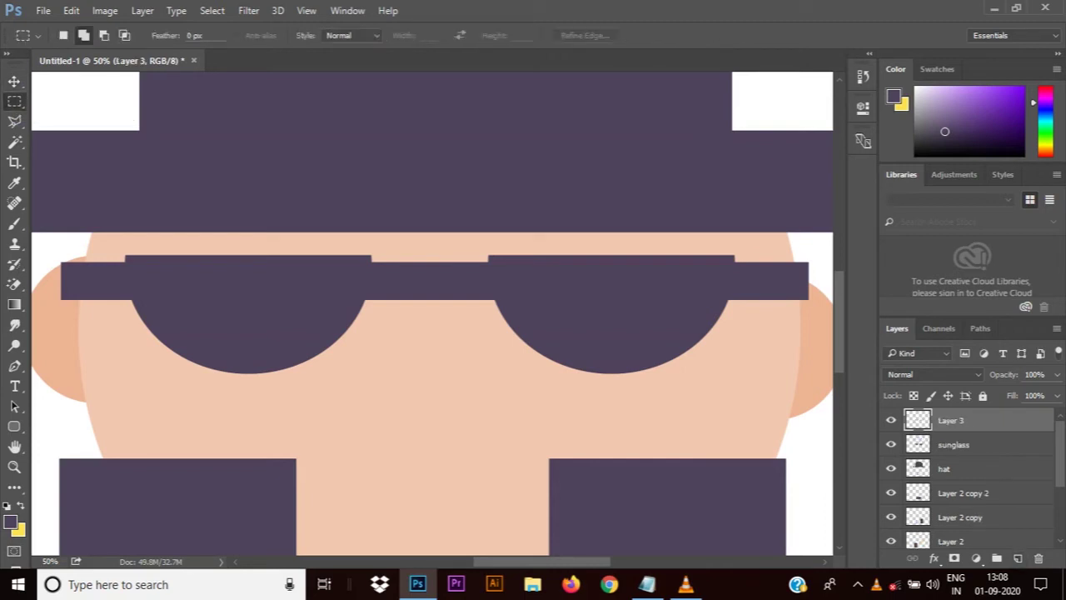
{"action": "left_click_drag", "start_coordinate": [355, 361], "coordinate": [518, 406]}
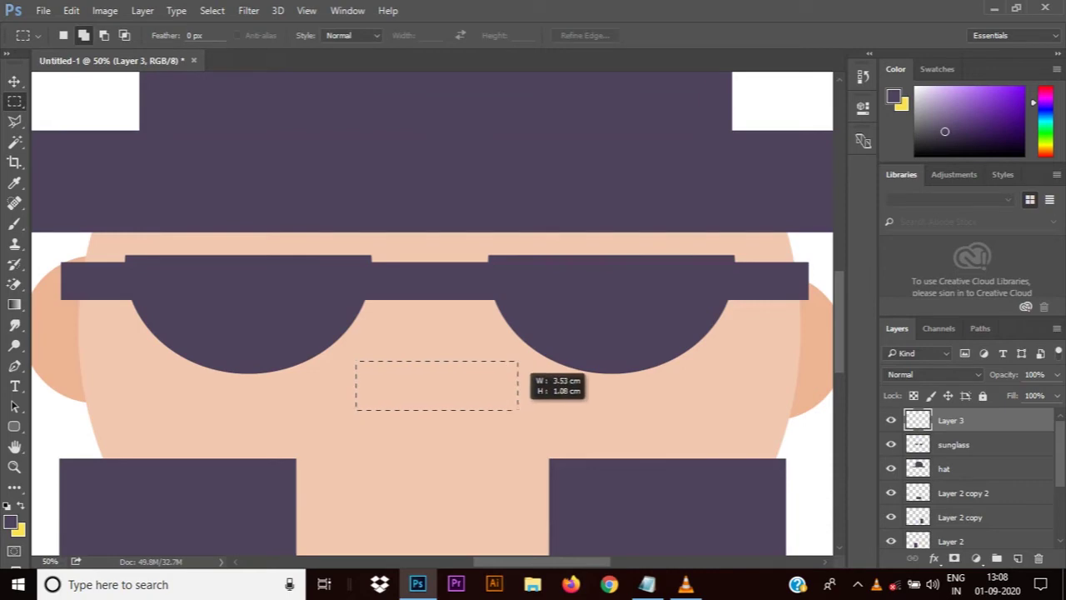
{"action": "left_click", "coordinate": [10, 522]}
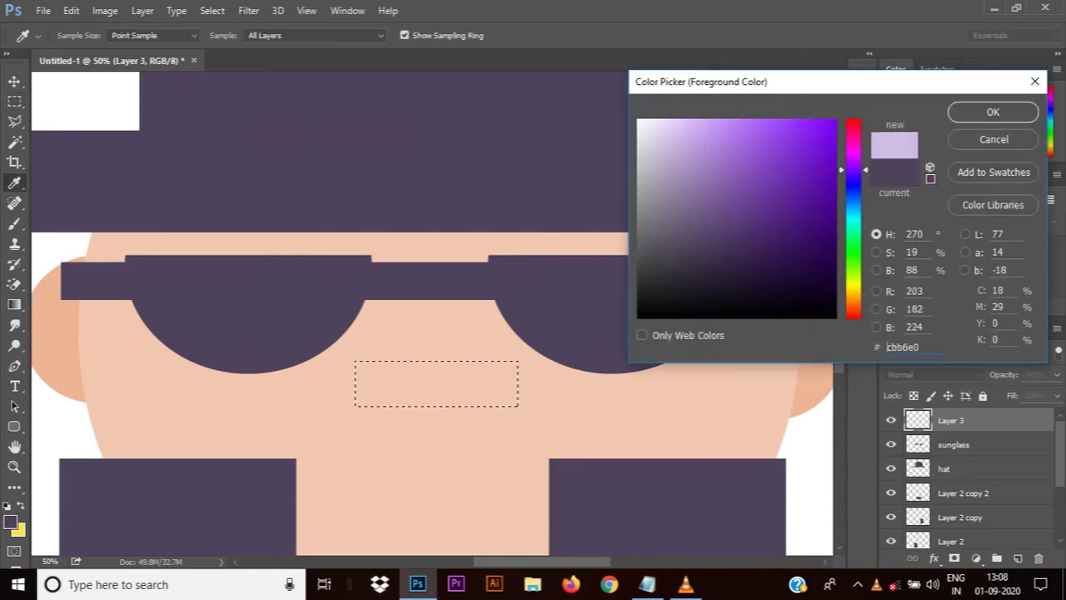
{"action": "left_click_drag", "start_coordinate": [682, 131], "coordinate": [691, 119]}
{"action": "key", "text": "Return"}
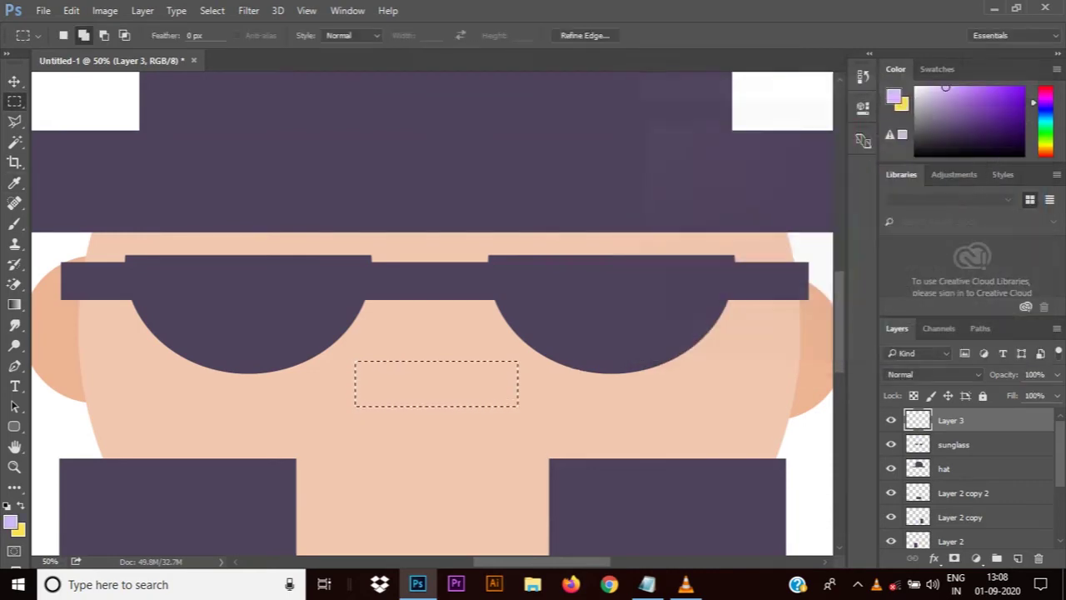
{"action": "key", "text": "alt+BackSpace"}
{"action": "key", "text": "ctrl+d"}
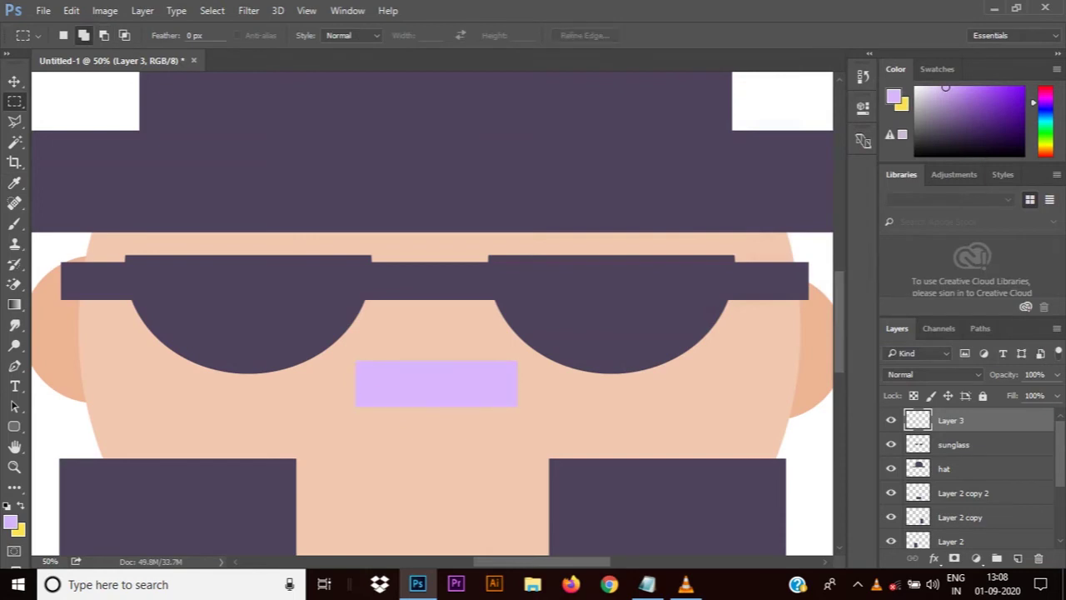
Move the lavender rectangle onto the left lens and rotate it into a diagonal stripe
{"action": "key", "text": "v"}
{"action": "left_click_drag", "start_coordinate": [474, 347], "coordinate": [283, 254]}
{"action": "key", "text": "ctrl+t"}
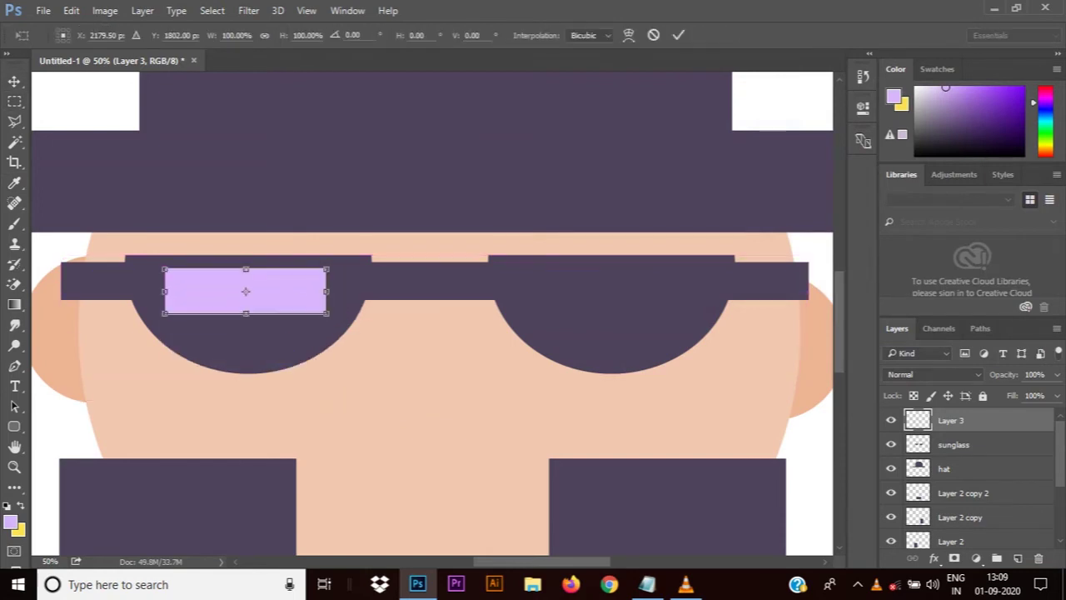
{"action": "left_click_drag", "start_coordinate": [333, 315], "coordinate": [177, 350]}
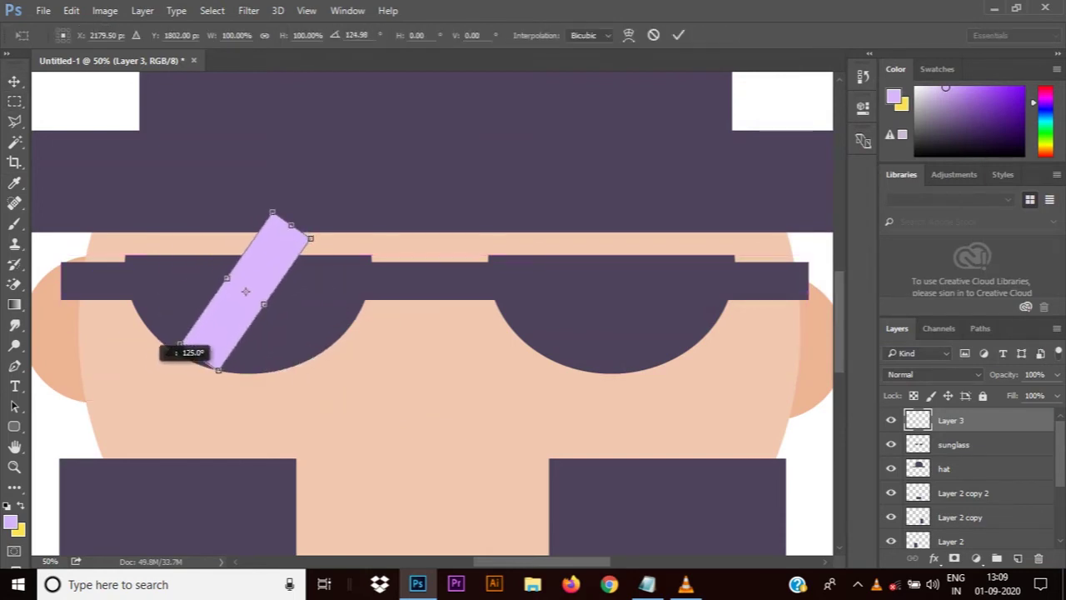
{"action": "key", "text": "Return"}
{"action": "left_click_drag", "start_coordinate": [275, 274], "coordinate": [227, 287]}
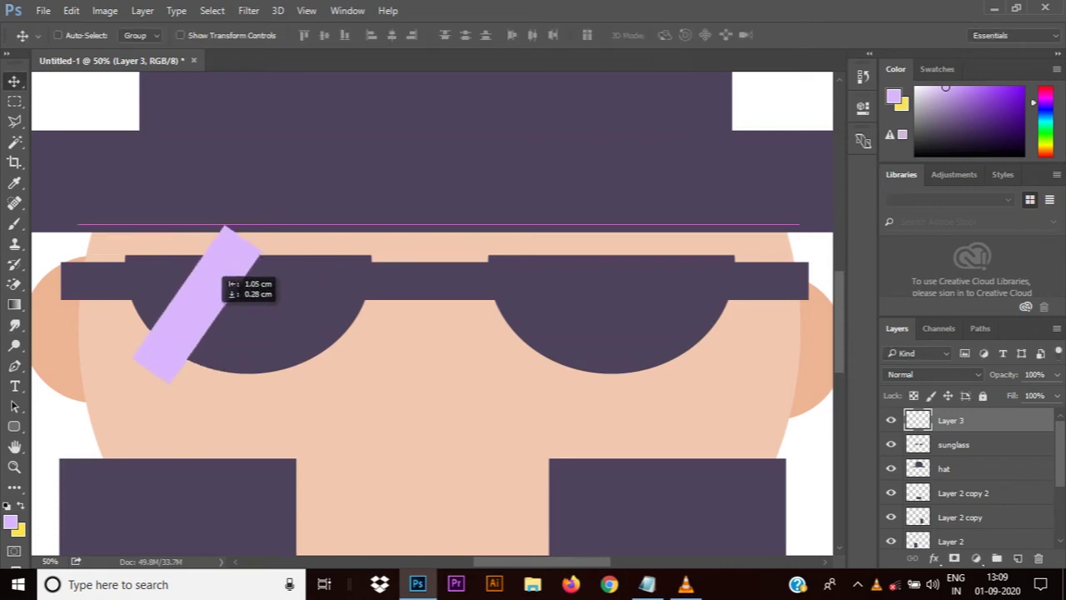
Shrink the stripe to about 65% and place a copy beside it
{"action": "key", "text": "ctrl+t"}
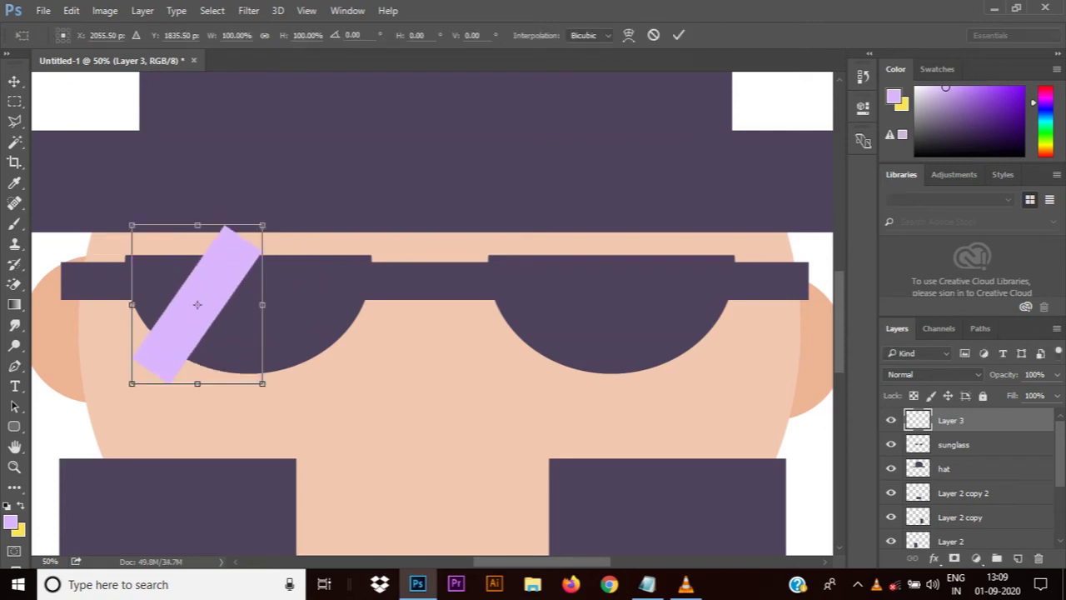
{"action": "left_click_drag", "start_coordinate": [262, 225], "coordinate": [240, 252]}
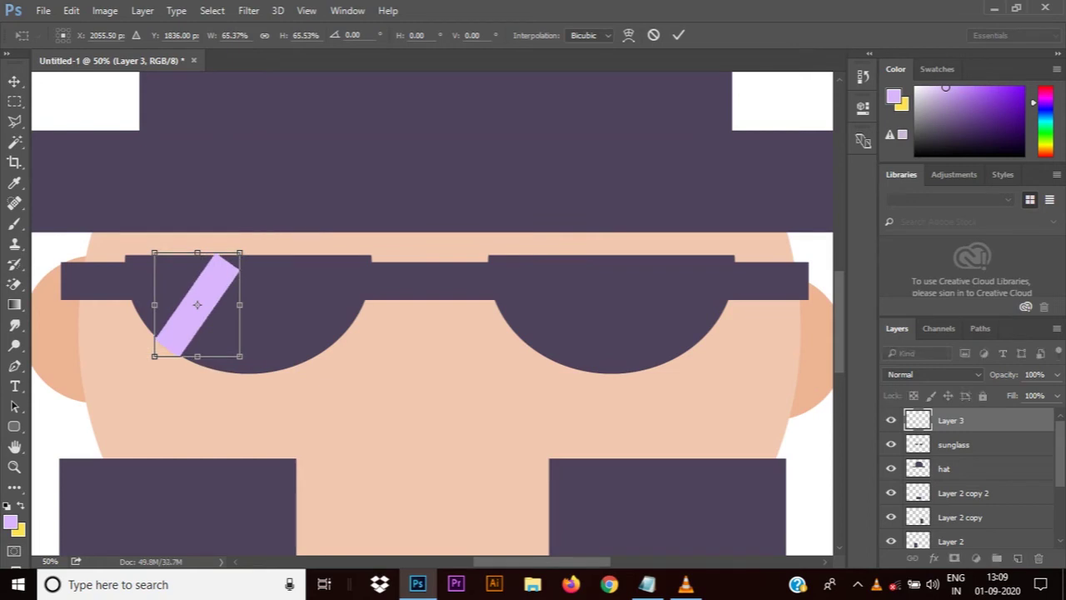
{"action": "key", "text": "Return"}
{"action": "mouse_move", "coordinate": [235, 272]}
{"action": "left_mouse_down"}
{"action": "mouse_move", "coordinate": [284, 288]}
{"action": "mouse_move", "coordinate": [274, 282]}
{"action": "left_mouse_up"}
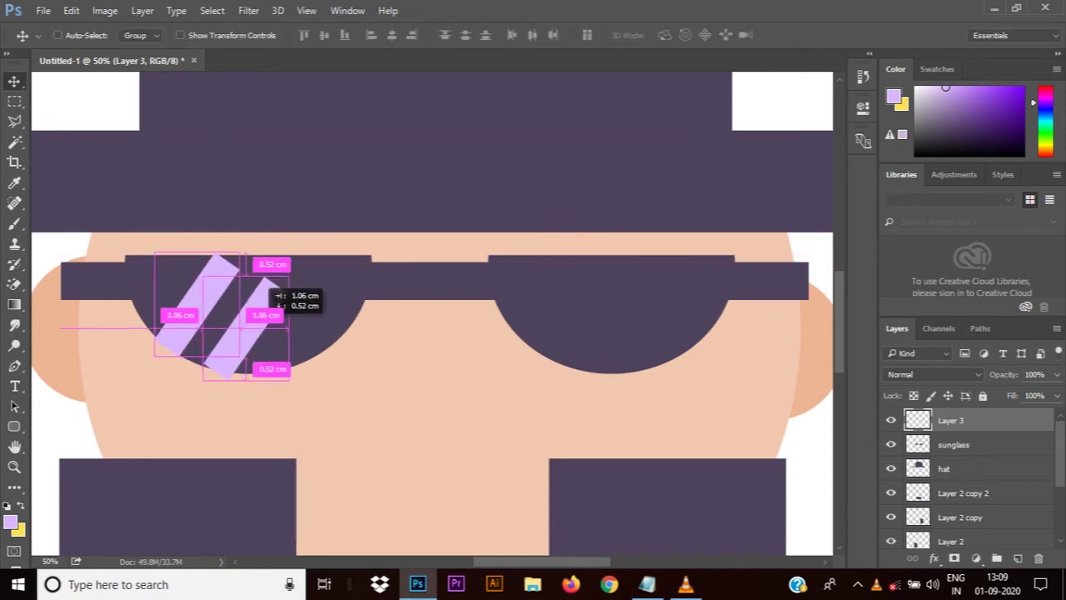
Reposition the second stripe, then widen, lengthen and slightly tilt it
{"action": "left_click_drag", "start_coordinate": [277, 297], "coordinate": [328, 329]}
{"action": "key", "text": "ctrl+t"}
{"action": "left_click_drag", "start_coordinate": [263, 276], "coordinate": [263, 247]}
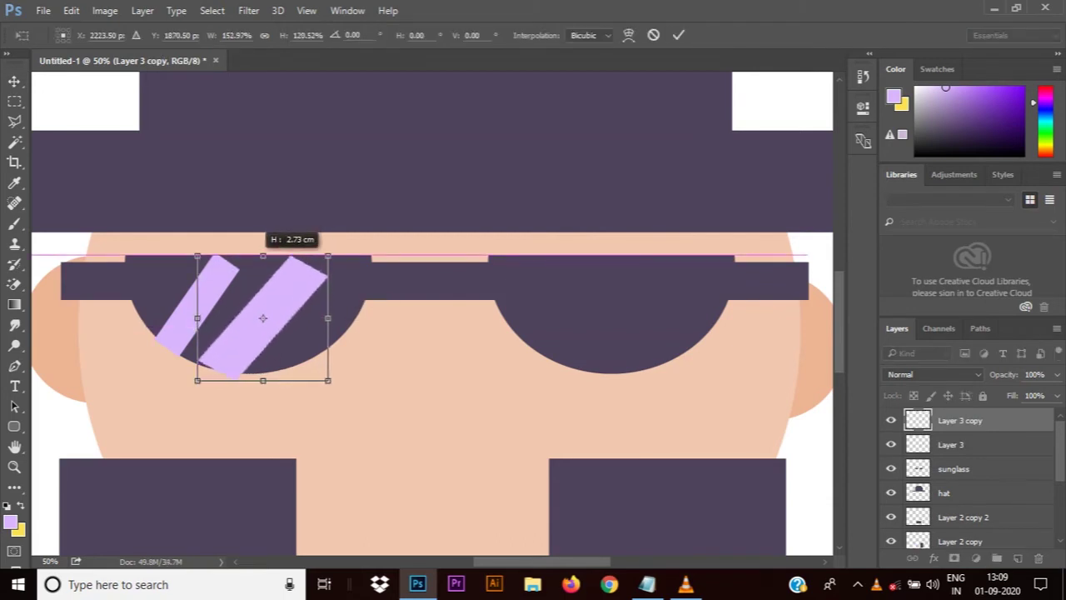
{"action": "mouse_move", "coordinate": [345, 242]}
{"action": "left_mouse_down"}
{"action": "mouse_move", "coordinate": [334, 231]}
{"action": "mouse_move", "coordinate": [312, 252]}
{"action": "left_mouse_up"}
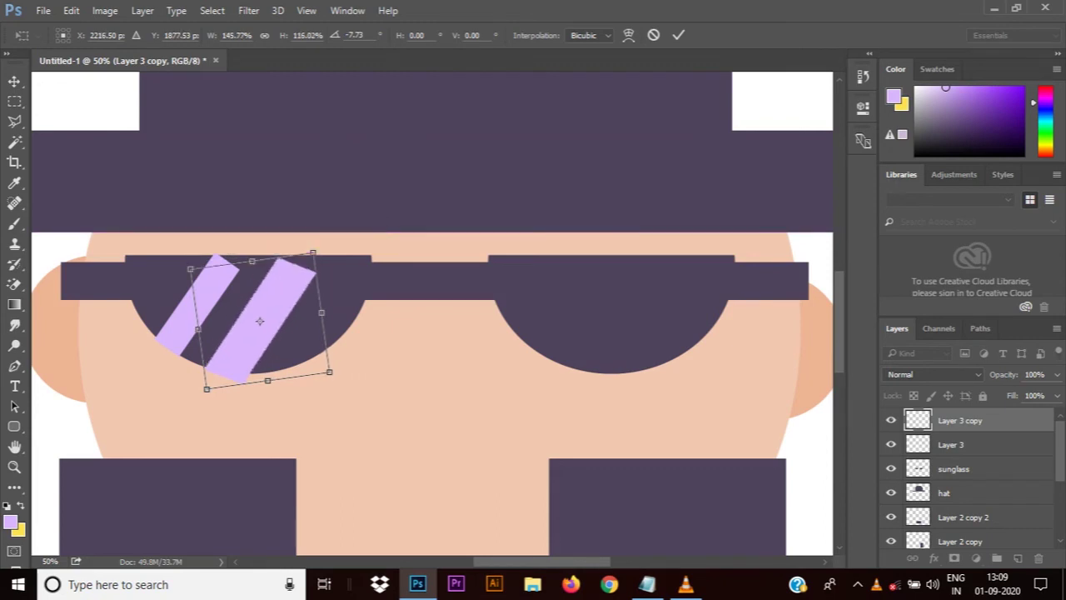
{"action": "left_click_drag", "start_coordinate": [329, 372], "coordinate": [330, 373]}
Distort the second stripe's corners into a wider slanted highlight
{"action": "right_click", "coordinate": [278, 333]}
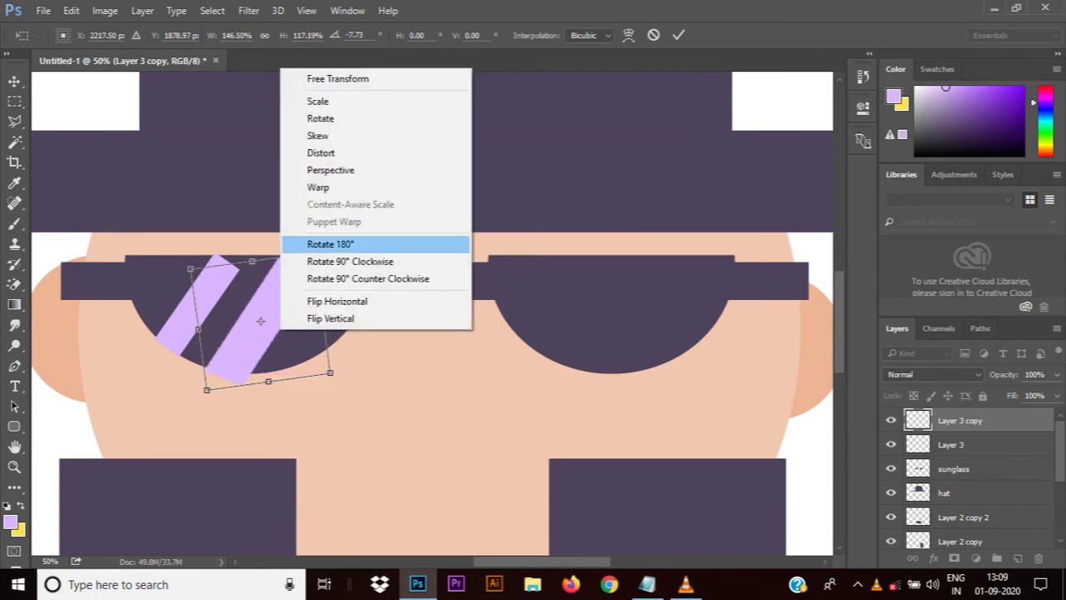
{"action": "left_click", "coordinate": [316, 153]}
{"action": "left_click_drag", "start_coordinate": [206, 389], "coordinate": [218, 383]}
{"action": "left_click_drag", "start_coordinate": [204, 325], "coordinate": [181, 327]}
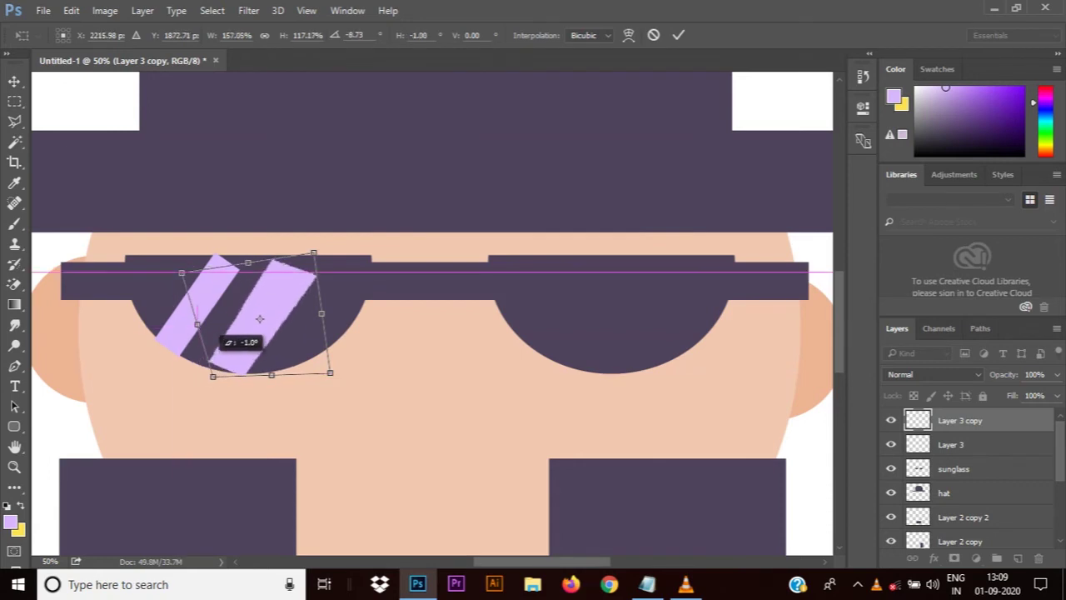
{"action": "left_click_drag", "start_coordinate": [263, 376], "coordinate": [279, 372]}
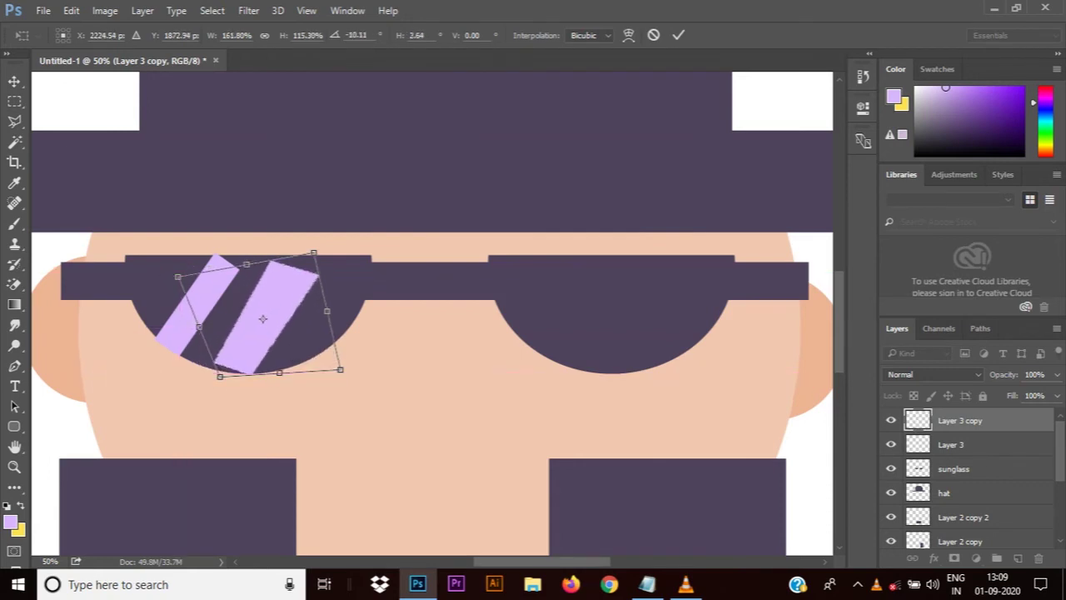
{"action": "left_click_drag", "start_coordinate": [198, 326], "coordinate": [178, 327]}
{"action": "left_click_drag", "start_coordinate": [340, 369], "coordinate": [339, 364]}
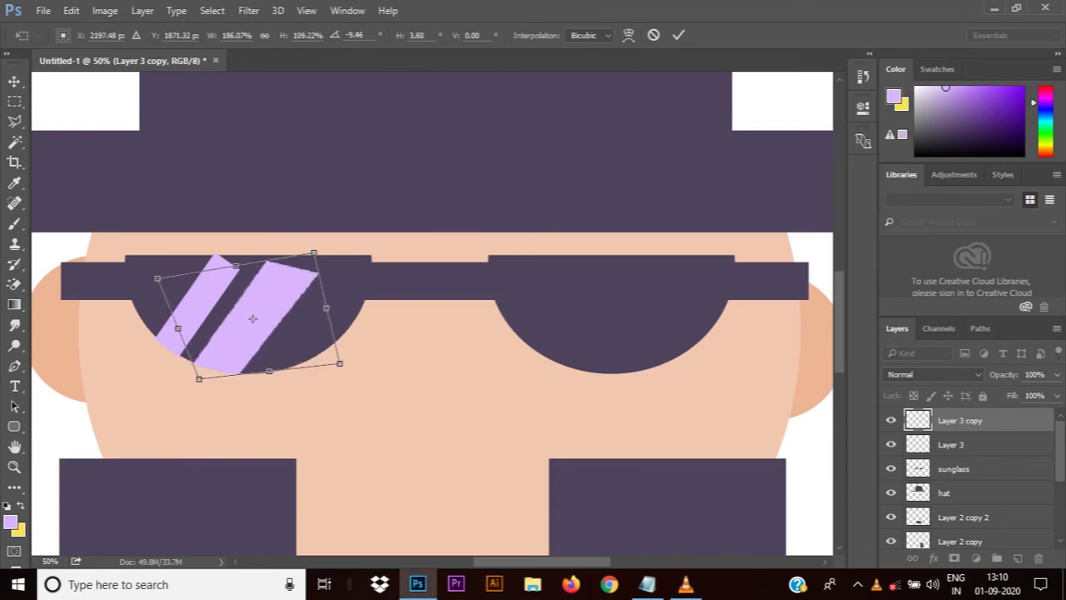
{"action": "left_click", "coordinate": [679, 35]}
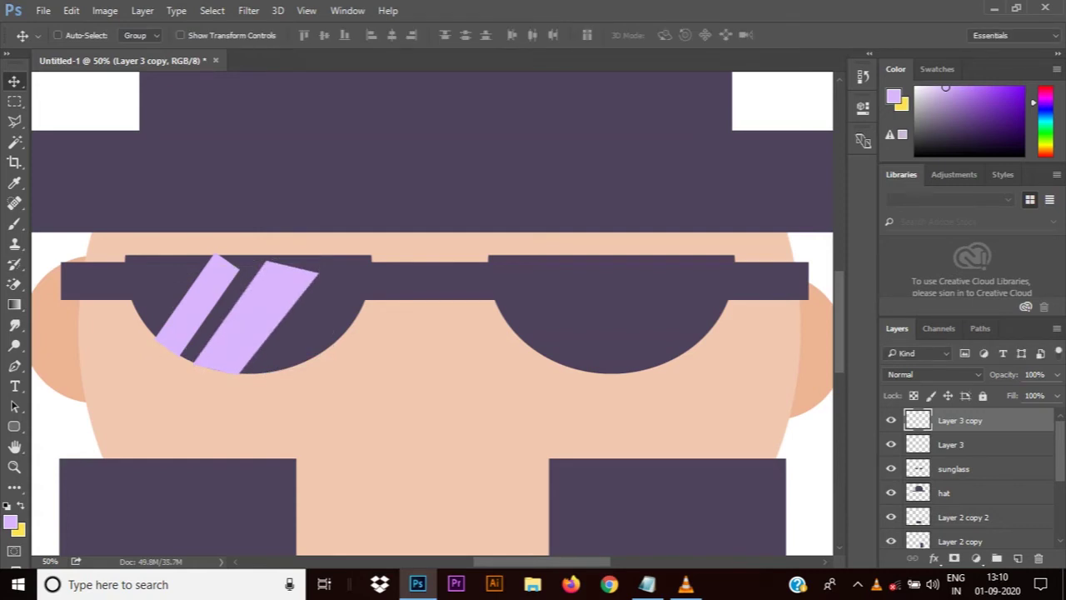
Copy both stripes onto the right lens and merge the copies into one layer
{"action": "left_click", "coordinate": [950, 443], "text": "shift"}
{"action": "left_click_drag", "start_coordinate": [262, 279], "coordinate": [621, 279]}
{"action": "key", "text": "ctrl+minus"}
{"action": "key", "text": "ctrl+minus"}
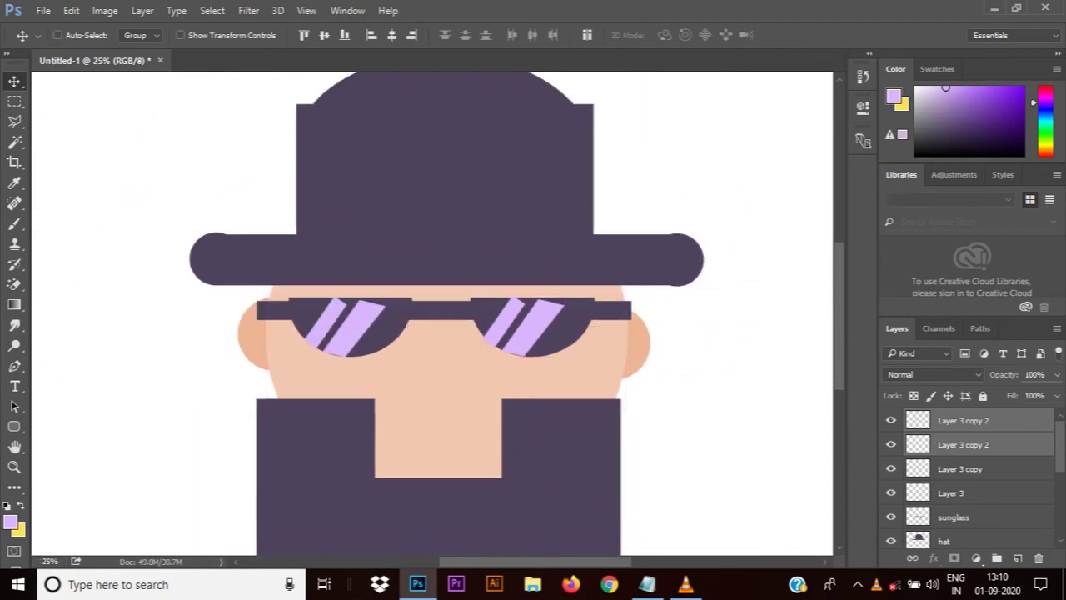
{"action": "key", "text": "ctrl+minus"}
{"action": "key", "text": "ctrl+minus"}
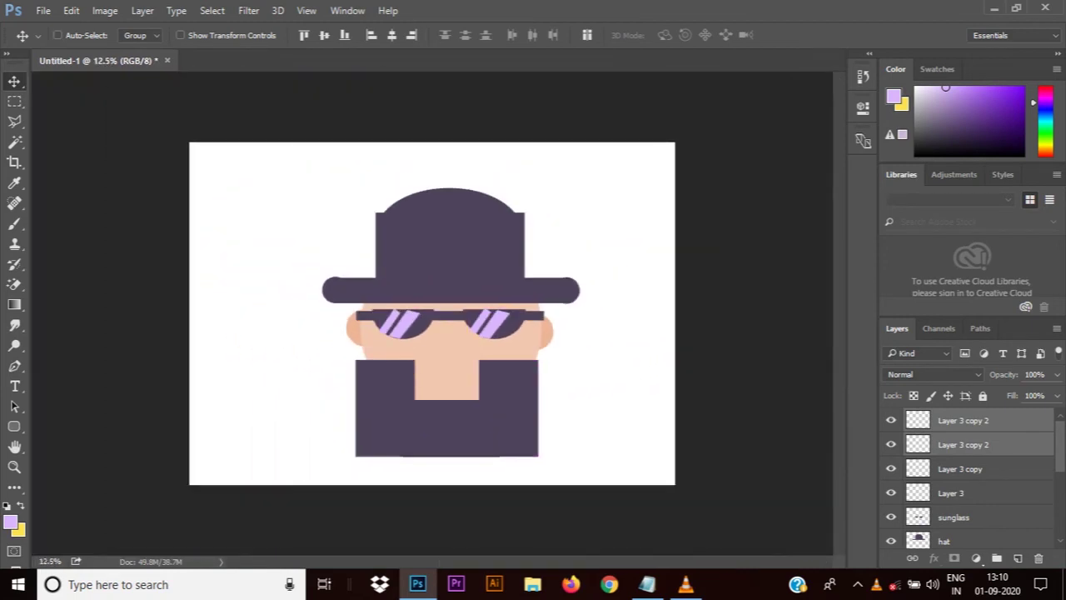
{"action": "key", "text": "ctrl+e"}
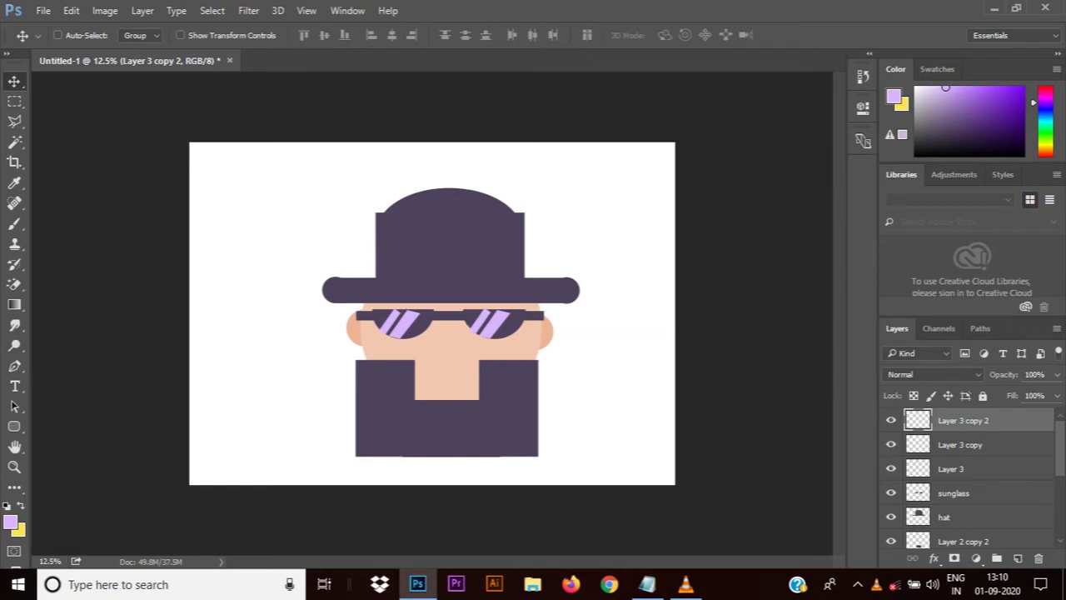
On a new layer, draw an oval on the face and fill it with the sampled skin tone
{"action": "left_click_drag", "start_coordinate": [14, 100], "coordinate": [91, 101]}
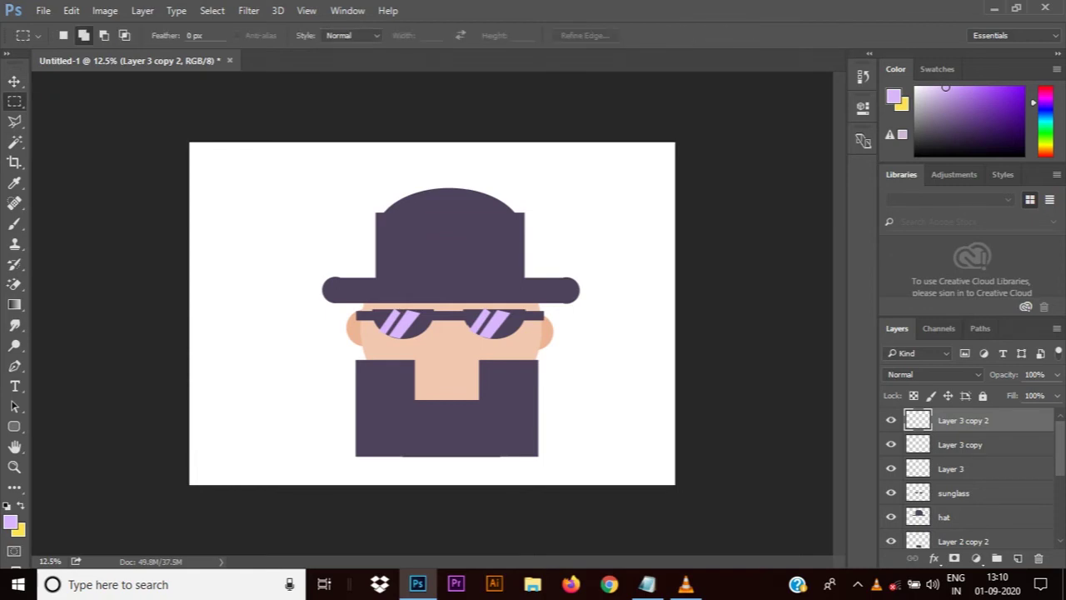
{"action": "key", "text": "ctrl+plus"}
{"action": "key", "text": "ctrl+plus"}
{"action": "key", "text": "ctrl+plus"}
{"action": "left_click_drag", "start_coordinate": [14, 100], "coordinate": [92, 119]}
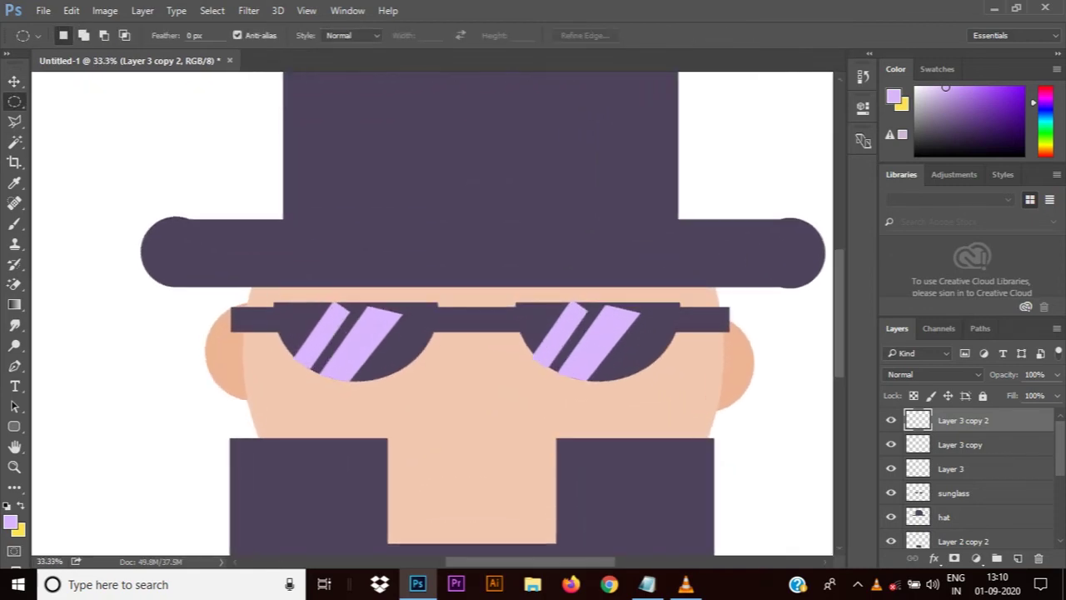
{"action": "left_click", "coordinate": [1018, 558]}
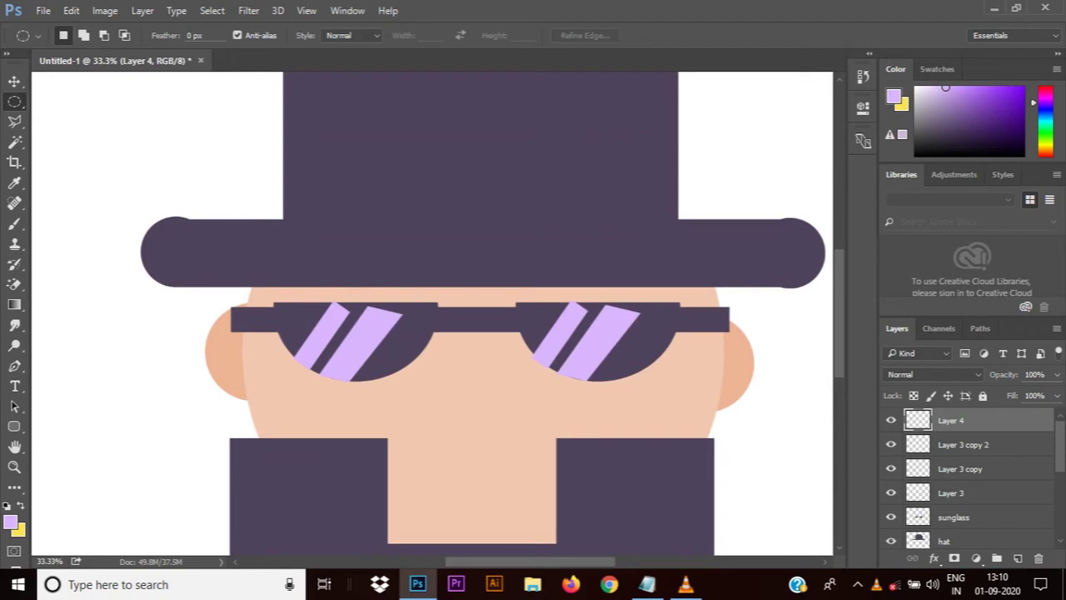
{"action": "left_click_drag", "start_coordinate": [466, 364], "coordinate": [554, 458]}
{"action": "key", "text": "i"}
{"action": "left_click", "coordinate": [417, 432]}
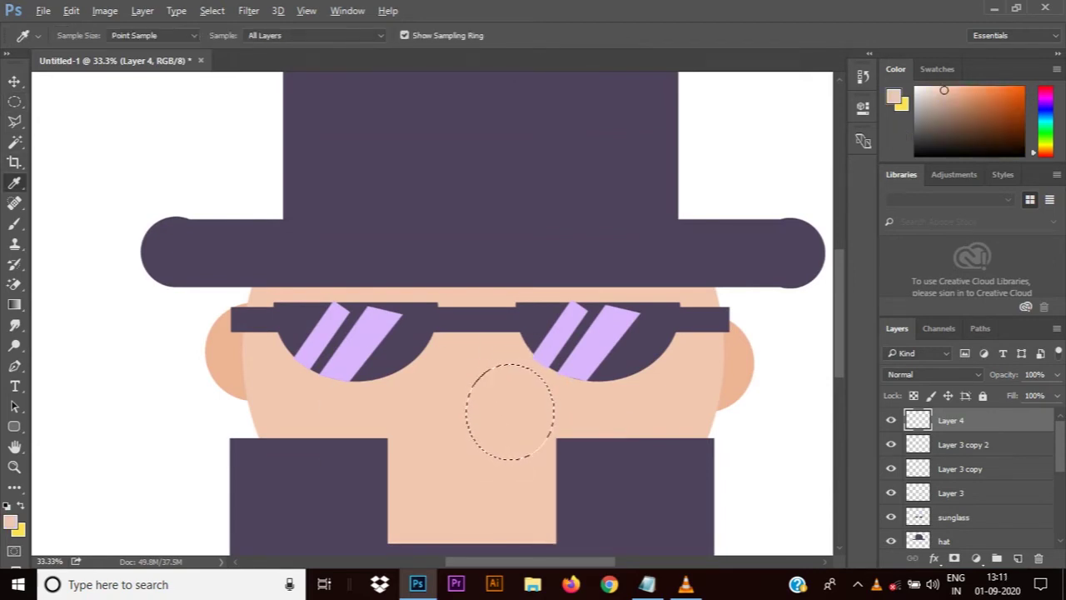
{"action": "key", "text": "alt+BackSpace"}
{"action": "key", "text": "ctrl+d"}
Darken the oval to orange with Curves and move it below the sunglasses
{"action": "key", "text": "ctrl+m"}
{"action": "left_click_drag", "start_coordinate": [668, 200], "coordinate": [668, 262]}
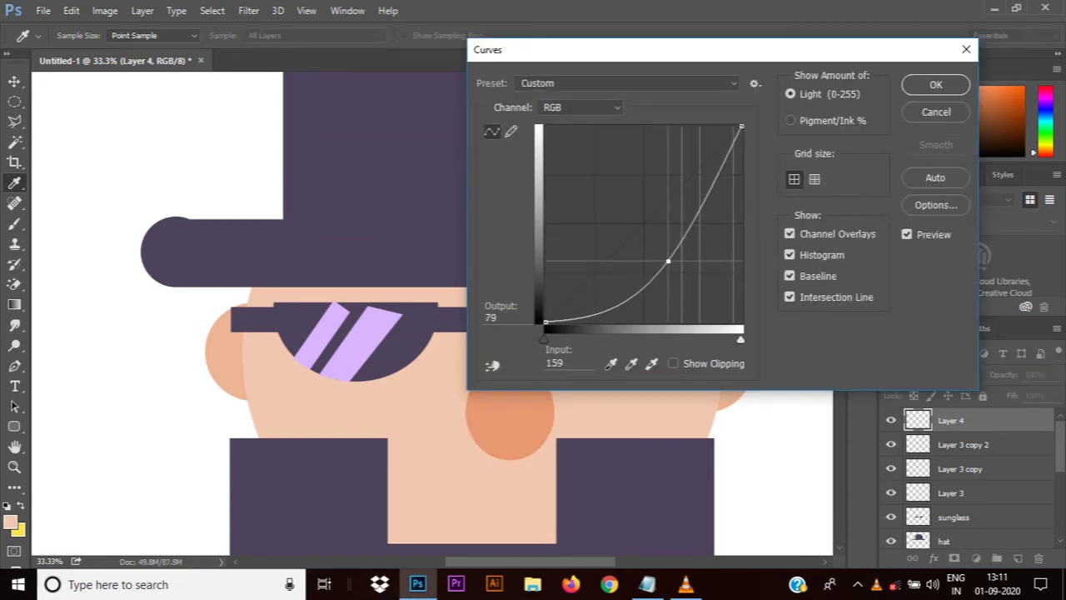
{"action": "left_click", "coordinate": [936, 84]}
{"action": "key", "text": "v"}
{"action": "mouse_move", "coordinate": [528, 381]}
{"action": "left_mouse_down"}
{"action": "mouse_move", "coordinate": [499, 348]}
{"action": "mouse_move", "coordinate": [497, 366]}
{"action": "left_mouse_up"}
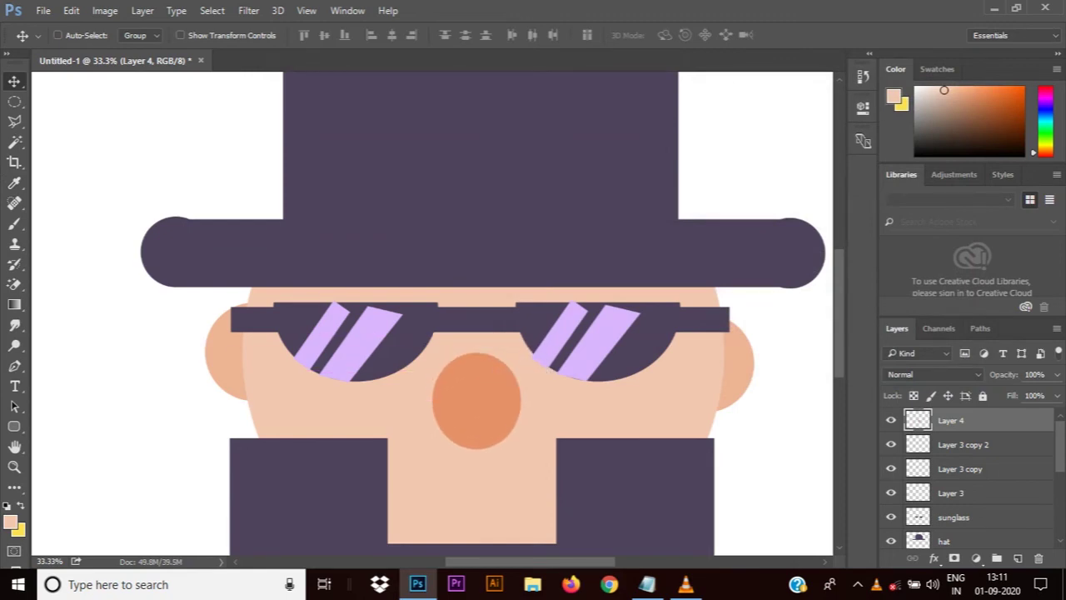
Enlarge the nose proportionally with Free Transform and nudge it slightly lower
{"action": "key", "text": "ctrl+t"}
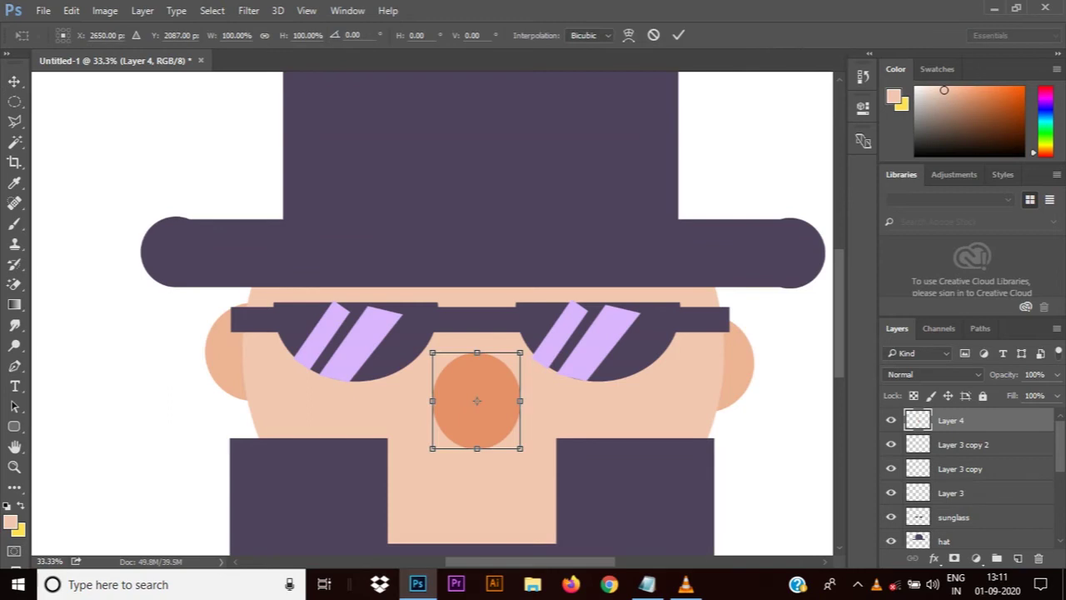
{"action": "left_click_drag", "start_coordinate": [520, 448], "coordinate": [537, 467]}
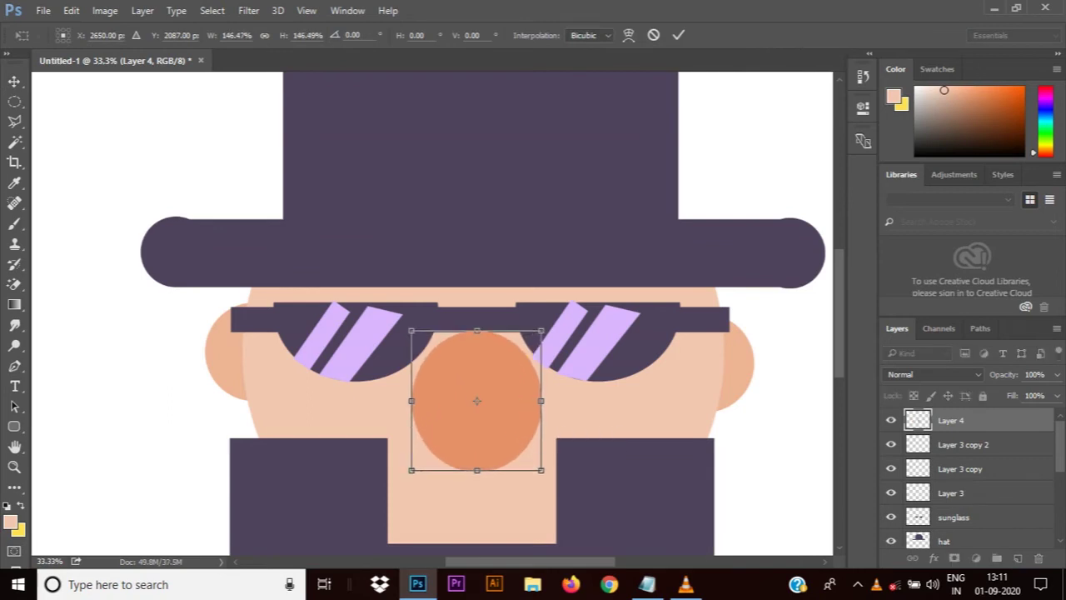
{"action": "key", "text": "Return"}
{"action": "mouse_move", "coordinate": [481, 424]}
{"action": "left_mouse_down"}
{"action": "mouse_move", "coordinate": [483, 439]}
{"action": "mouse_move", "coordinate": [490, 431]}
{"action": "left_mouse_up"}
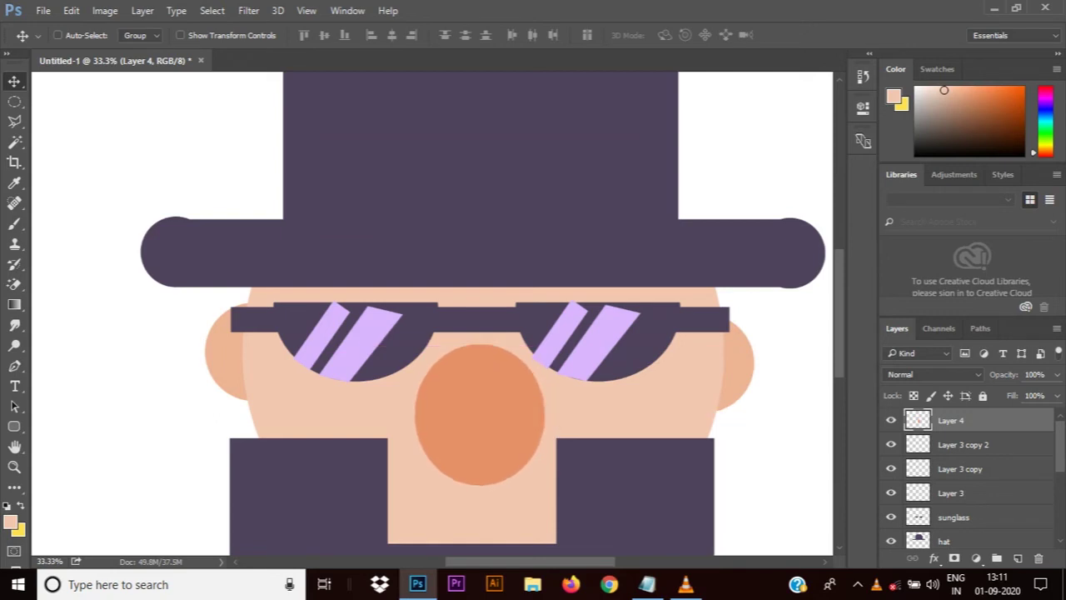
{"action": "left_click", "coordinate": [14, 100]}
On a new layer, fill a rectangle above the nose with the nose orange
{"action": "key", "text": "ctrl+shift+alt+n"}
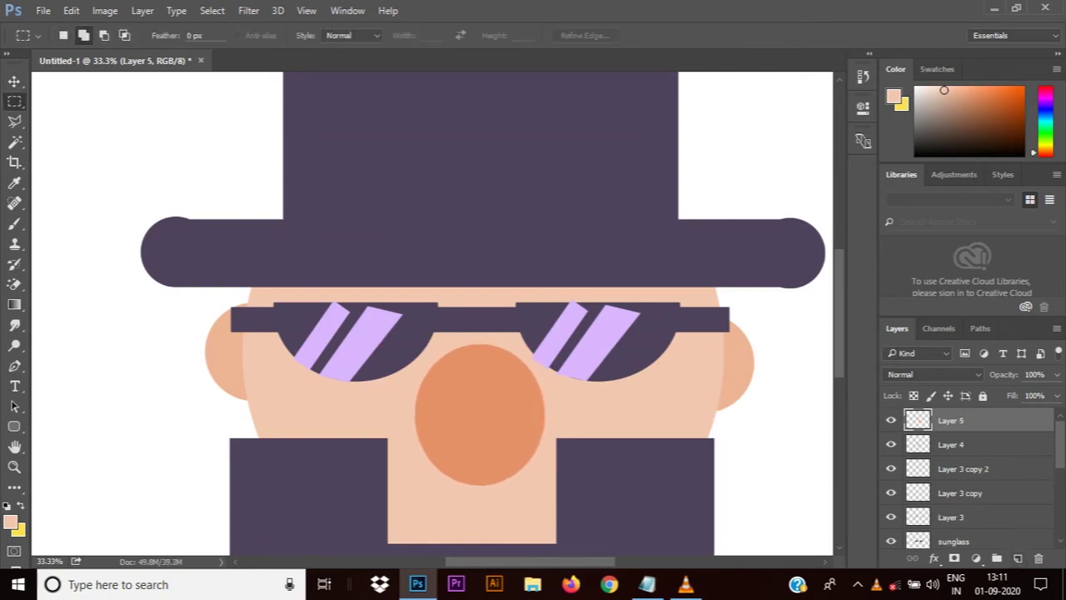
{"action": "left_click_drag", "start_coordinate": [434, 329], "coordinate": [520, 410]}
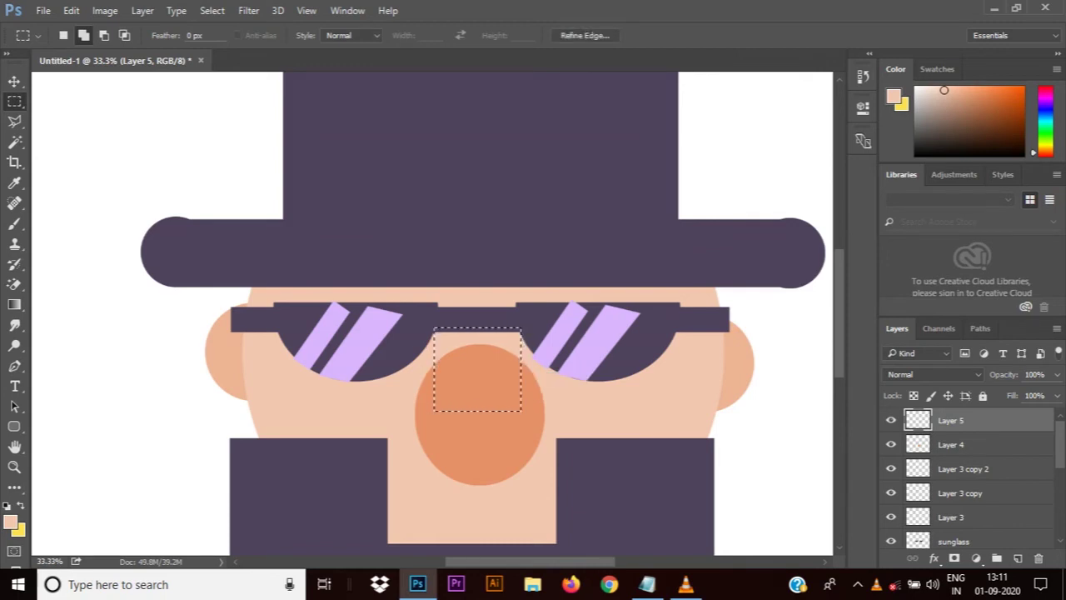
{"action": "key", "text": "i"}
{"action": "left_click", "coordinate": [480, 441]}
{"action": "key", "text": "alt+BackSpace"}
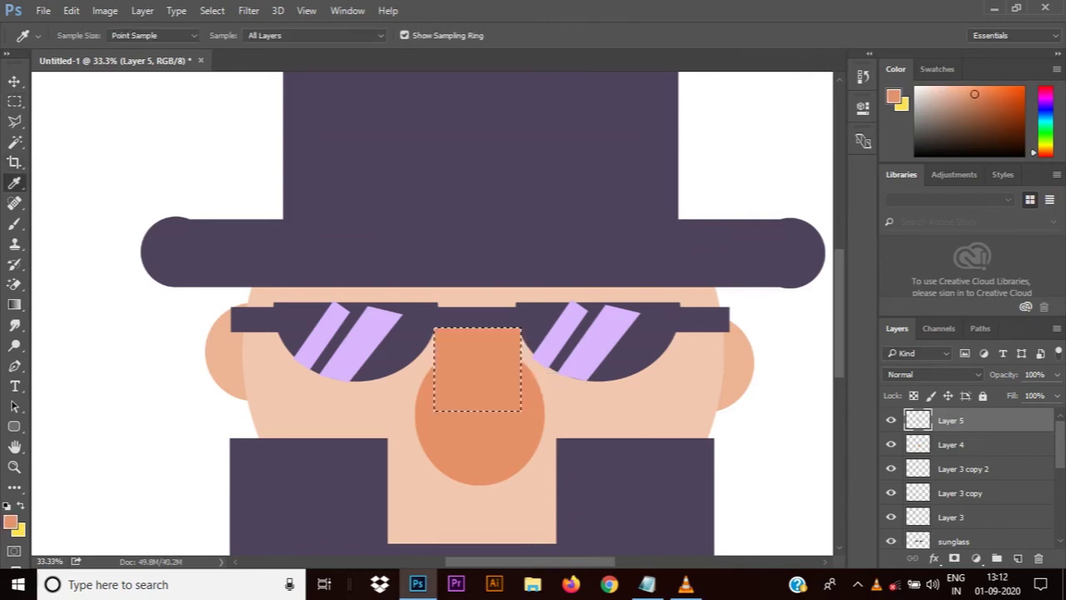
{"action": "key", "text": "ctrl+d"}
Nudge the bridge rectangle down and narrow it to fit the sunglasses
{"action": "key", "text": "v"}
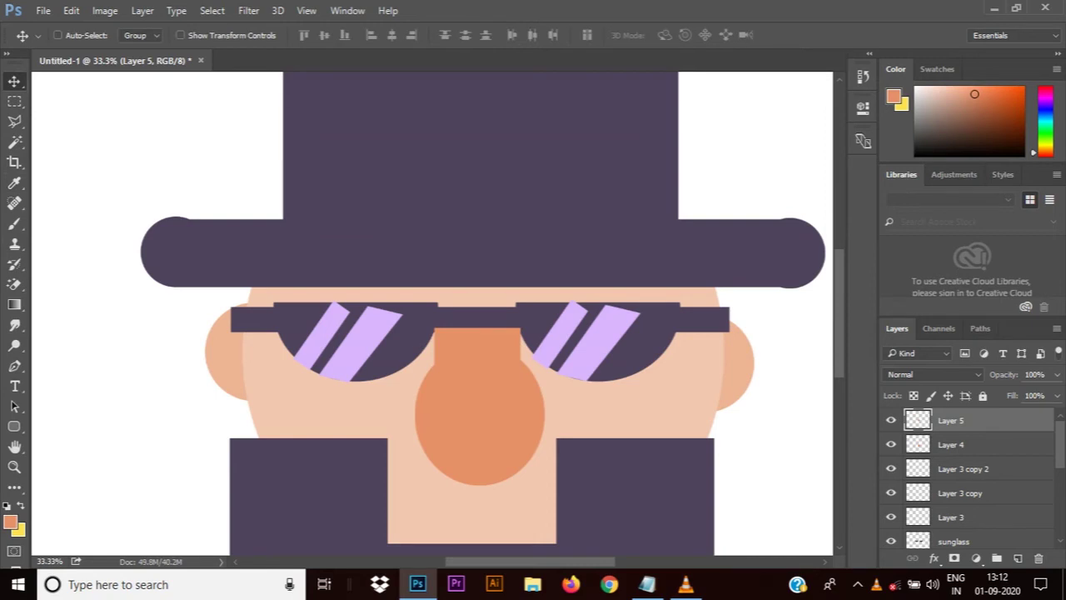
{"action": "key", "text": "shift+Down"}
{"action": "key", "text": "shift+Down"}
{"action": "key", "text": "ctrl+t"}
{"action": "left_click_drag", "start_coordinate": [521, 373], "coordinate": [513, 373]}
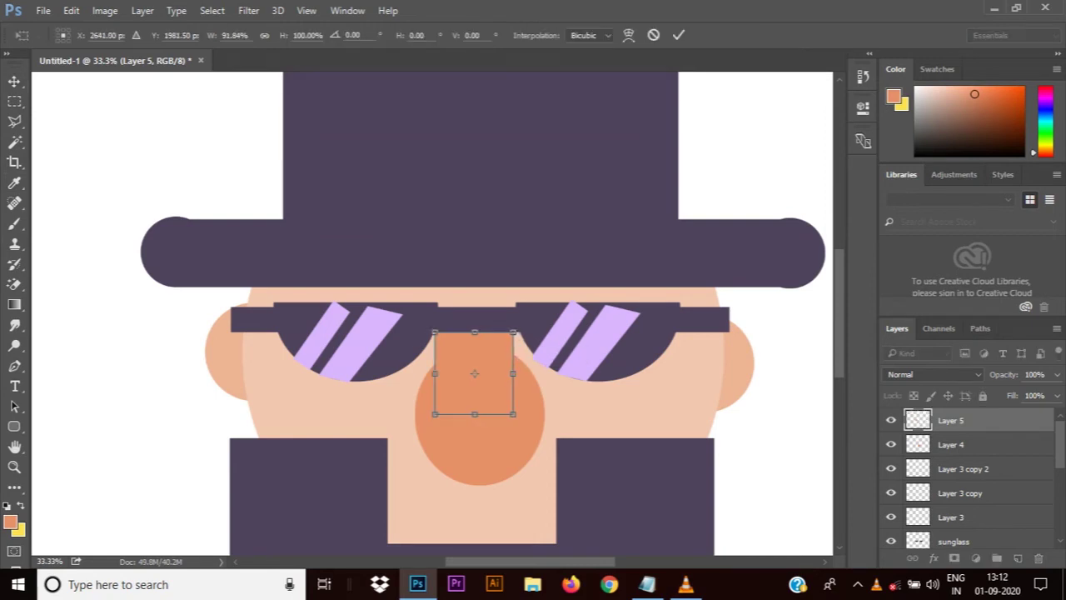
{"action": "key", "text": "Escape"}
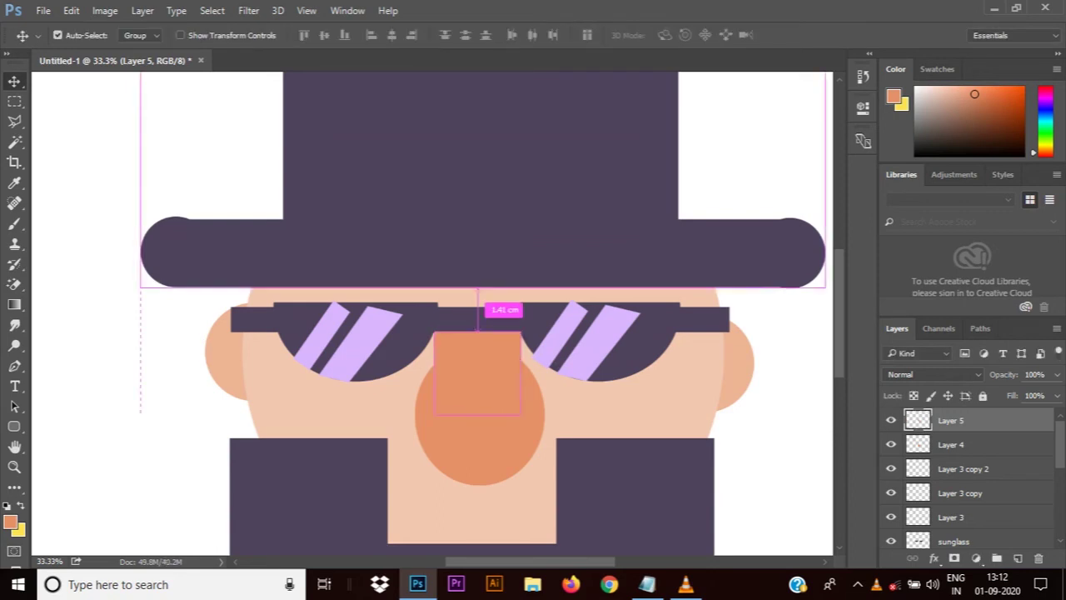
{"action": "key", "text": "ctrl+t"}
{"action": "left_click_drag", "start_coordinate": [519, 373], "coordinate": [513, 373]}
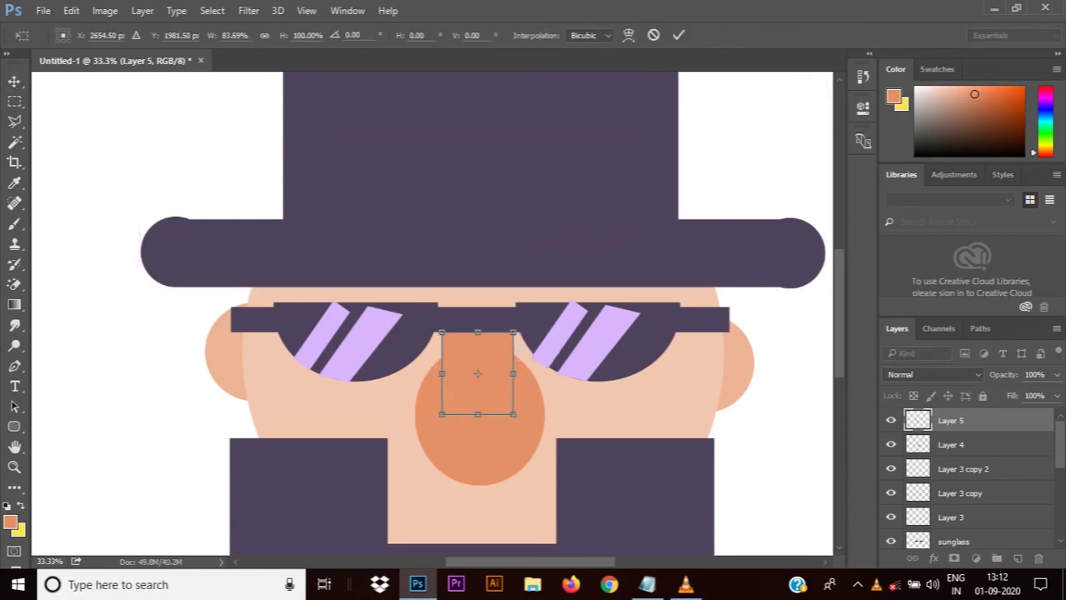
{"action": "left_click", "coordinate": [679, 35]}
{"action": "scroll", "coordinate": [433, 317], "scroll_direction": "down", "scroll_amount": 2}
{"action": "scroll", "coordinate": [483, 317], "scroll_direction": "down", "scroll_amount": 2}
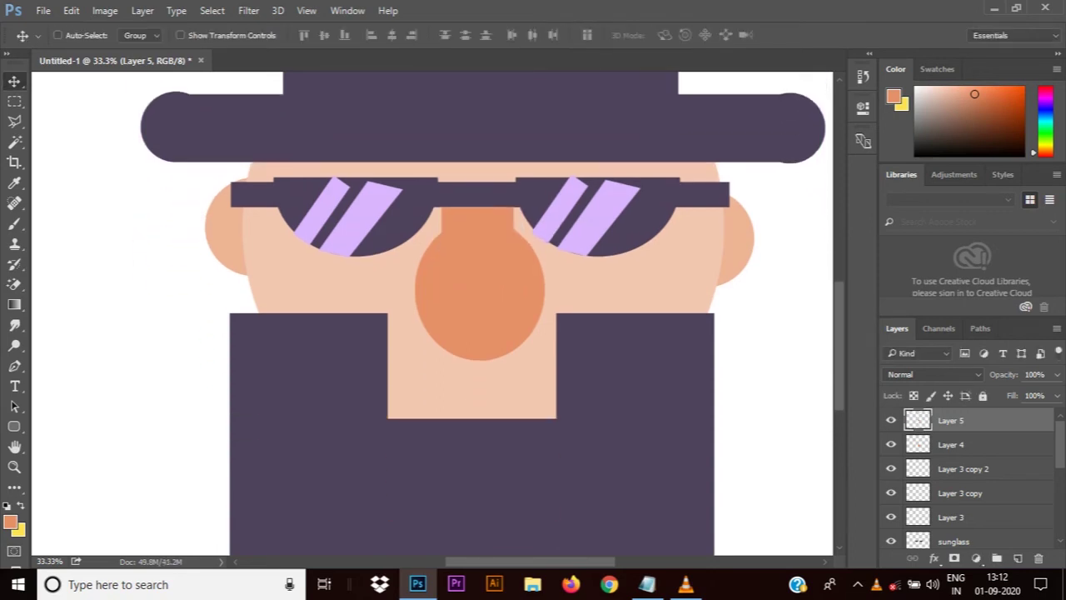
Fill a thin bar below the nose on a new layer and darken it with Curves as the mouth
{"action": "key", "text": "m"}
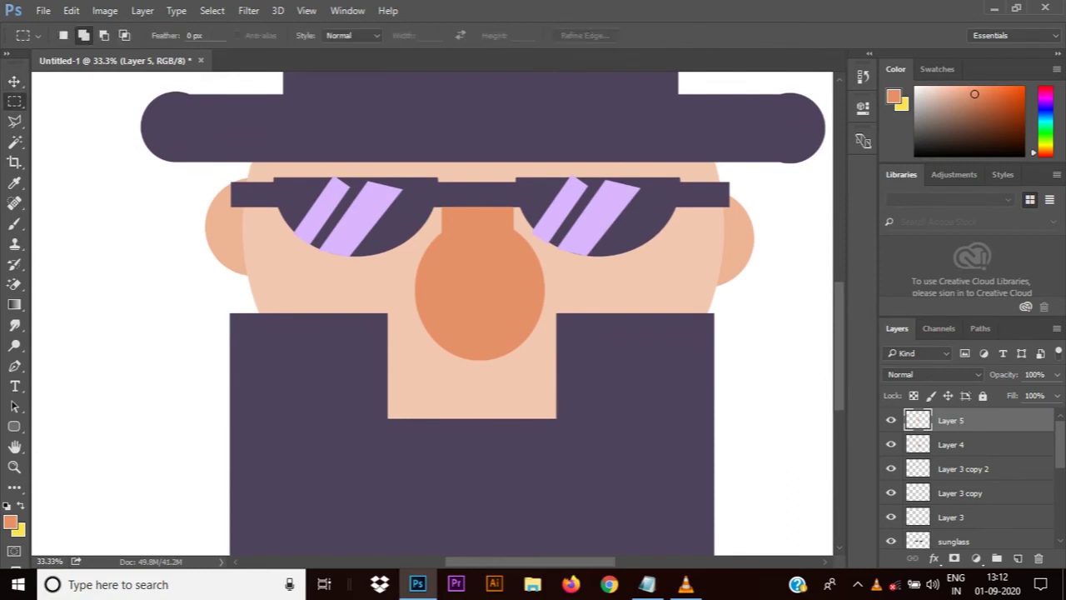
{"action": "left_click_drag", "start_coordinate": [437, 388], "coordinate": [528, 408]}
{"action": "left_click", "coordinate": [1018, 558]}
{"action": "key", "text": "alt+BackSpace"}
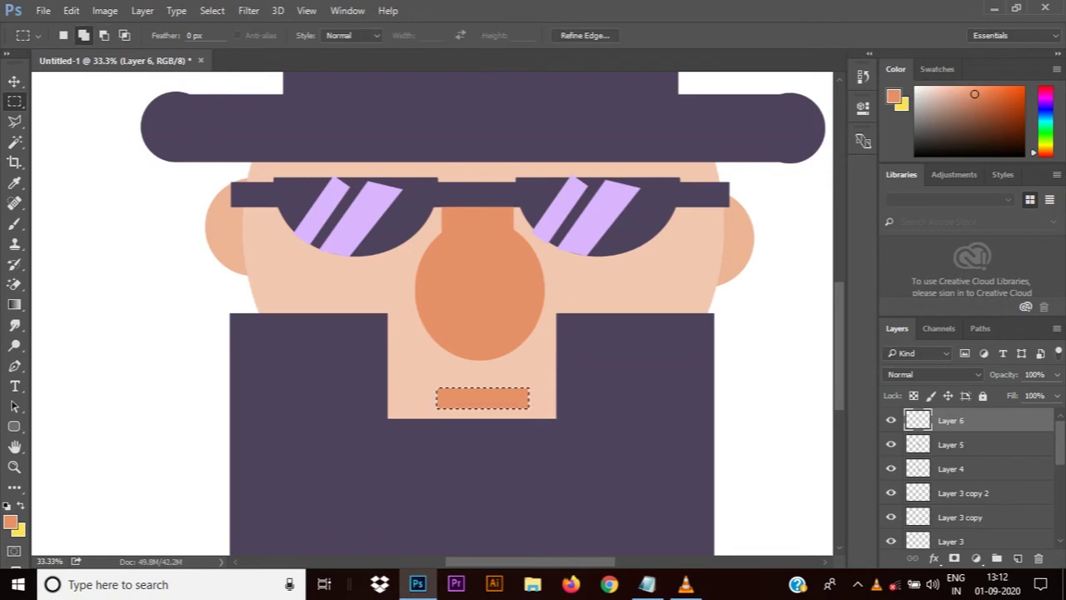
{"action": "key", "text": "ctrl+d"}
{"action": "key", "text": "ctrl+m"}
{"action": "left_click_drag", "start_coordinate": [542, 45], "coordinate": [722, 48]}
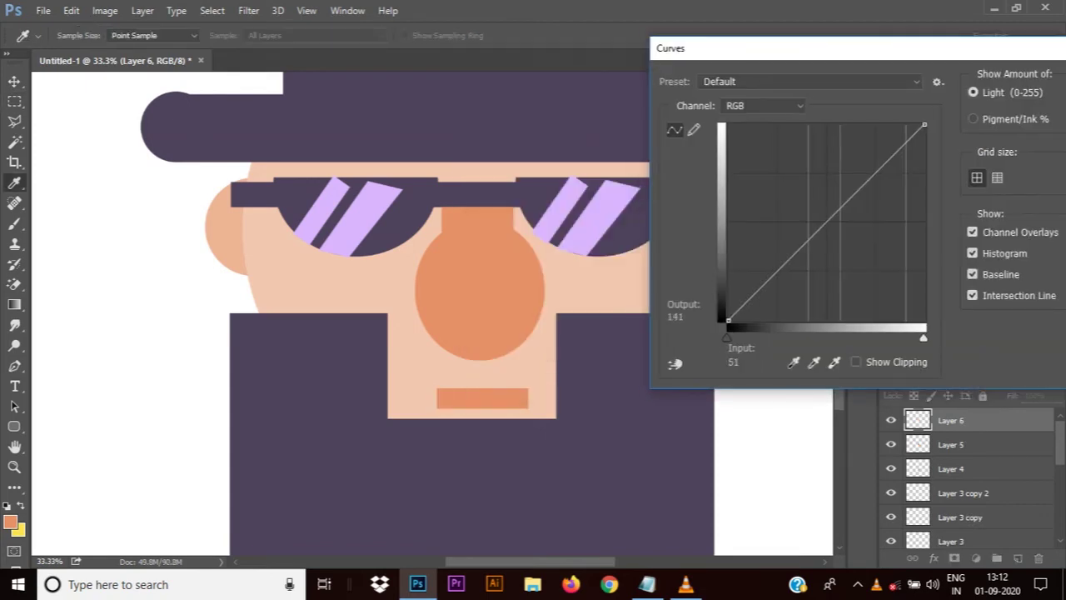
{"action": "mouse_move", "coordinate": [816, 234]}
{"action": "left_mouse_down"}
{"action": "mouse_move", "coordinate": [815, 256]}
{"action": "mouse_move", "coordinate": [792, 241]}
{"action": "left_mouse_up"}
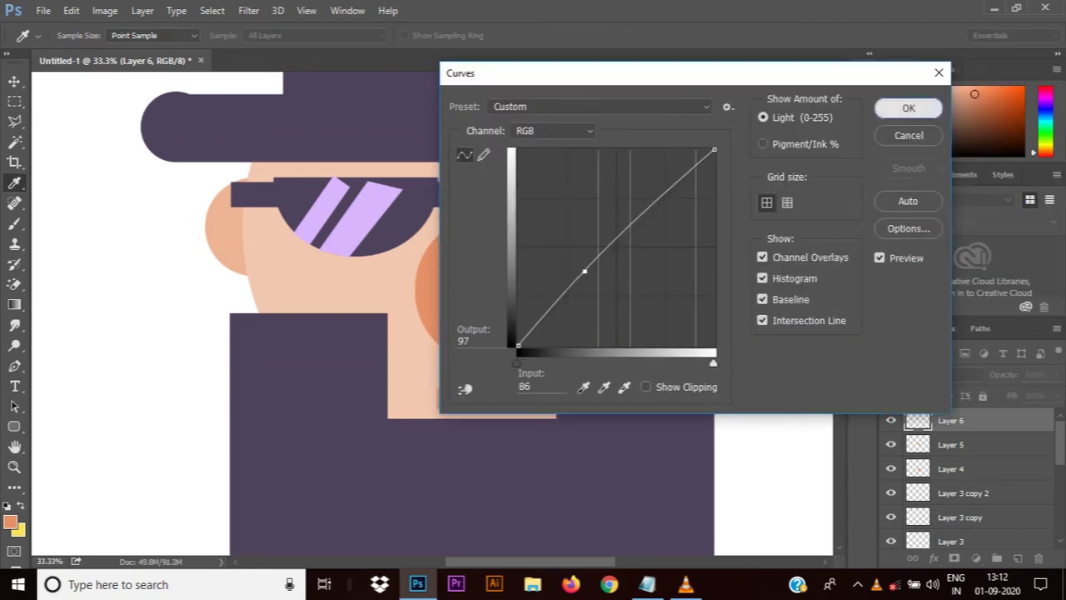
{"action": "key", "text": "ctrl+minus"}
{"action": "key", "text": "ctrl+minus"}
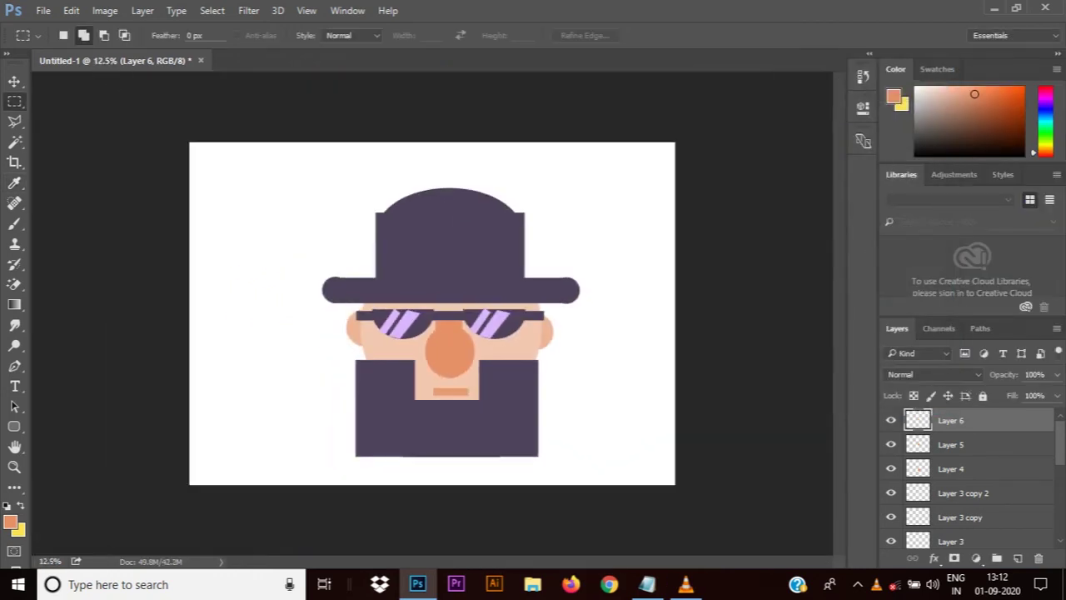
Select Layer 2 and its two copies and shift them slightly right and down
{"action": "scroll", "coordinate": [966, 479], "scroll_direction": "down", "scroll_amount": 5}
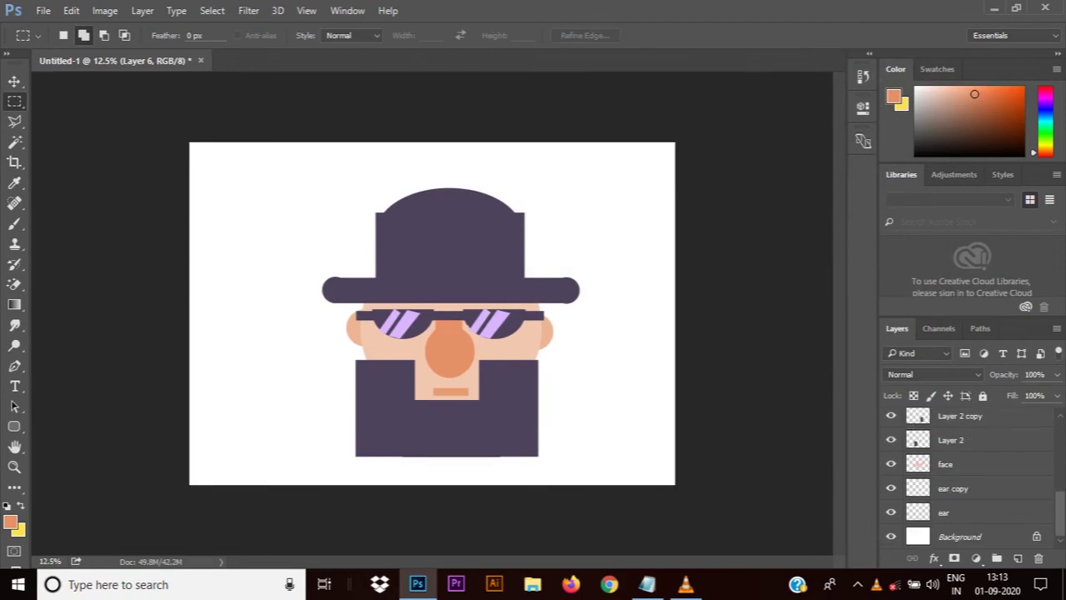
{"action": "left_click", "coordinate": [950, 440]}
{"action": "scroll", "coordinate": [966, 479], "scroll_direction": "up", "scroll_amount": 1}
{"action": "key", "text": "alt+bracketright"}
{"action": "key", "text": "alt+bracketright"}
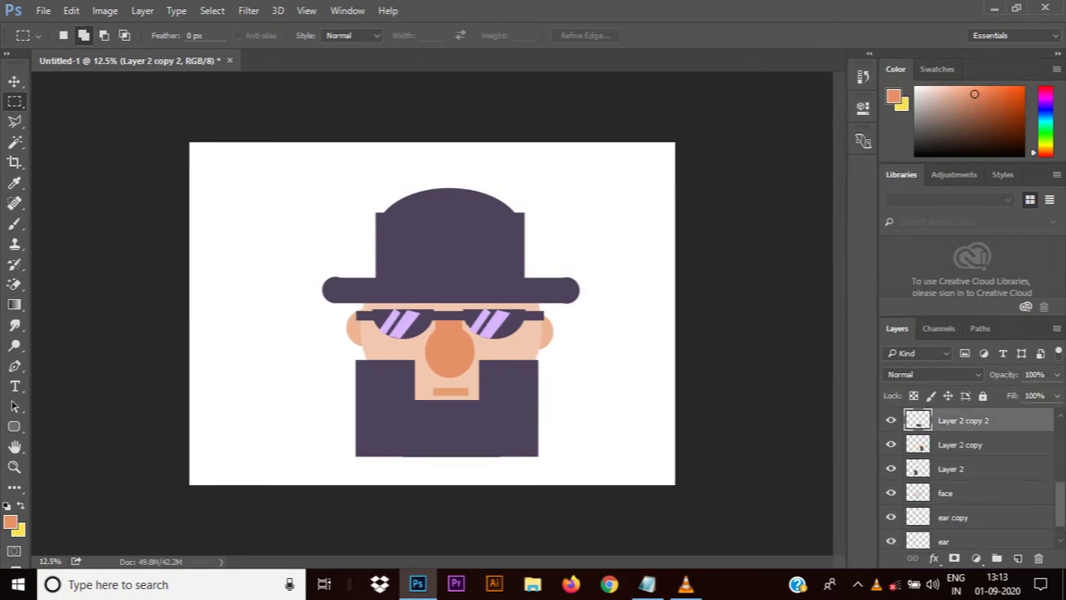
{"action": "key", "text": "shift+alt+bracketleft"}
{"action": "key", "text": "shift+alt+bracketleft"}
{"action": "key", "text": "v"}
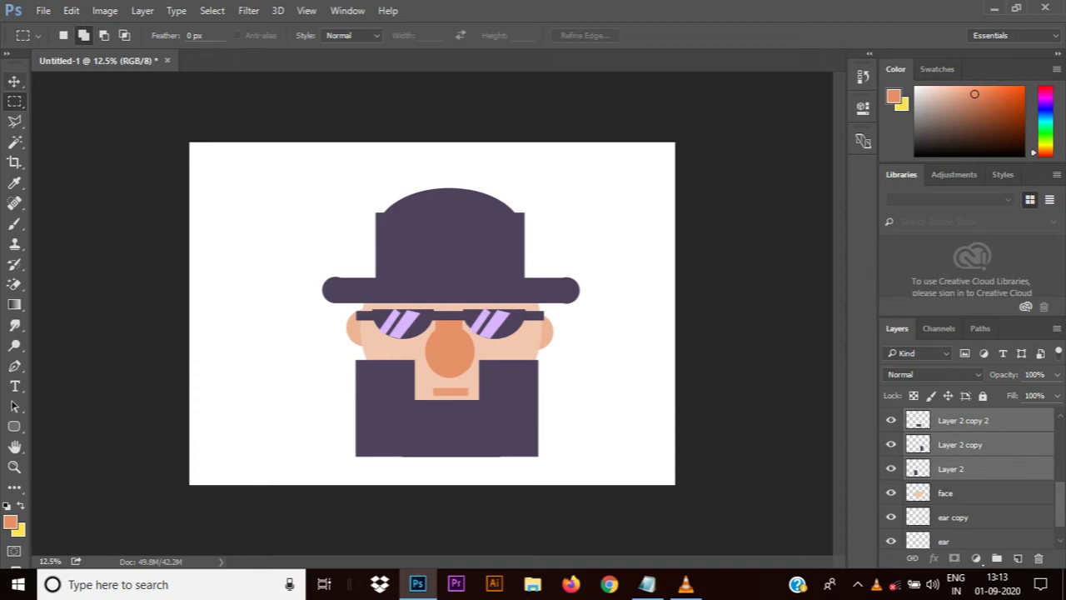
{"action": "left_click_drag", "start_coordinate": [446, 388], "coordinate": [451, 393]}
Group all the character layers and start naming the group CHARACTER
{"action": "key", "text": "ctrl+shift+alt+e"}
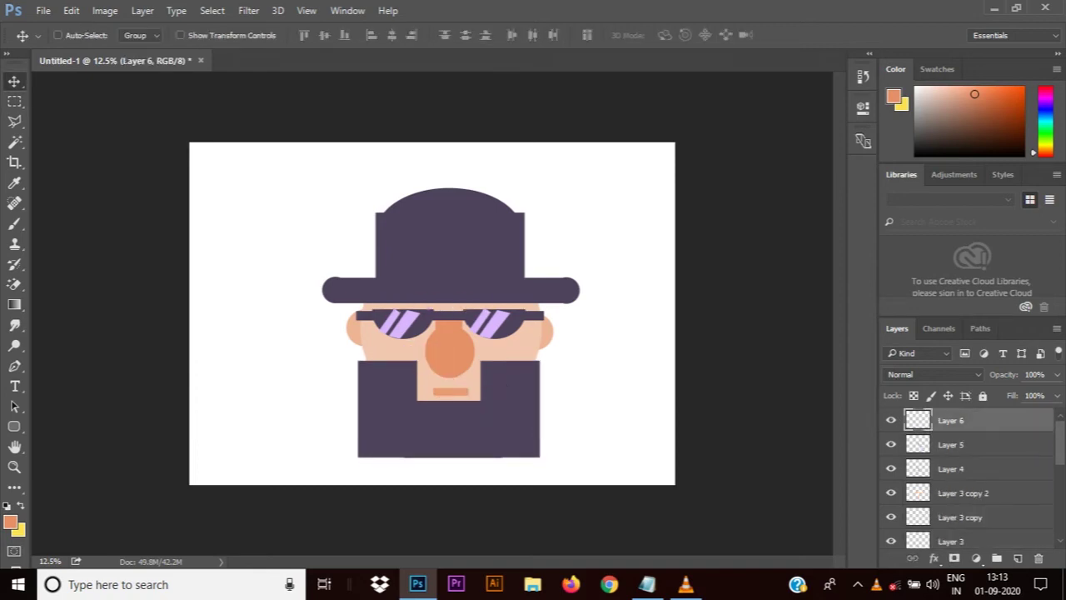
{"action": "key", "text": "ctrl+alt+a"}
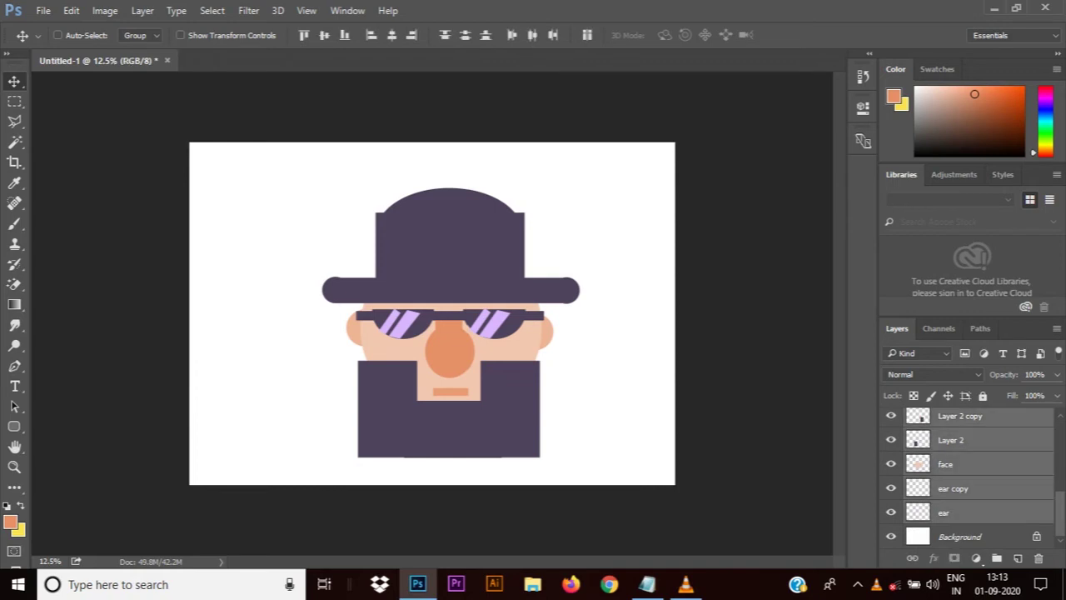
{"action": "key", "text": "ctrl+g"}
{"action": "double_click", "coordinate": [951, 417]}
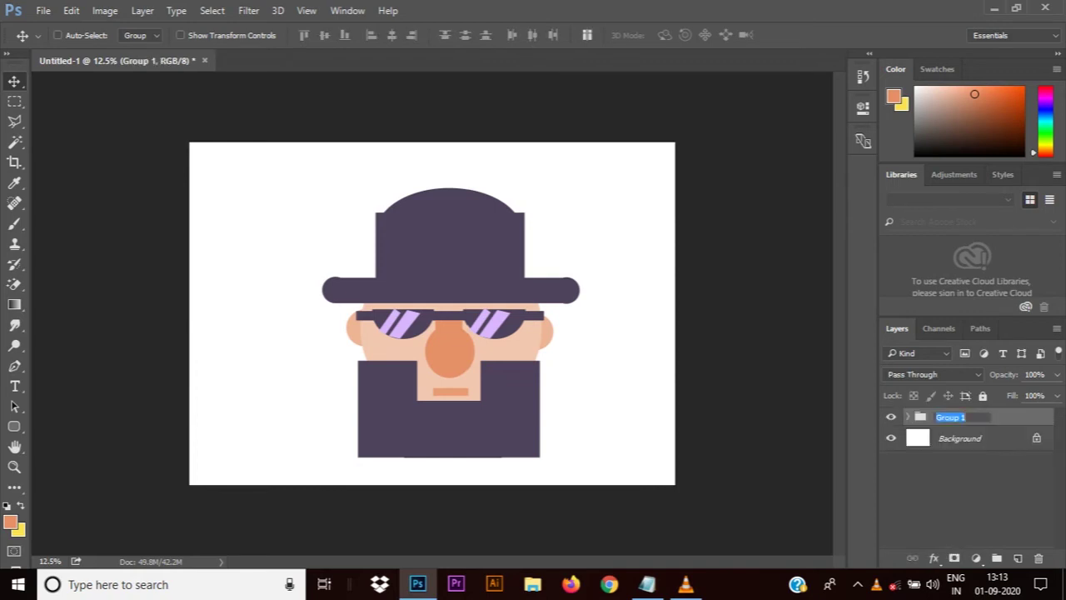
{"action": "type", "text": "CHARACTER1"}
Confirm the name CHARACTER1, move the group up-left and shrink it to about half size
{"action": "key", "text": "Return"}
{"action": "left_click_drag", "start_coordinate": [524, 367], "coordinate": [456, 349]}
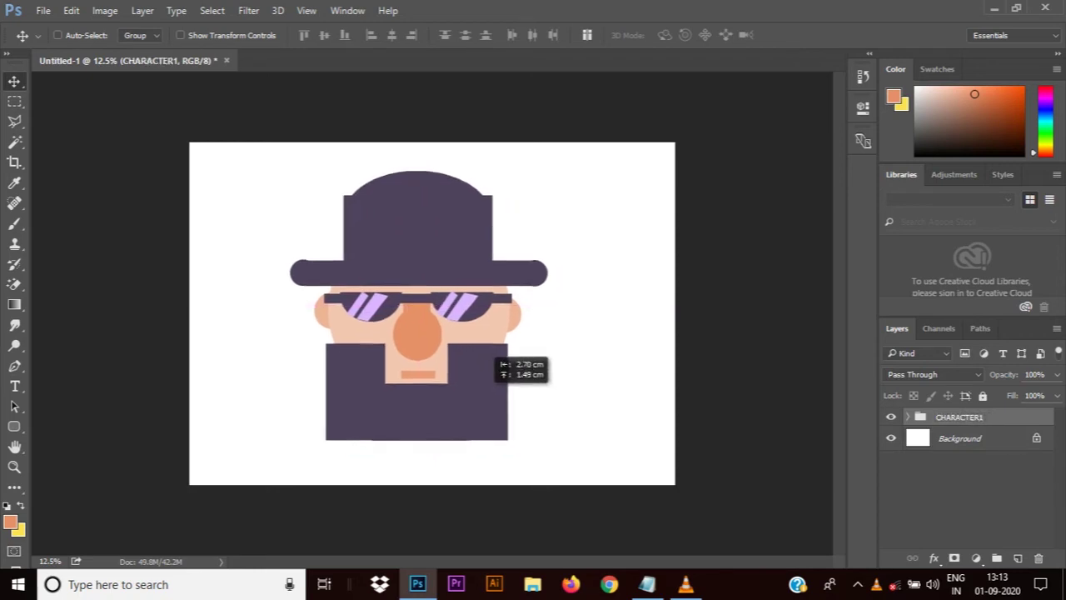
{"action": "key", "text": "ctrl+t"}
{"action": "mouse_move", "coordinate": [508, 307]}
{"action": "left_mouse_down"}
{"action": "mouse_move", "coordinate": [444, 306]}
{"action": "mouse_move", "coordinate": [301, 251]}
{"action": "mouse_move", "coordinate": [322, 250]}
{"action": "left_mouse_up"}
{"action": "key", "text": "Return"}
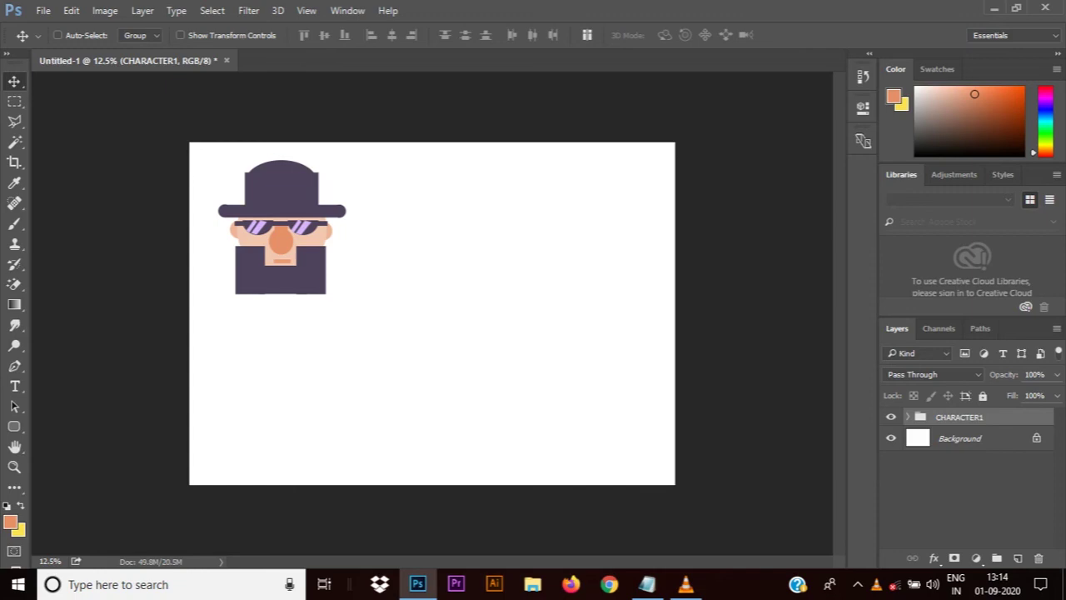
Add an empty Layer 7 above the group and bring up Notepad
{"action": "left_click", "coordinate": [14, 101]}
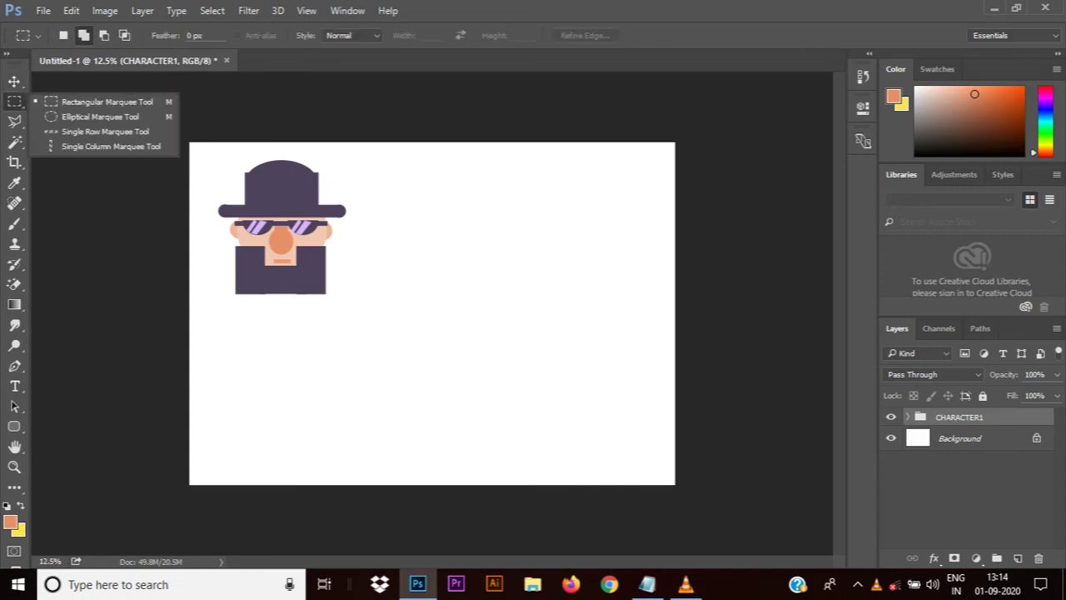
{"action": "left_click", "coordinate": [1017, 558]}
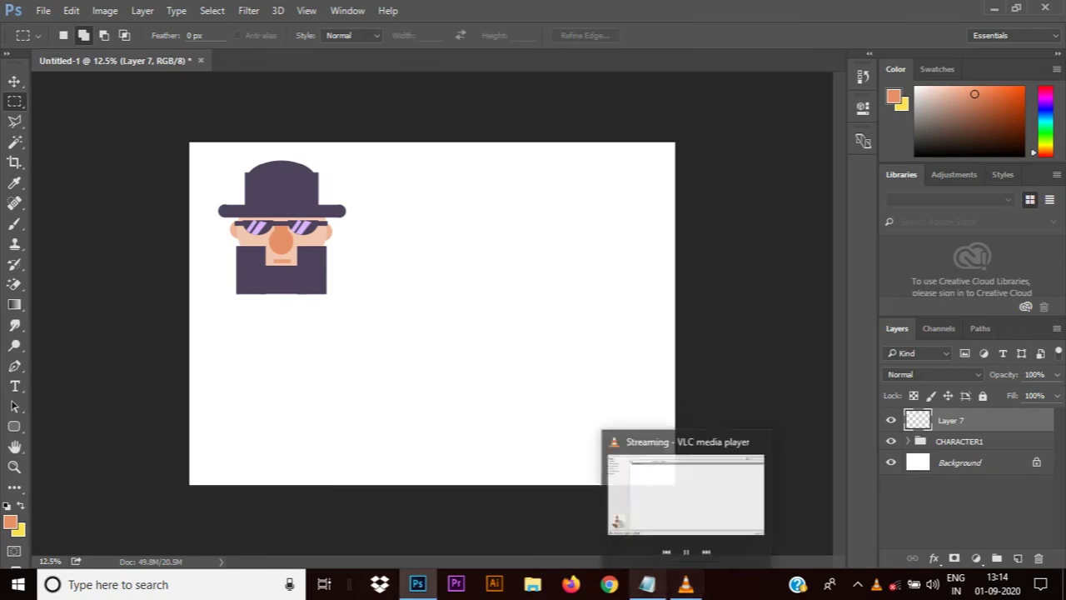
{"action": "left_click", "coordinate": [647, 583]}
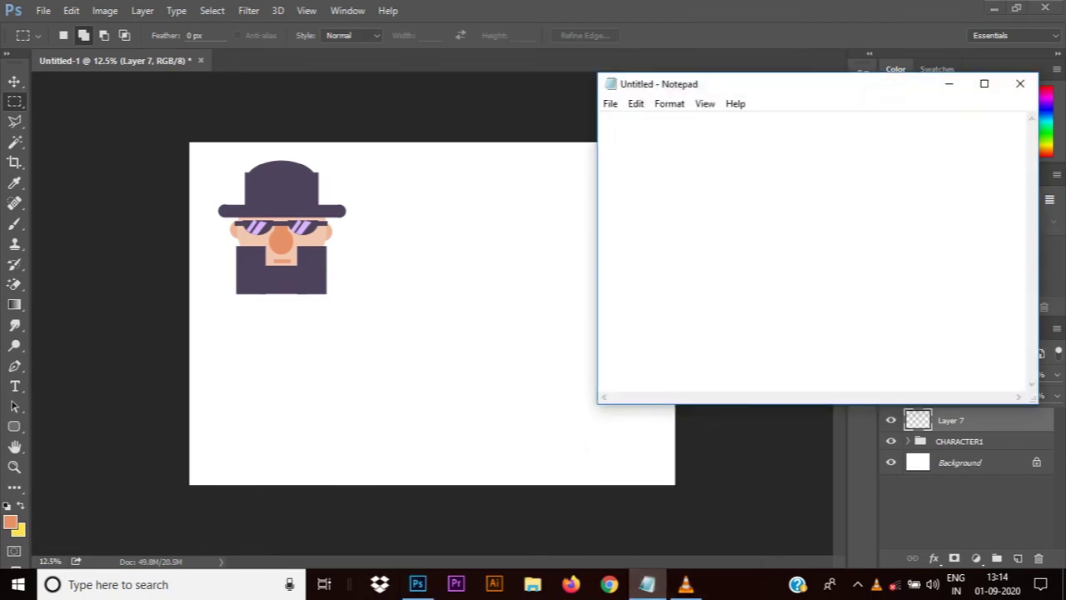
Type the heading 'SO THE LIST OF TOOLS USED ARE AS FOLLOW: 1)' in Notepad
{"action": "type", "text": "SO THE"}
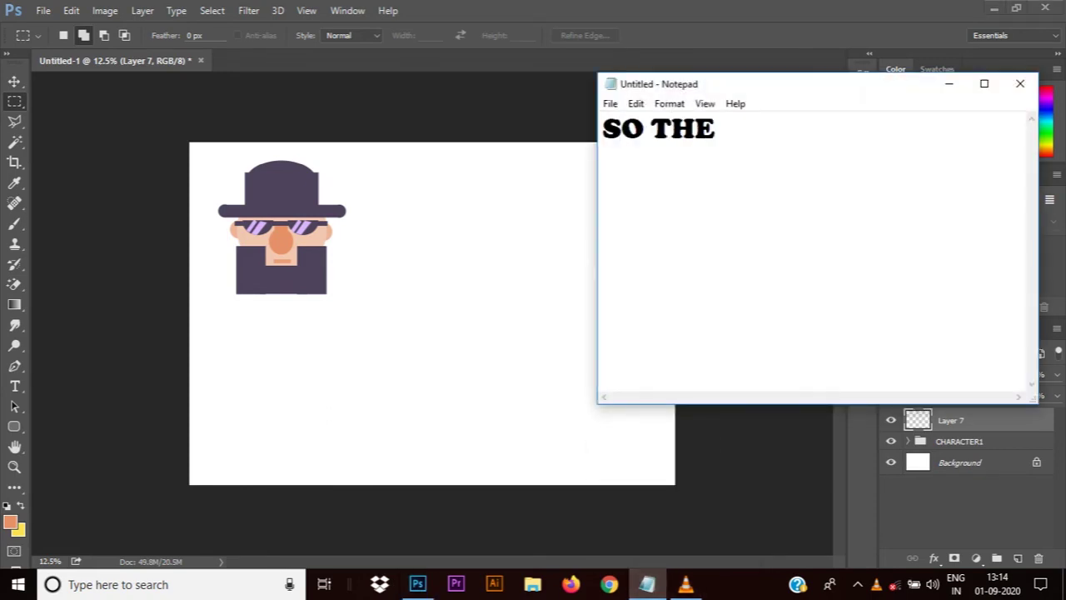
{"action": "type", "text": " LIST OF T"}
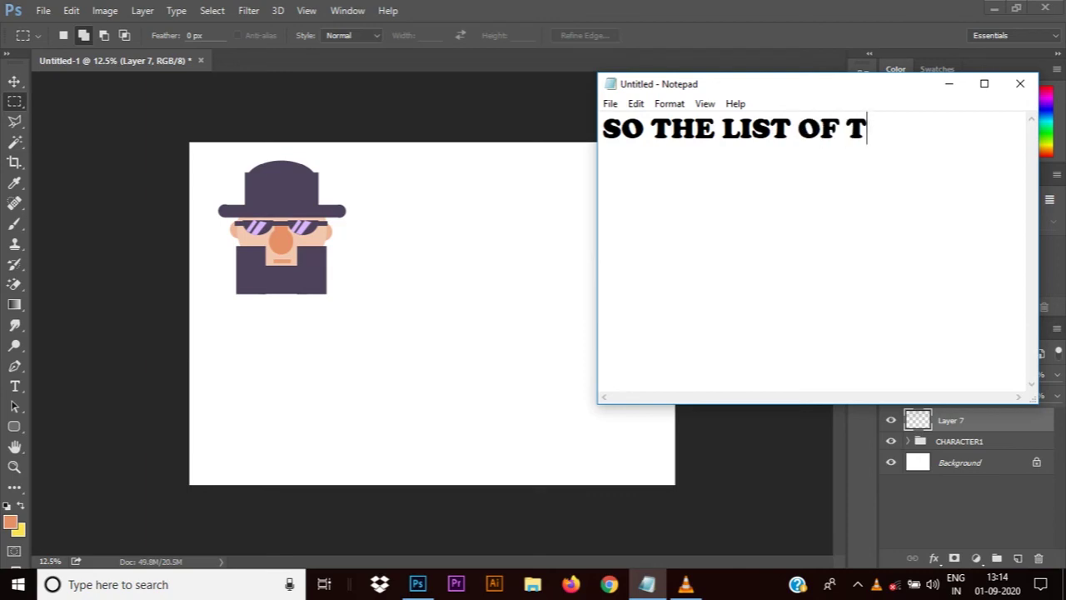
{"action": "type", "text": "OOLS USED"}
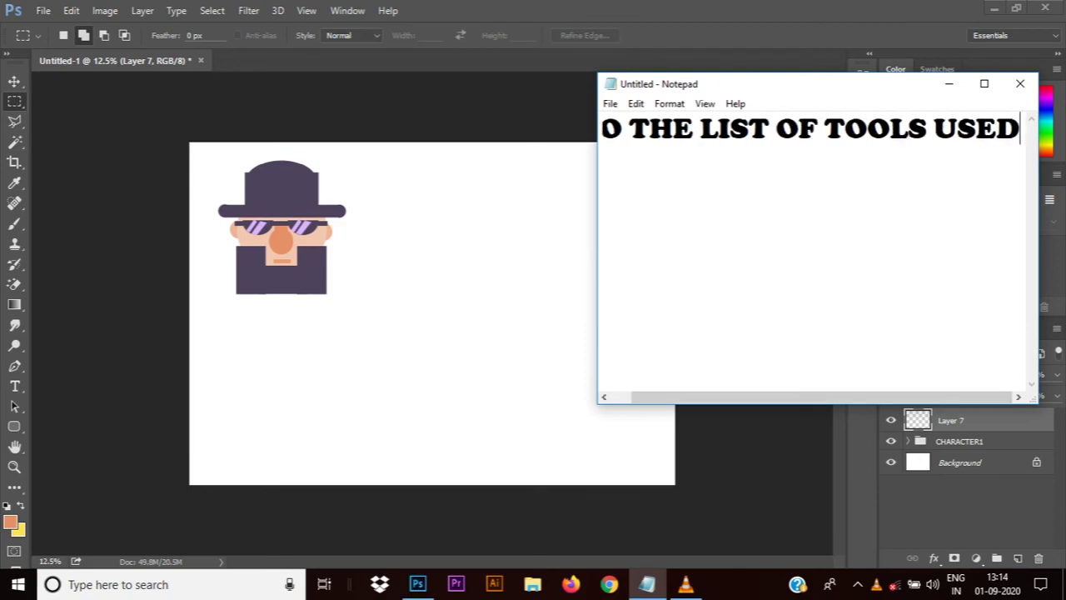
{"action": "left_click_drag", "start_coordinate": [597, 241], "coordinate": [562, 242]}
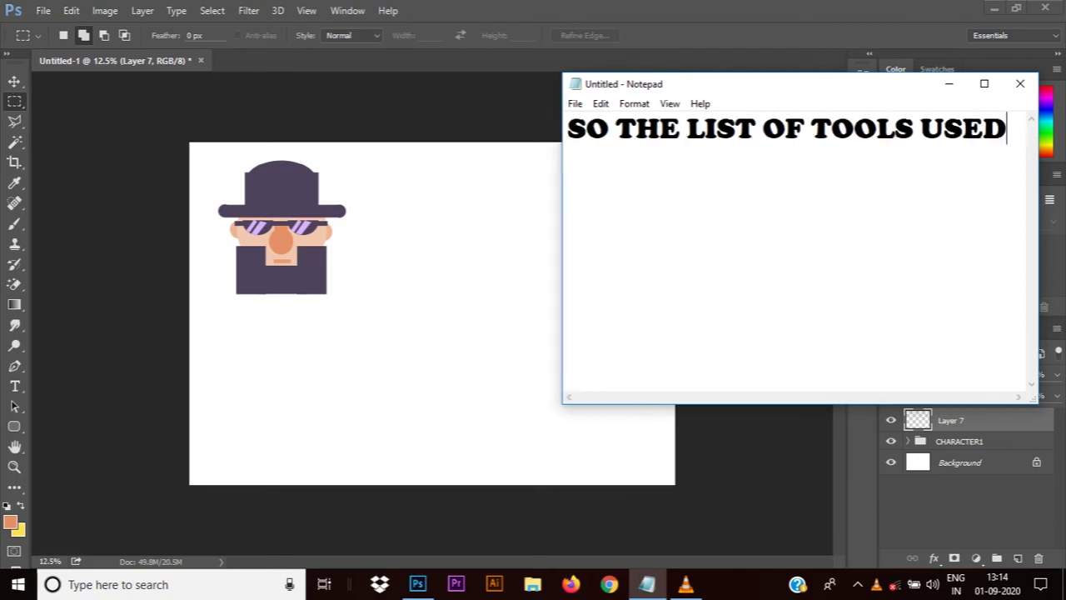
{"action": "key", "text": "Return"}
{"action": "type", "text": "ARE AS F"}
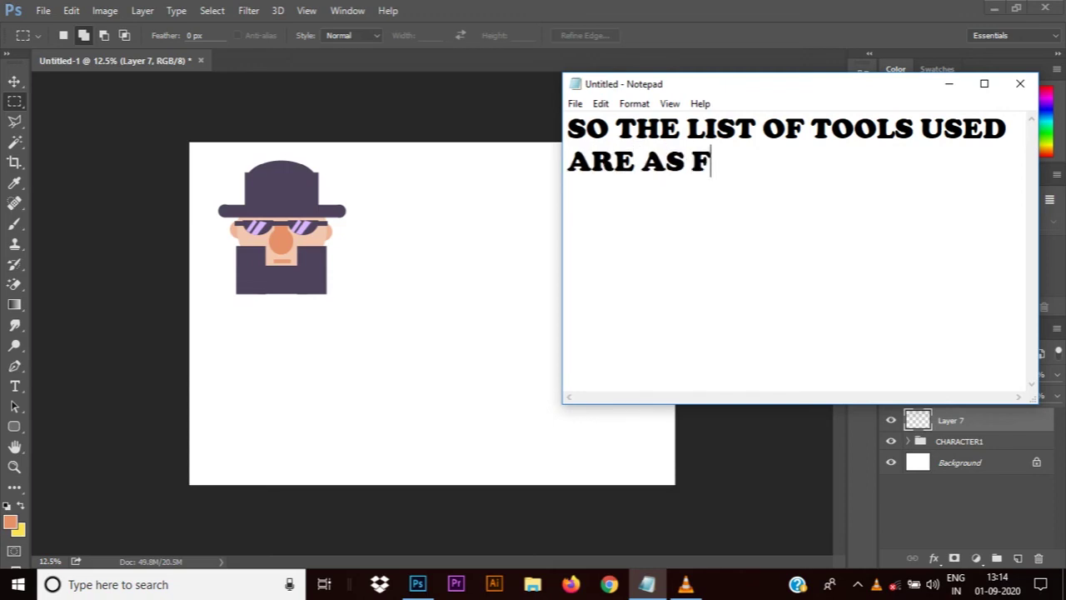
{"action": "type", "text": "OLLOW: "}
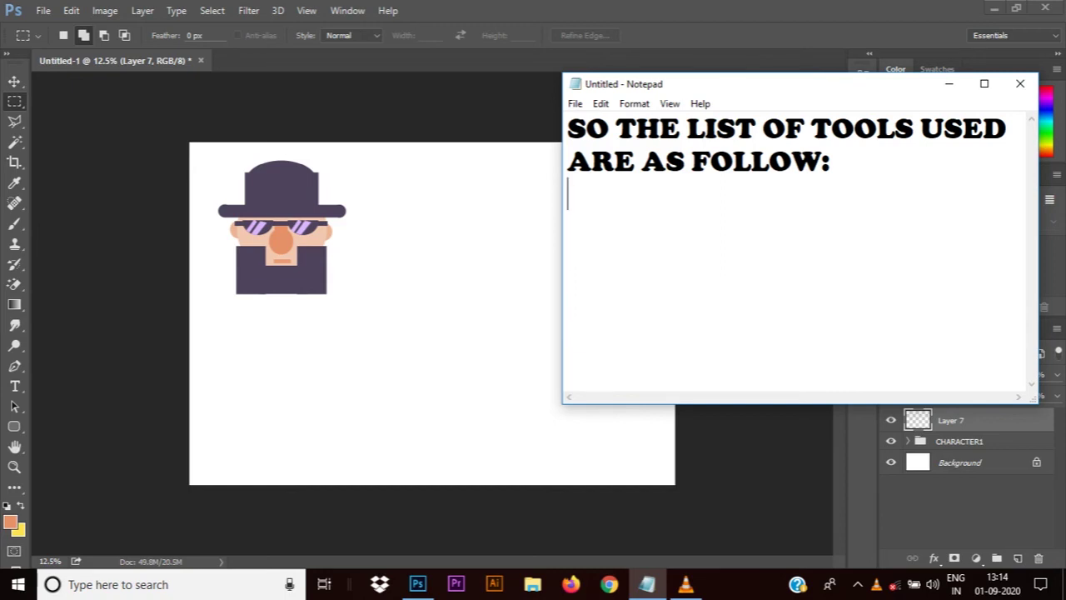
{"action": "type", "text": "1)"}
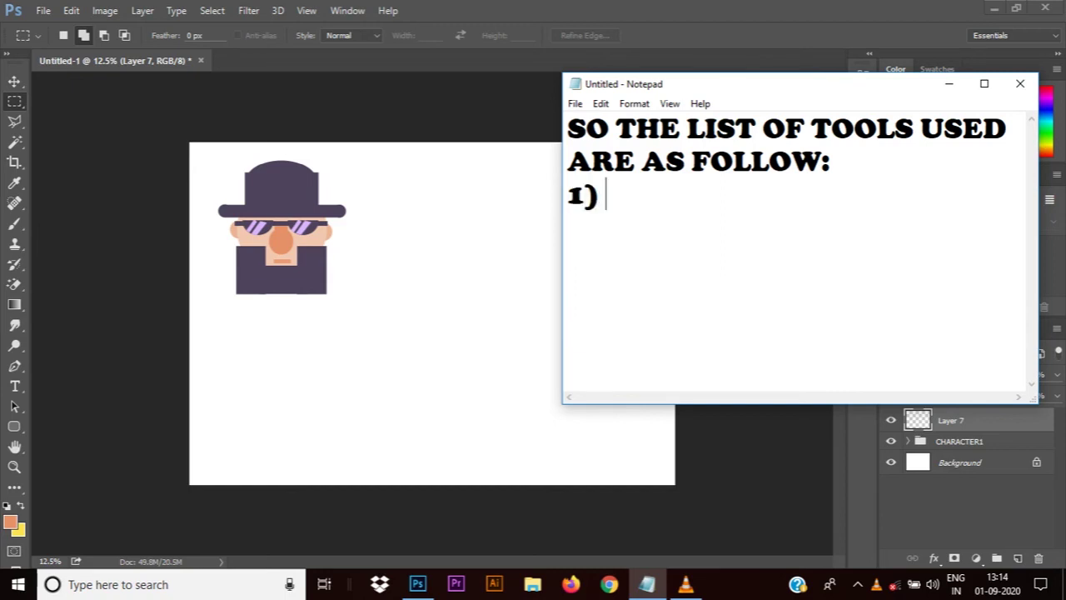
List 'MOVE TOOL' and '2) RECTANGULAR SELCTION TOOL', checking each tool in Photoshop
{"action": "key", "text": "alt+Tab"}
{"action": "left_click", "coordinate": [14, 80]}
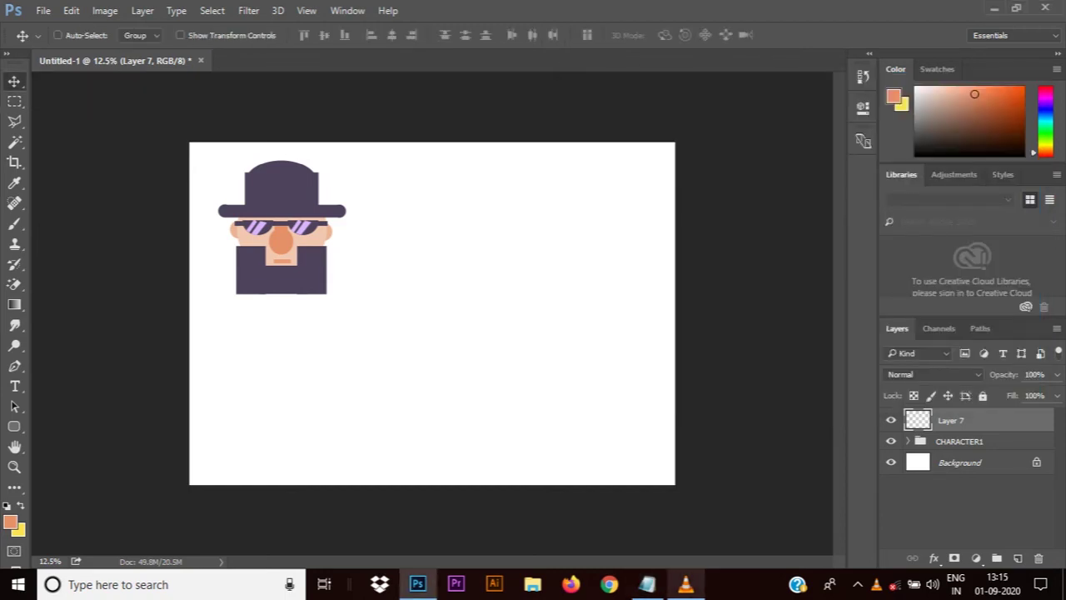
{"action": "key", "text": "alt+Tab"}
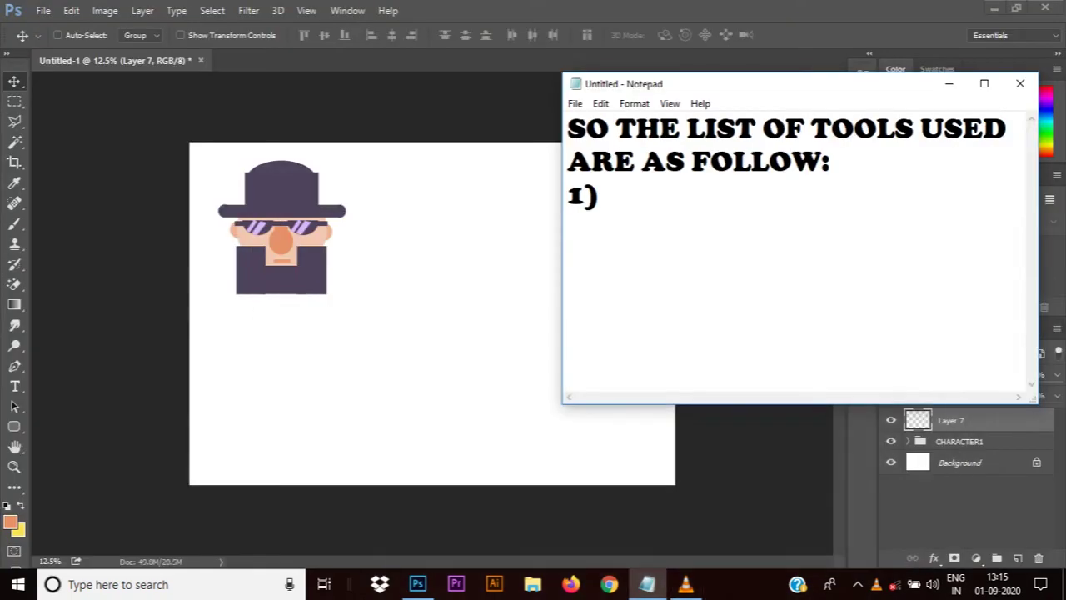
{"action": "type", "text": " MOVE TOOL"}
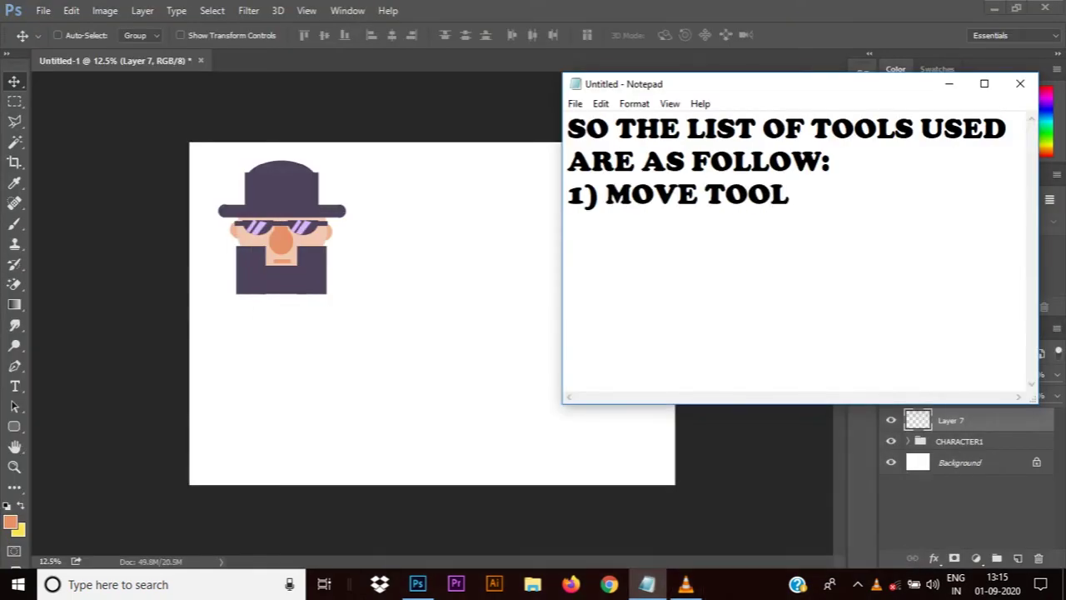
{"action": "key", "text": "alt+Tab"}
{"action": "left_click", "coordinate": [14, 100]}
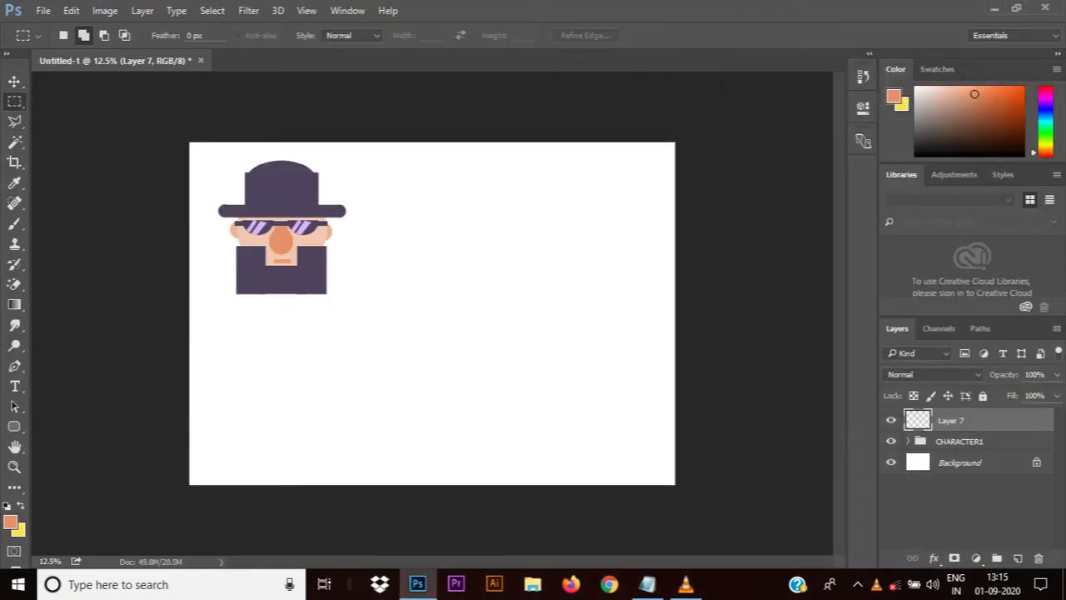
{"action": "key", "text": "alt+Tab"}
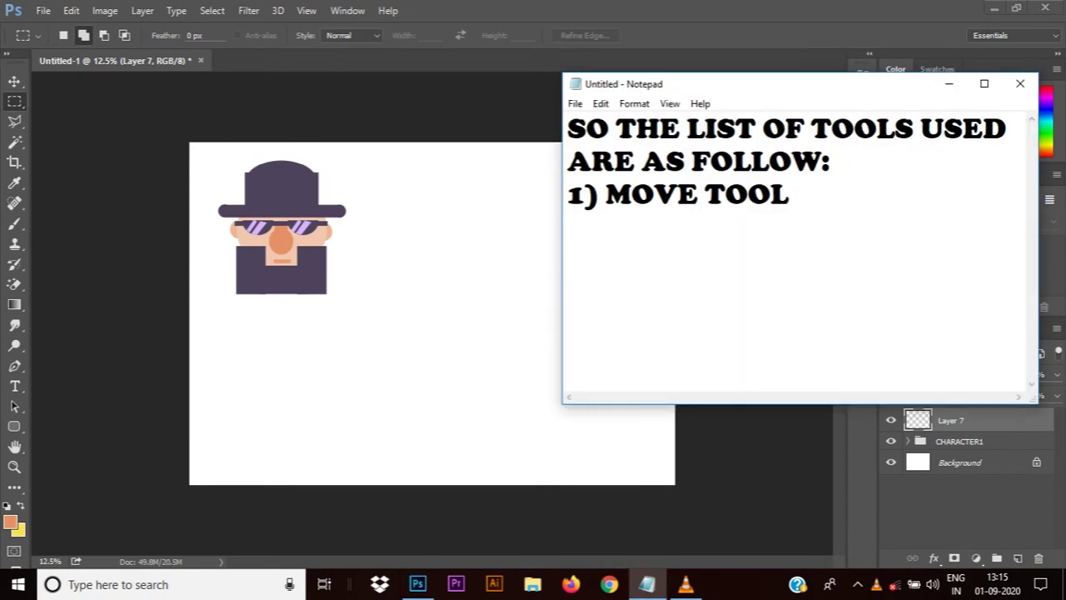
{"action": "type", "text": "2) "}
{"action": "type", "text": "RECTANGULAR "}
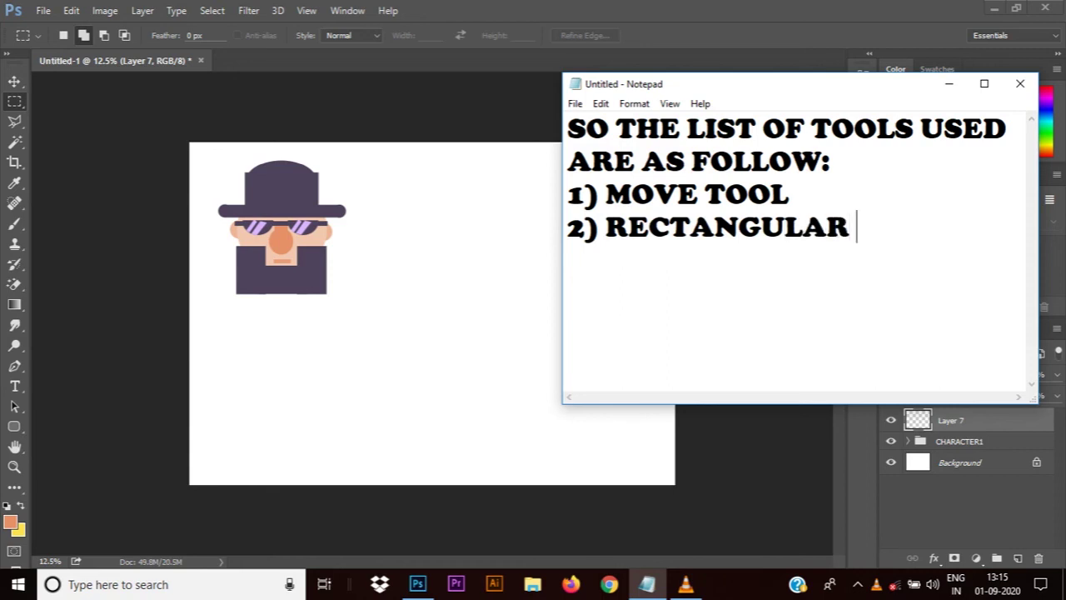
{"action": "type", "text": "SELCTION"}
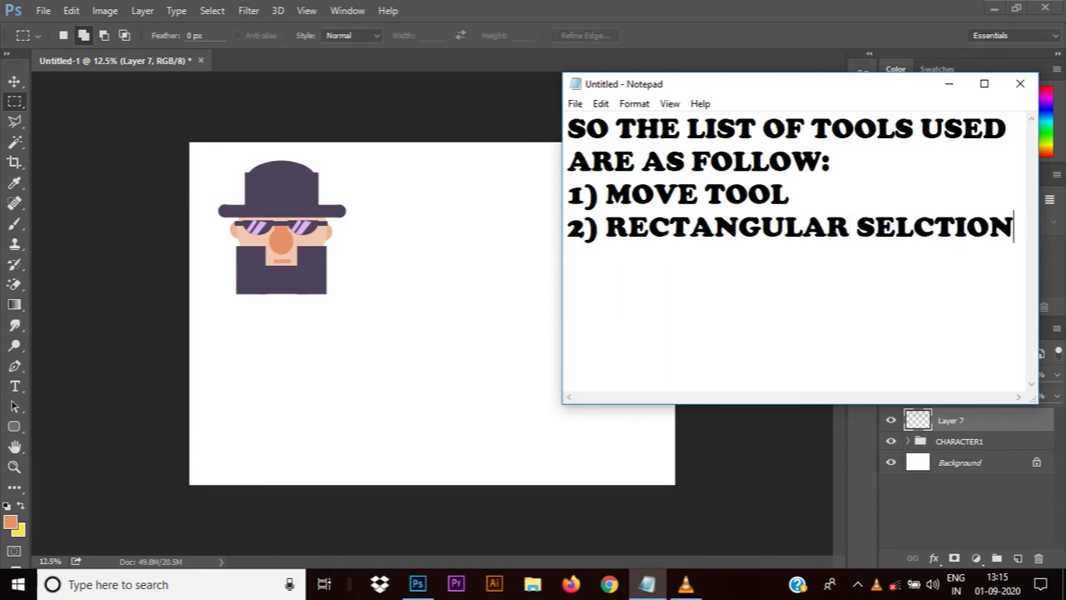
{"action": "type", "text": " TOOL"}
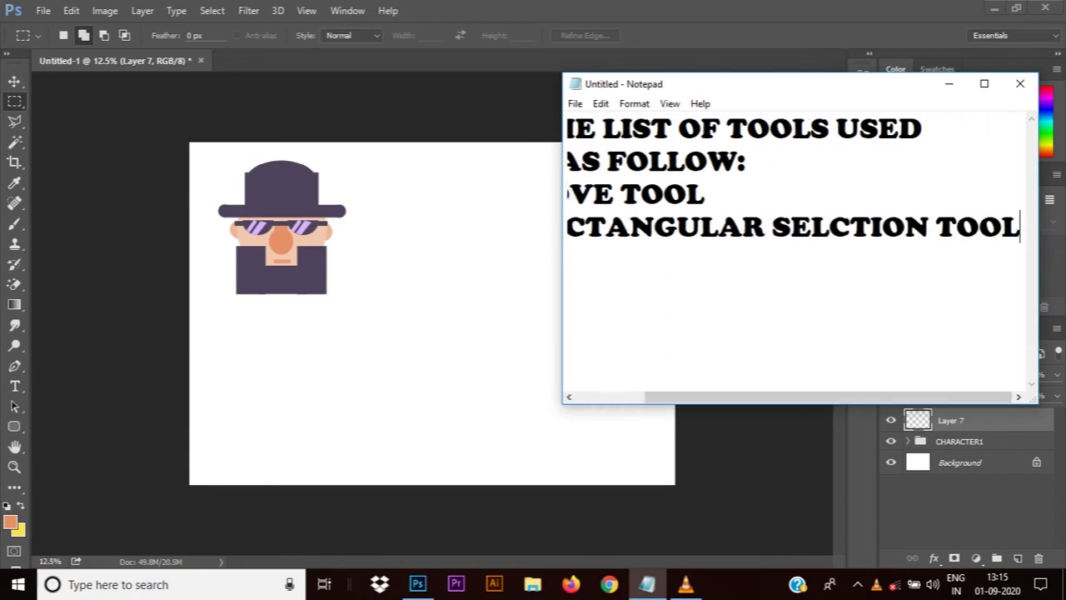
{"action": "left_click_drag", "start_coordinate": [562, 250], "coordinate": [447, 250]}
Add item '3) ELITICAL SELECTION TO' after selecting the elliptical marquee in Photoshop
{"action": "type", "text": "3"}
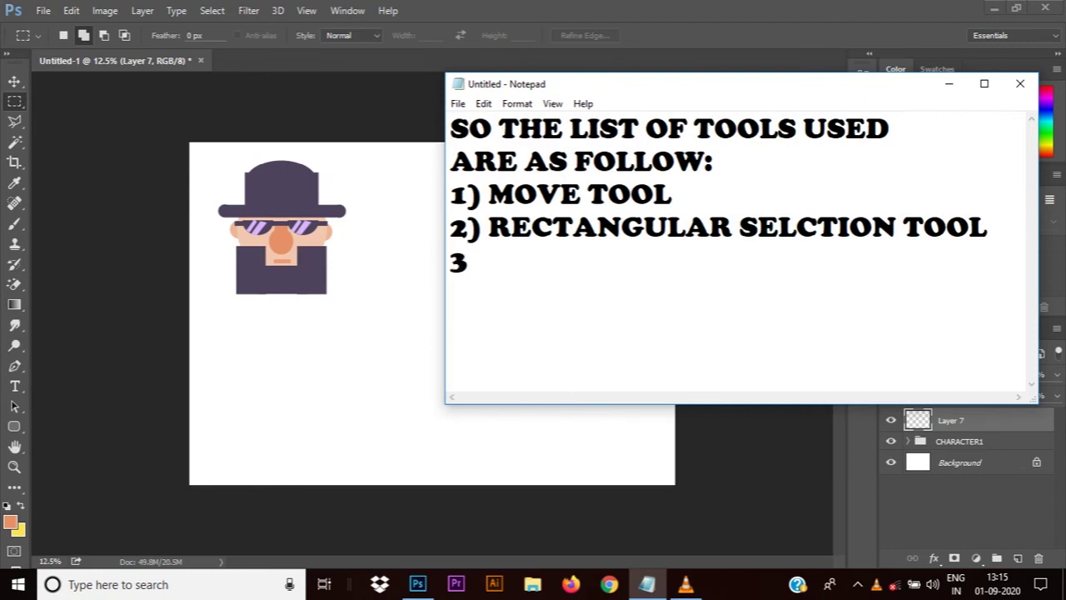
{"action": "type", "text": ")"}
{"action": "key", "text": "alt+Tab"}
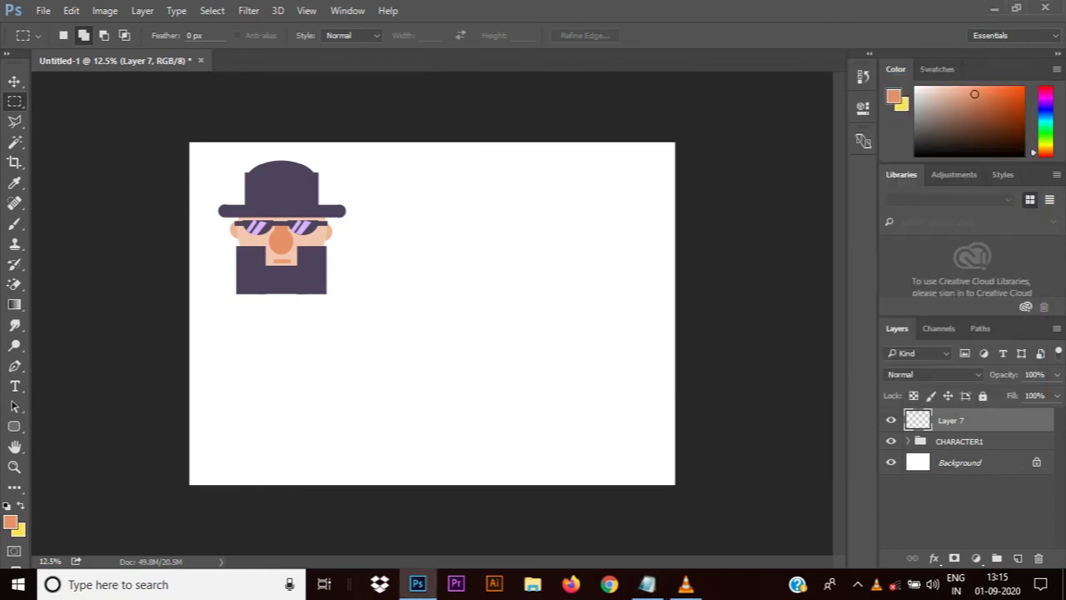
{"action": "right_click", "coordinate": [14, 101]}
{"action": "left_click", "coordinate": [91, 115]}
{"action": "left_click", "coordinate": [647, 584]}
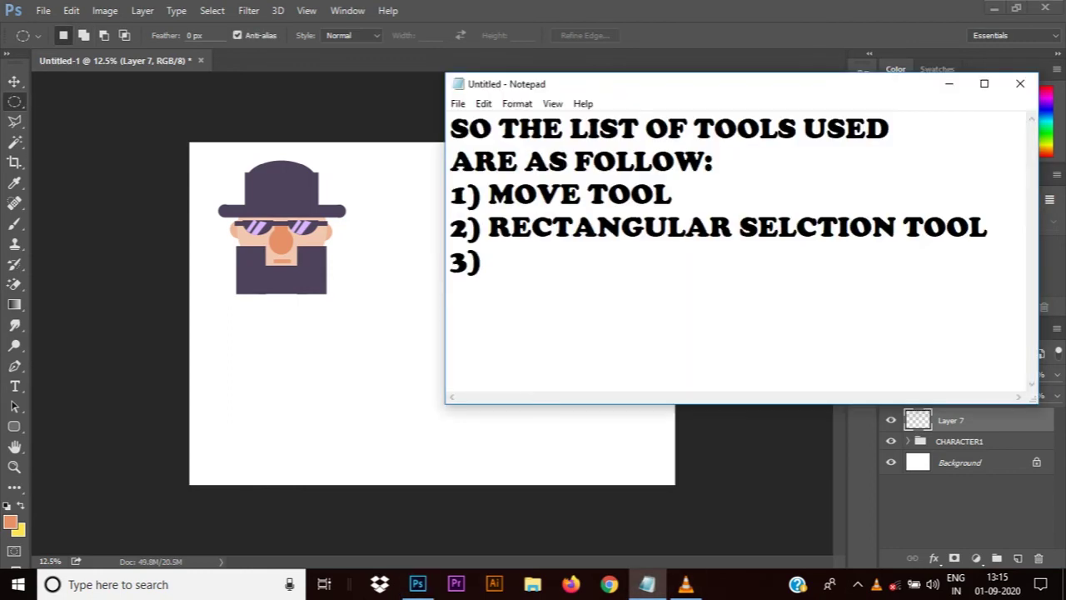
{"action": "type", "text": "ELITICA"}
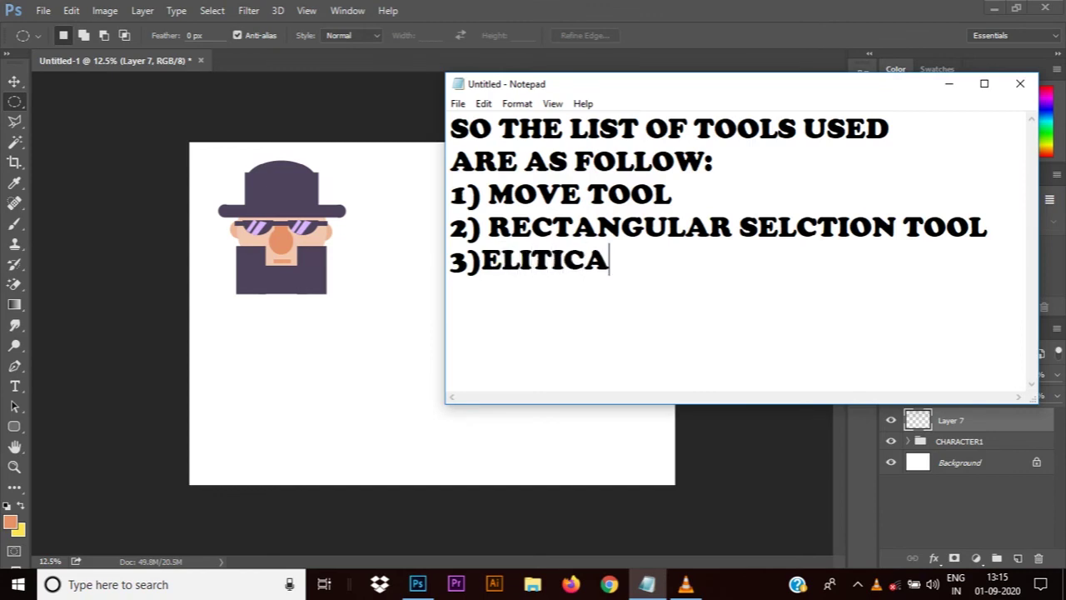
{"action": "type", "text": "L SELECT"}
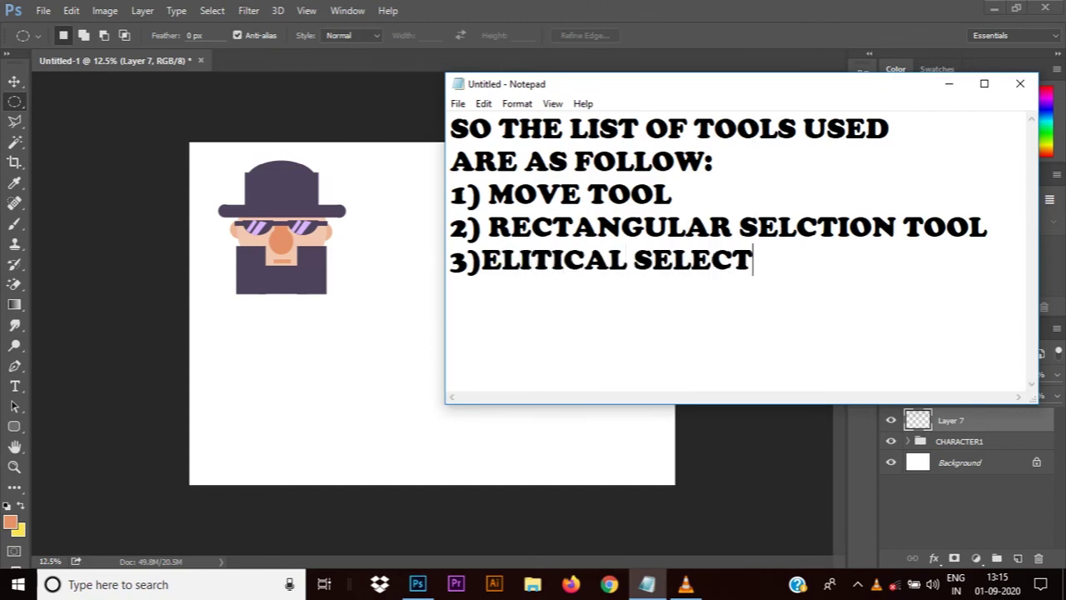
{"action": "type", "text": "ION TOOL"}
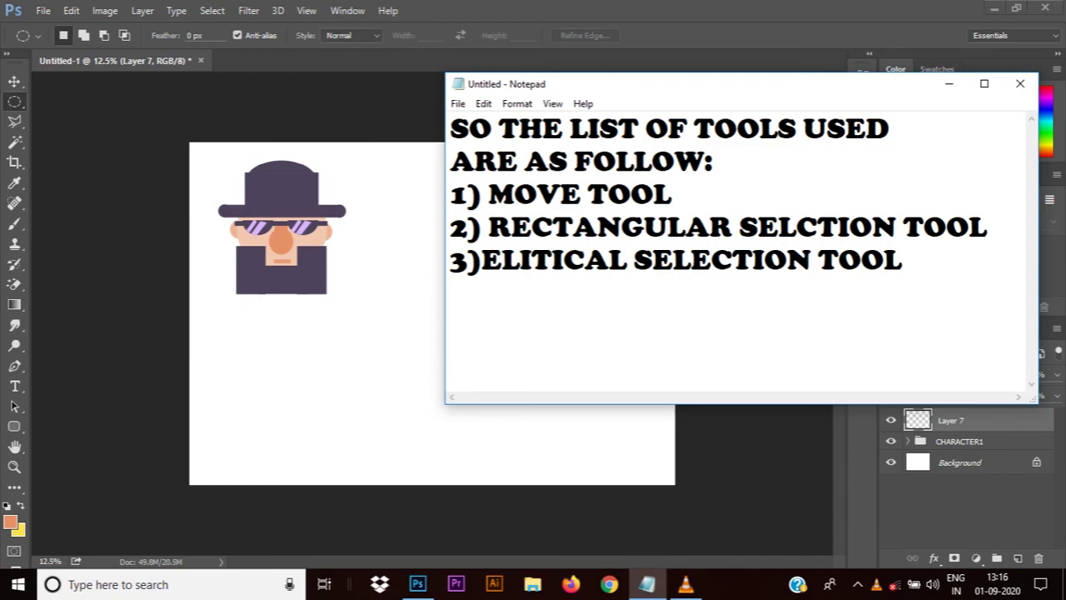
Add '4) TRANSFORM TOOL CTRL+T', minimize Notepad, and dismiss Photoshop's empty-selection transform error
{"action": "key", "text": "Return"}
{"action": "type", "text": "4)"}
{"action": "type", "text": " TRANSG"}
{"action": "key", "text": "BackSpace"}
{"action": "type", "text": "F"}
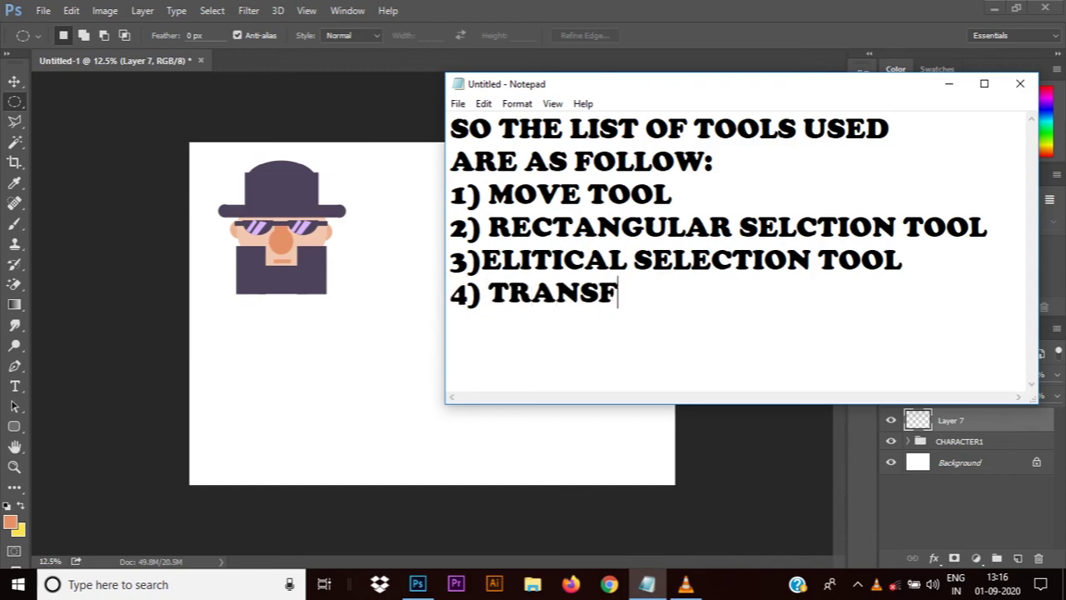
{"action": "type", "text": "ORM TOOL"}
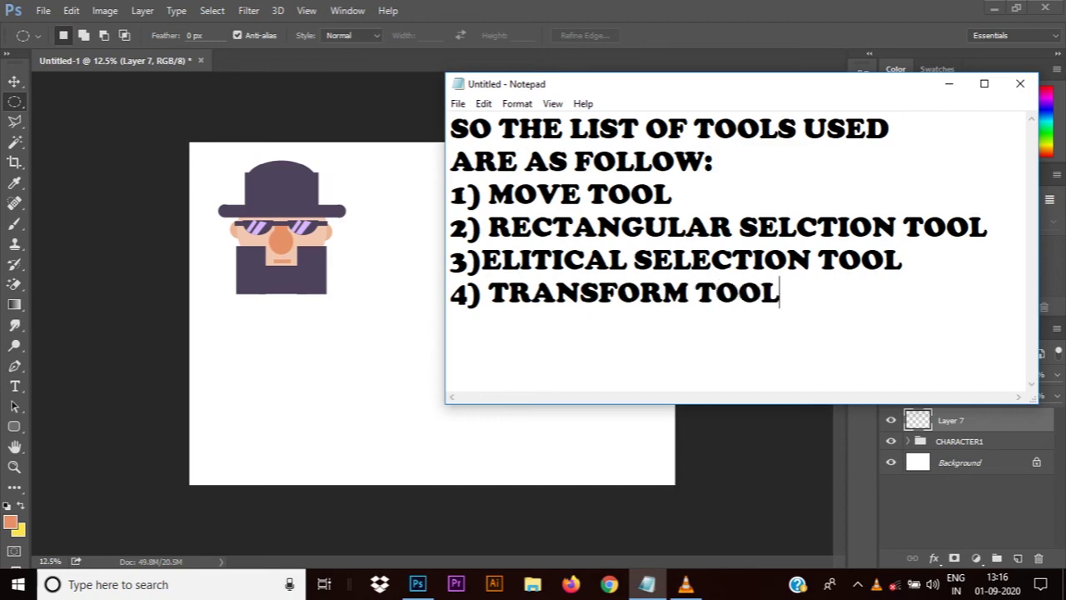
{"action": "type", "text": " CTRL+"}
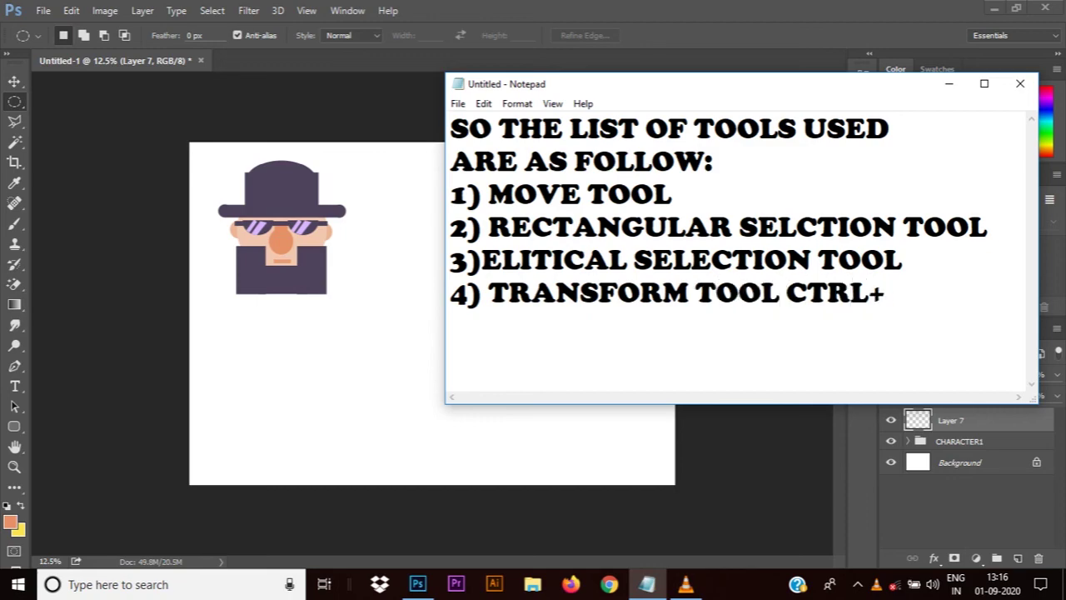
{"action": "type", "text": "T"}
{"action": "left_click", "coordinate": [948, 83]}
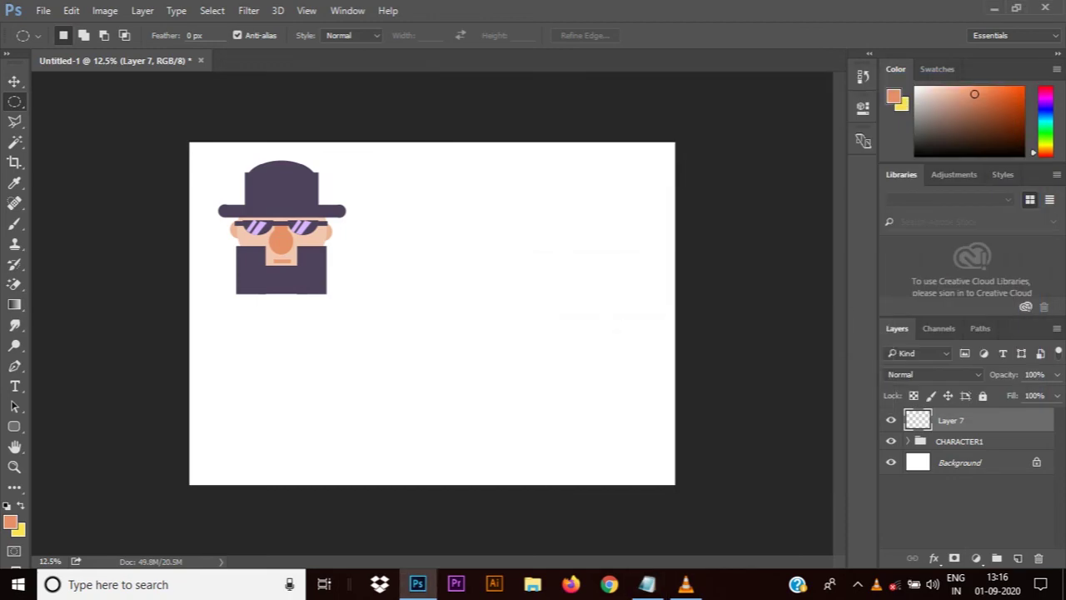
{"action": "key", "text": "ctrl+t"}
{"action": "left_click", "coordinate": [530, 223]}
Select the CHARACTER1 group and apply a transform without changes
{"action": "left_click", "coordinate": [958, 440]}
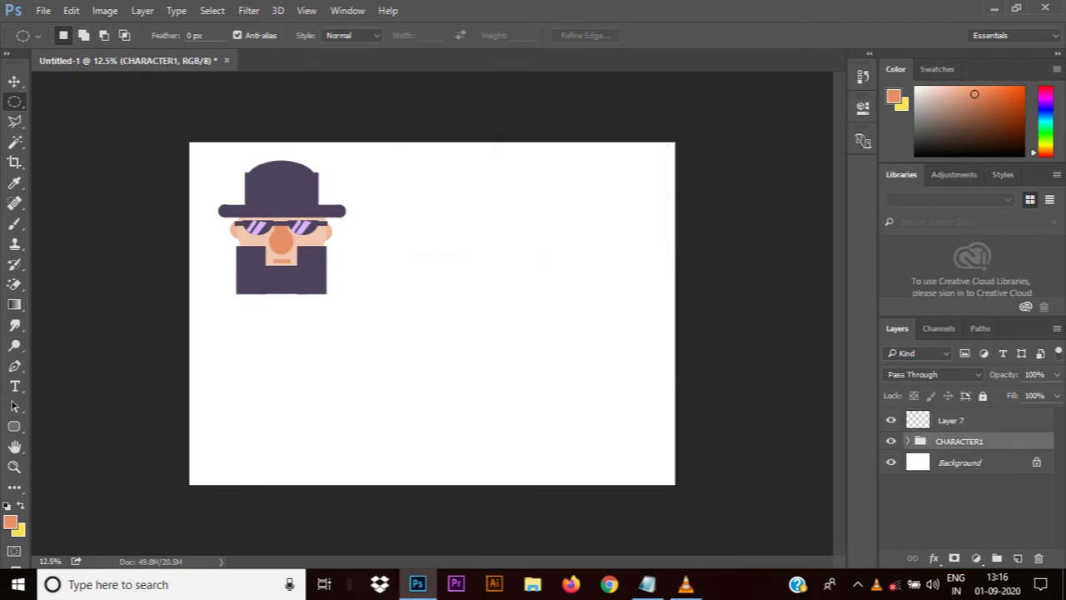
{"action": "key", "text": "ctrl+t"}
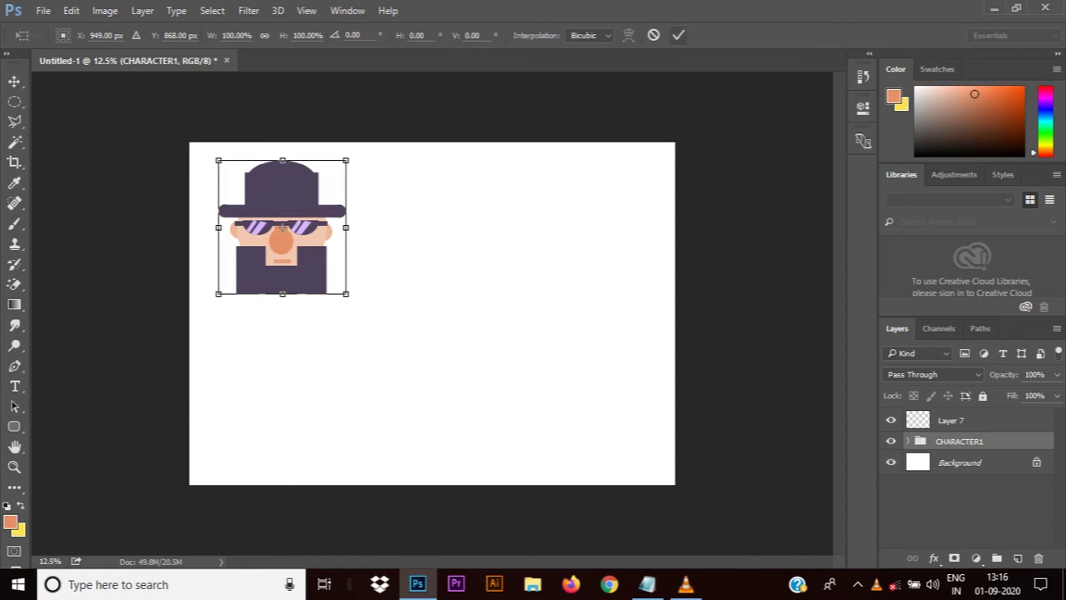
{"action": "left_click", "coordinate": [679, 35]}
Add item '5) USE ATL KEY WHILE SELECTING ANY OBJECT TO COPY' in Notepad
{"action": "left_click", "coordinate": [647, 584]}
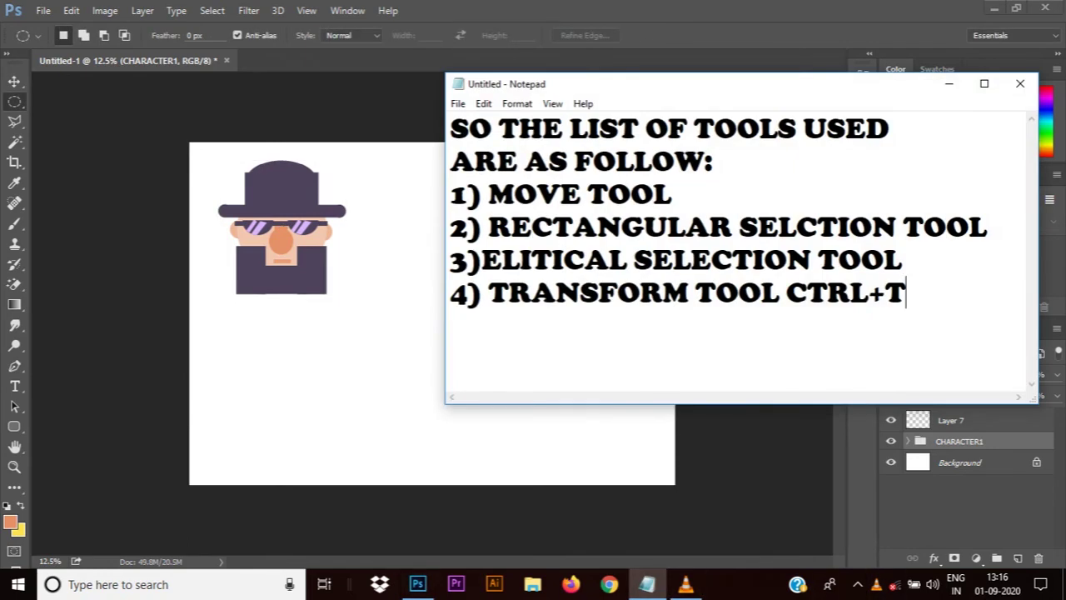
{"action": "key", "text": "Return"}
{"action": "type", "text": "5)"}
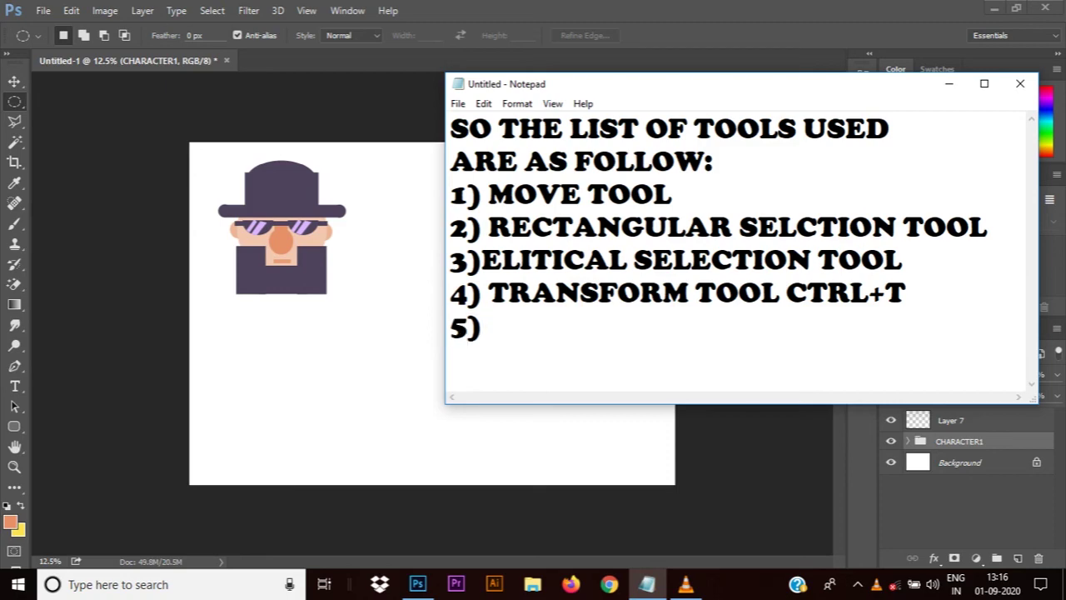
{"action": "type", "text": " USE "}
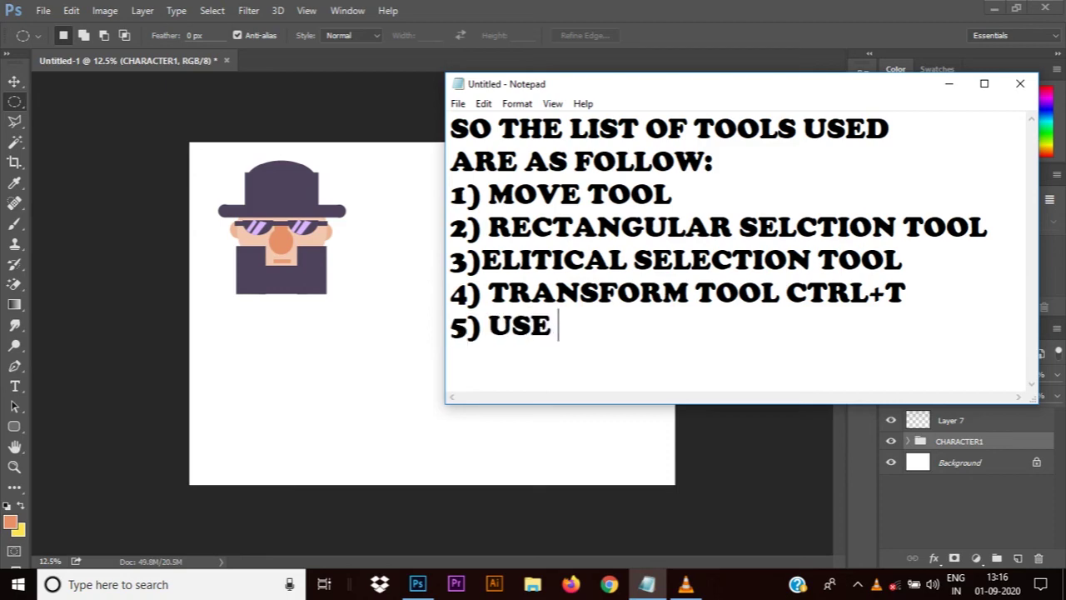
{"action": "type", "text": "AT"}
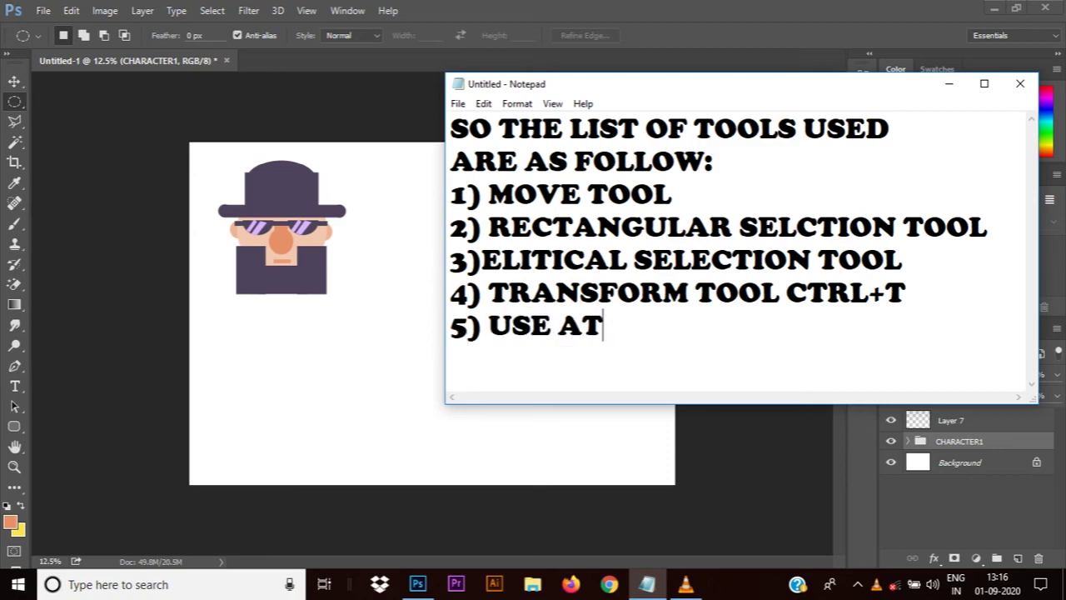
{"action": "type", "text": "L KEY"}
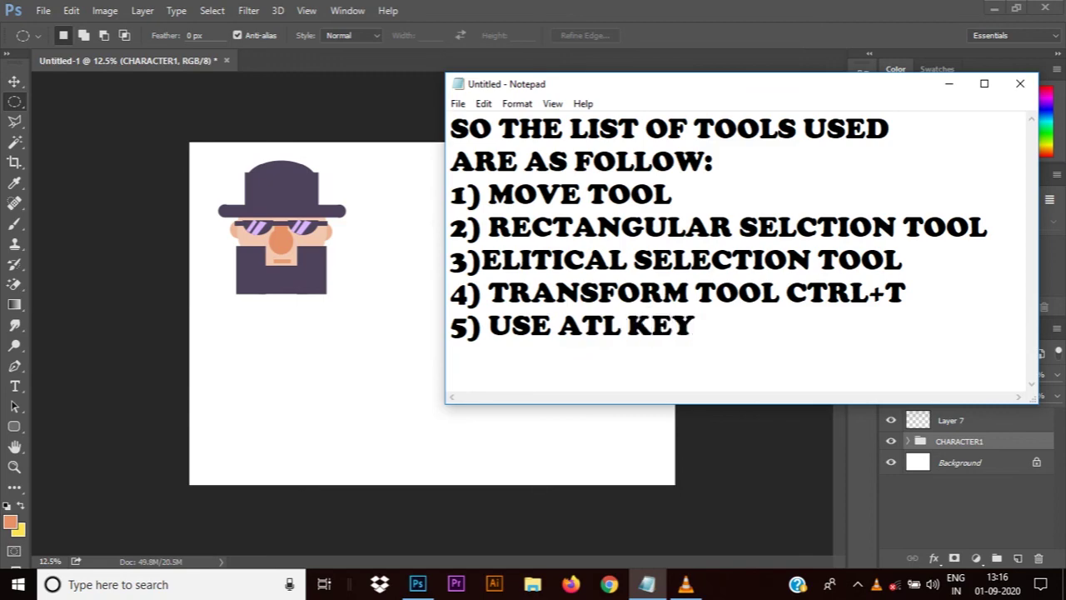
{"action": "type", "text": " WHILE SEL"}
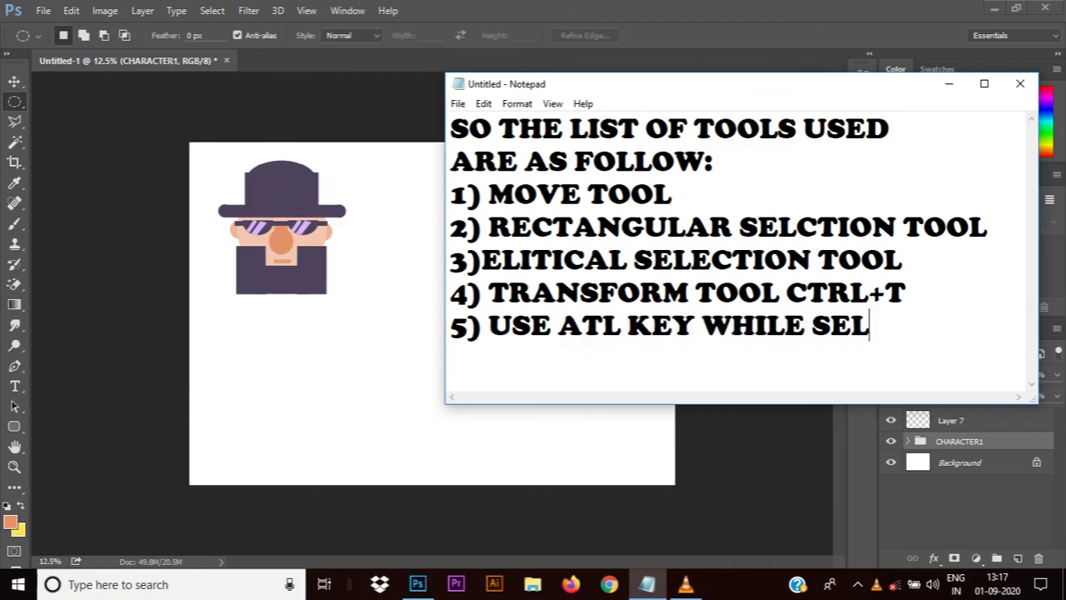
{"action": "type", "text": "ECTING"}
{"action": "key", "text": "Return"}
{"action": "type", "text": "A"}
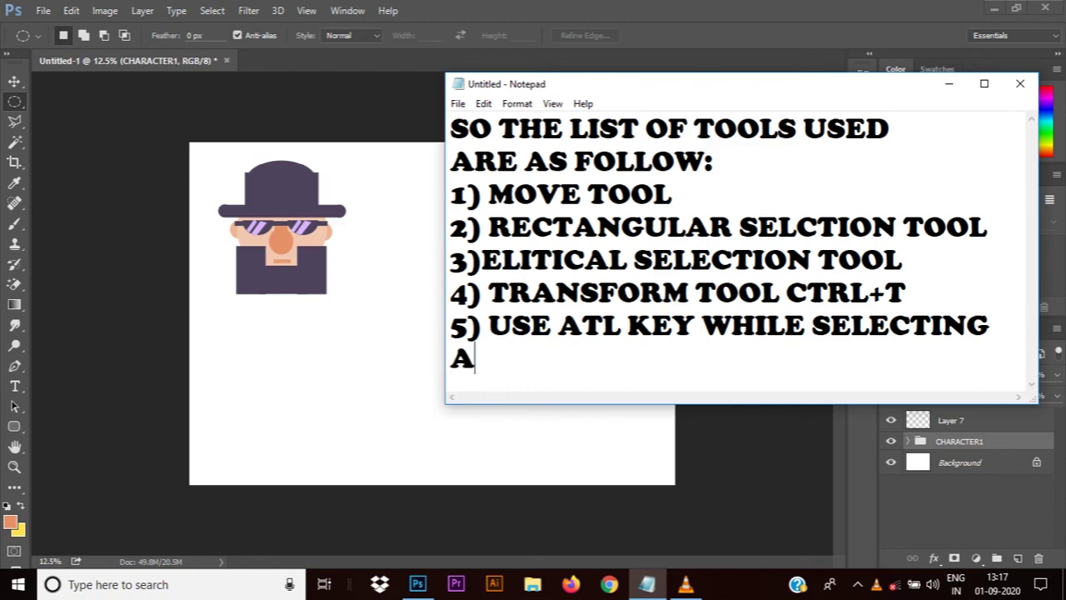
{"action": "type", "text": "NY OBJEC"}
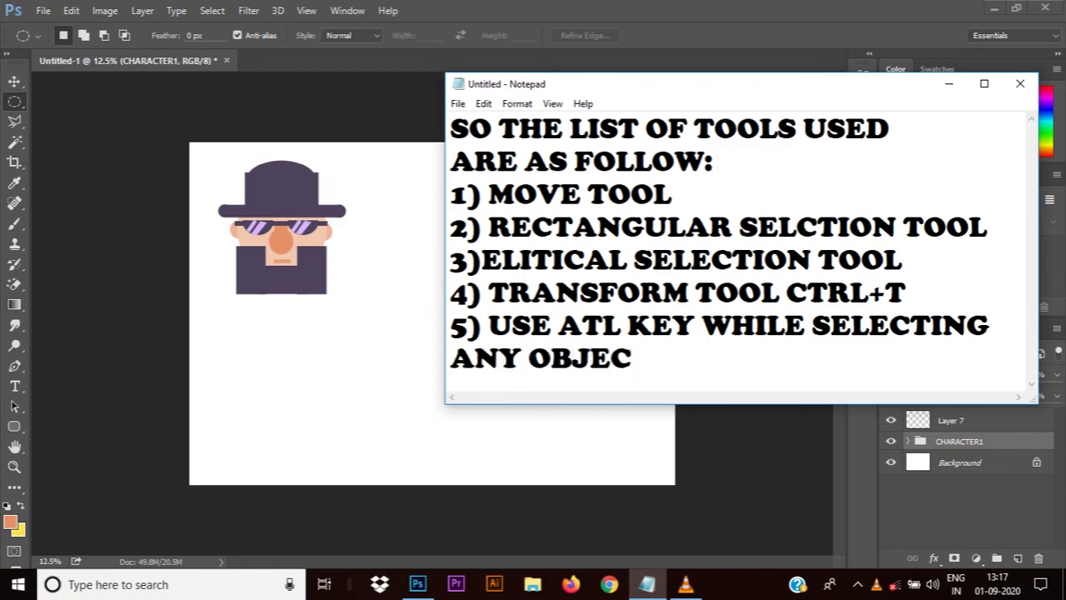
{"action": "type", "text": "T TO COP"}
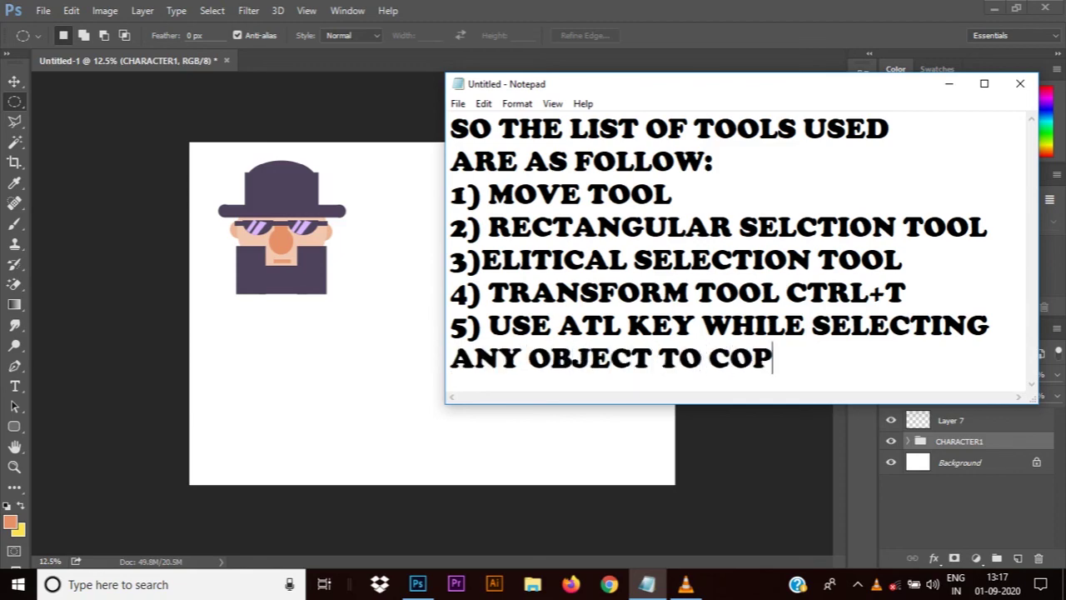
{"action": "type", "text": "Y"}
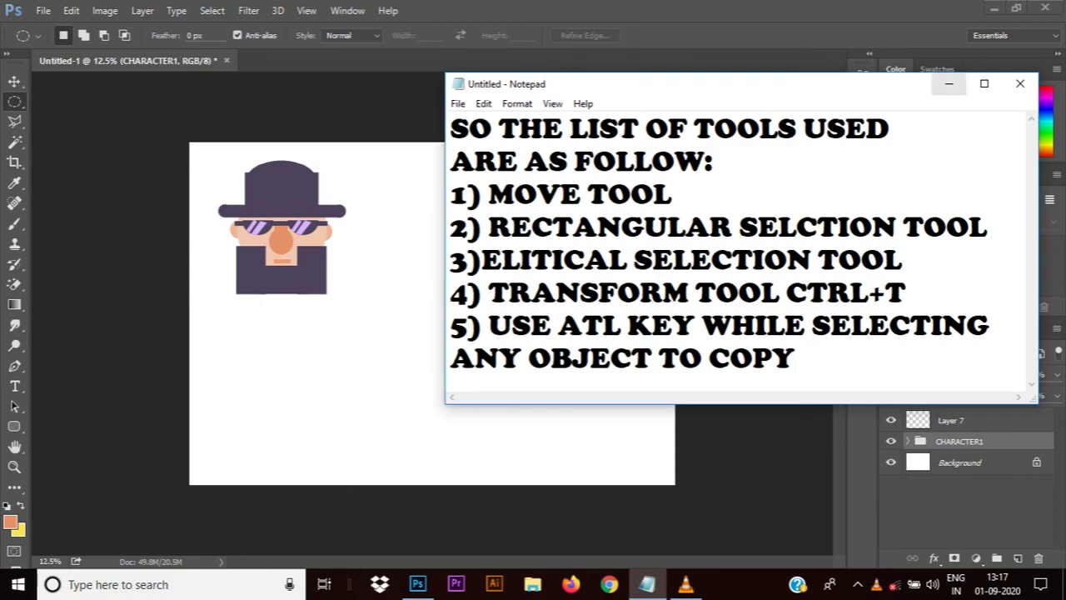
Minimize Notepad and Alt-drag a copy of the character to the right
{"action": "left_click", "coordinate": [949, 83]}
{"action": "key", "text": "v"}
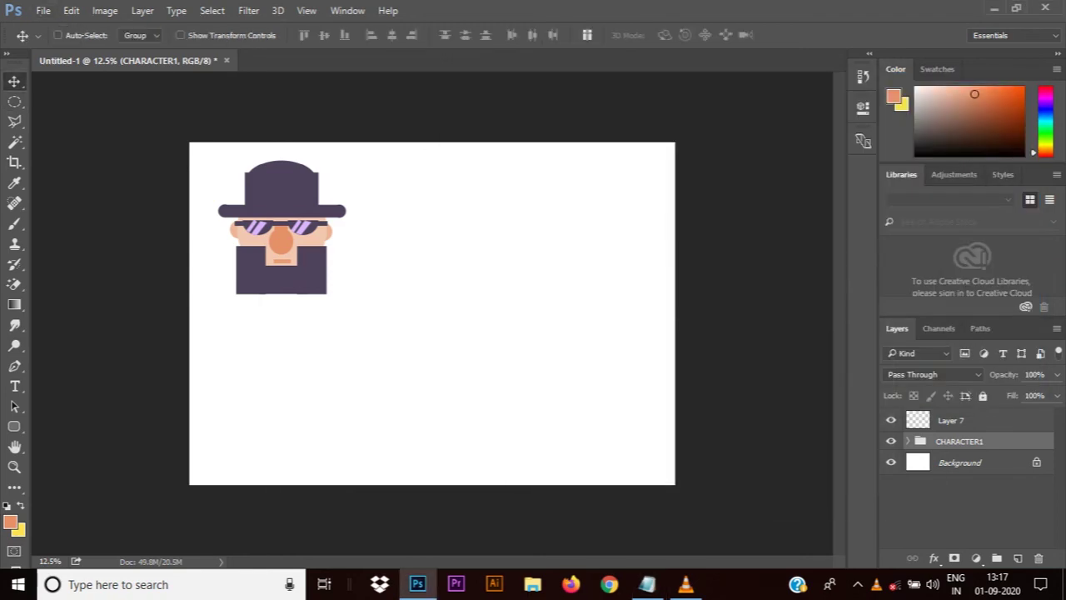
{"action": "left_click_drag", "start_coordinate": [317, 210], "coordinate": [527, 218]}
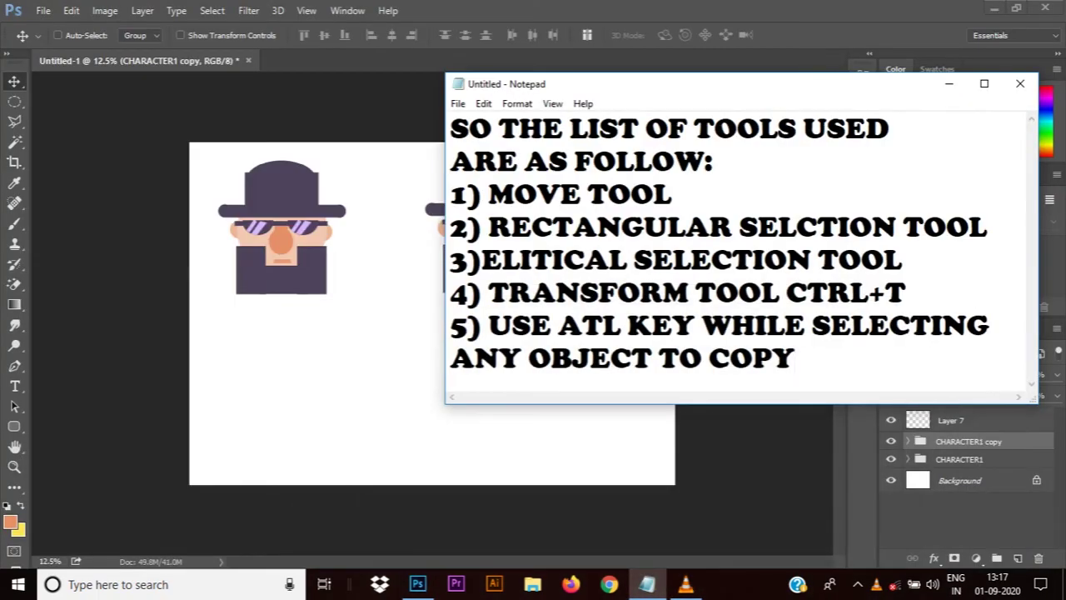
Type 'NOTE: USE SHIFT + ALT FOR PERFECT CIRC' on a new line after item 5
{"action": "key", "text": "Return"}
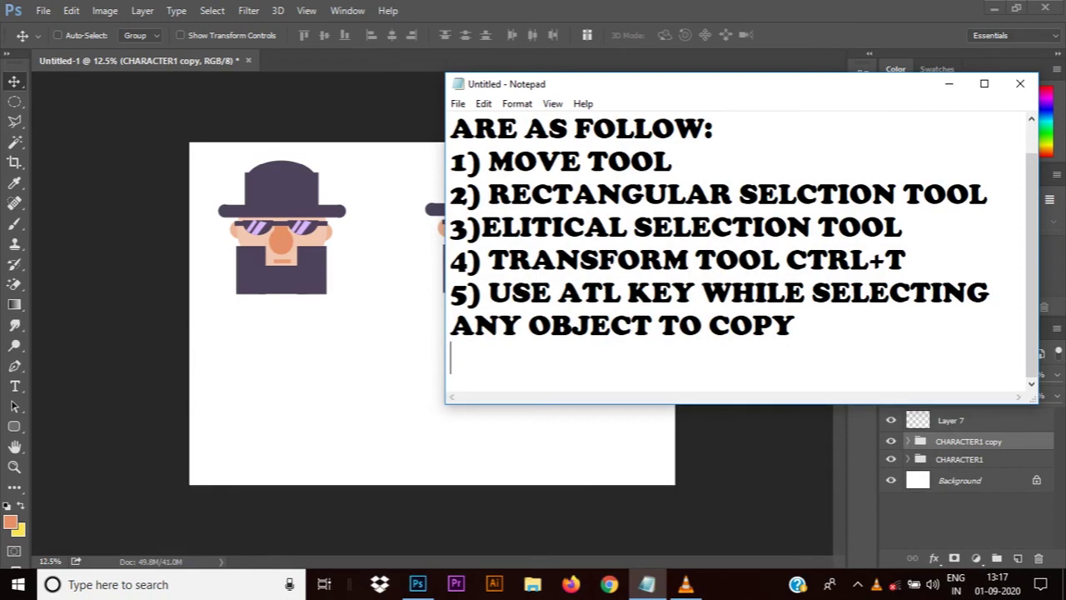
{"action": "type", "text": "USE"}
{"action": "key", "text": "BackSpace"}
{"action": "key", "text": "BackSpace"}
{"action": "key", "text": "BackSpace"}
{"action": "type", "text": "NOTE"}
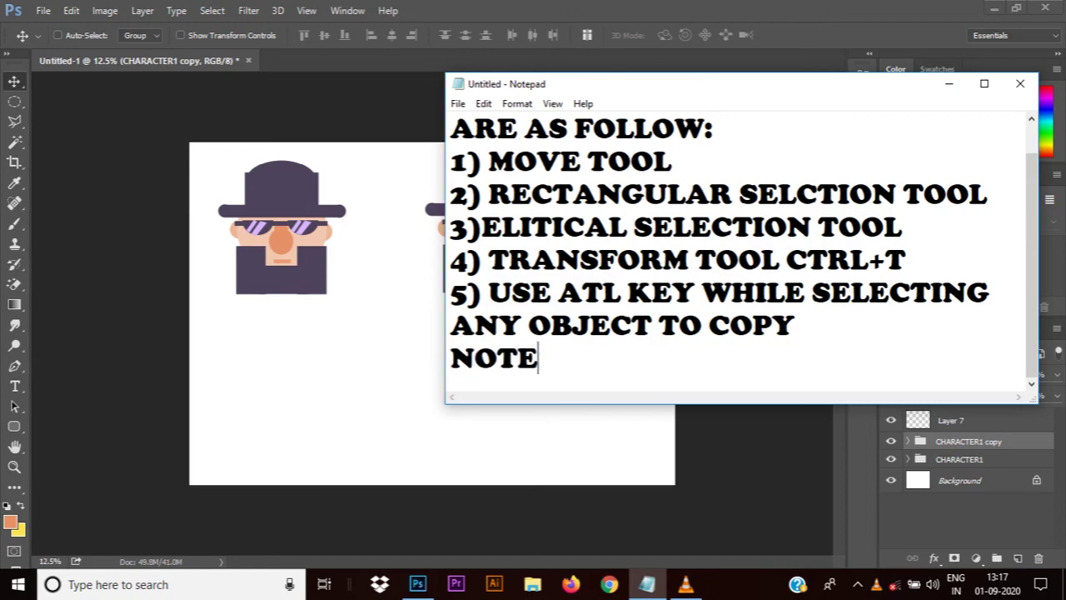
{"action": "type", "text": ": USE "}
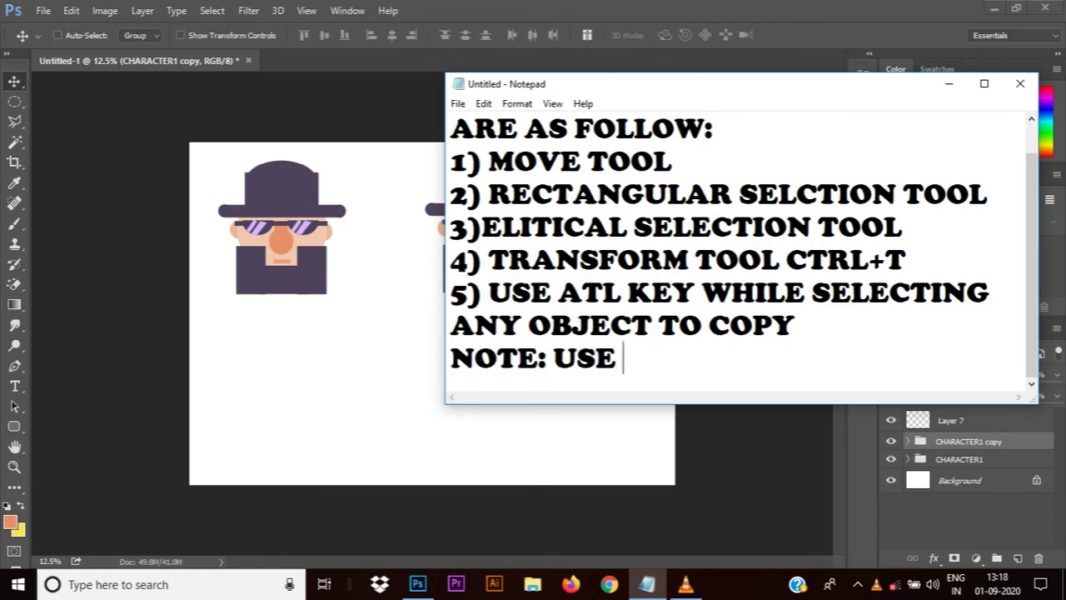
{"action": "type", "text": "SHIFT "}
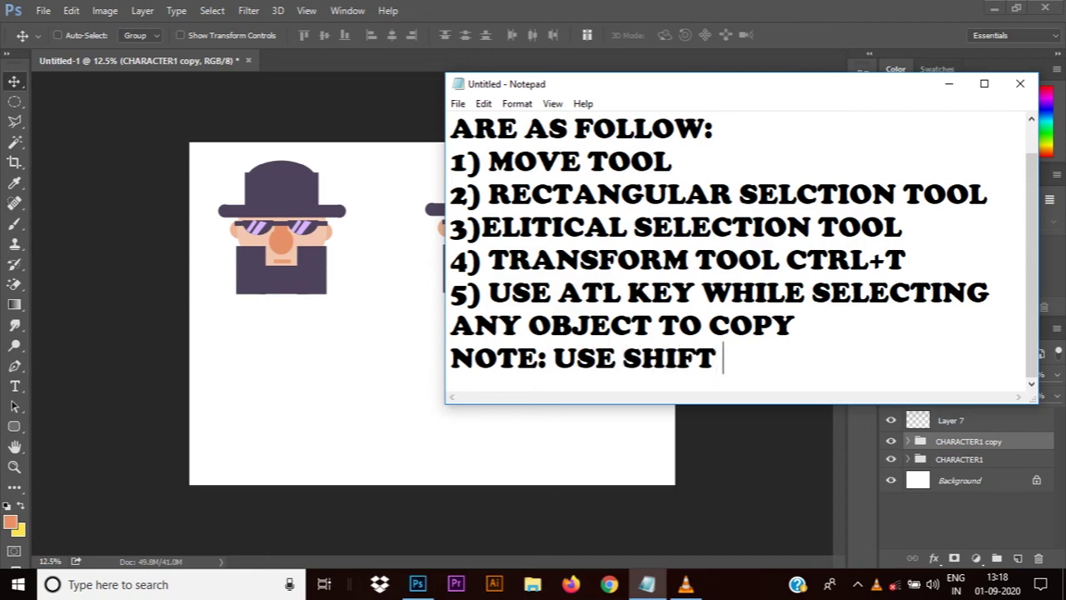
{"action": "type", "text": "="}
{"action": "key", "text": "BackSpace"}
{"action": "type", "text": "_"}
{"action": "type", "text": "+"}
{"action": "key", "text": "BackSpace"}
{"action": "key", "text": "BackSpace"}
{"action": "type", "text": "+ "}
{"action": "type", "text": "ALT"}
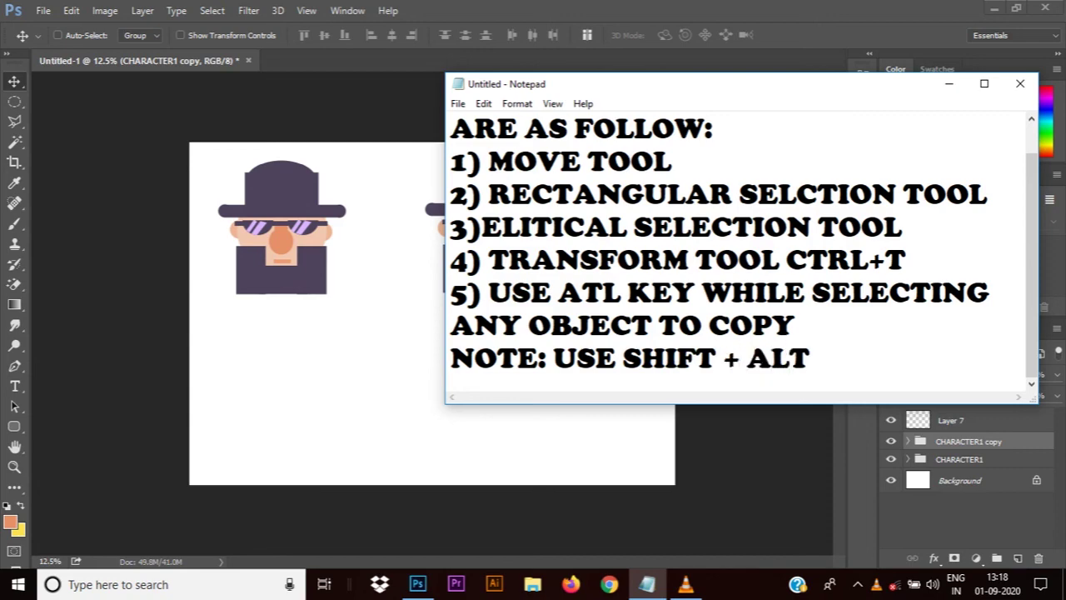
{"action": "type", "text": " FOR PE"}
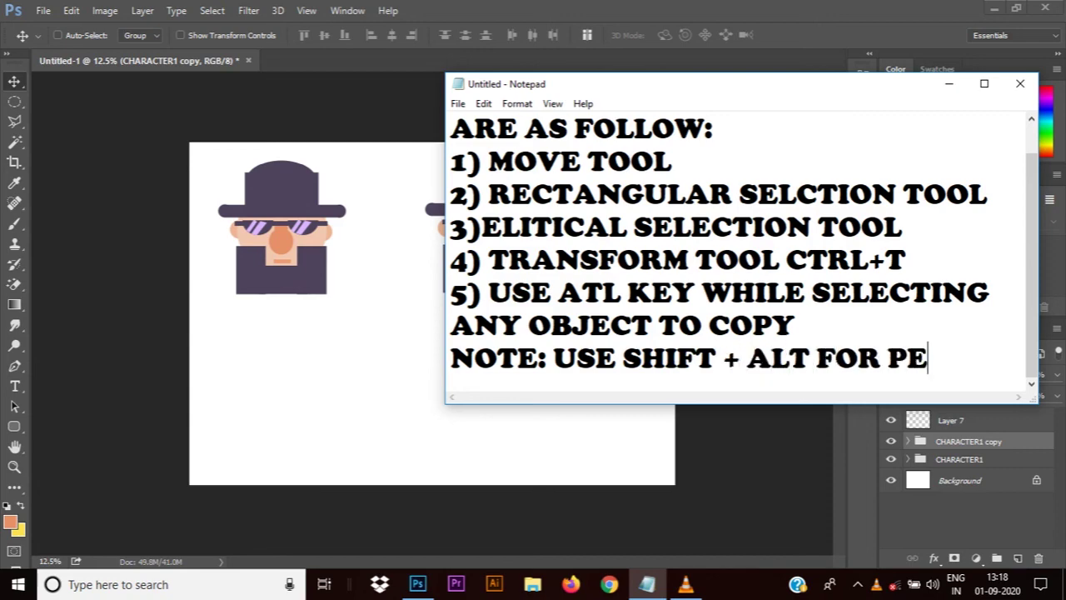
{"action": "type", "text": "RFECT CI"}
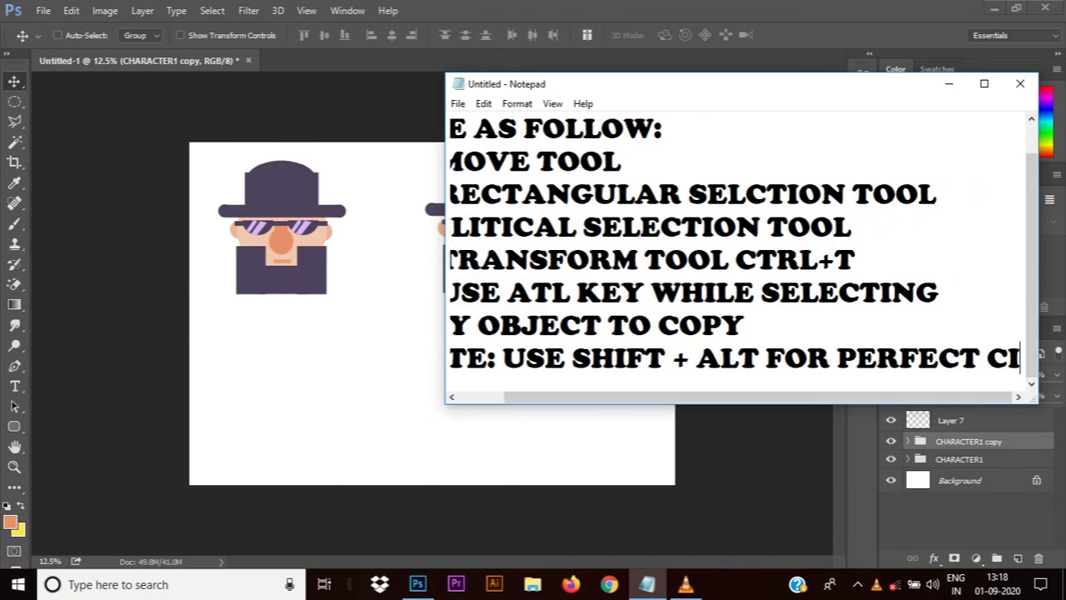
{"action": "type", "text": "RC"}
Finish the note with 'WHILE USING ELIPTICAL TOOL' and minimize Notepad
{"action": "key", "text": "Return"}
{"action": "type", "text": "WH"}
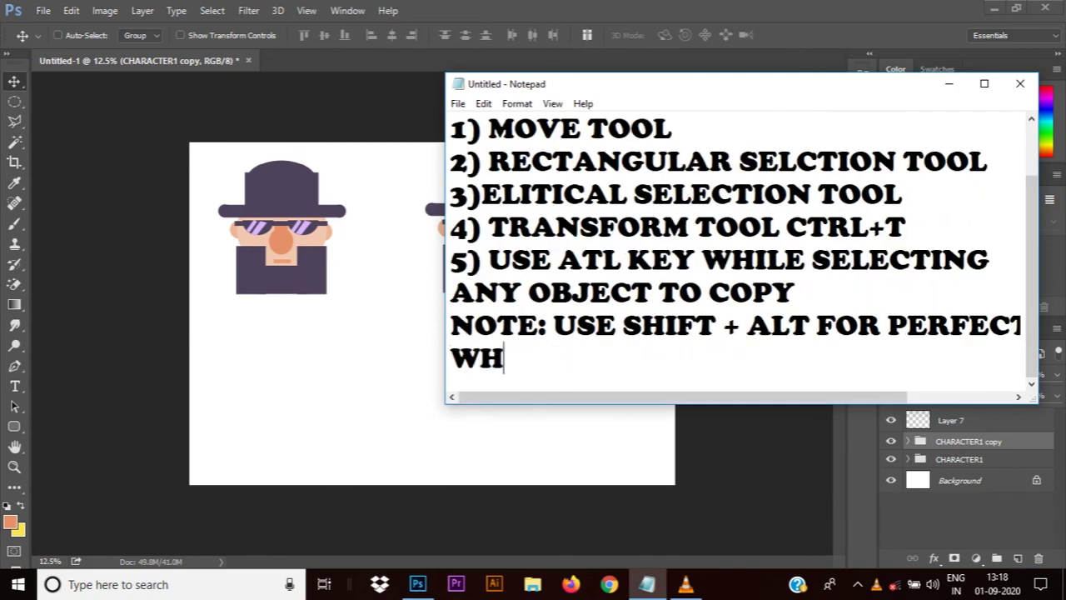
{"action": "type", "text": "ILE USING "}
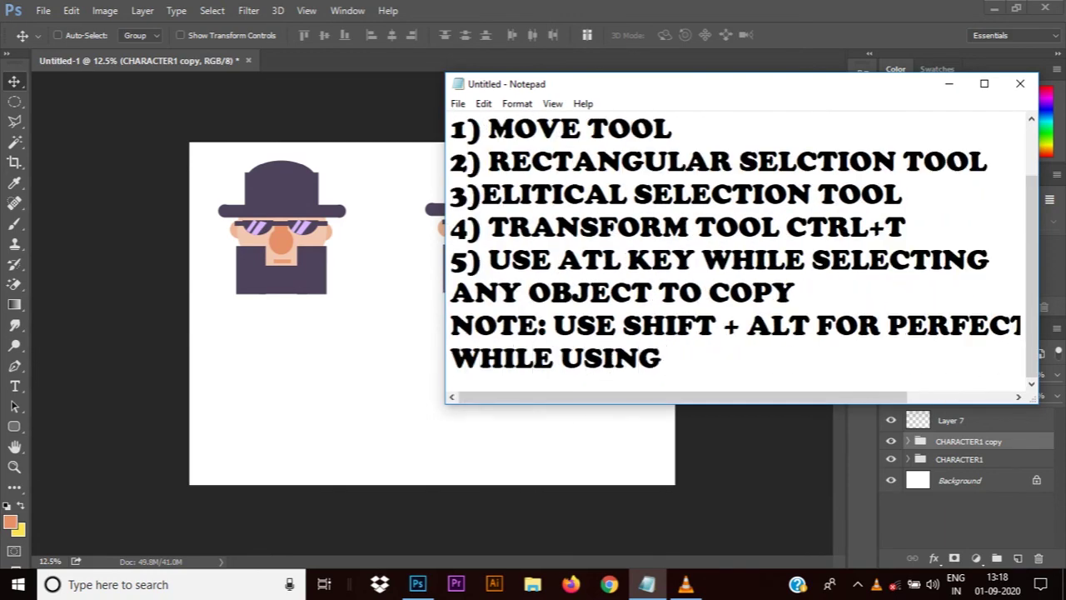
{"action": "type", "text": "ELI"}
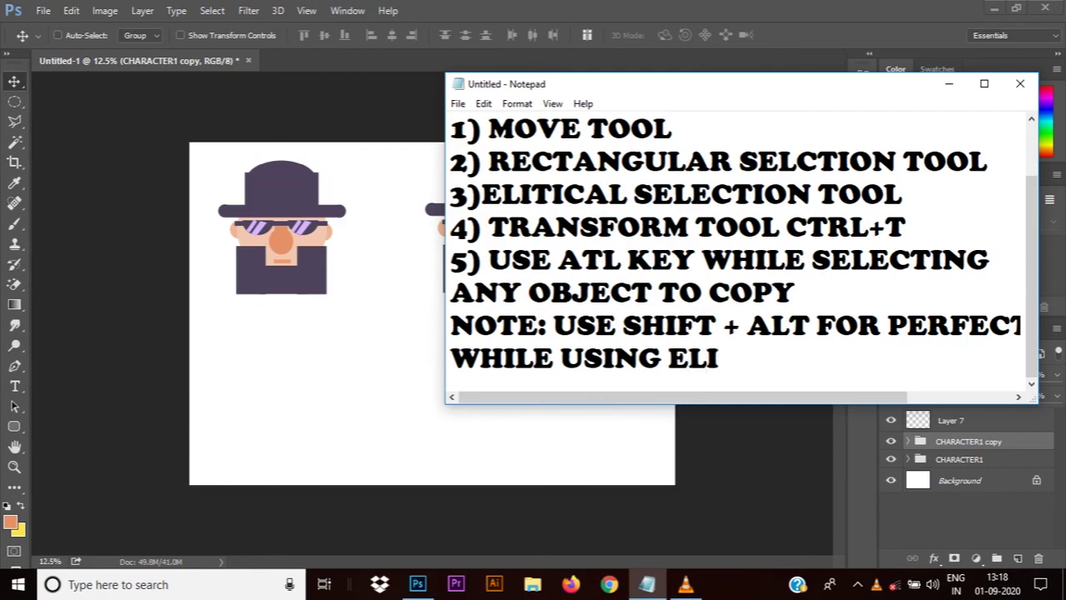
{"action": "type", "text": "P"}
{"action": "key", "text": "BackSpace"}
{"action": "type", "text": "PTICAL "}
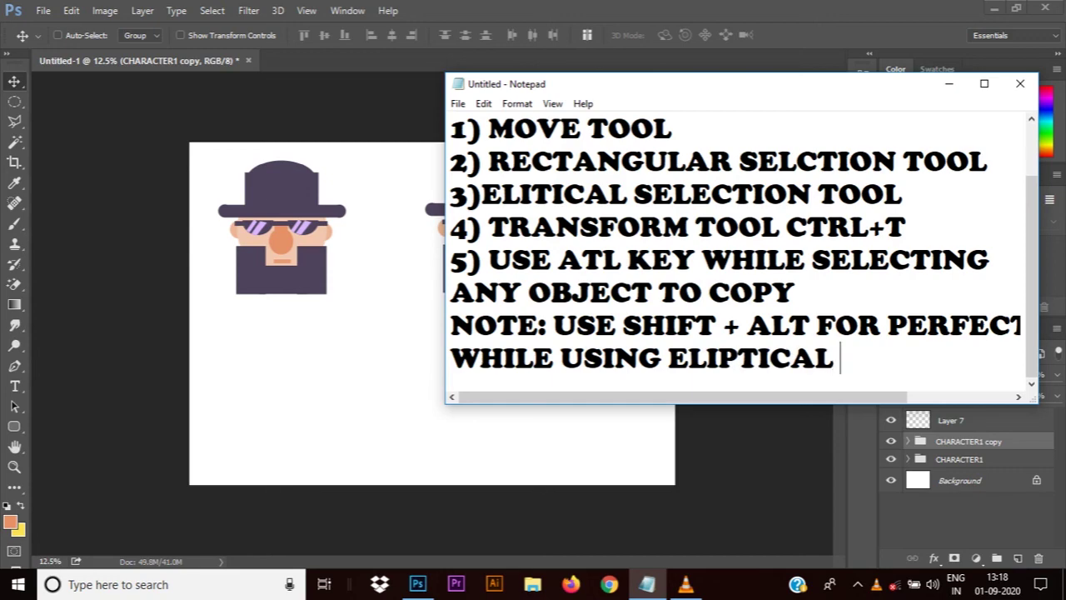
{"action": "type", "text": "TOOL"}
{"action": "key", "text": "Return"}
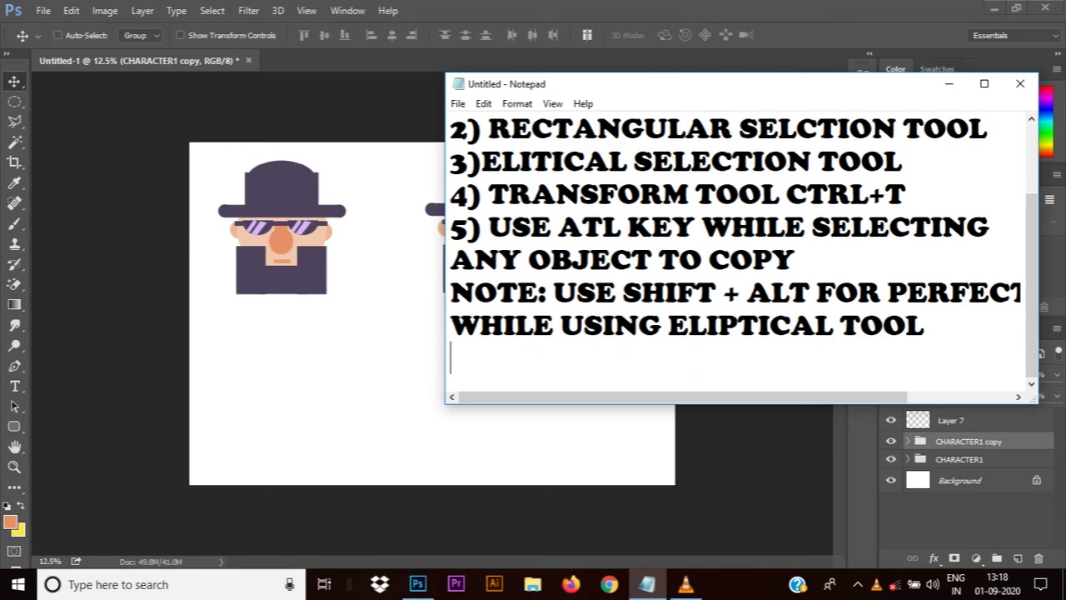
{"action": "left_click", "coordinate": [948, 83]}
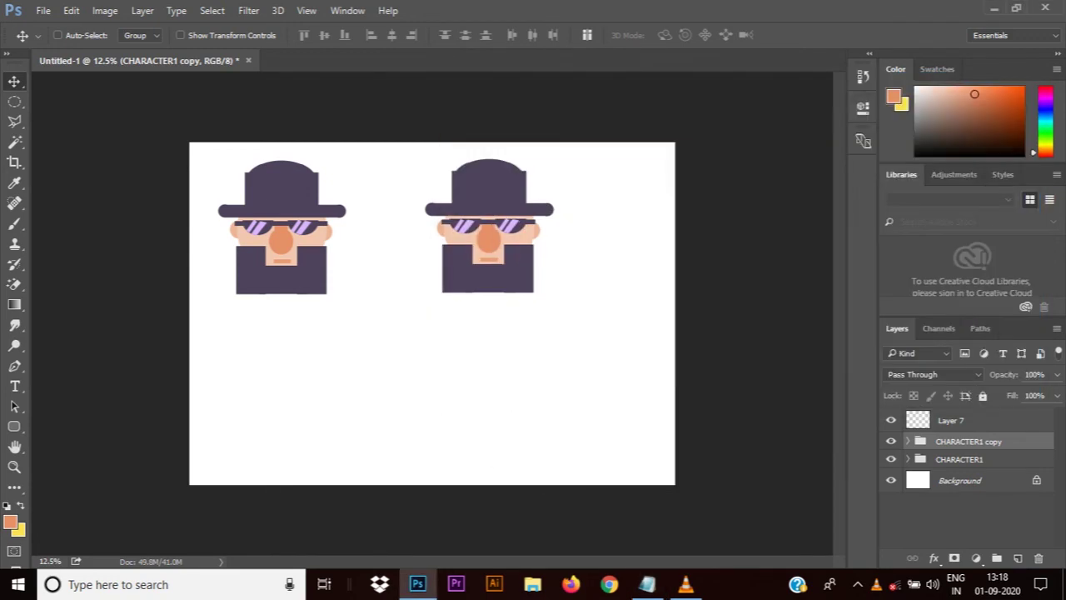
Delete the empty Layer 7 and the CHARACTER1 copy
{"action": "left_click", "coordinate": [983, 420]}
{"action": "key", "text": "Delete"}
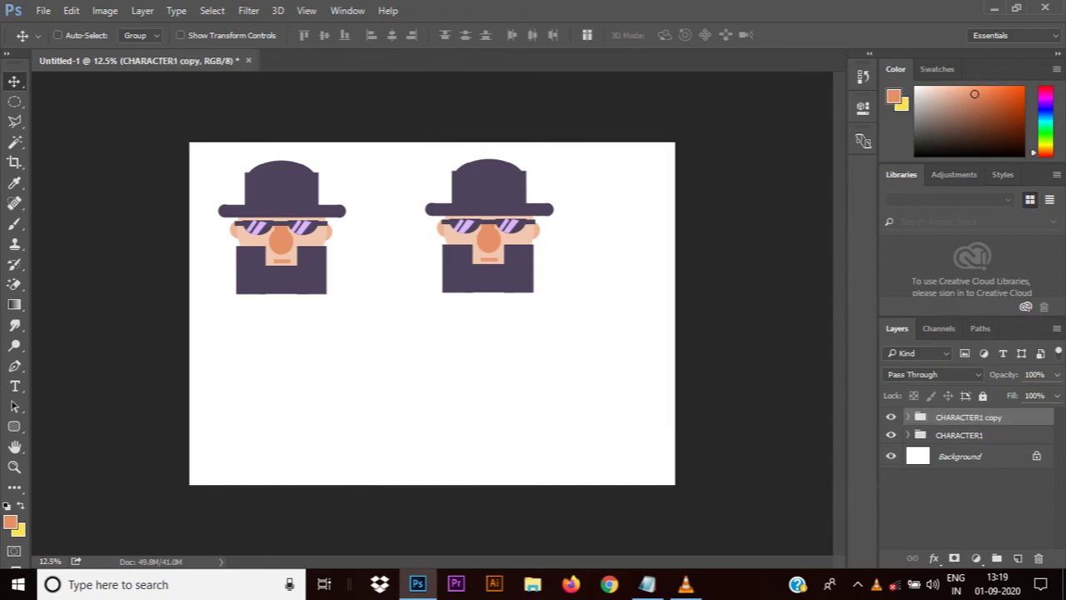
{"action": "key", "text": "Delete"}
Enlarge the character to about 158%, place it left of centre, and start a text line upper right
{"action": "left_click_drag", "start_coordinate": [282, 250], "coordinate": [409, 319]}
{"action": "key", "text": "ctrl+t"}
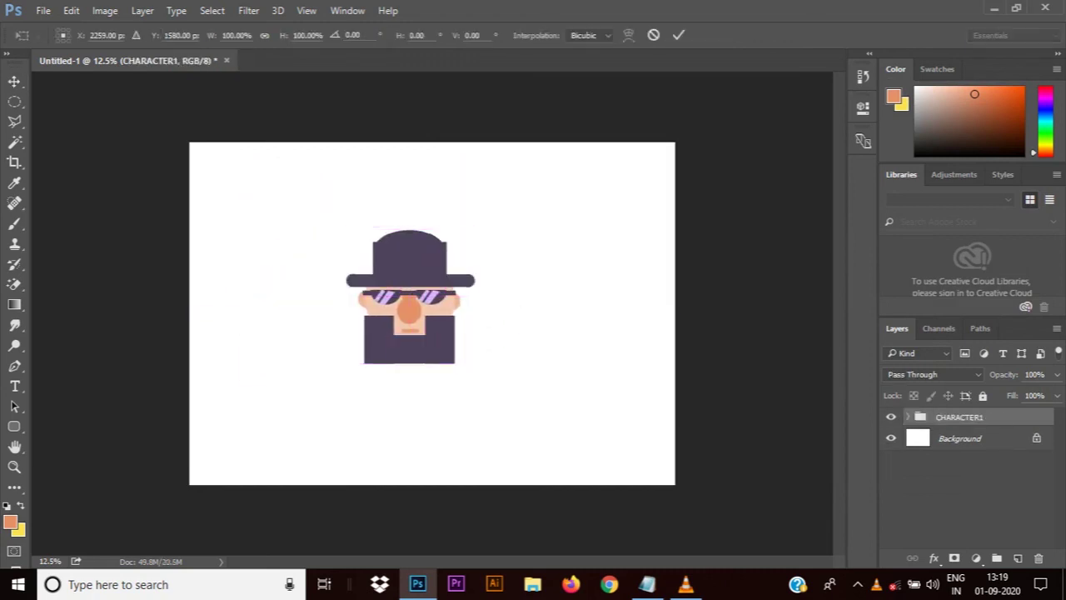
{"action": "left_click_drag", "start_coordinate": [478, 367], "coordinate": [510, 401]}
{"action": "left_click", "coordinate": [678, 35]}
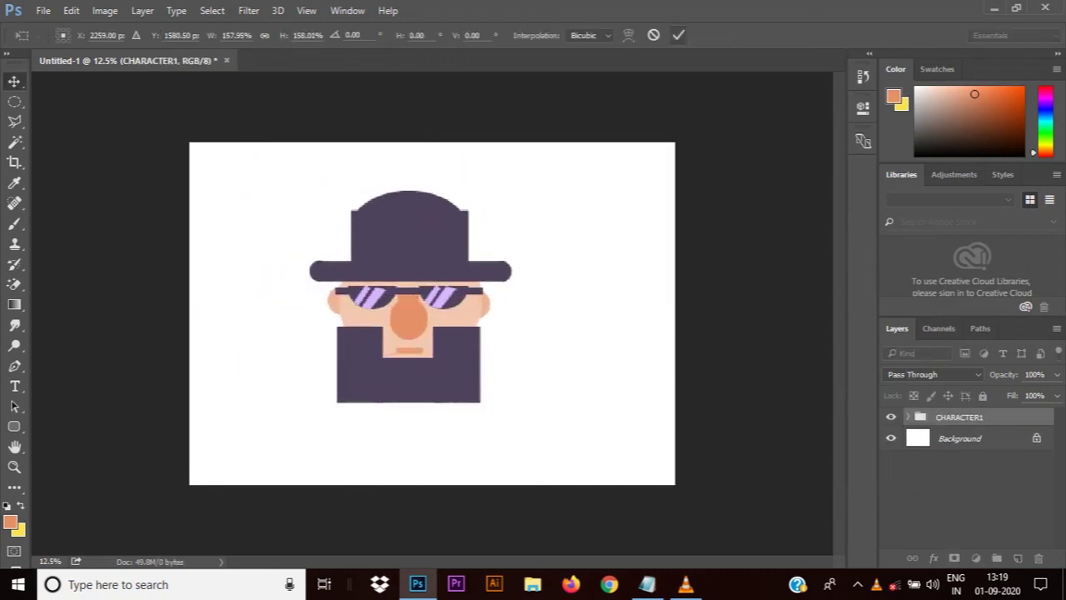
{"action": "left_click_drag", "start_coordinate": [479, 283], "coordinate": [428, 284]}
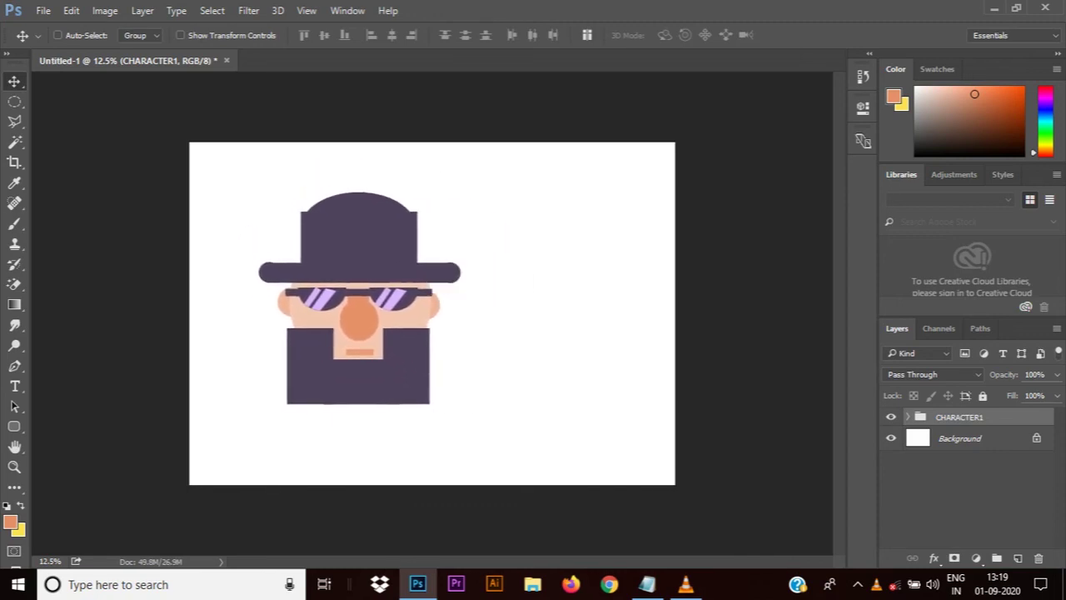
{"action": "key", "text": "t"}
{"action": "left_click", "coordinate": [473, 214]}
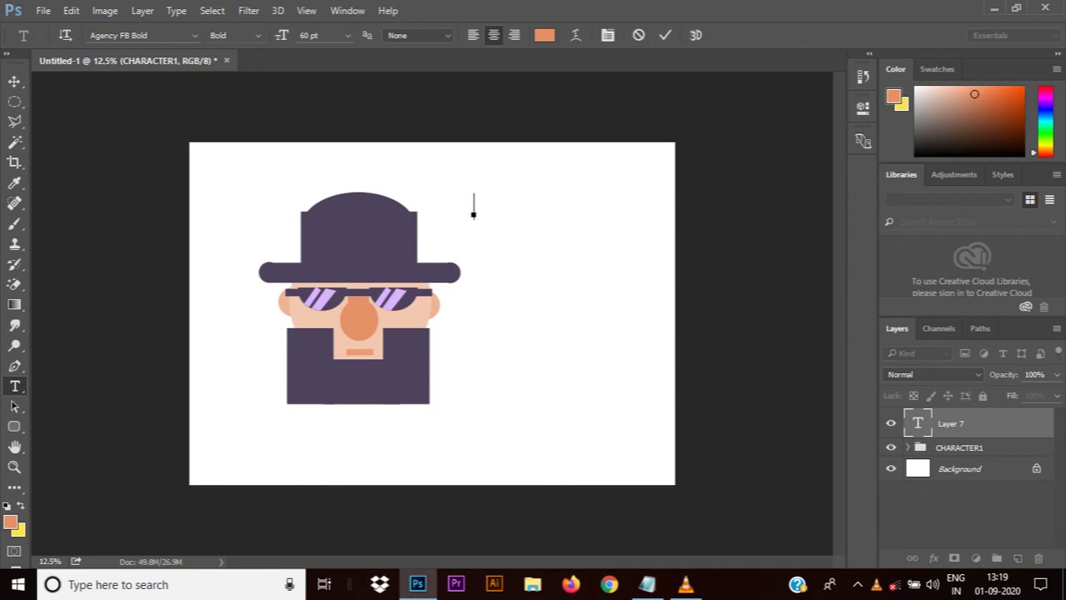
Set the text colour to black (000000) and the font size to 72 pt
{"action": "left_click", "coordinate": [544, 35]}
{"action": "type", "text": "000000"}
{"action": "key", "text": "Return"}
{"action": "left_click", "coordinate": [347, 35]}
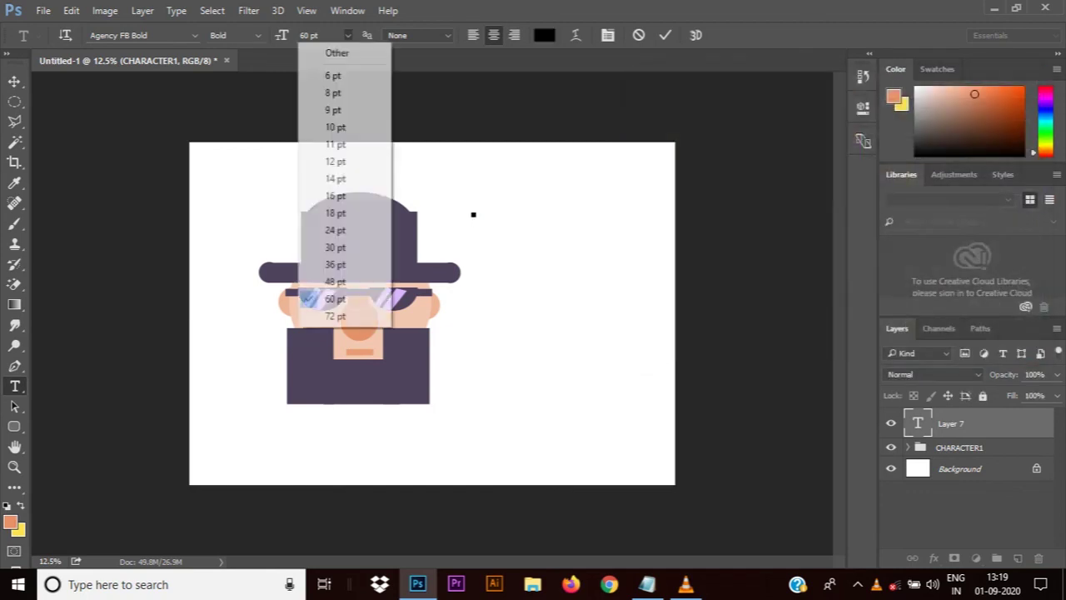
{"action": "left_click", "coordinate": [335, 315]}
Type 'THANK YOU' and 'FOR WATCHING' on two lines
{"action": "type", "text": "THA"}
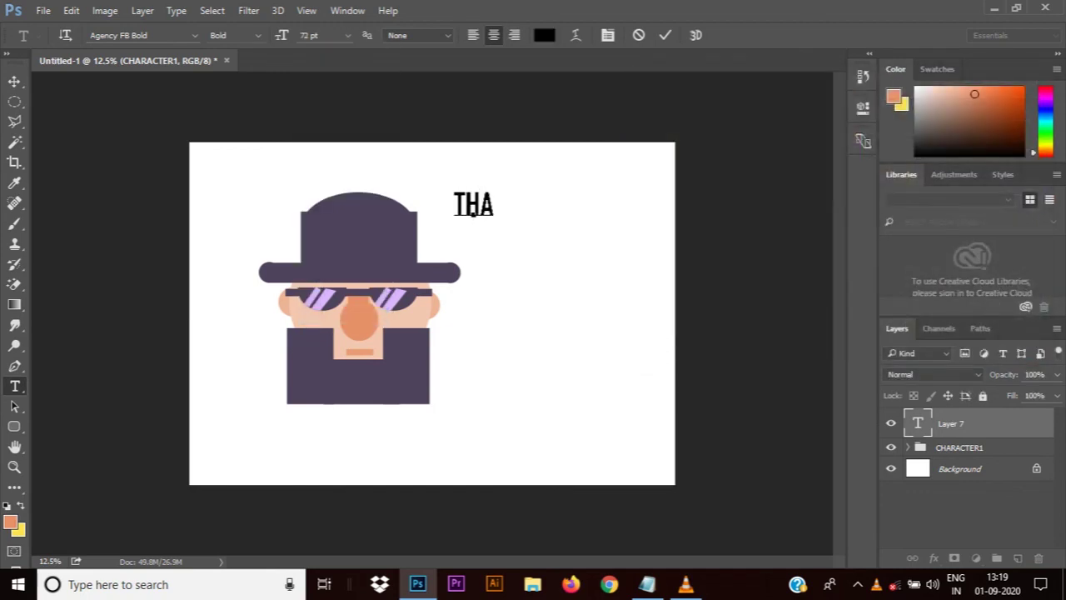
{"action": "type", "text": "NK YOU"}
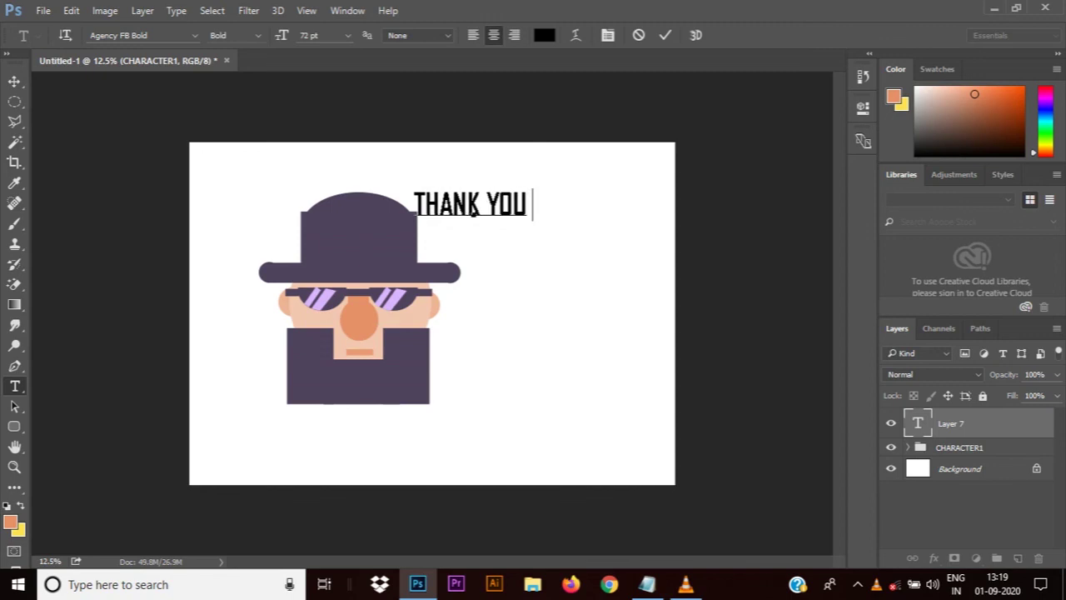
{"action": "key", "text": "Return"}
{"action": "type", "text": "FOR"}
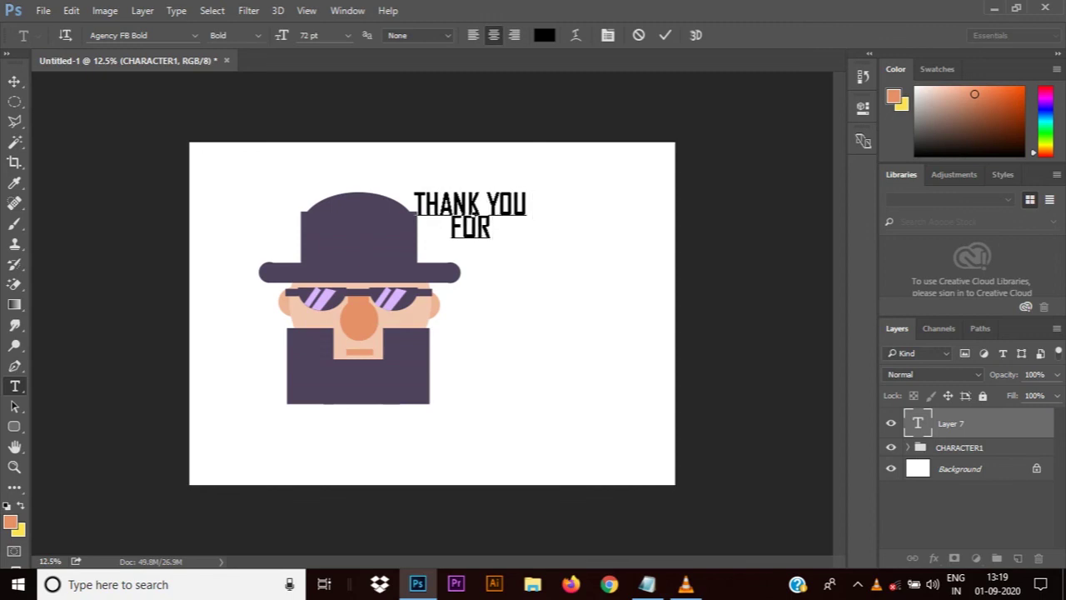
{"action": "type", "text": " WATCHING"}
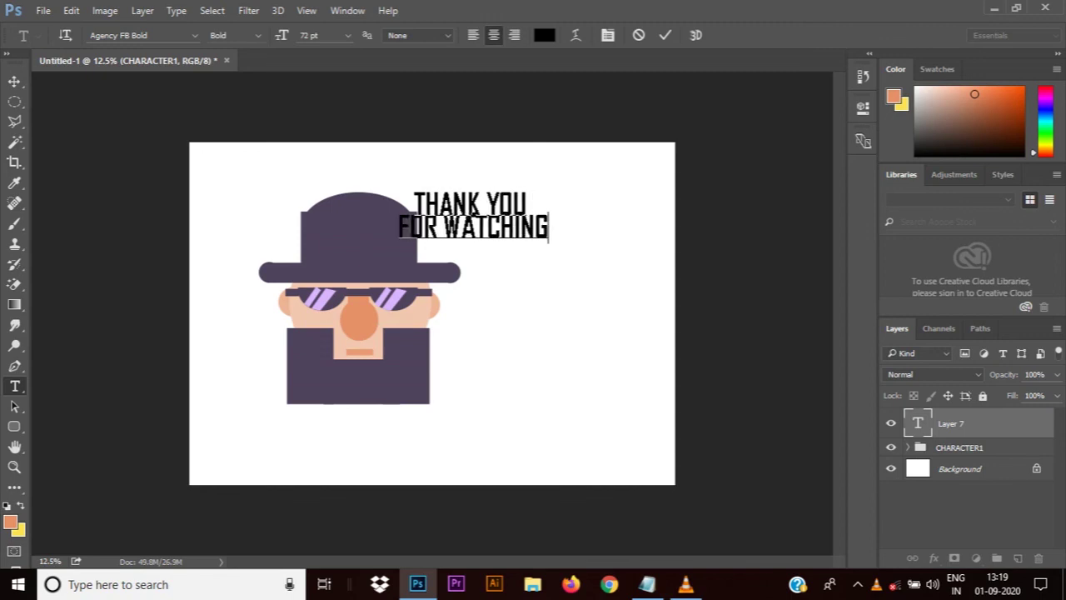
{"action": "left_click", "coordinate": [664, 35]}
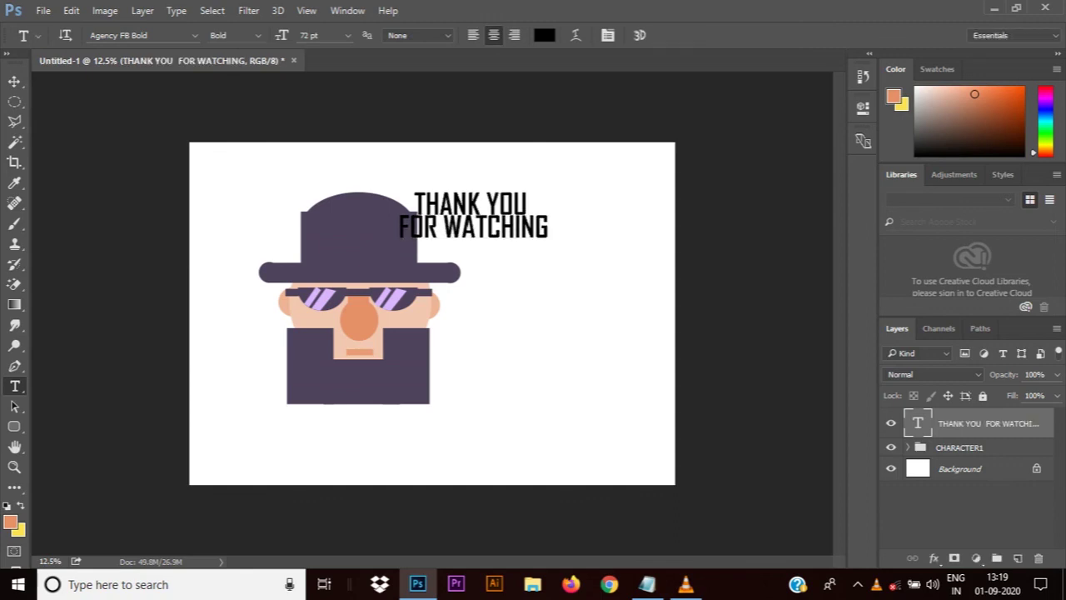
Move the text beside the character and change a copy to 'SEE U IN NEXT VIDEO'
{"action": "key", "text": "v"}
{"action": "mouse_move", "coordinate": [477, 197]}
{"action": "left_mouse_down"}
{"action": "mouse_move", "coordinate": [571, 250]}
{"action": "mouse_move", "coordinate": [571, 322]}
{"action": "left_mouse_up"}
{"action": "double_click", "coordinate": [567, 333]}
{"action": "type", "text": "S"}
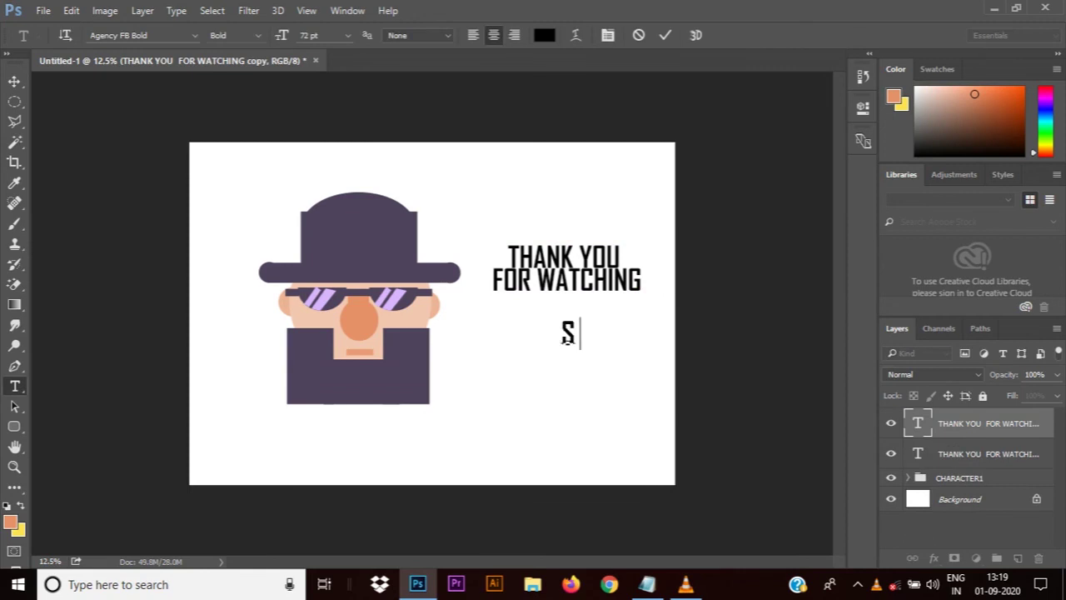
{"action": "type", "text": "EE U IN NE"}
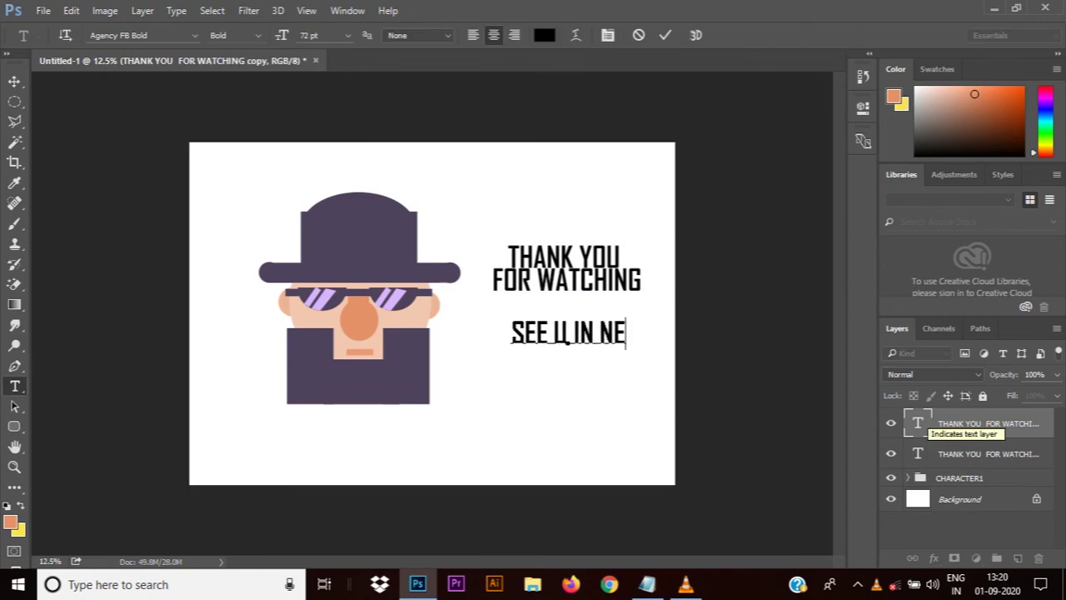
{"action": "type", "text": "XT V"}
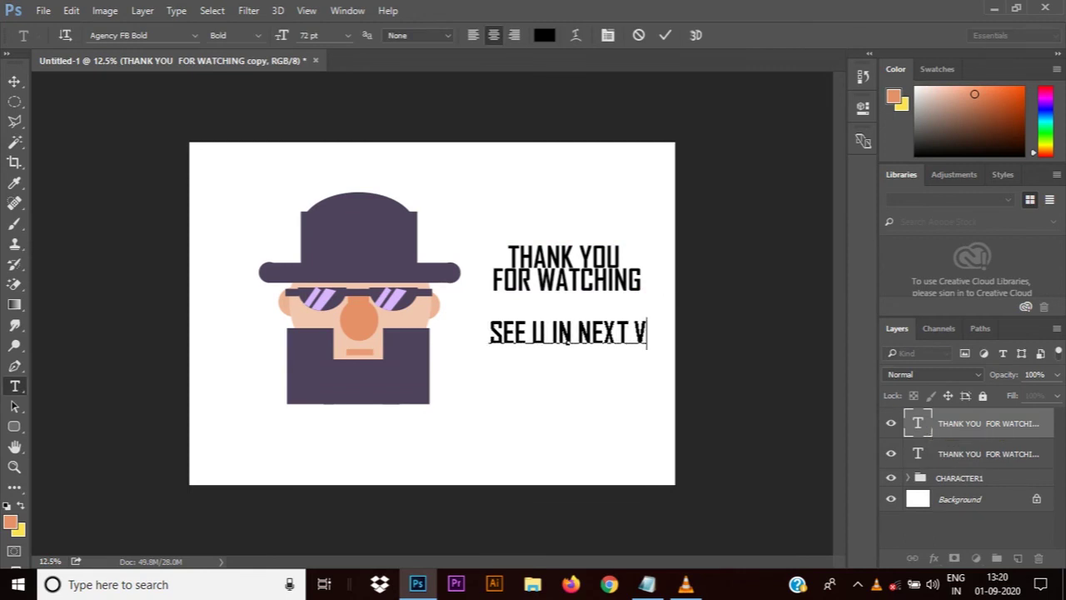
{"action": "type", "text": "IDEO"}
{"action": "left_click", "coordinate": [664, 35]}
Place a text copy below the character reading 'LIKE SHARE AND SUBSCRIBE', then minimize Photoshop
{"action": "key", "text": "v"}
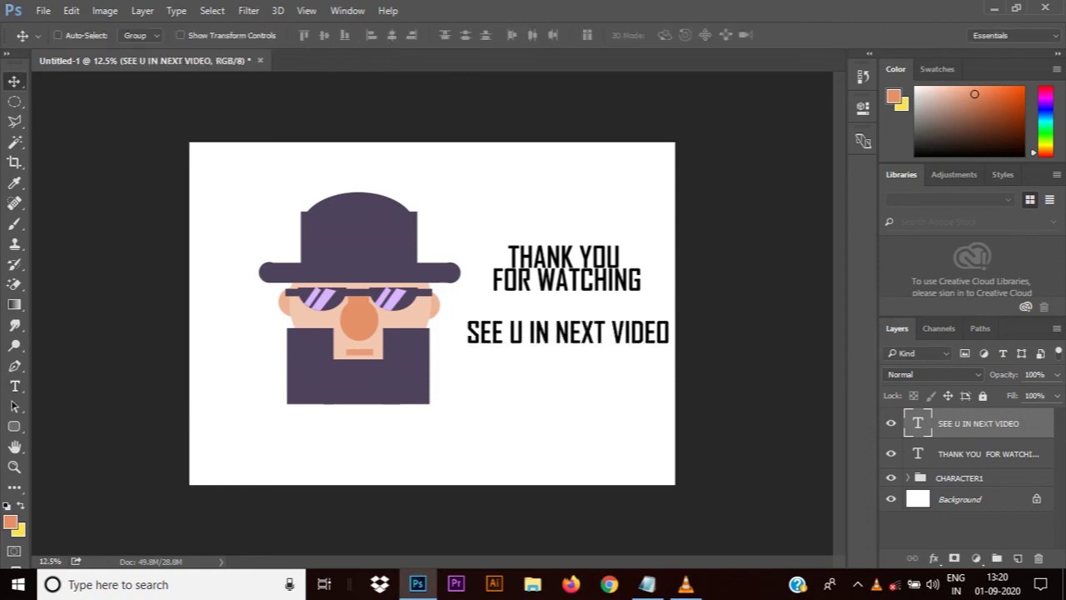
{"action": "left_click_drag", "start_coordinate": [568, 333], "coordinate": [439, 433]}
{"action": "key", "text": "t"}
{"action": "triple_click", "coordinate": [439, 433]}
{"action": "type", "text": "L"}
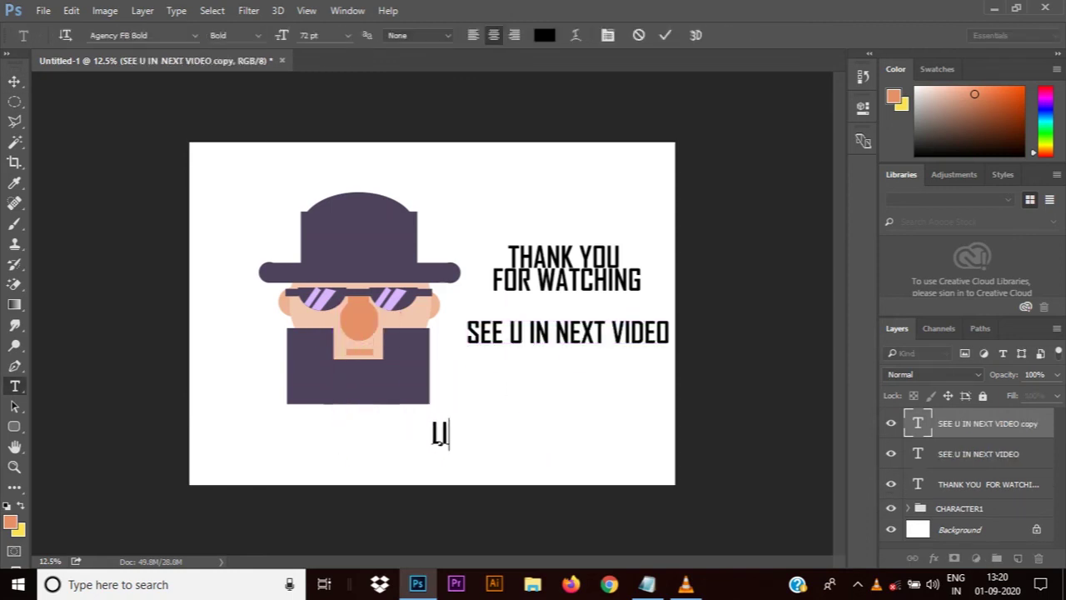
{"action": "type", "text": "IKE.SHARE AND"}
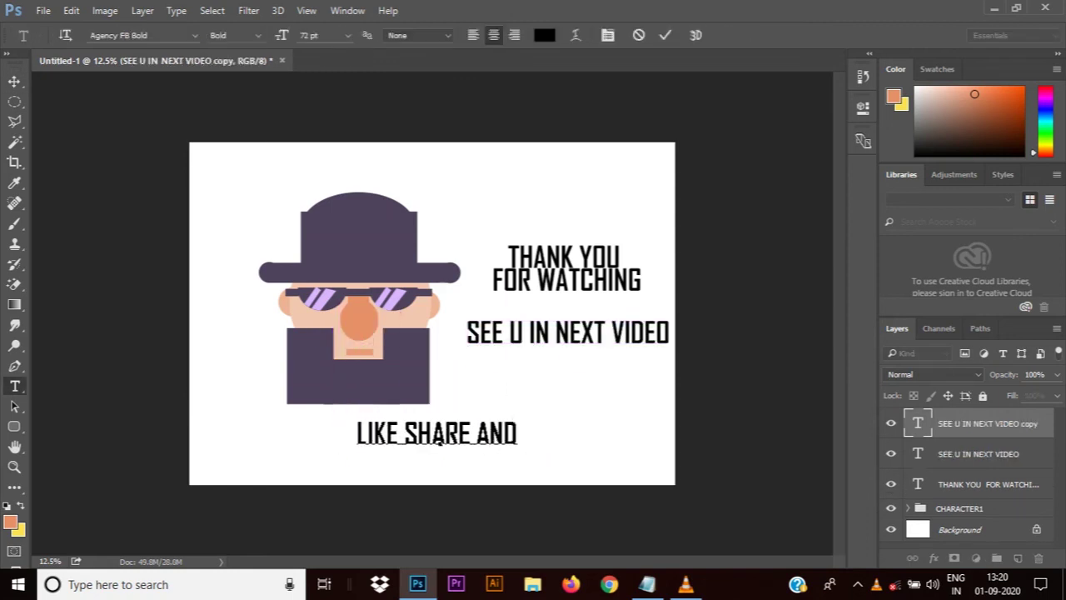
{"action": "type", "text": " SUBSCRI"}
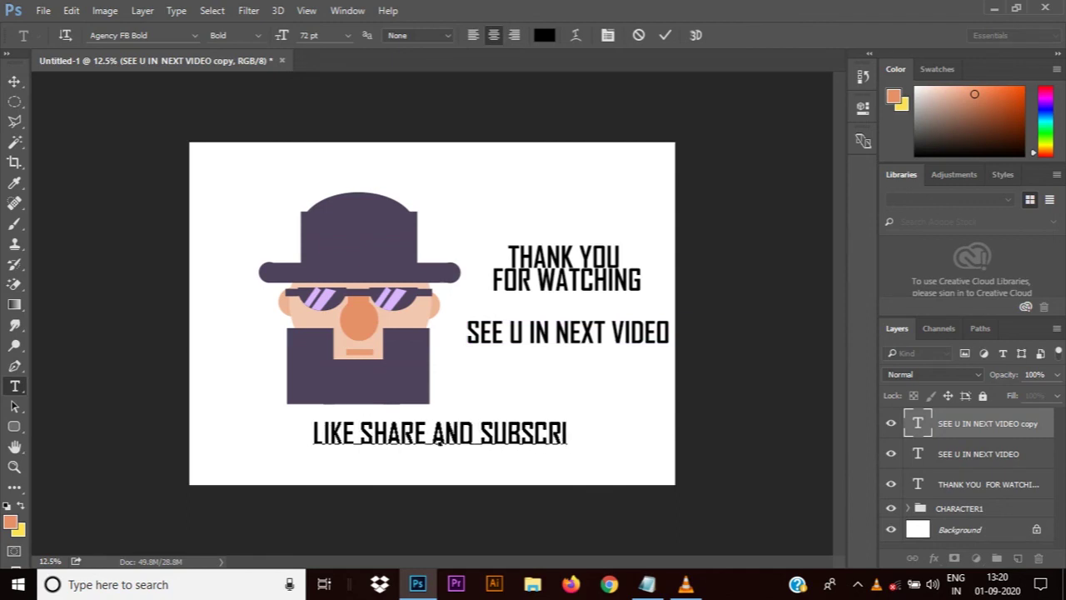
{"action": "type", "text": "BE"}
{"action": "left_click", "coordinate": [15, 80]}
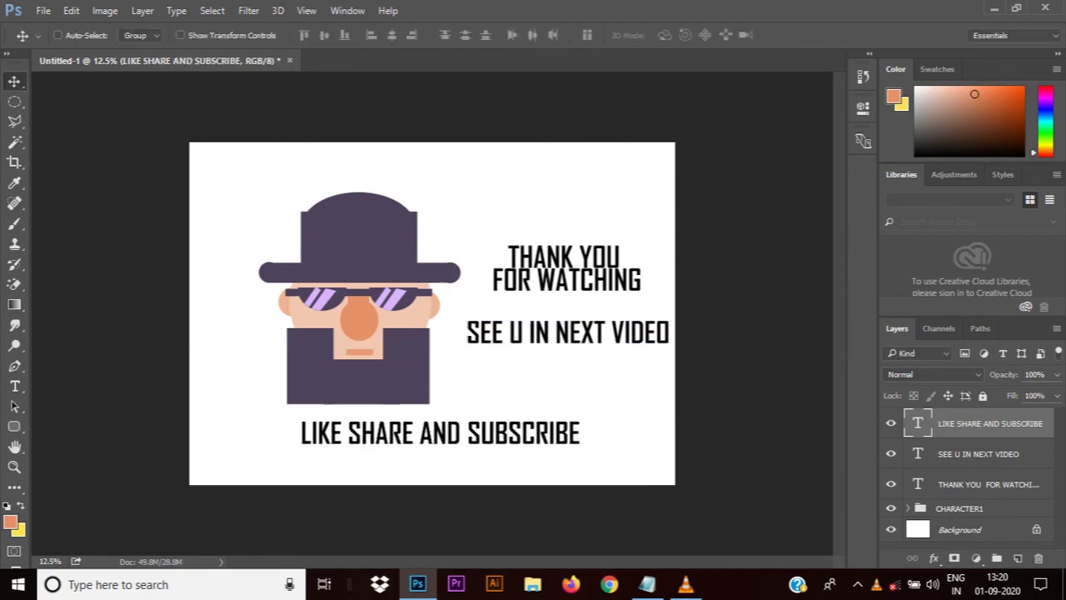
{"action": "left_click", "coordinate": [686, 584]}
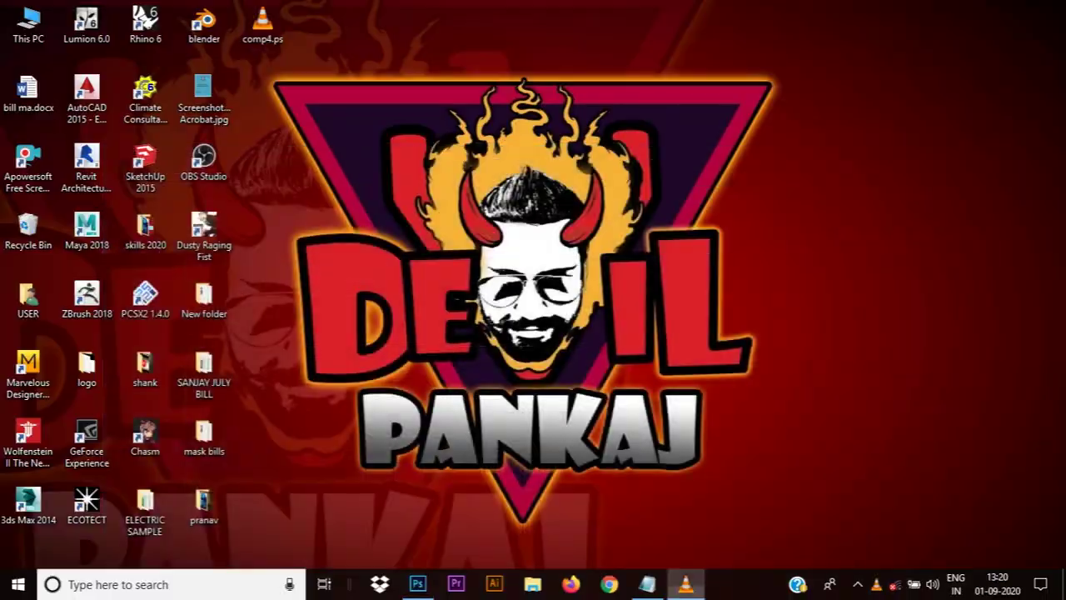